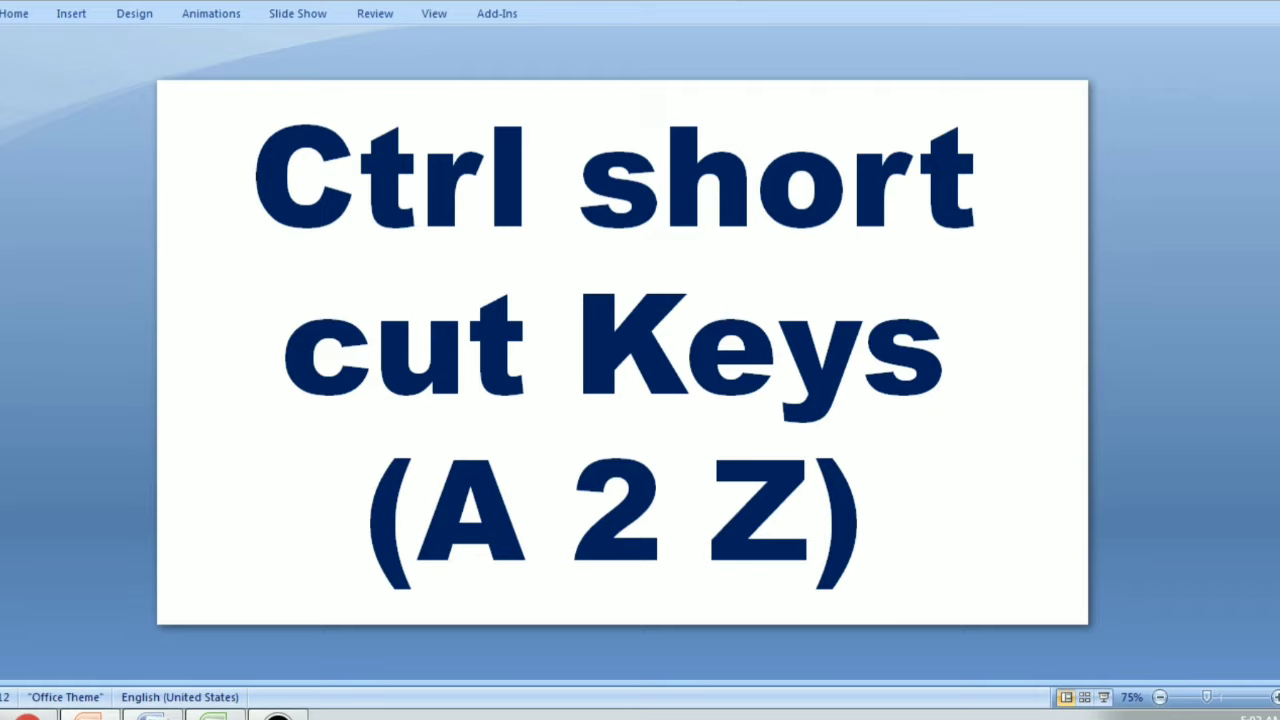
Advance the slide show to the slide listing the Select All, Bold and Copy shortcuts
key("Page_Down")
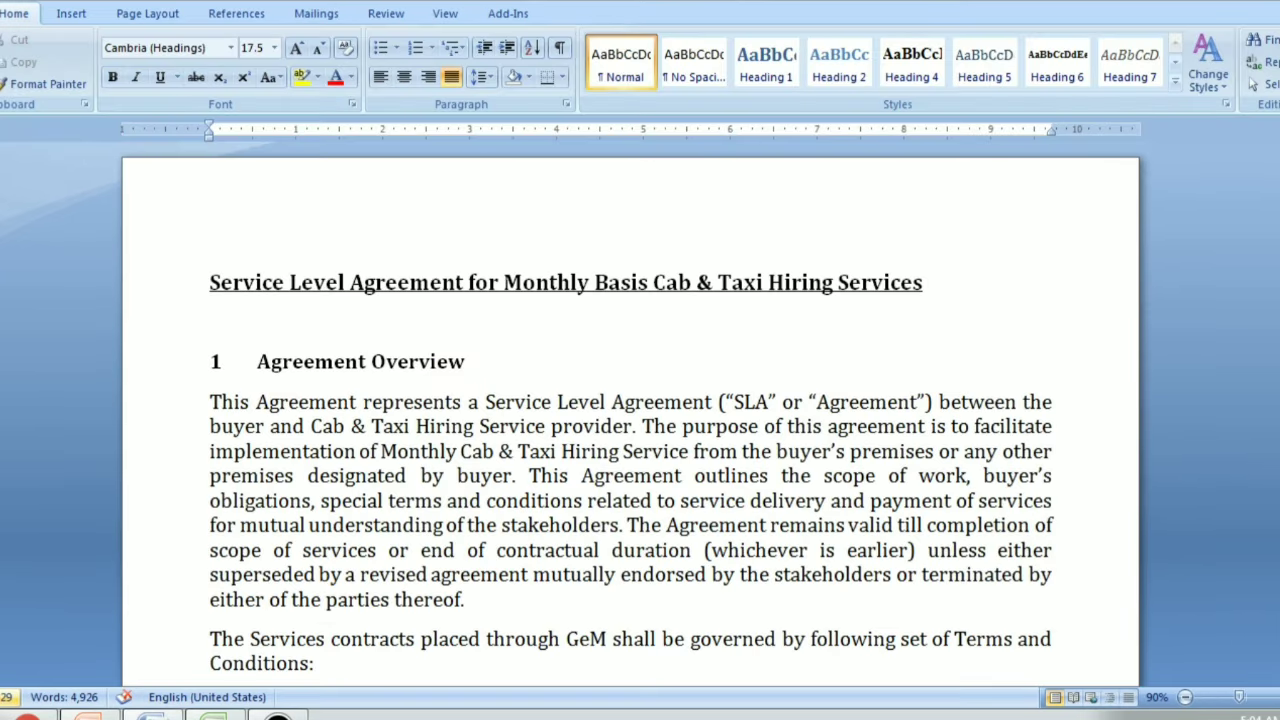
Select the entire Service Level Agreement document with Ctrl+A
scroll(630, 420, "down", 2)
scroll(630, 420, "down", 1)
scroll(630, 420, "down", 5)
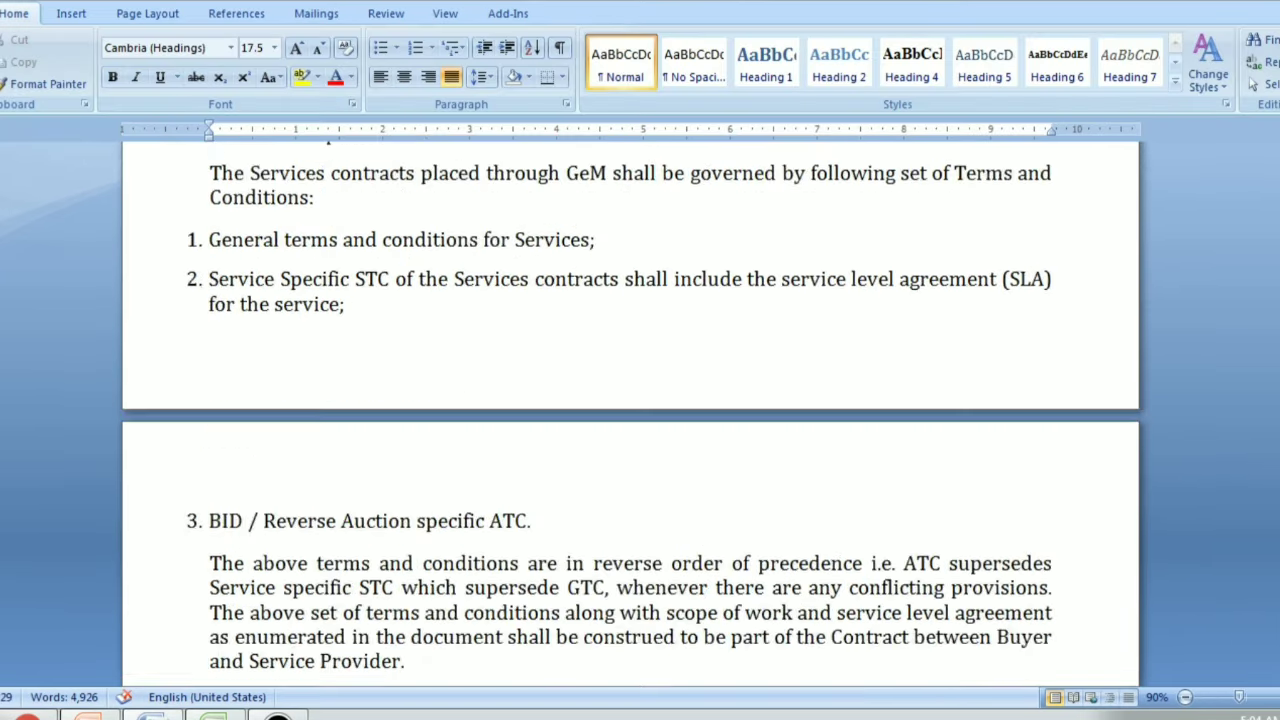
scroll(630, 420, "down", 1)
scroll(630, 420, "down", 1)
scroll(630, 420, "down", 3)
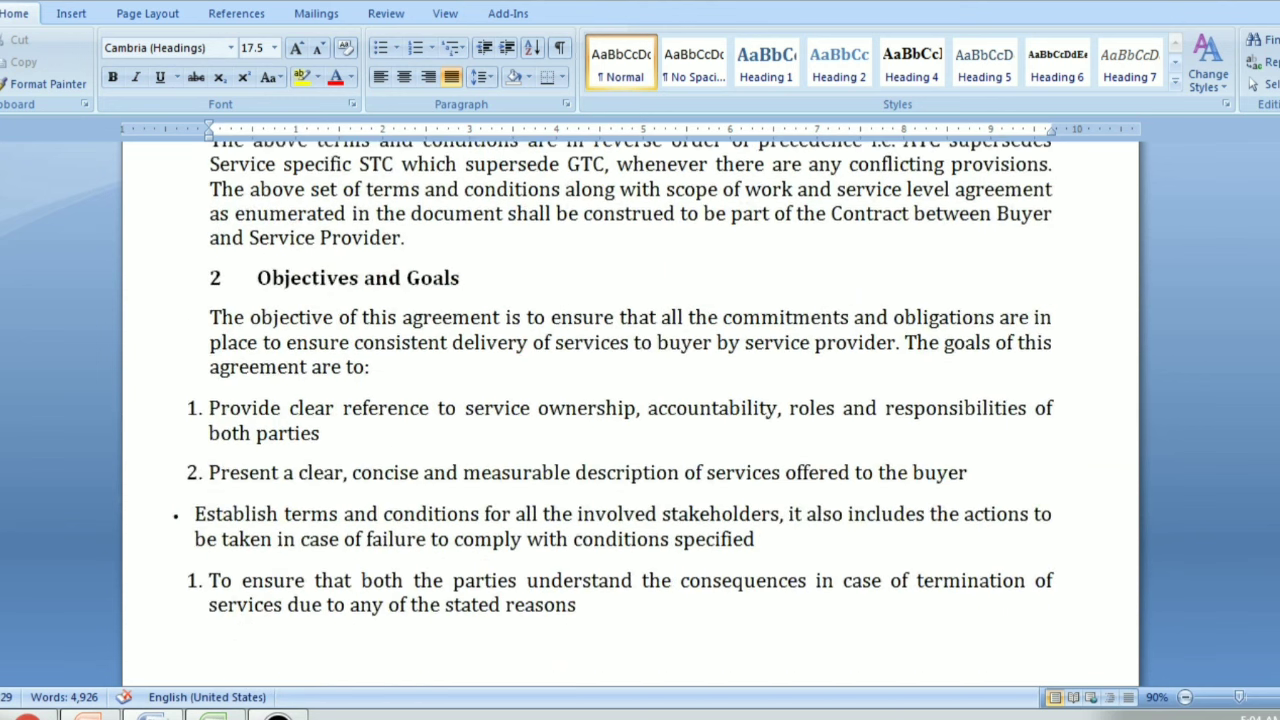
scroll(630, 420, "up", 3)
scroll(630, 420, "up", 5)
scroll(630, 420, "up", 3)
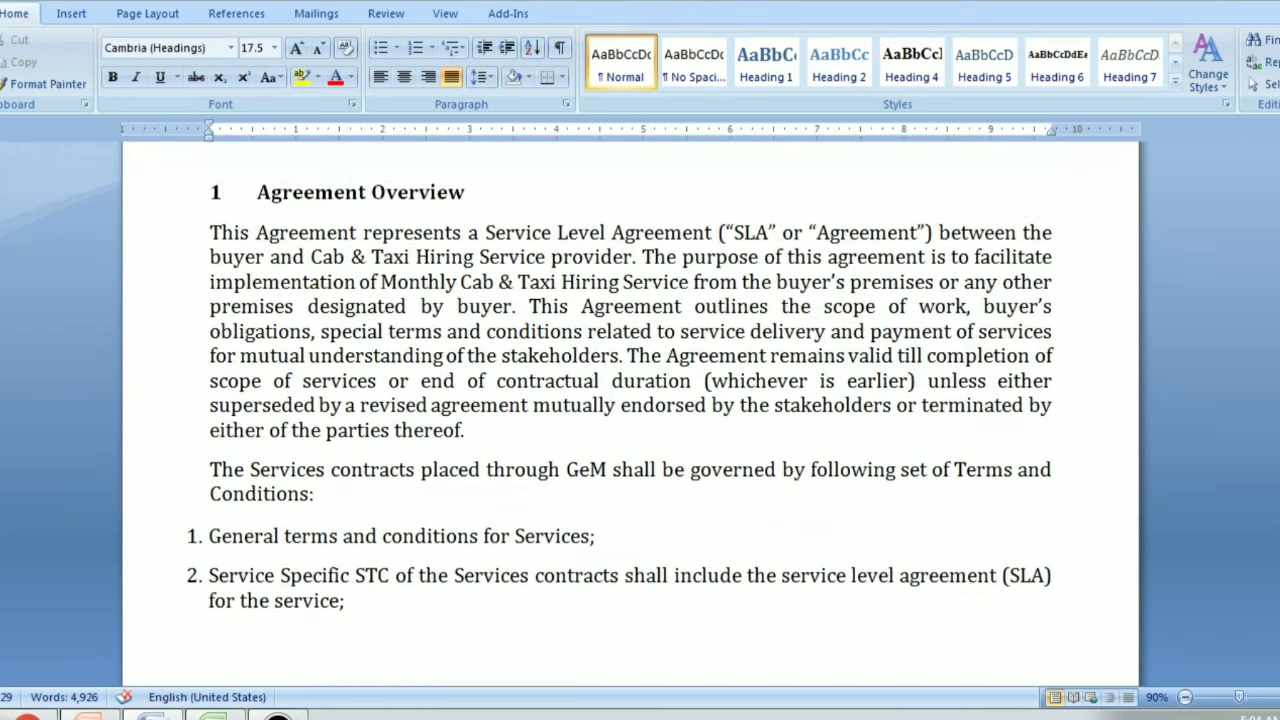
key("ctrl+a")
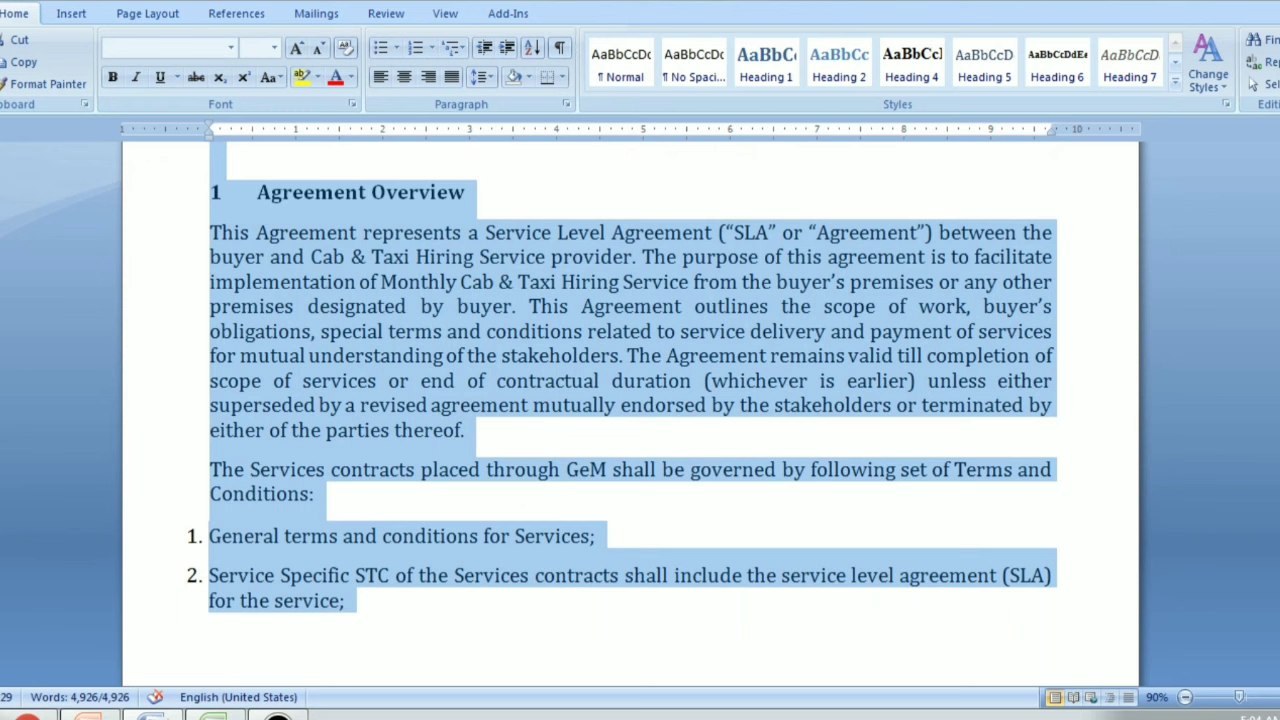
Clear the whole-document selection by clicking in the text
scroll(640, 400, "up", 2, "ctrl")
scroll(640, 400, "up", 1, "ctrl")
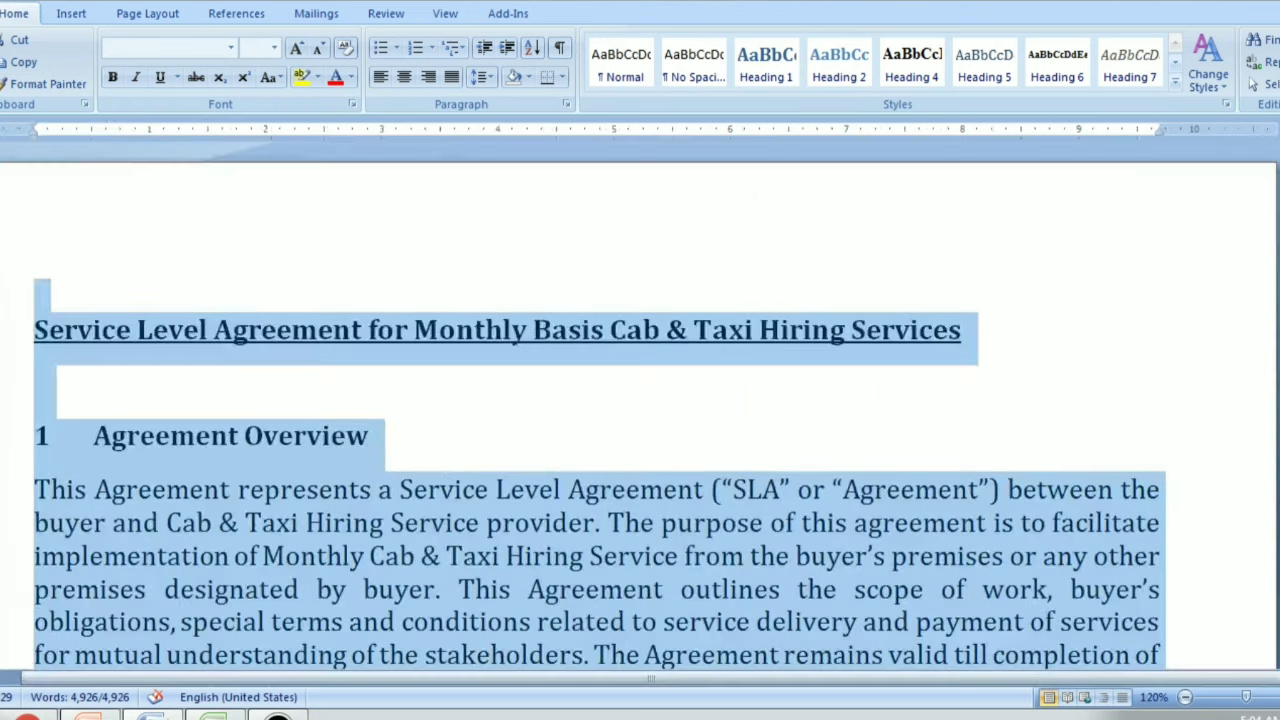
scroll(640, 400, "down", 2)
left_click(369, 205)
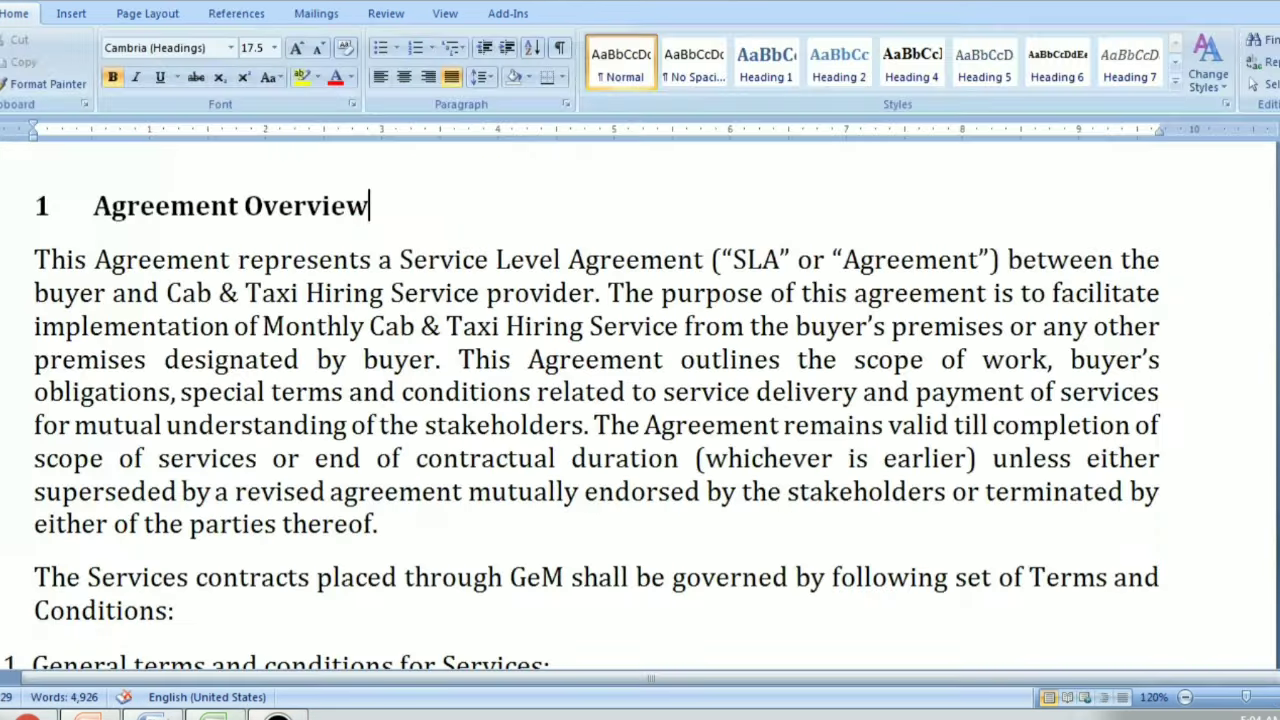
Bold the Services paragraph and its two numbered items with Ctrl+B, then unbold and deselect them
left_click(442, 359)
scroll(640, 400, "down", 3)
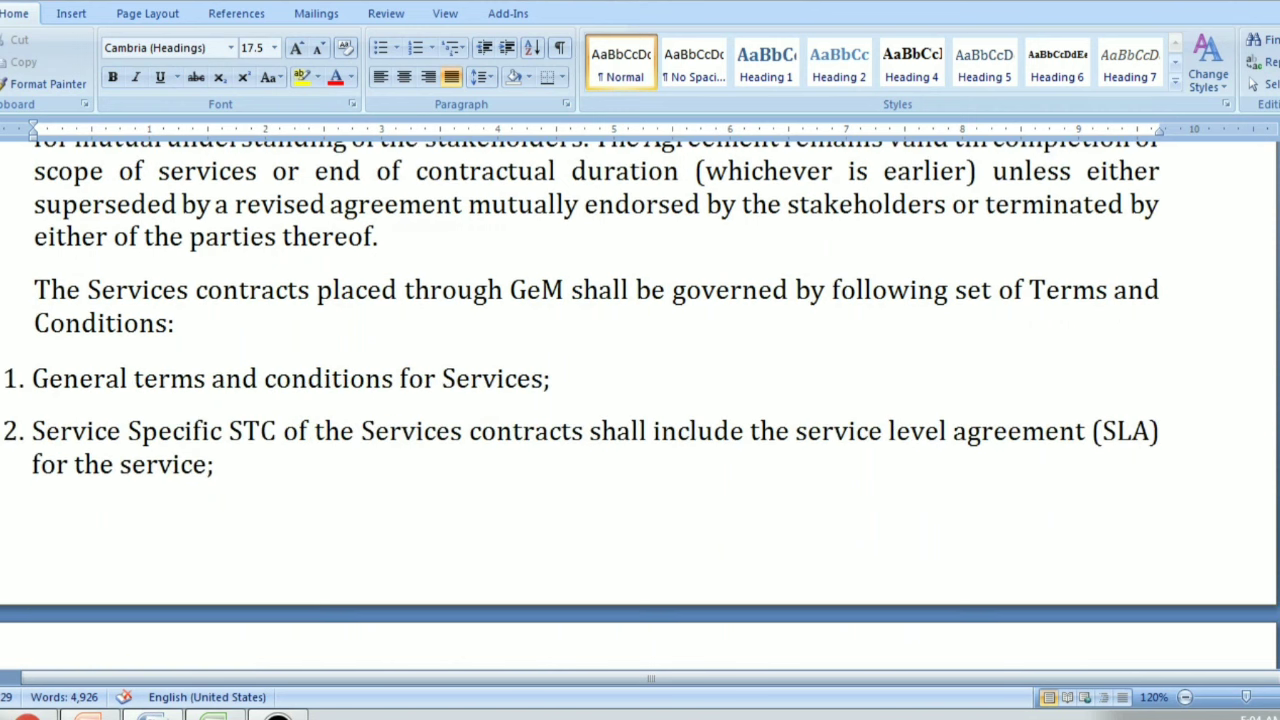
left_click_drag(34, 289, 230, 464)
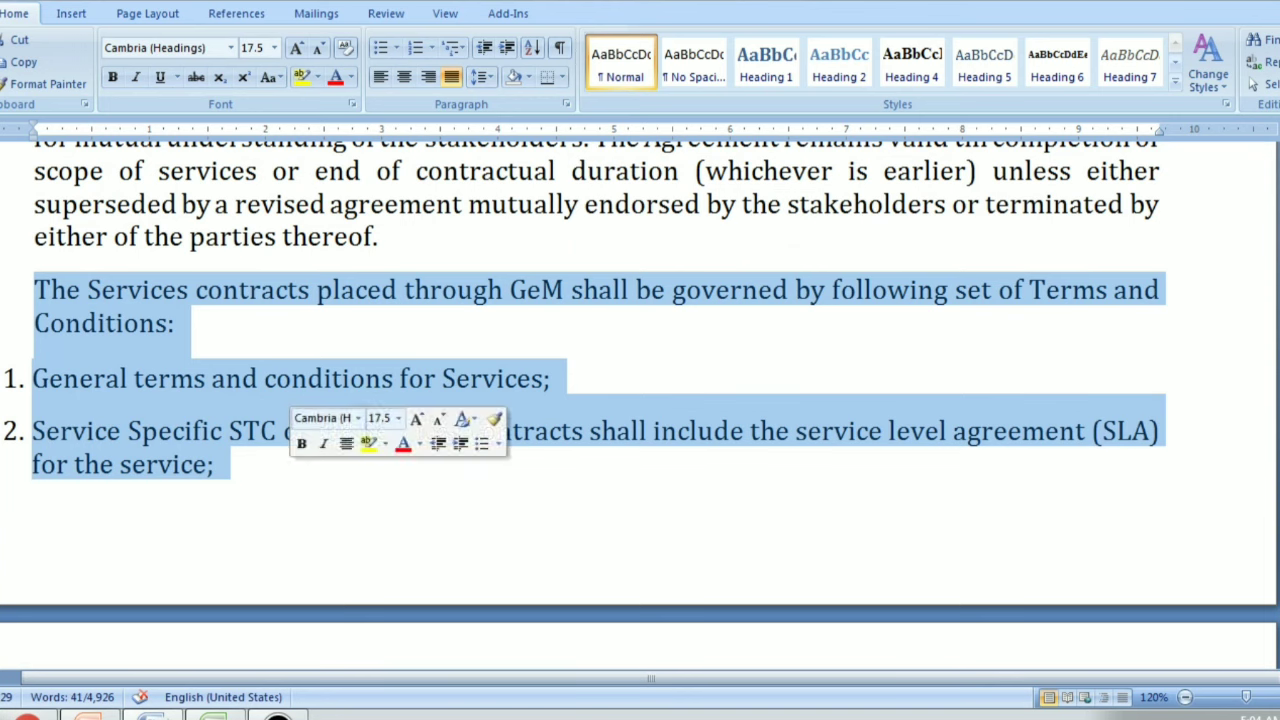
key("ctrl+b")
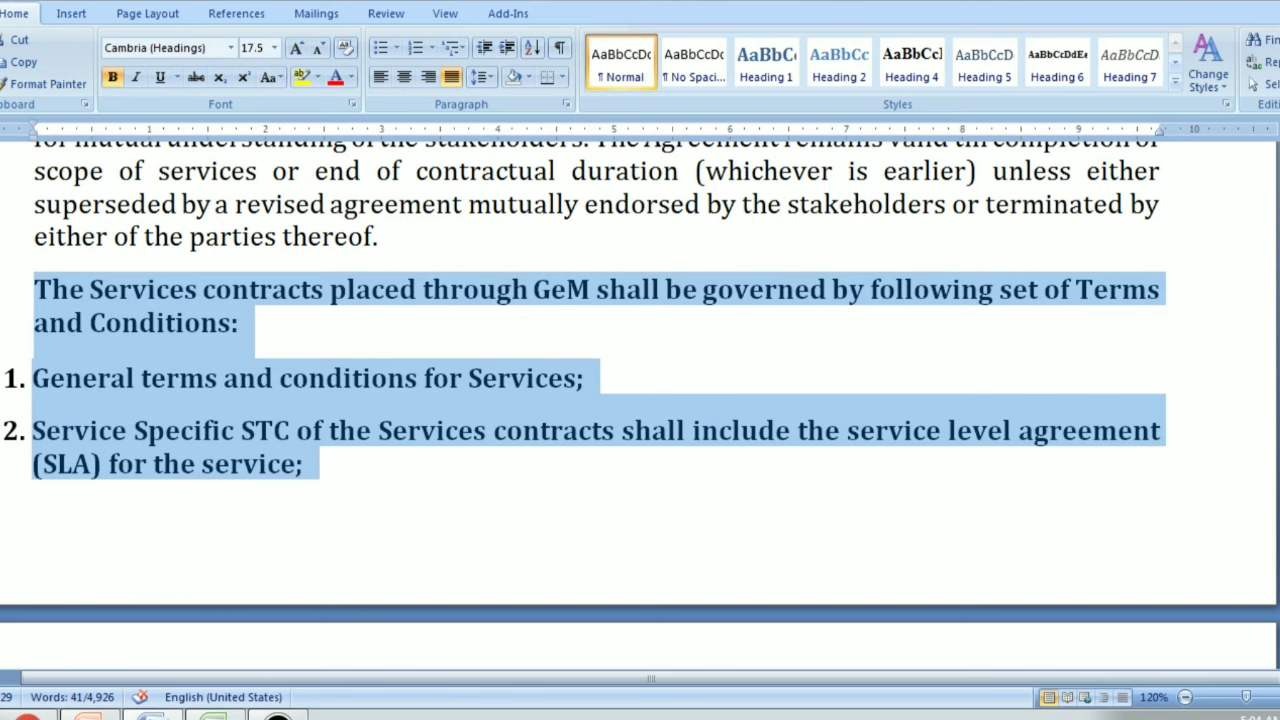
key("ctrl+b")
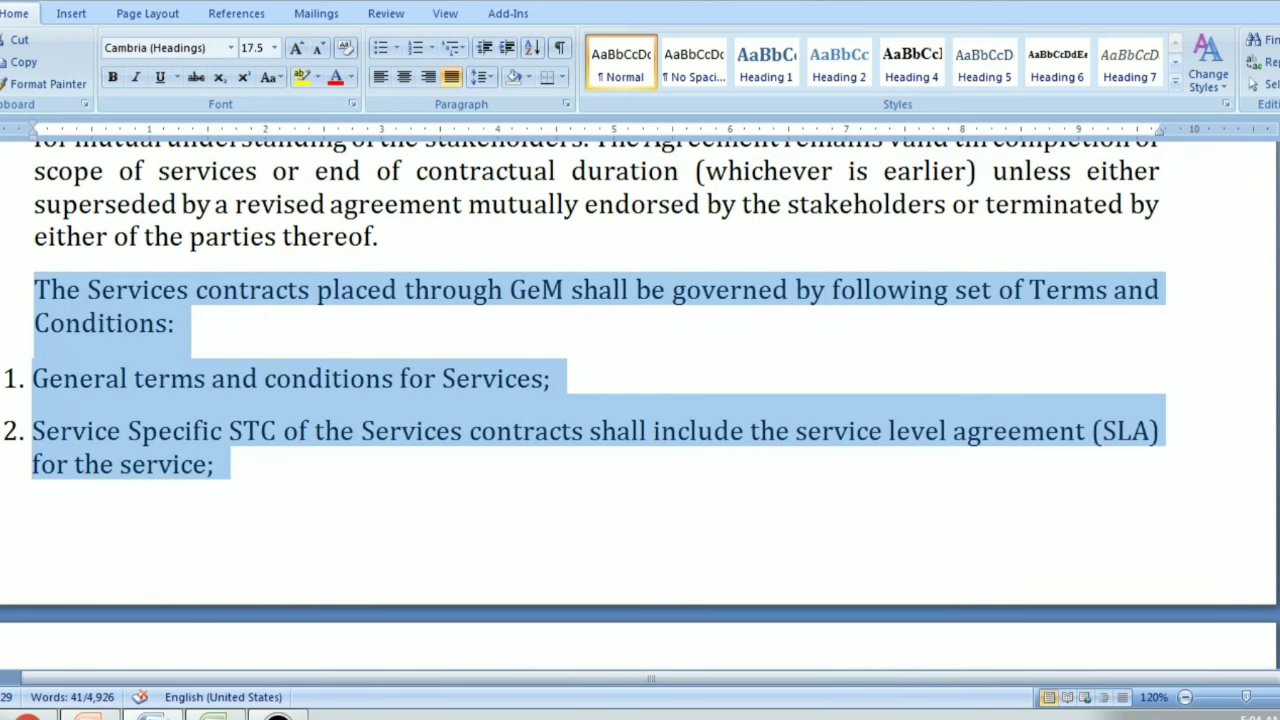
left_click(215, 464)
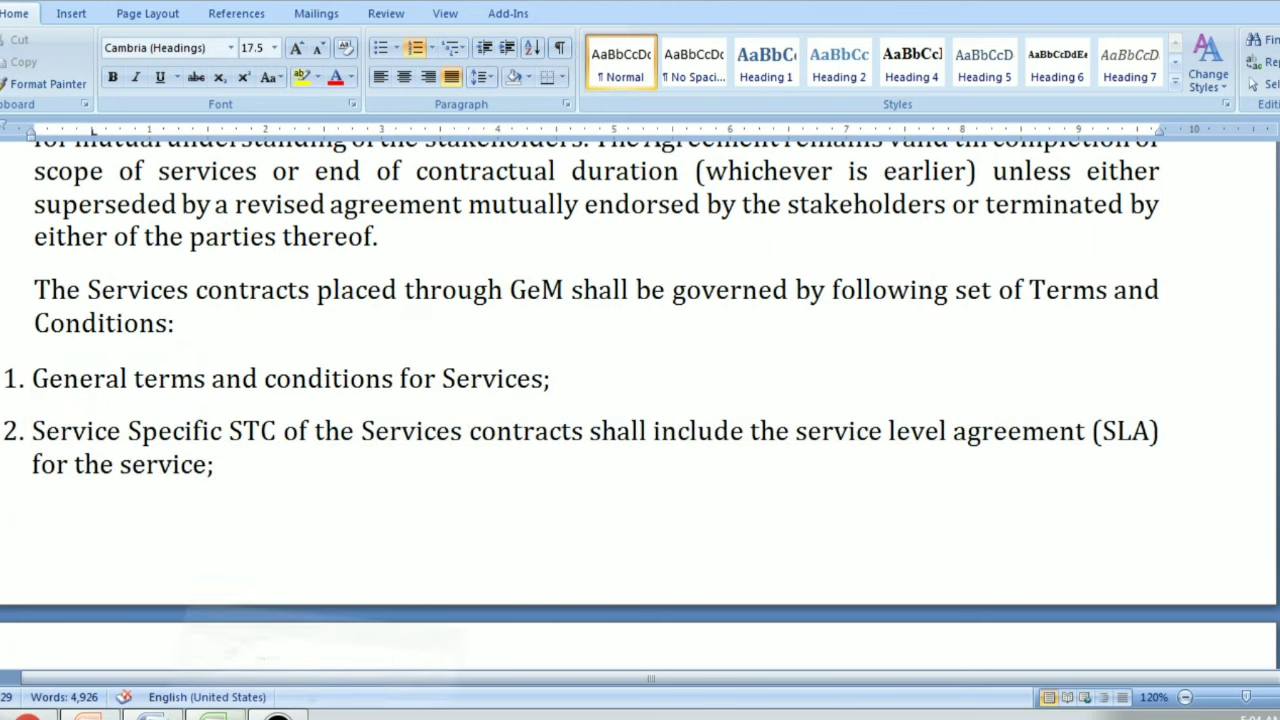
left_click(213, 714)
Enter the test text 'skjdgfkgdfg' in cell H7, bold it, then delete it
left_click(690, 383)
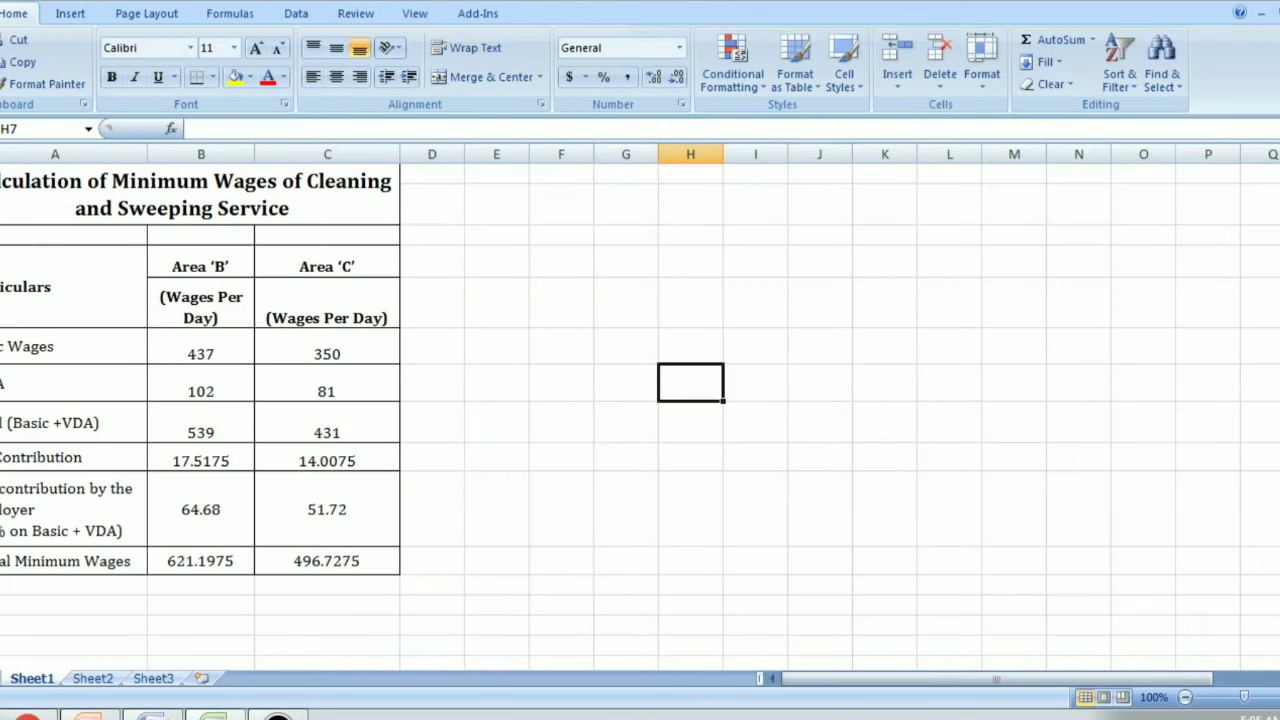
type("gfksdgfsdfsdf")
key("Escape")
type("s")
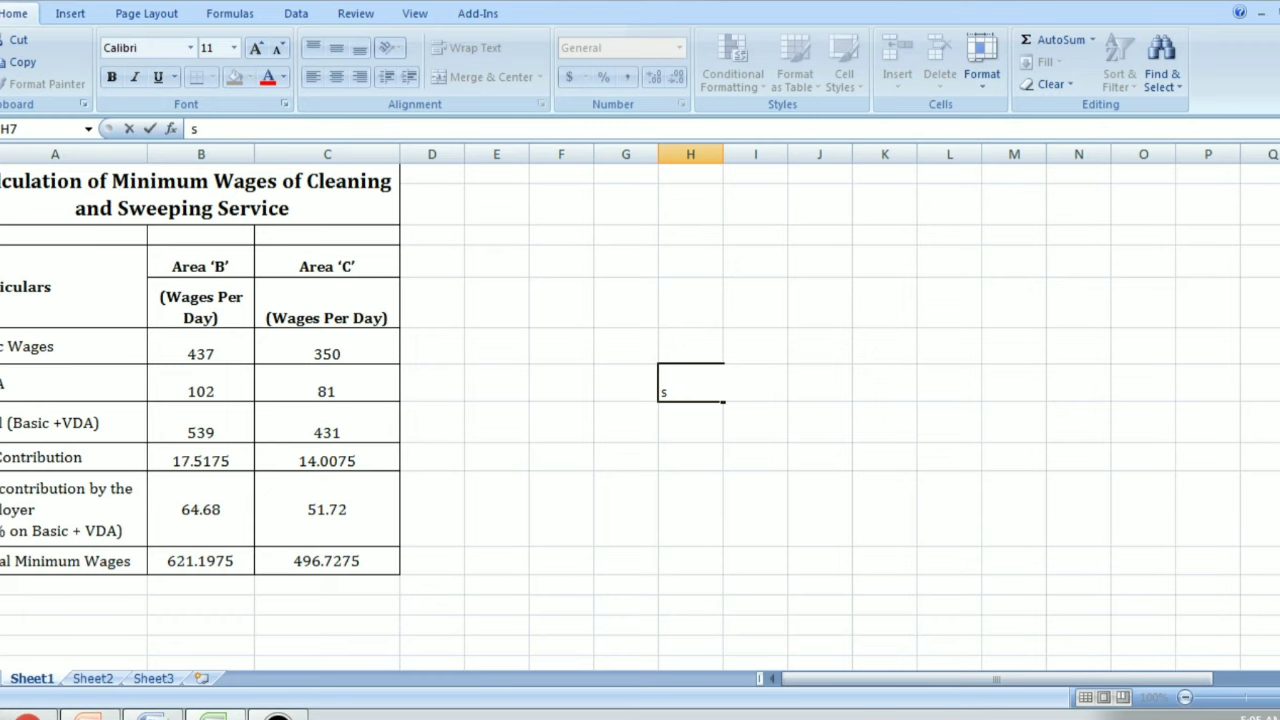
type("kjdgfkgdfg")
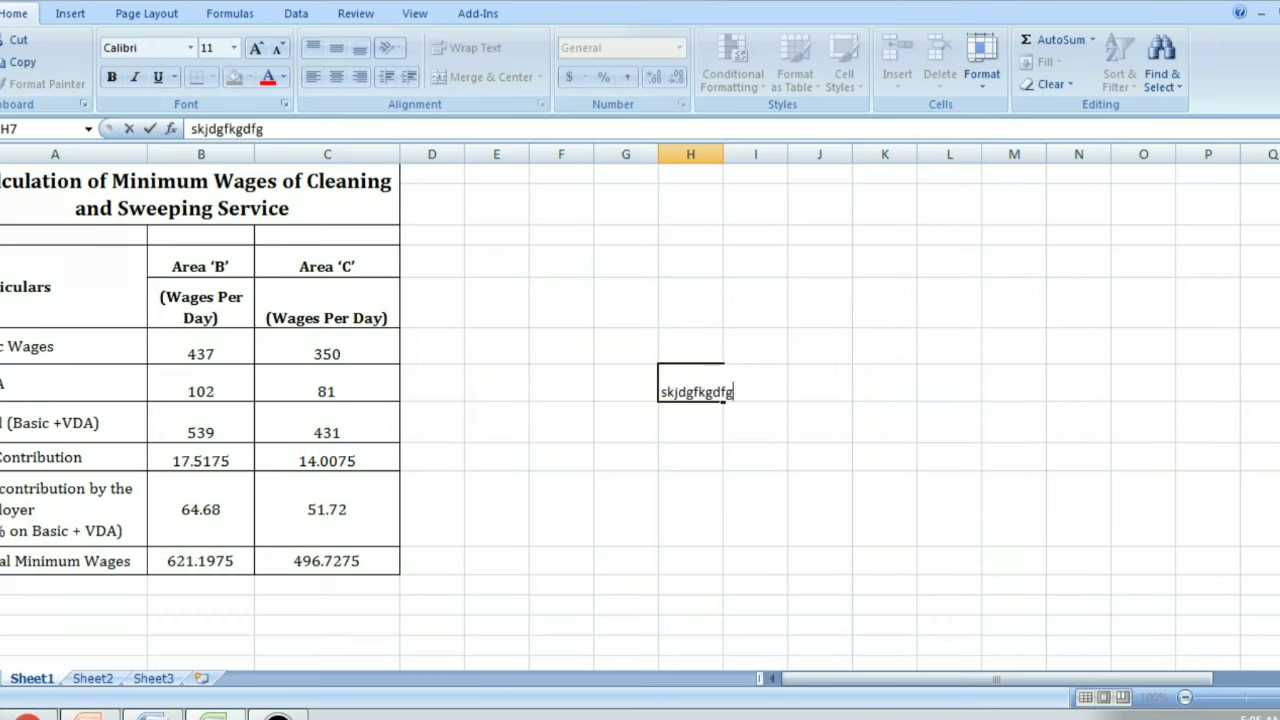
key("Return")
left_click(690, 382)
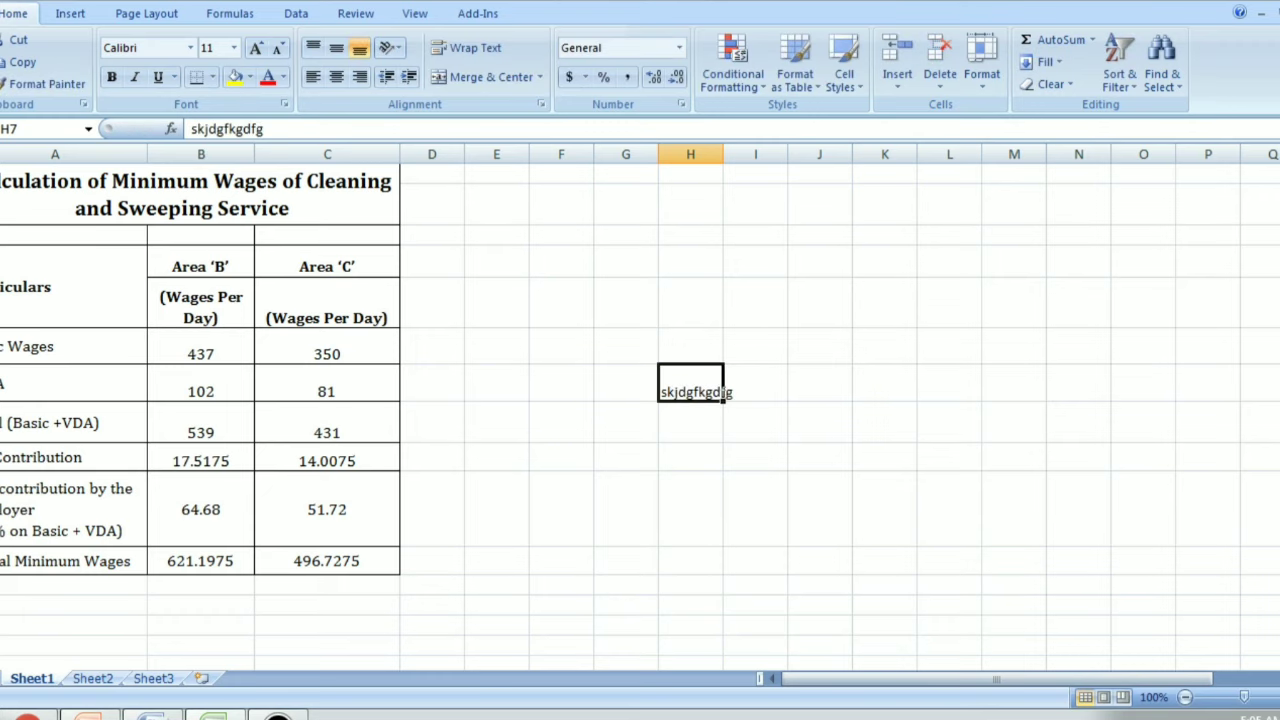
key("ctrl+b")
key("Delete")
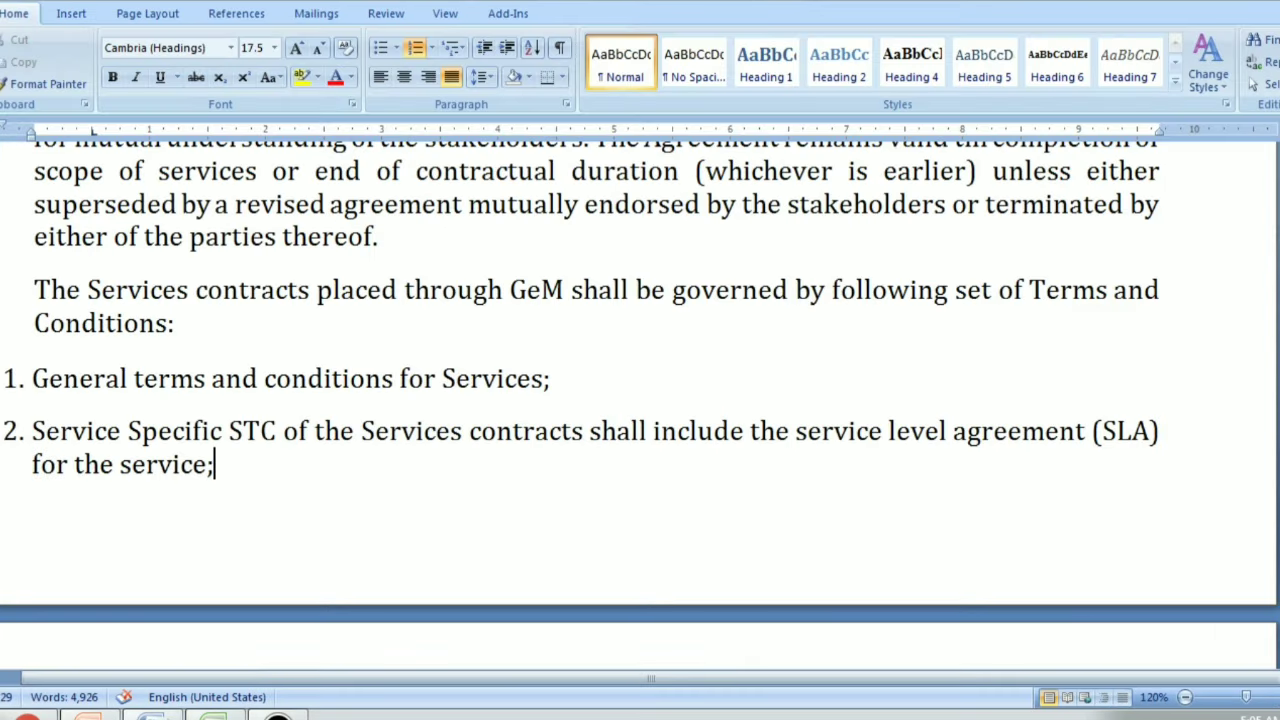
Delete list item 3, 'BID / Reverse Auction specific ATC.', along with the blank lines
scroll(640, 400, "down", 5)
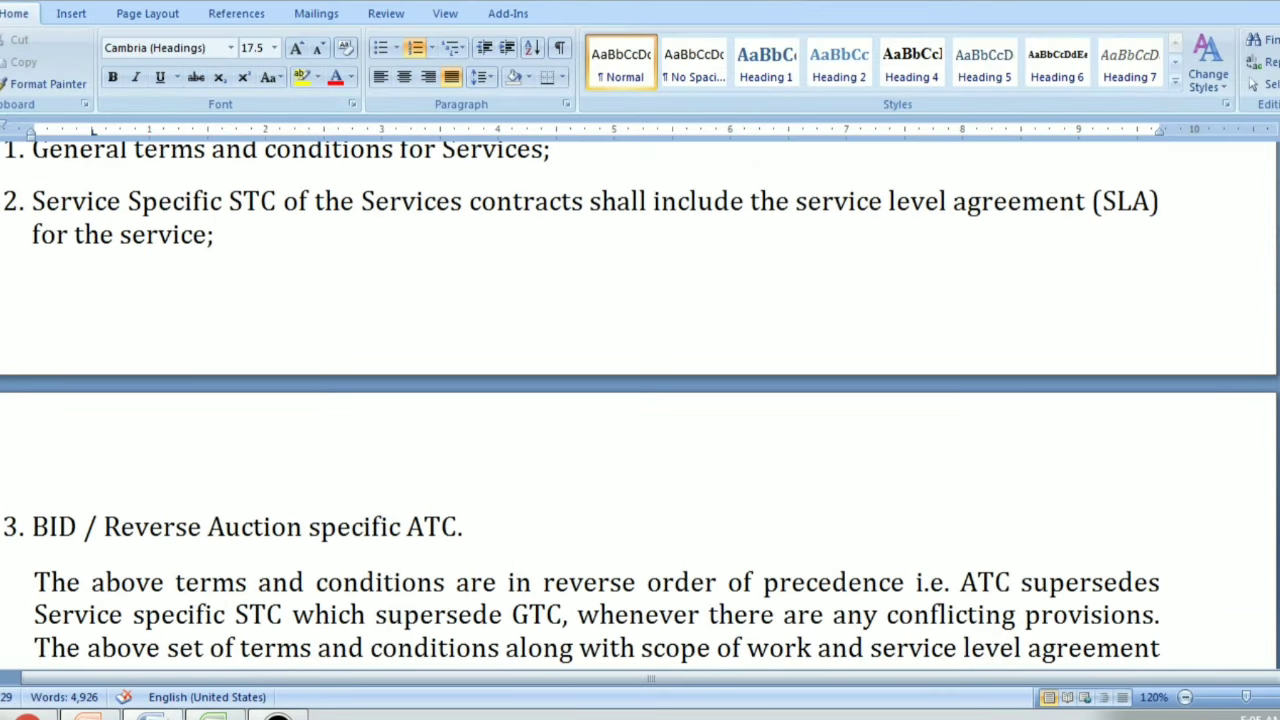
left_click(464, 526)
key("Return")
key("Return")
key("Return")
key("Return")
triple_click(250, 342)
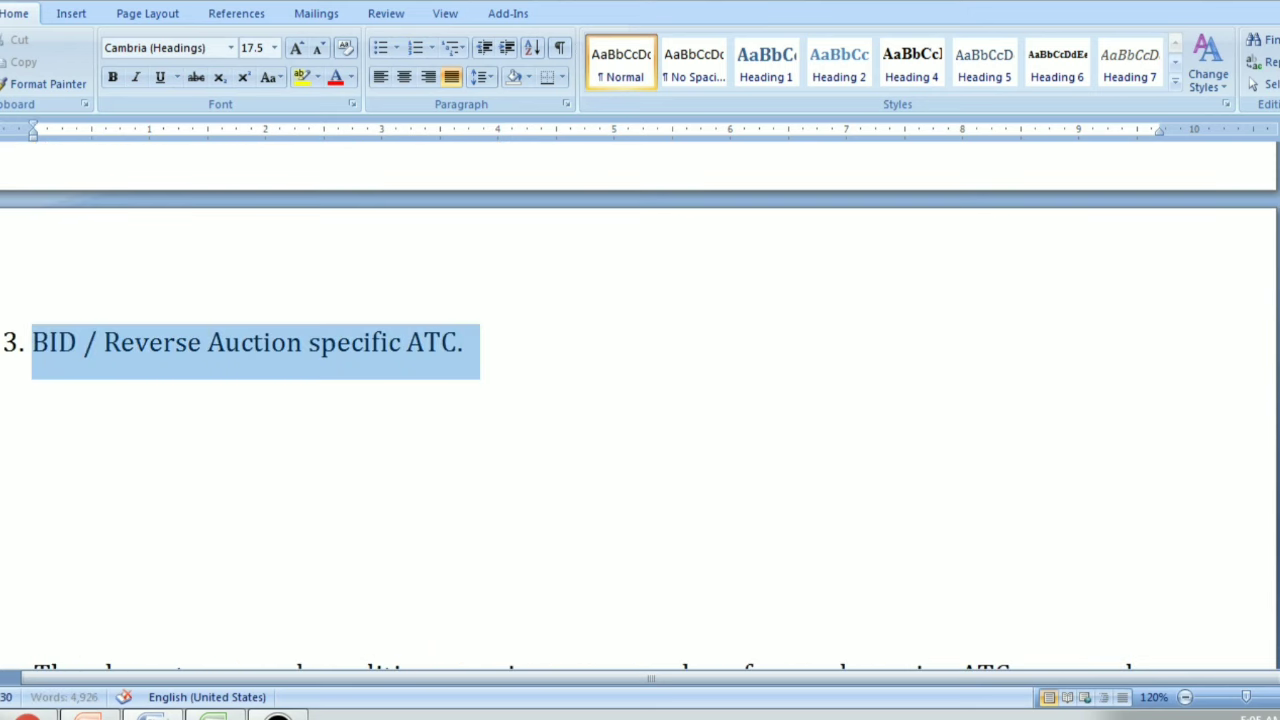
key("BackSpace")
key("BackSpace")
key("BackSpace")
key("BackSpace")
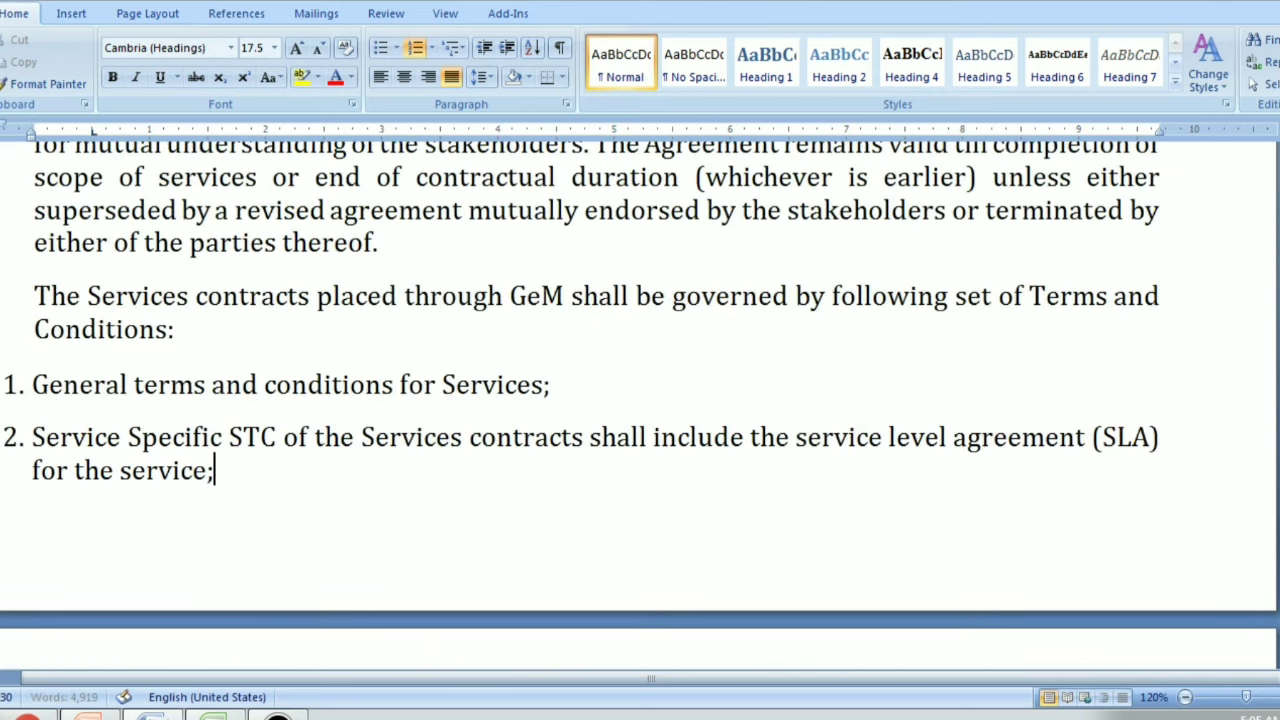
Select the Services paragraph with its two list items and place the caret on the next page
left_click_drag(34, 296, 214, 470)
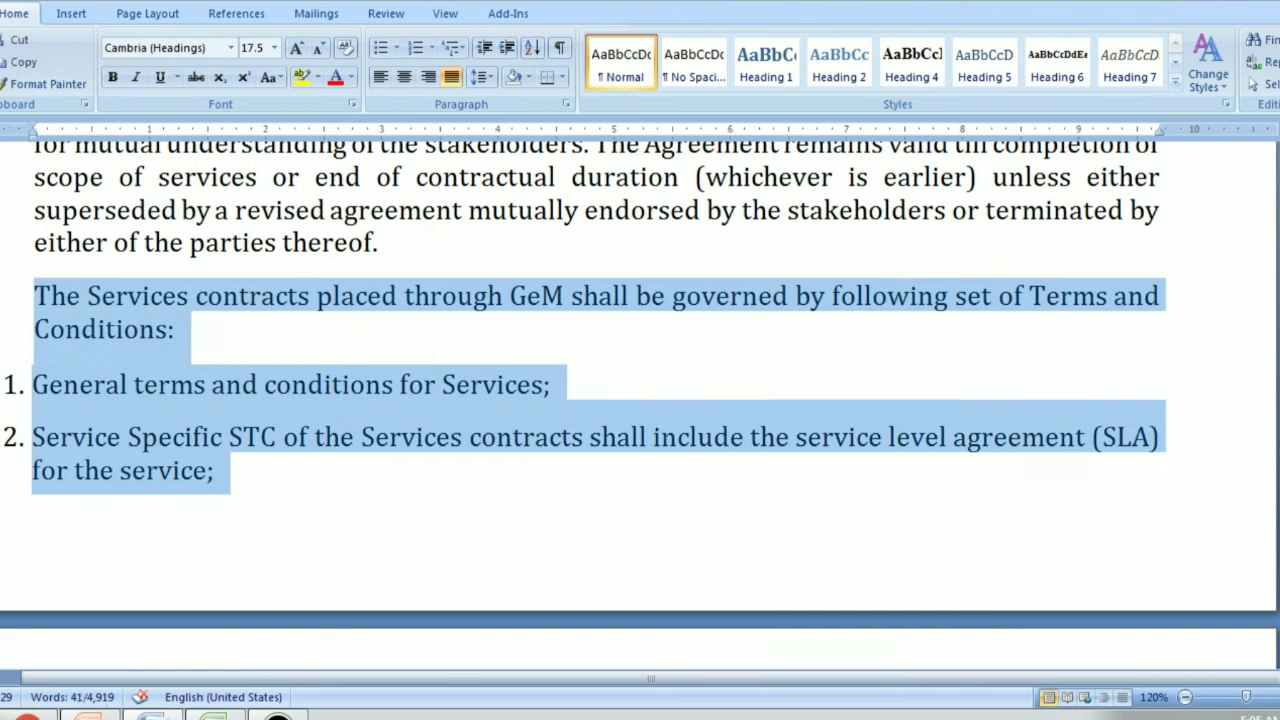
scroll(640, 400, "down", 1)
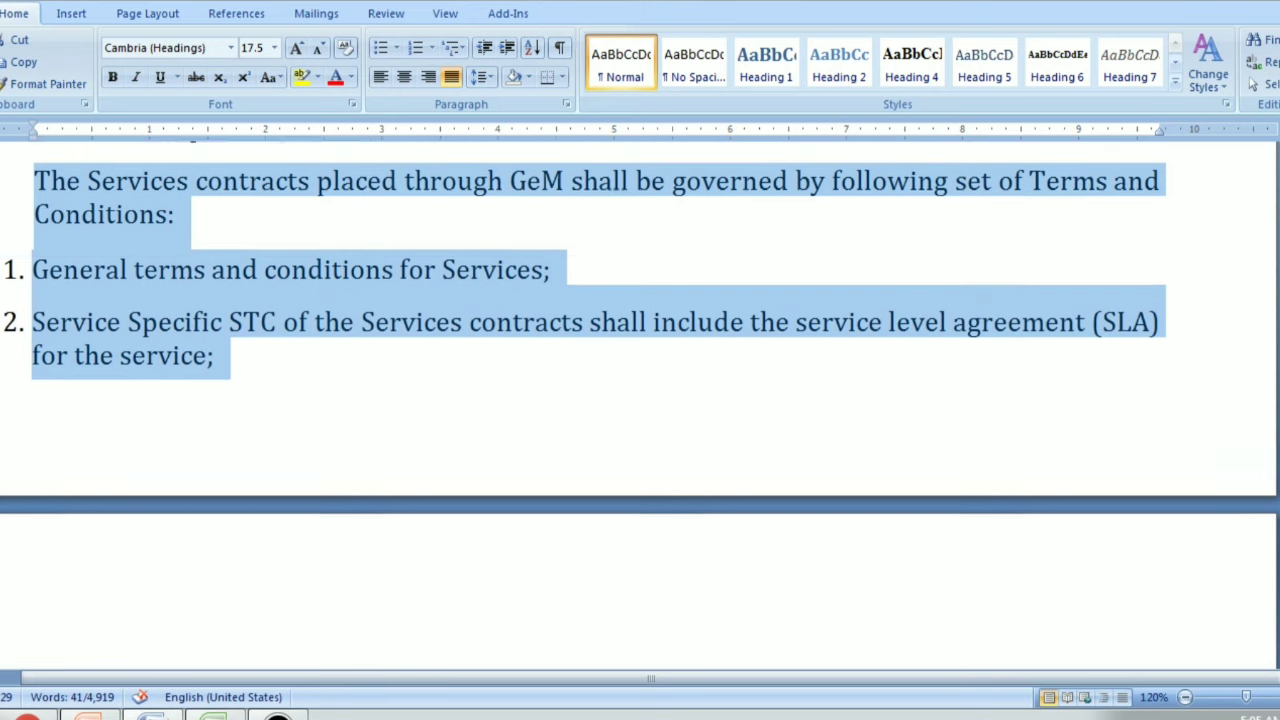
scroll(640, 400, "down", 1)
scroll(640, 400, "down", 3)
left_click(34, 359)
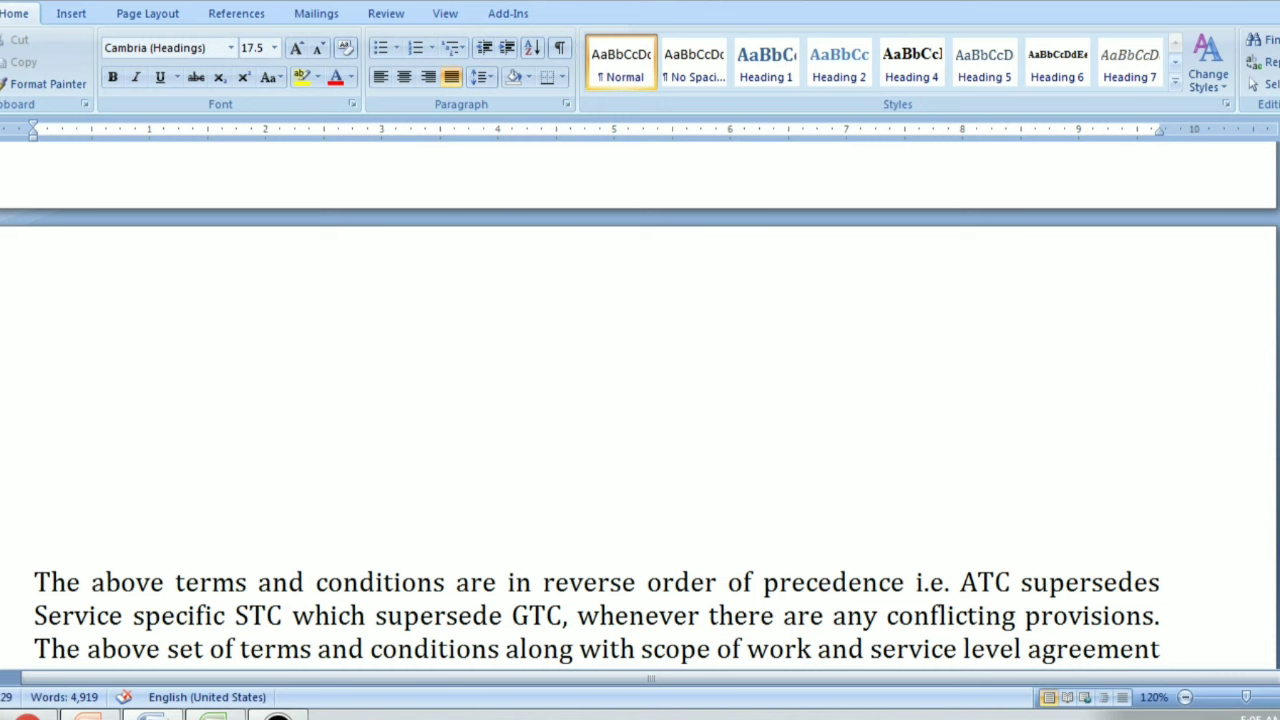
Paste the copied Services paragraph and list items onto the next page, then deselect them
key("ctrl+v")
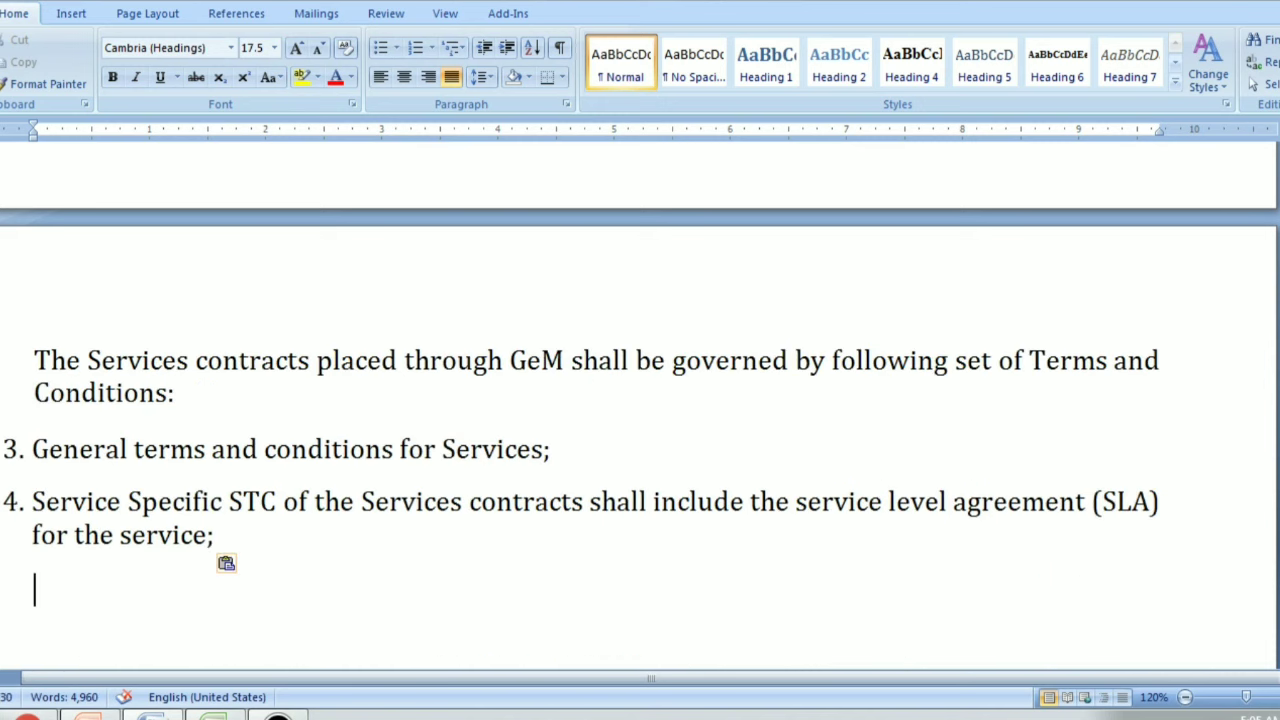
scroll(640, 400, "up", 3)
scroll(640, 400, "up", 2)
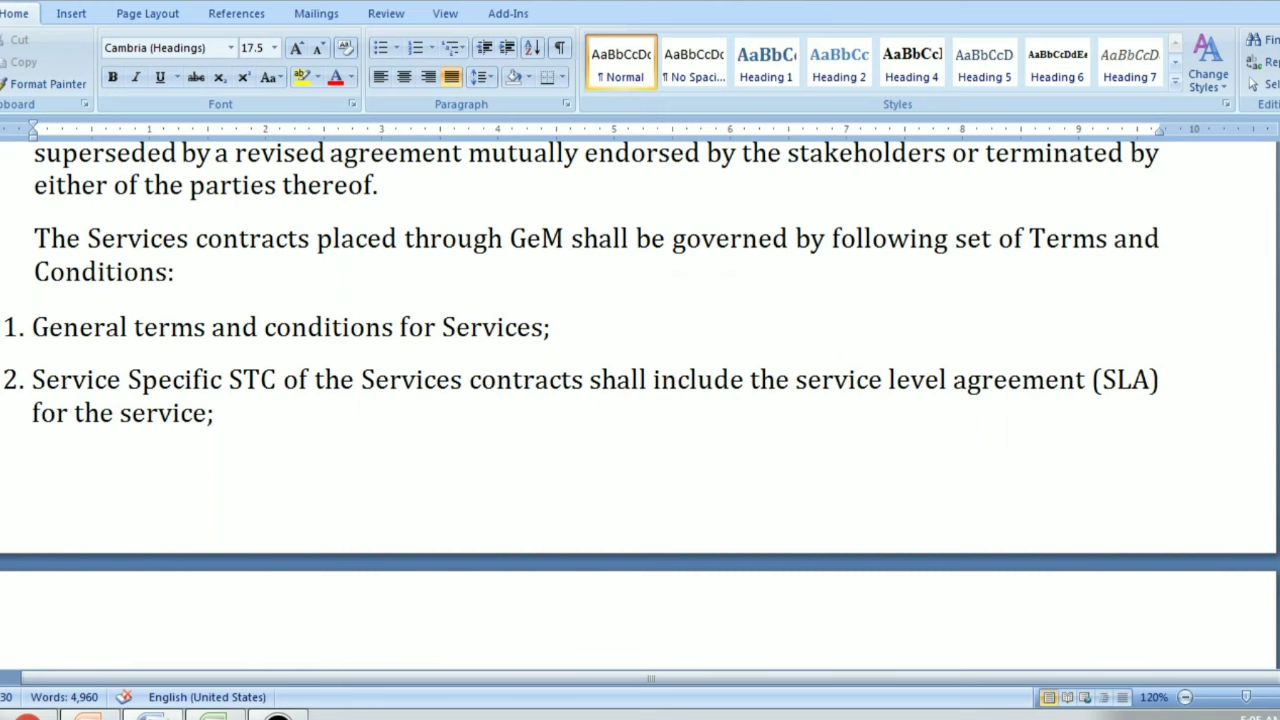
scroll(640, 400, "down", 5)
scroll(640, 400, "down", 2)
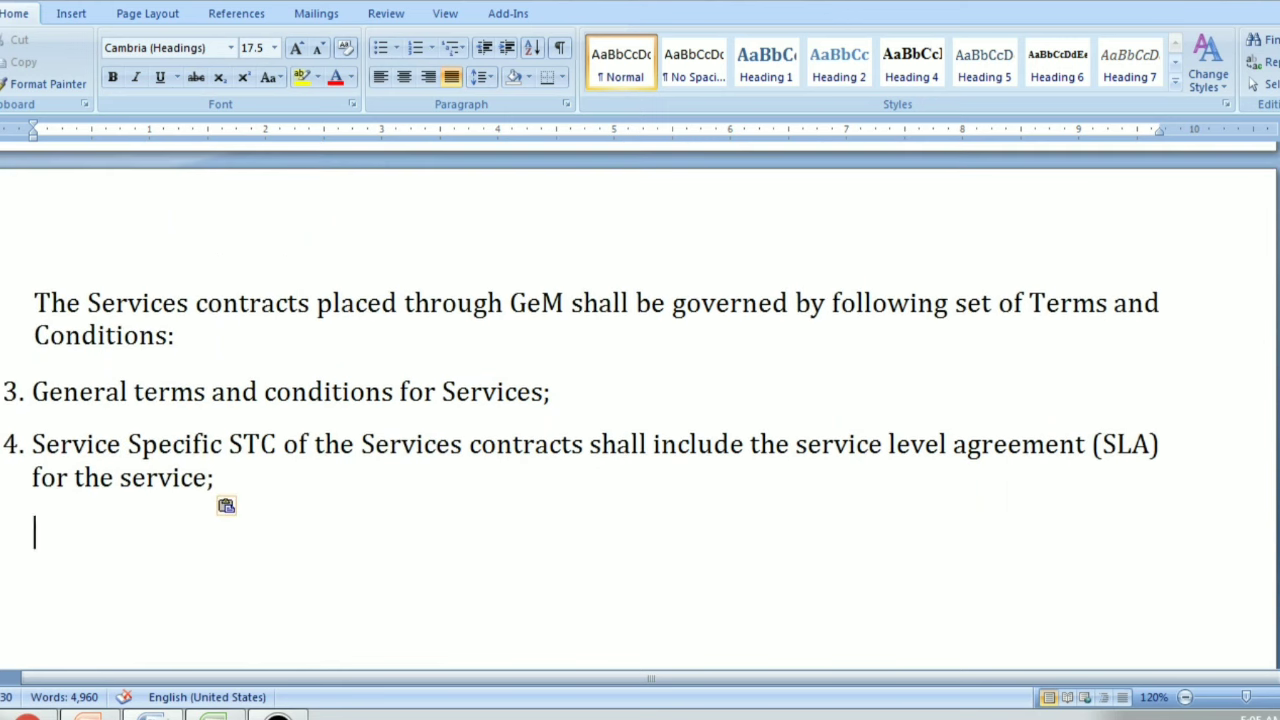
key("shift+Up")
key("shift+Up")
key("shift+Up")
left_click(214, 477)
Undo twice to remove the blank lines and pull the pasted paragraph back up
scroll(640, 362, "up", 1)
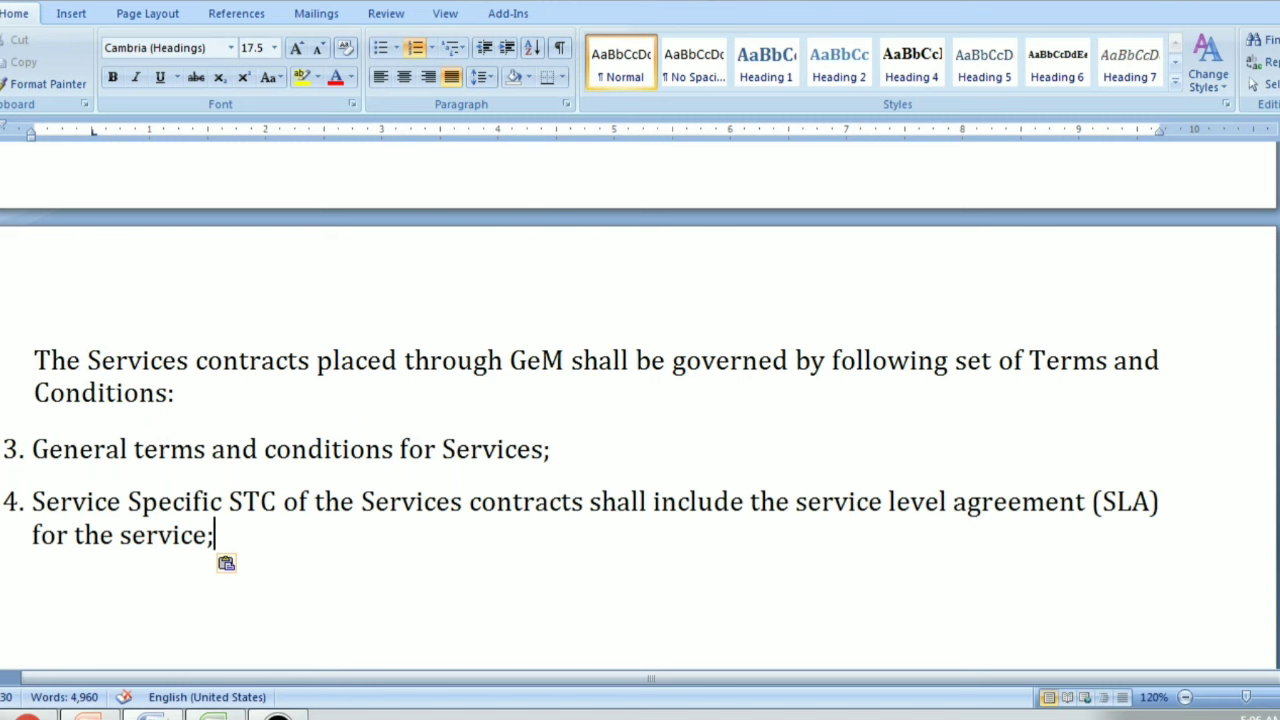
scroll(640, 420, "up", 1)
scroll(640, 420, "up", 2)
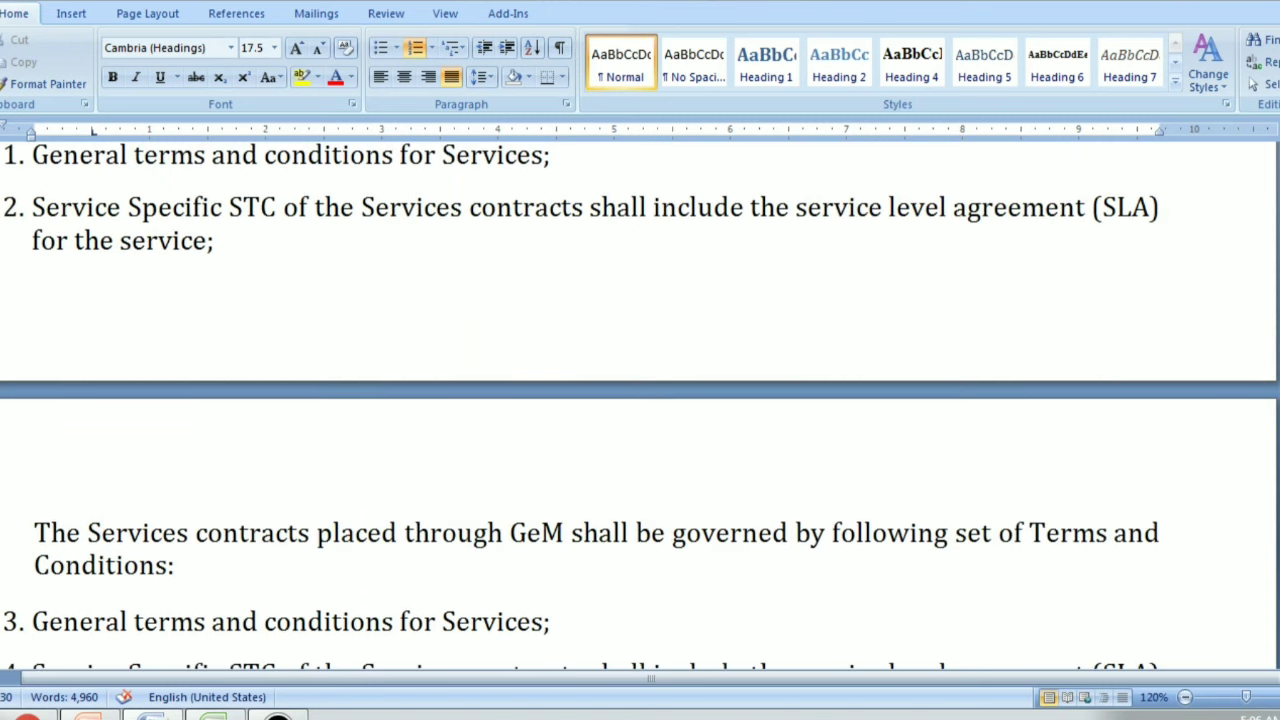
left_click(35, 533)
key("ctrl+z")
key("ctrl+z")
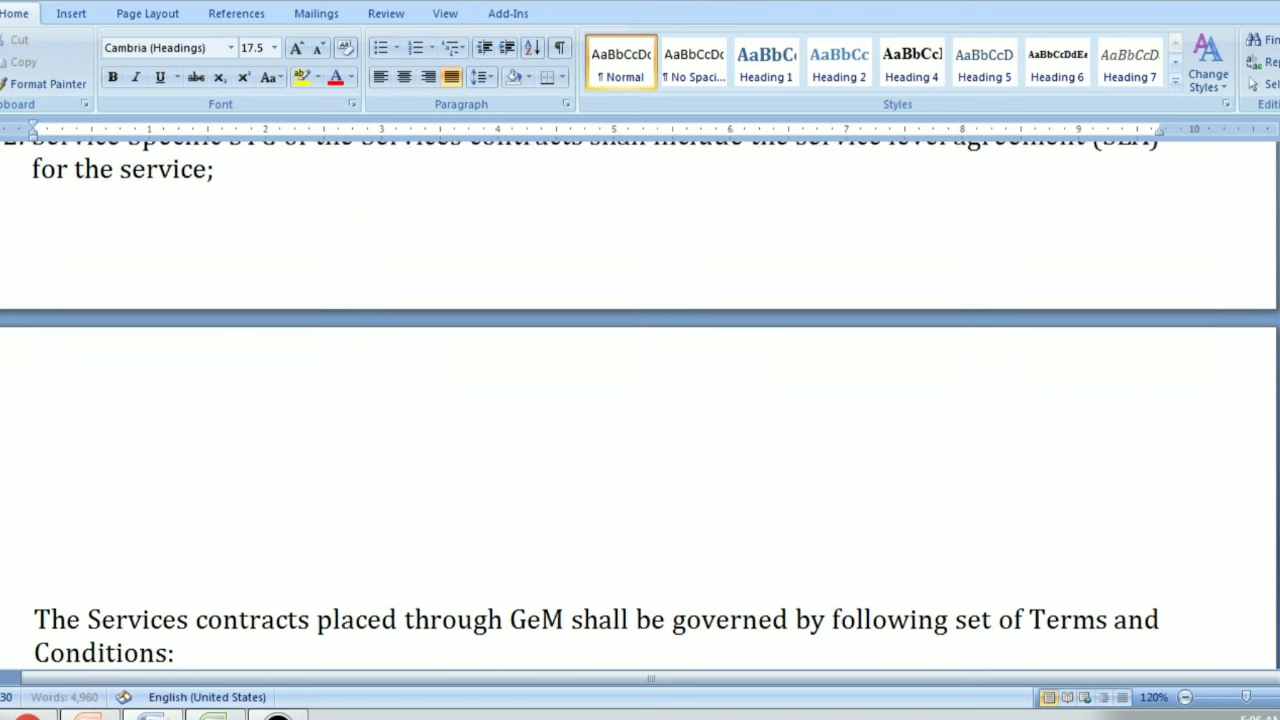
key("ctrl+z")
key("ctrl+z")
key("ctrl+z")
key("ctrl+z")
key("ctrl+z")
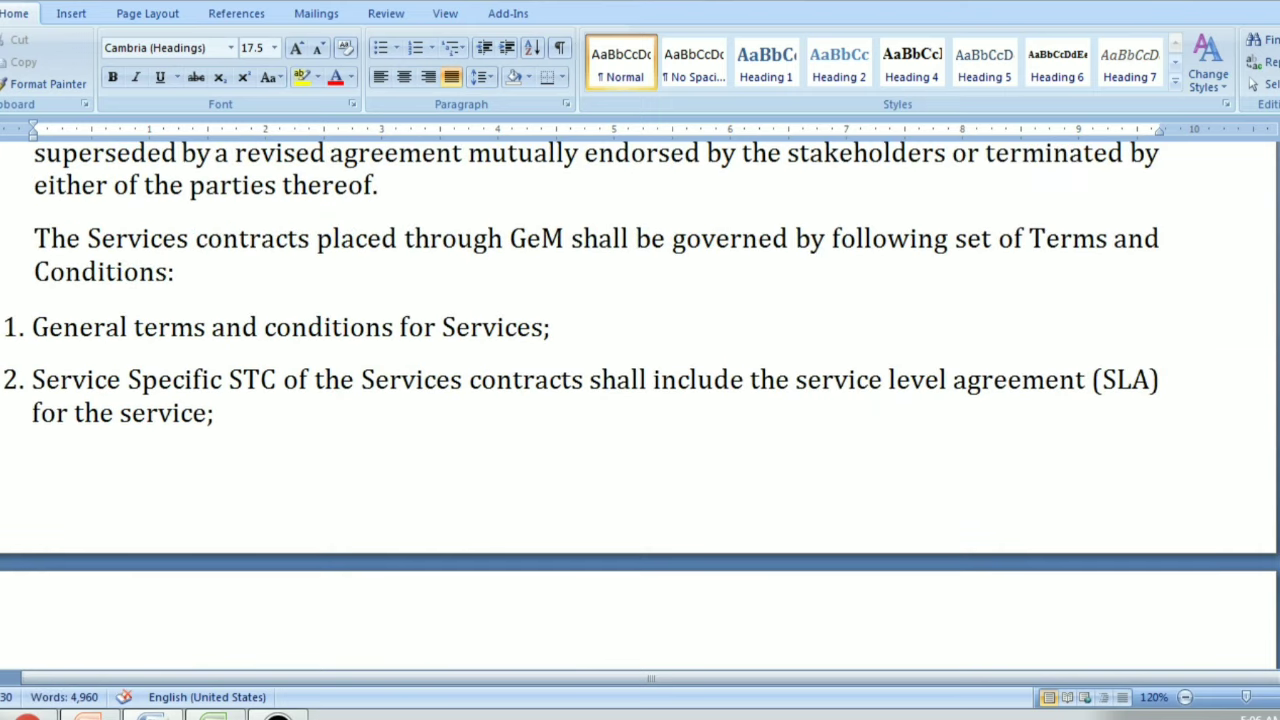
Move the Services paragraph and its list items to the top of the next page
left_click_drag(34, 238, 220, 413)
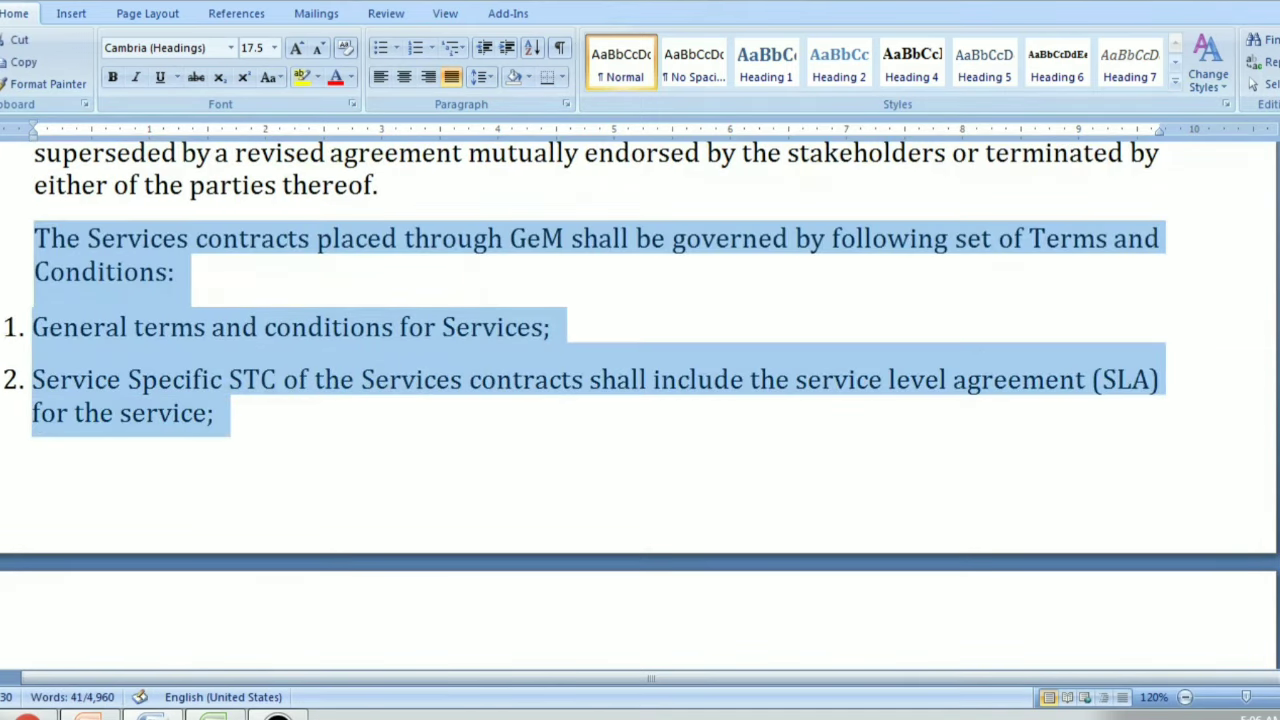
key("Delete")
key("Down")
type("The Services contracts placed through GeM shall be governed by following set of Terms and Conditions: 1. General terms and conditions for Services; 2. Service Specific STC of the Services contracts shall include the service level agreement (SLA) for the service;")
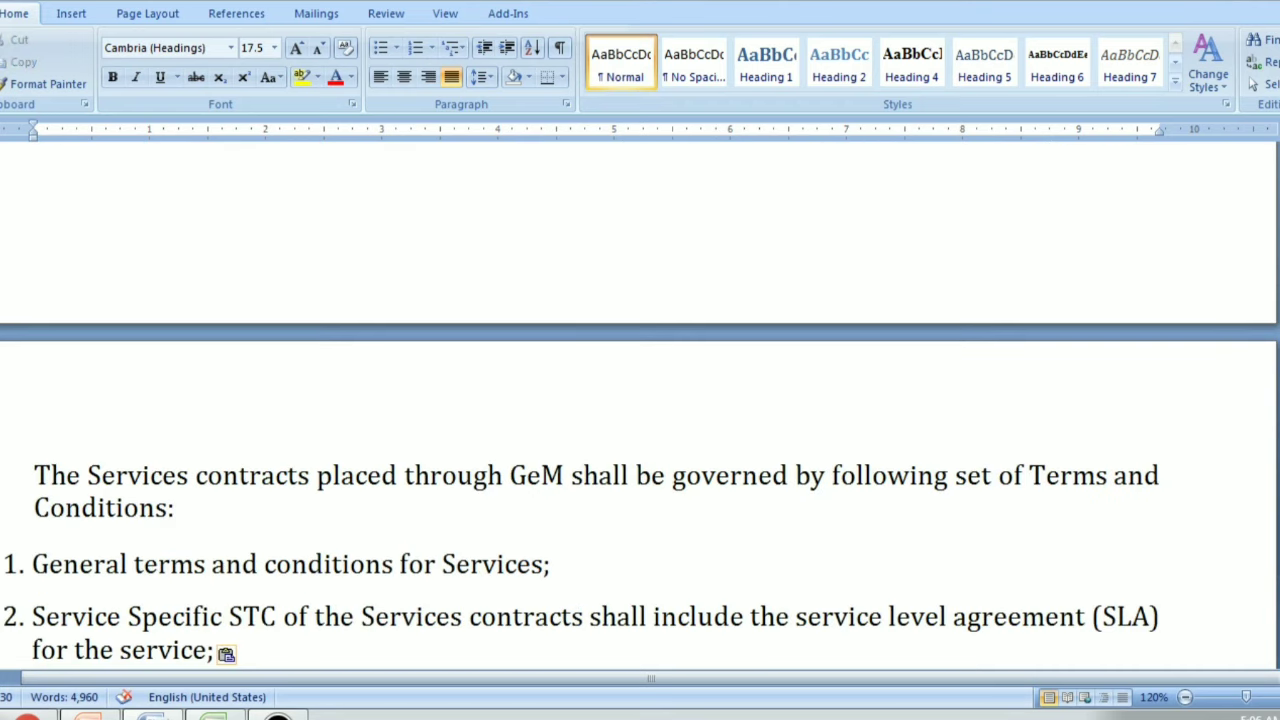
scroll(640, 400, "up", 4)
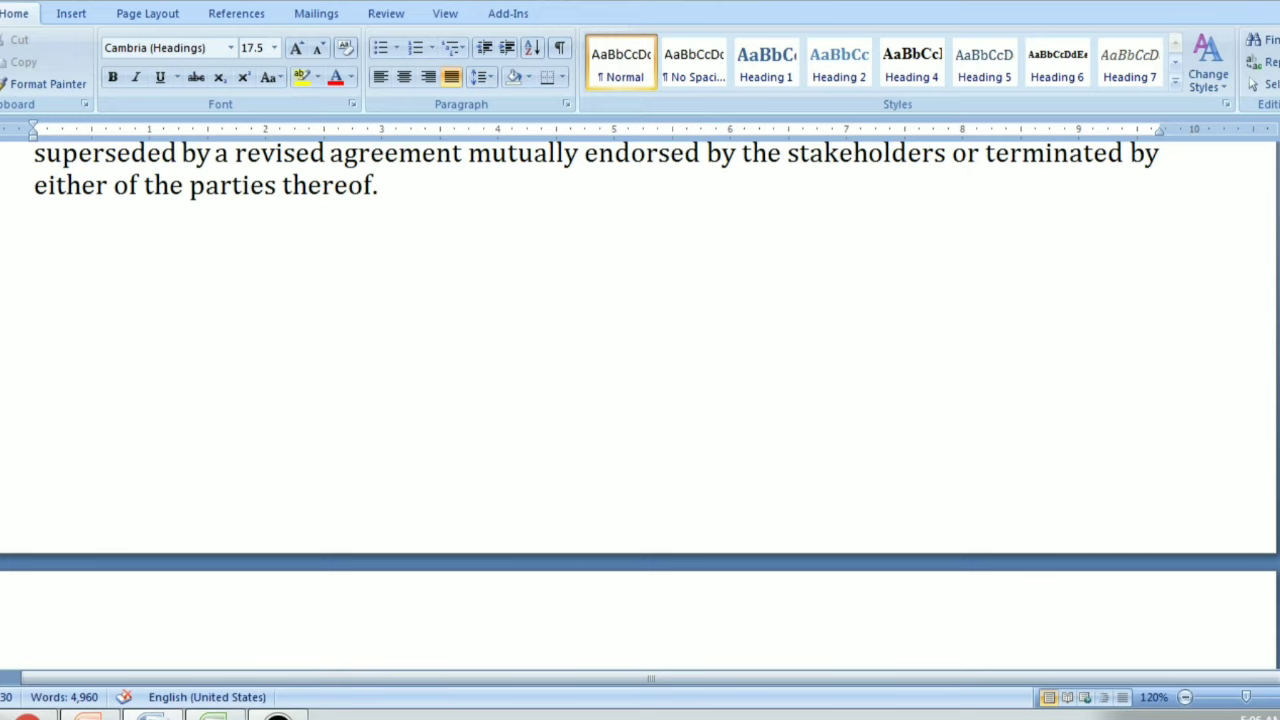
scroll(640, 400, "down", 3)
scroll(640, 400, "down", 2)
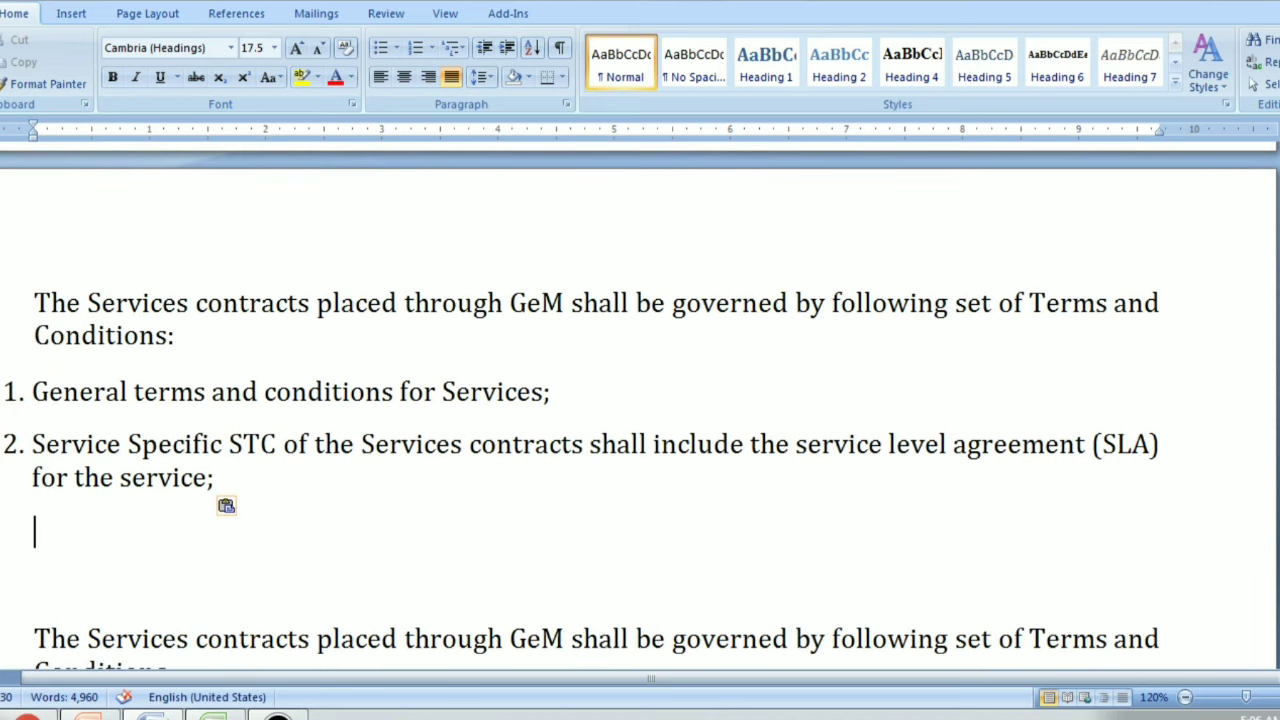
scroll(640, 400, "up", 3)
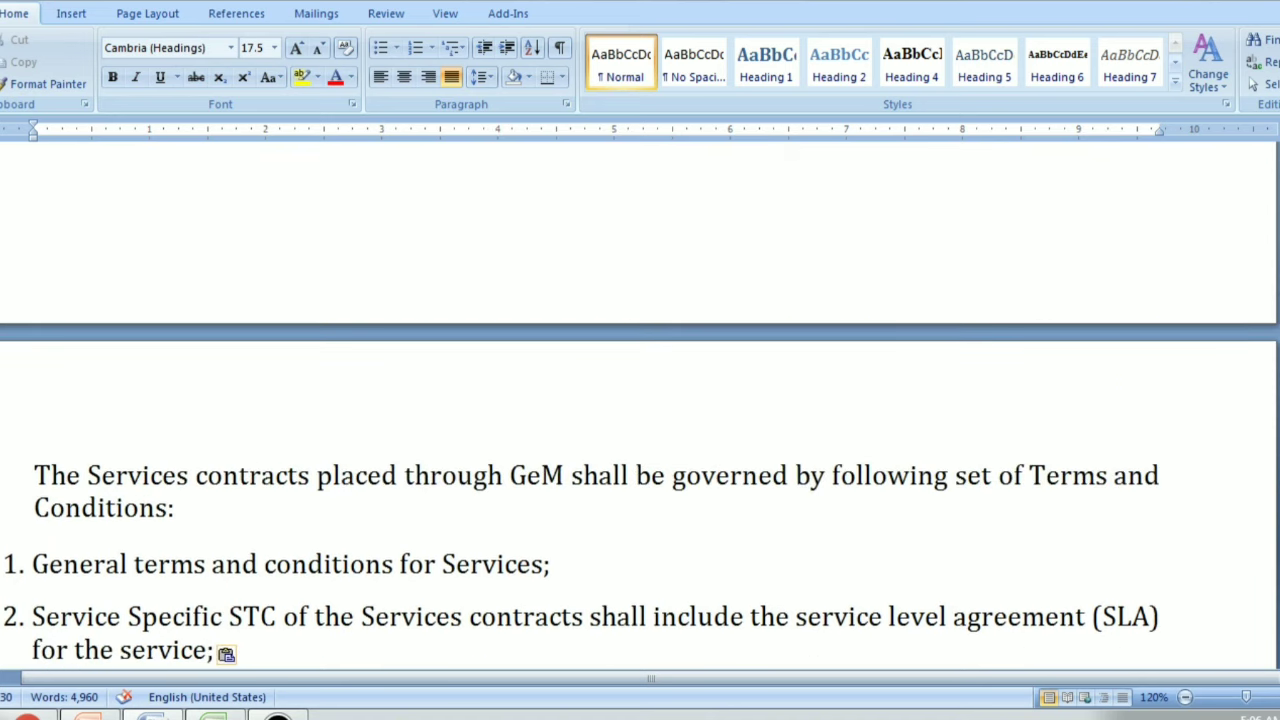
scroll(640, 400, "down", 2)
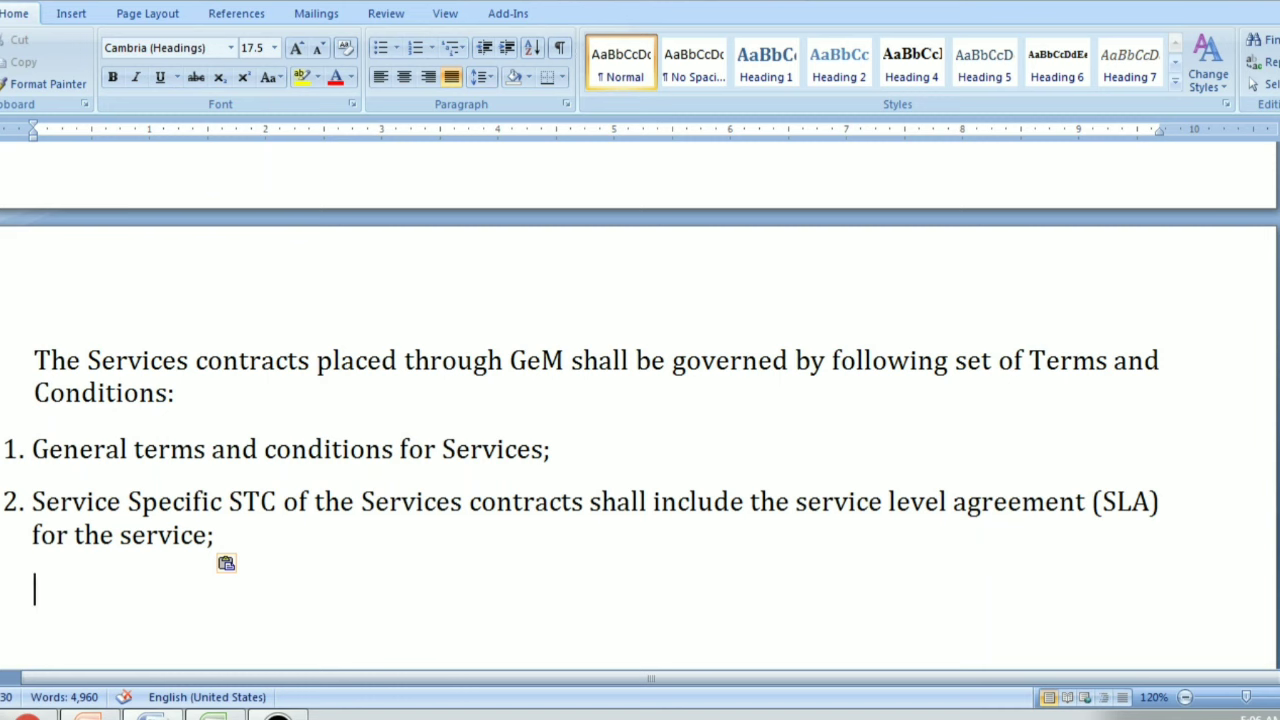
scroll(640, 400, "down", 2)
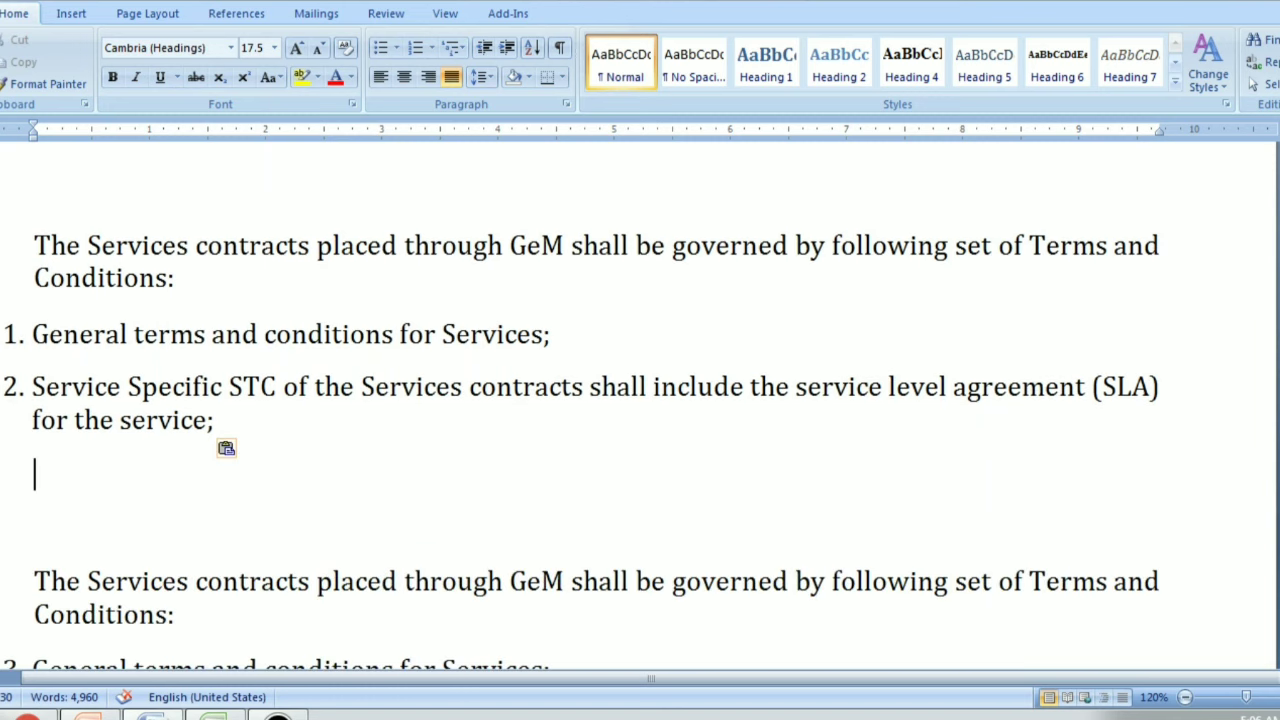
scroll(640, 400, "down", 4)
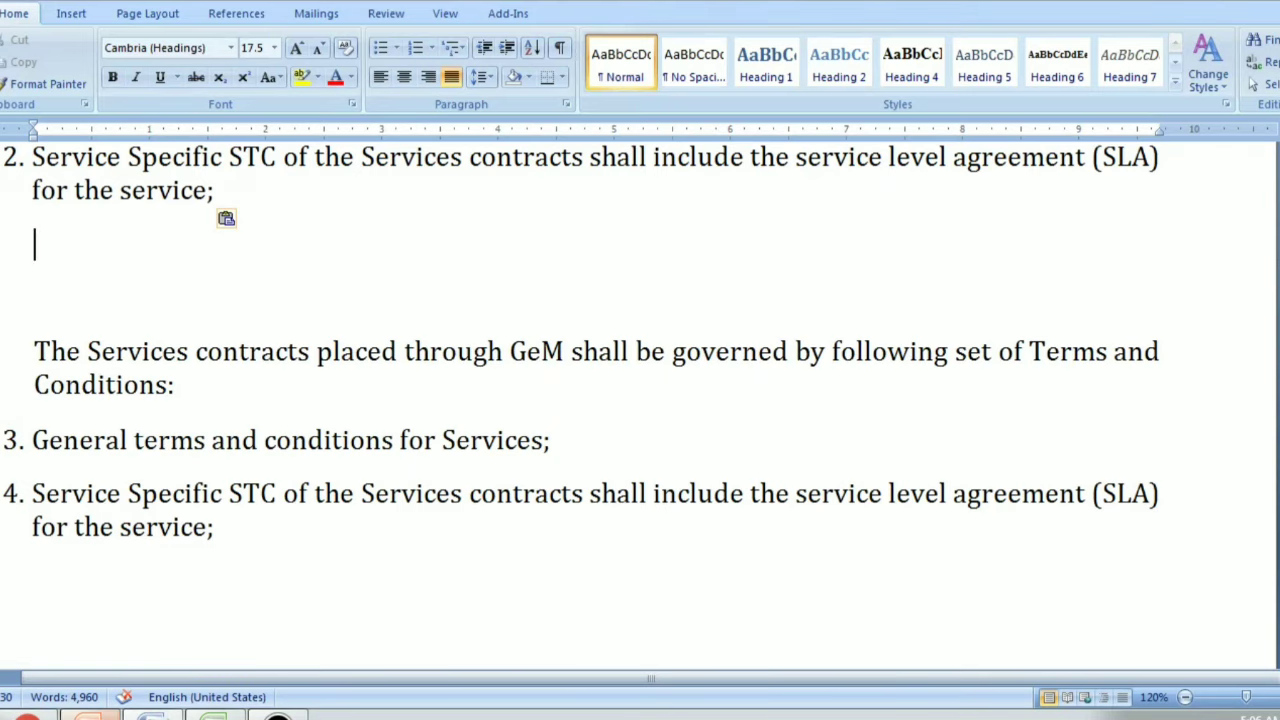
left_click(88, 715)
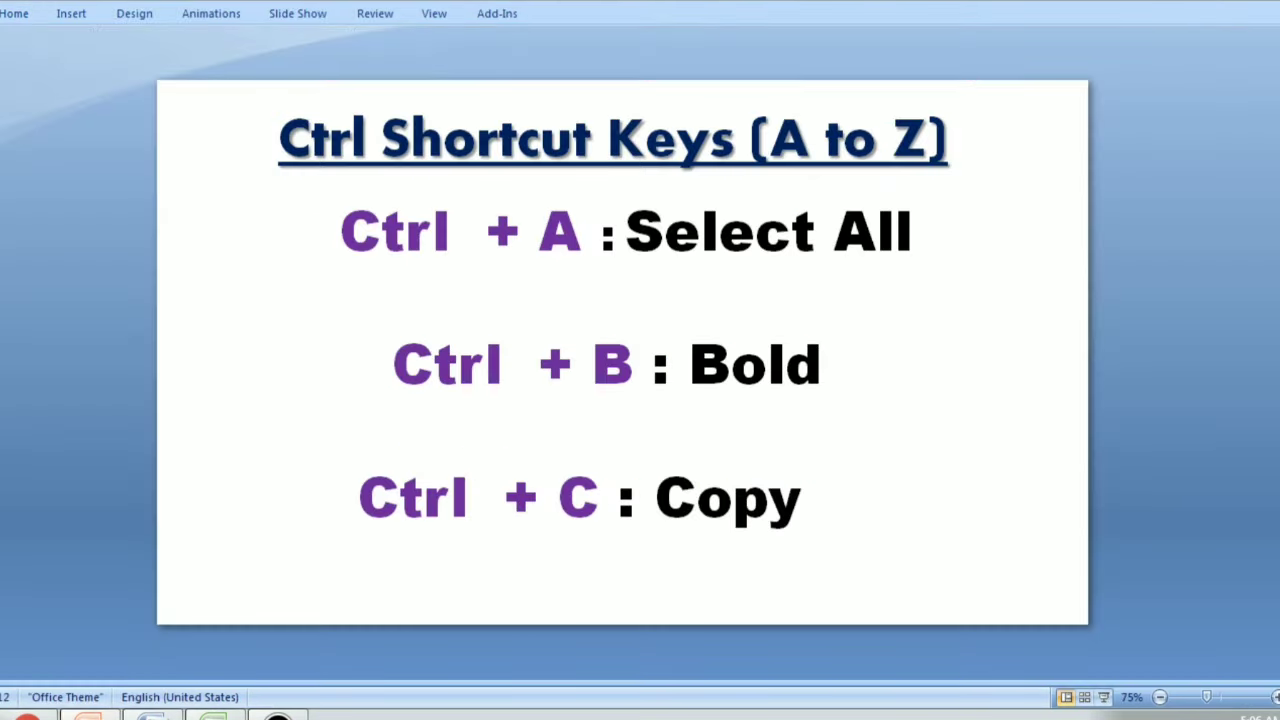
Advance to the slide on Paste, Font Style, Delete and Bookmark, and centre alignment
key("Page_Down")
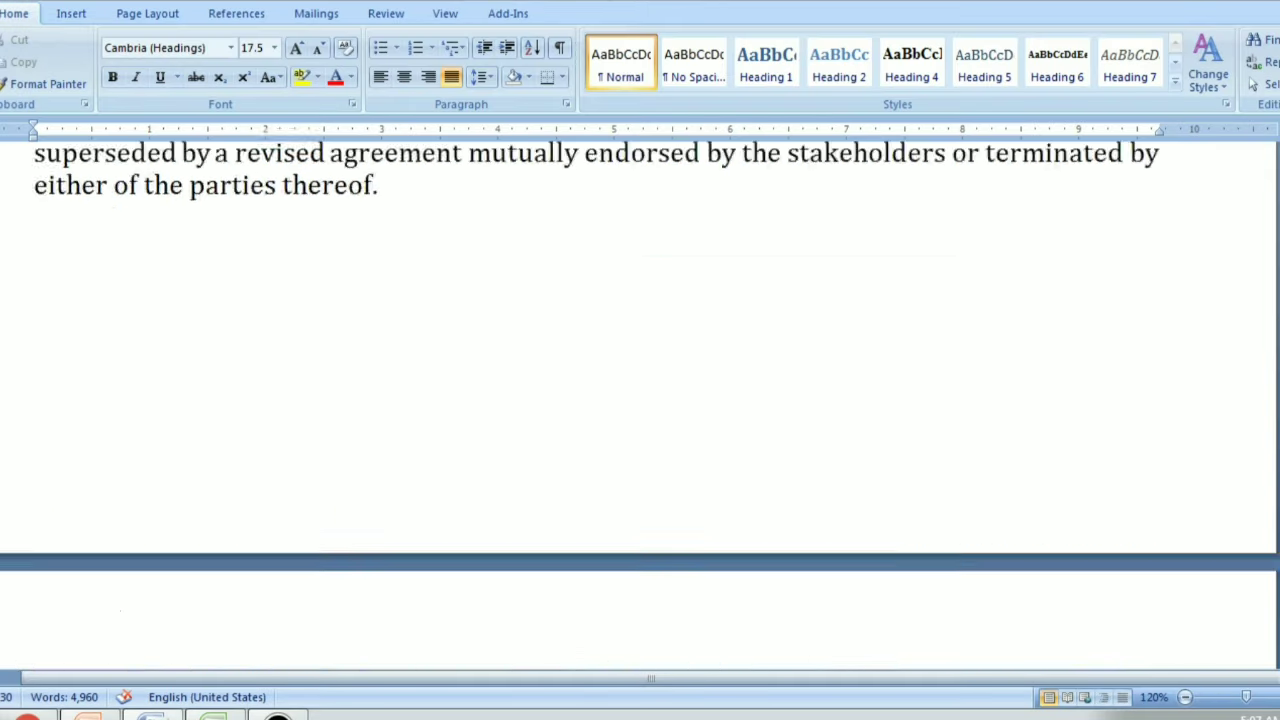
Select the Agreement Overview heading and pick Aparajita as its complex-script font
key("ctrl+Home")
left_click(34, 384)
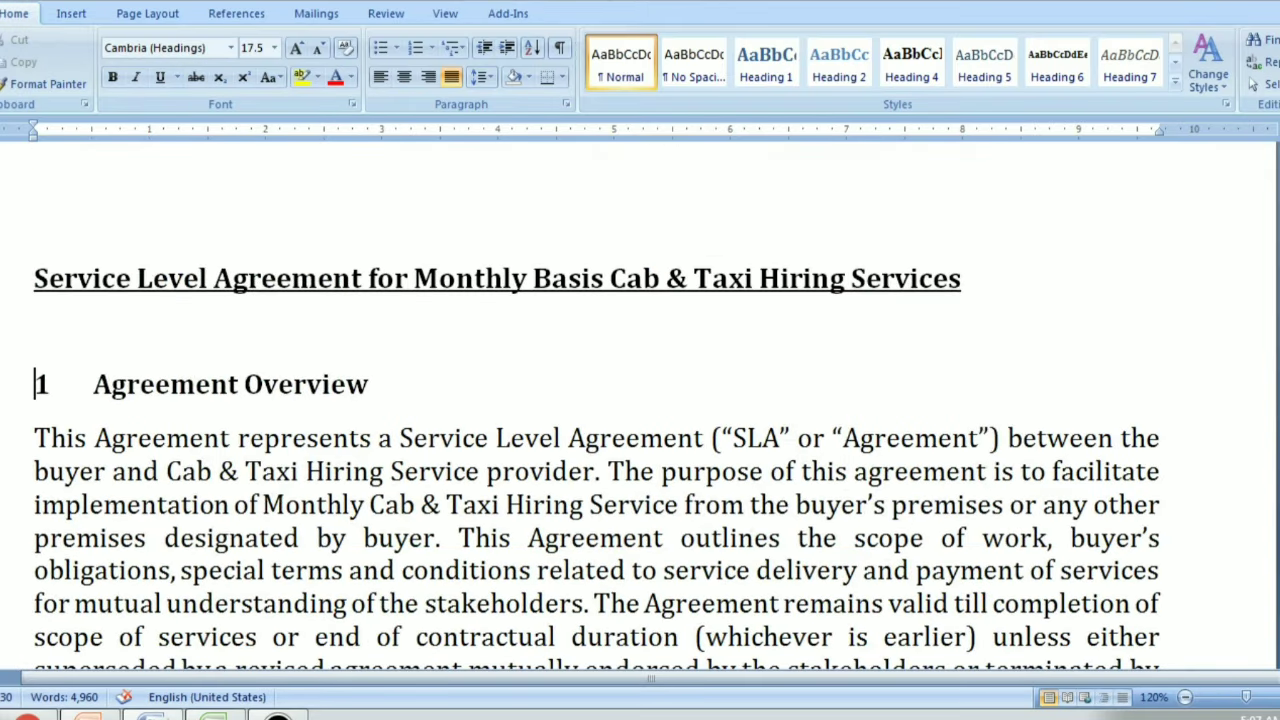
key("ctrl+shift+Right")
key("ctrl+shift+Right")
key("ctrl+shift+Right")
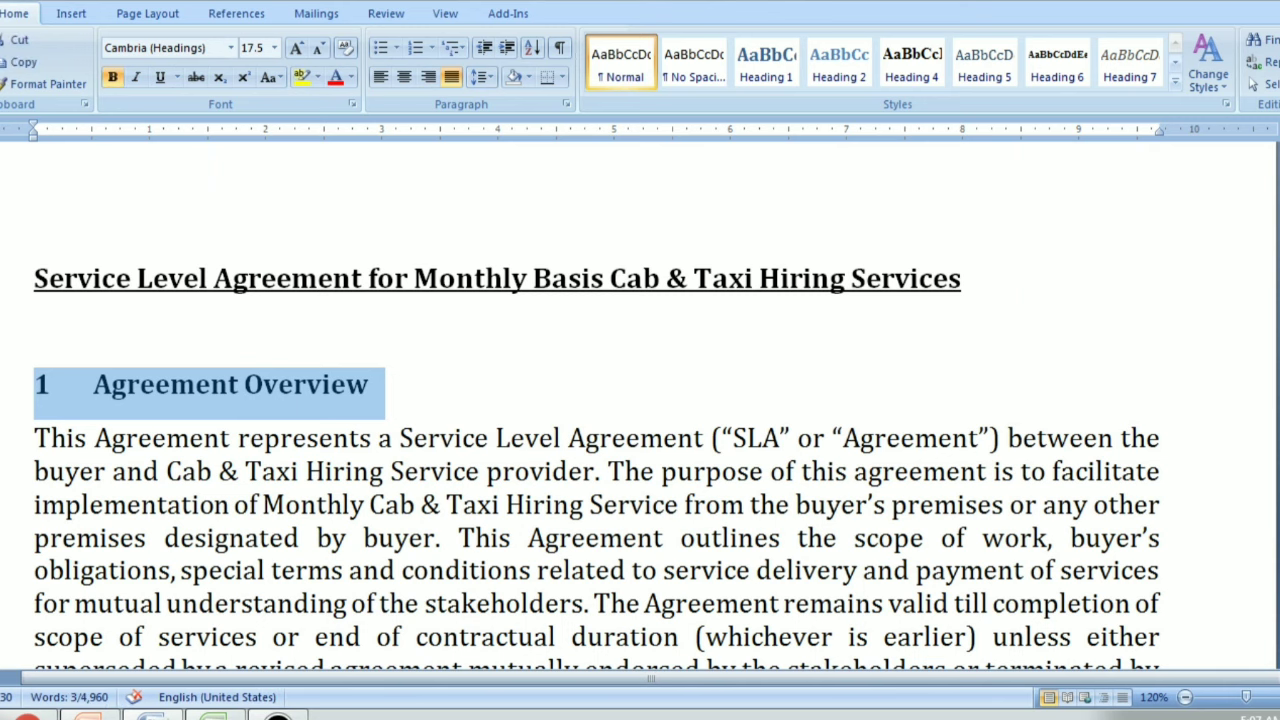
key("ctrl+d")
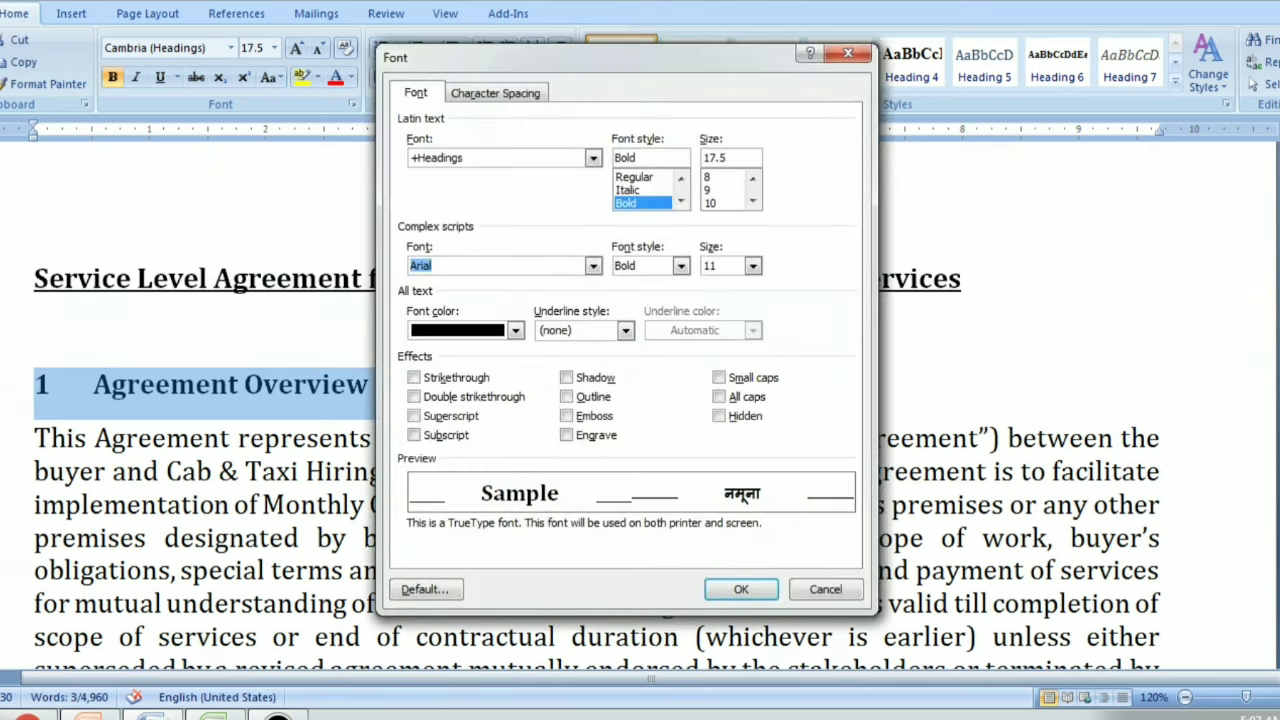
key("alt+Down")
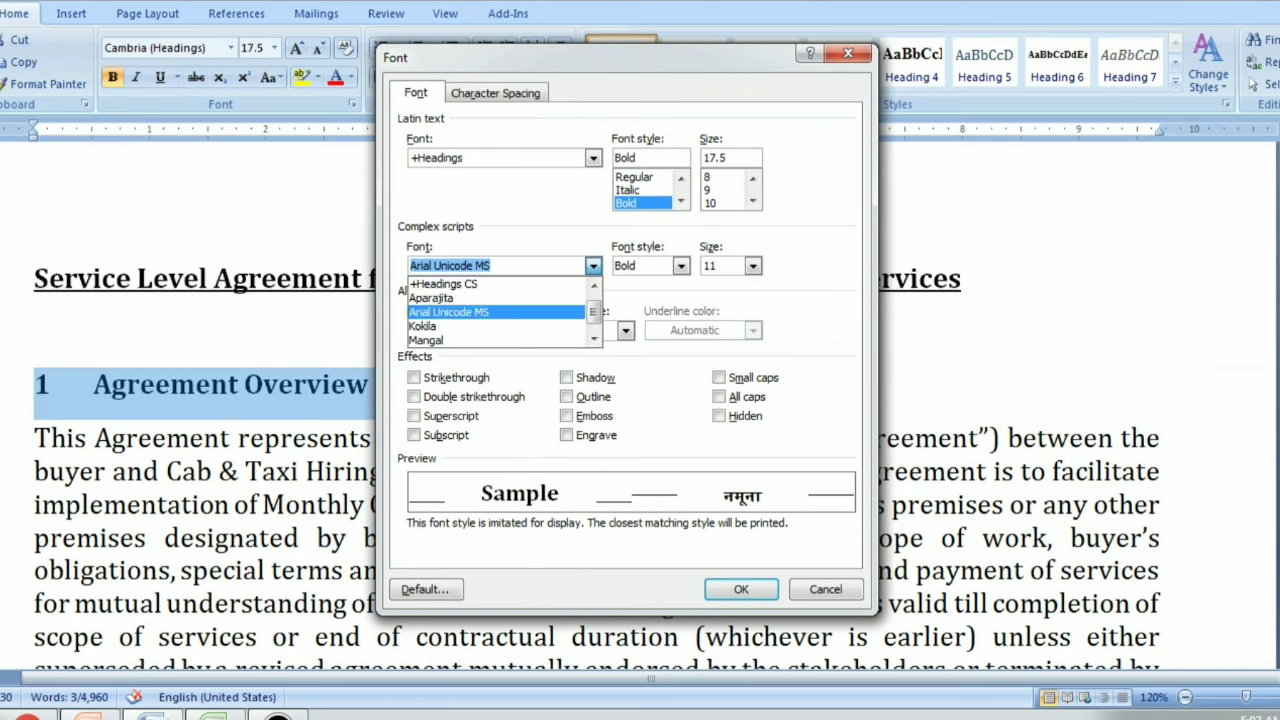
key("Down")
Keep Bold style and size 11, switch the complex-script font to Mangal, and apply
key("Down")
key("Up")
key("Up")
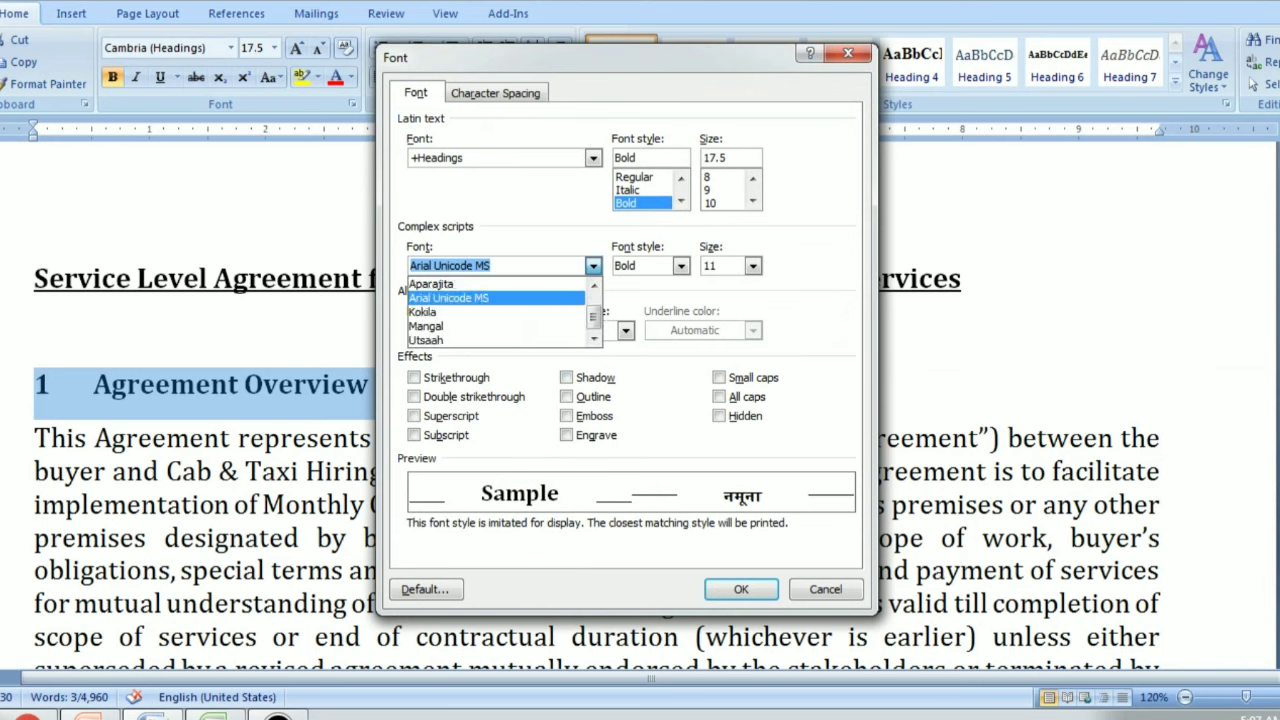
key("Up")
key("Return")
key("Tab")
key("alt+Down")
key("Down")
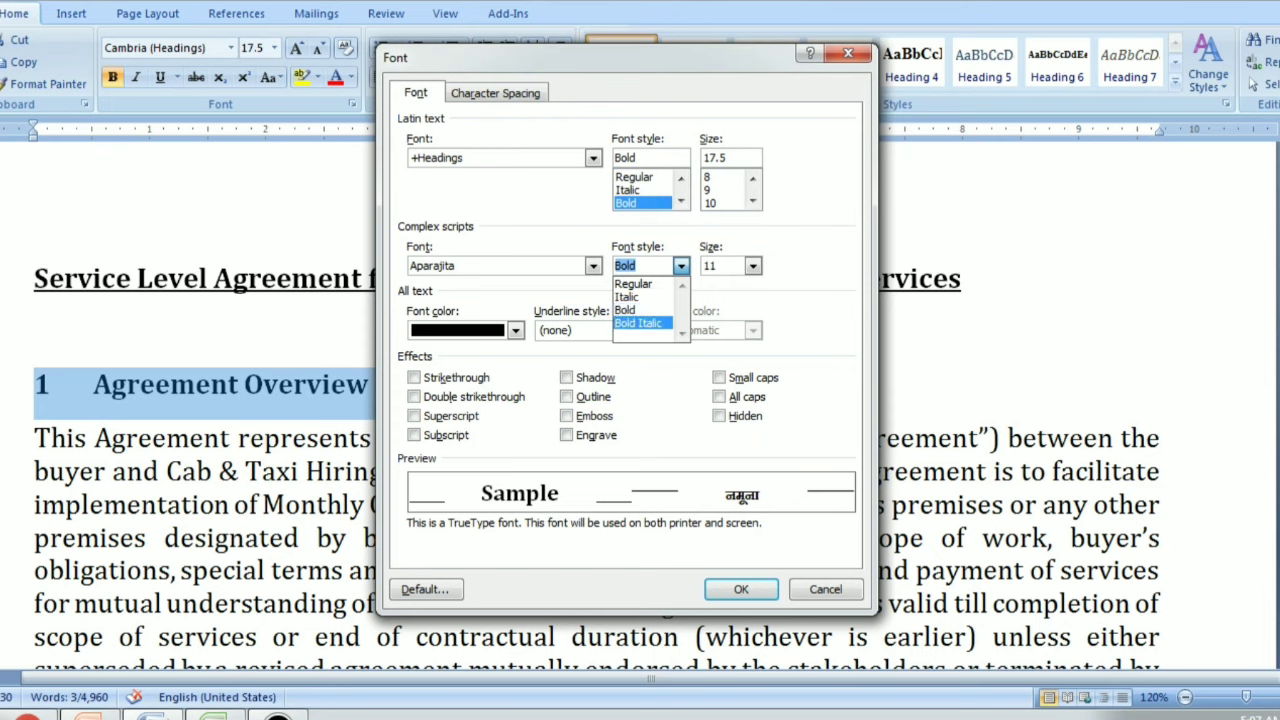
key("Up")
key("Return")
key("Tab")
key("alt+Down")
key("Up")
key("Up")
key("Up")
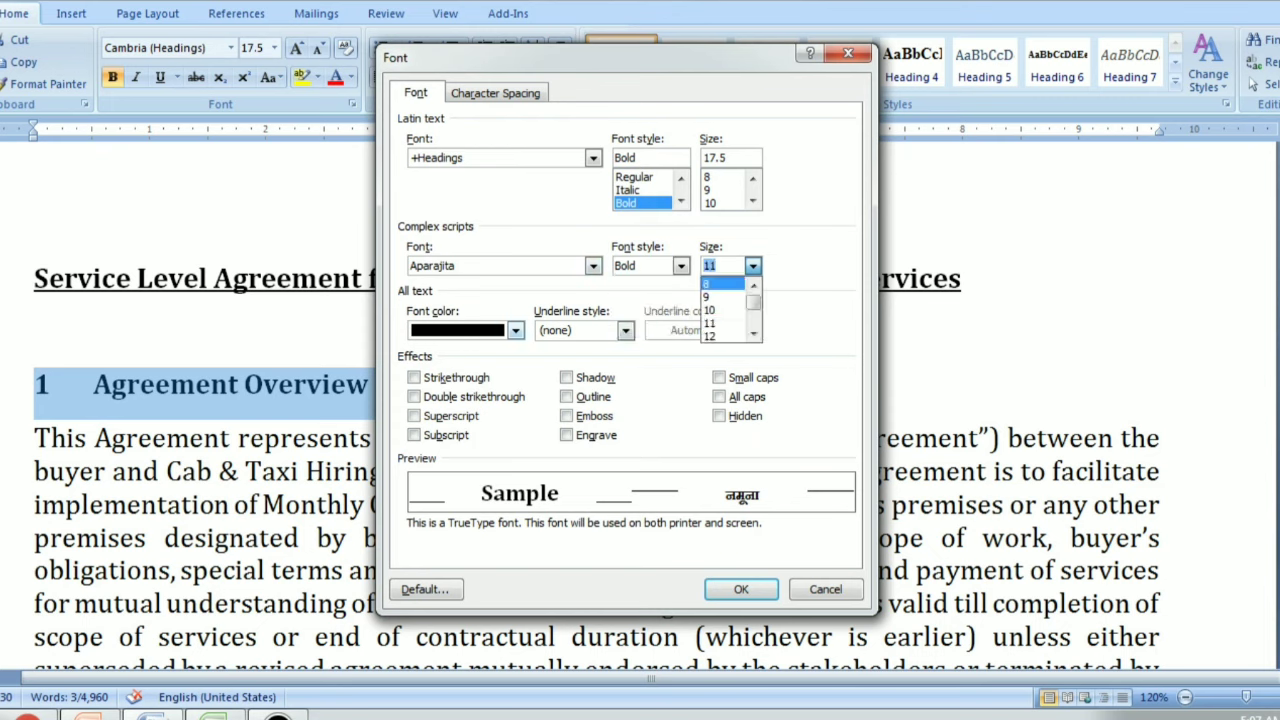
key("Escape")
key("shift+Tab")
key("shift+Tab")
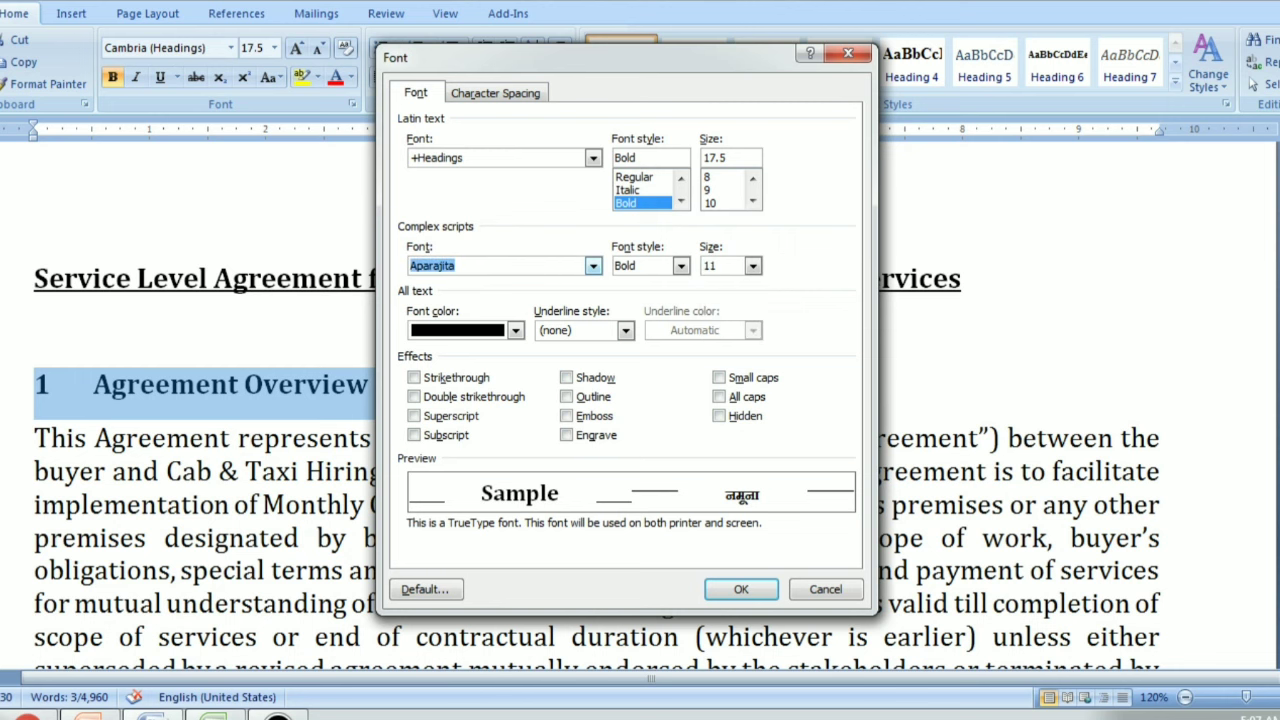
key("alt+Down")
key("Down")
key("Down")
key("Down")
key("Return")
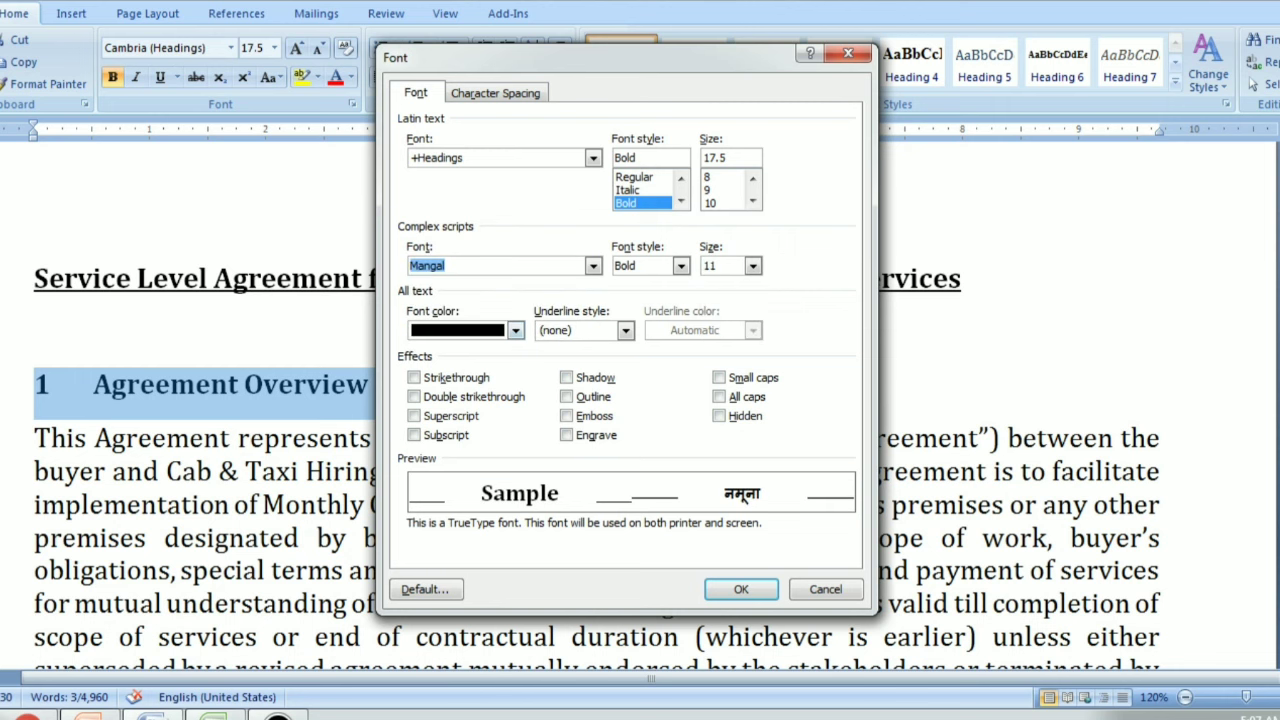
key("Return")
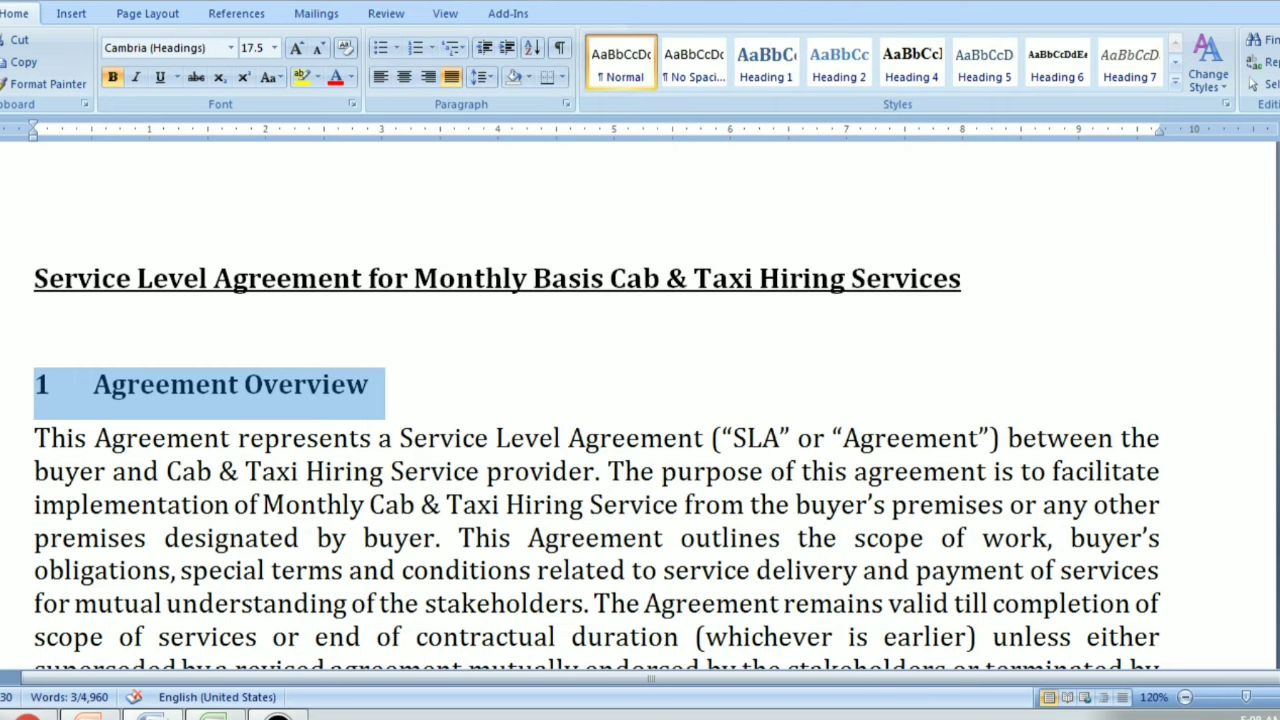
Reselect the Agreement Overview heading and apply Aparajita as its complex-script font
scroll(640, 400, "down", 1)
left_click(205, 322)
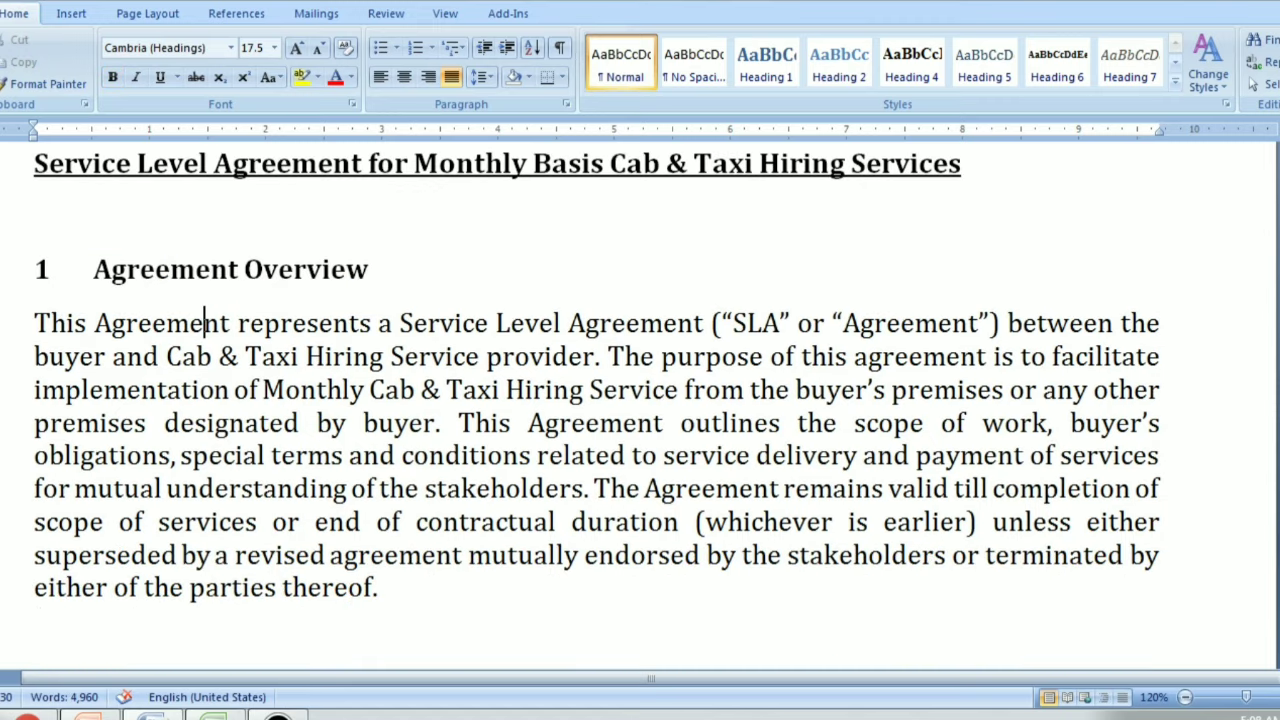
left_click(41, 269)
triple_click(230, 269)
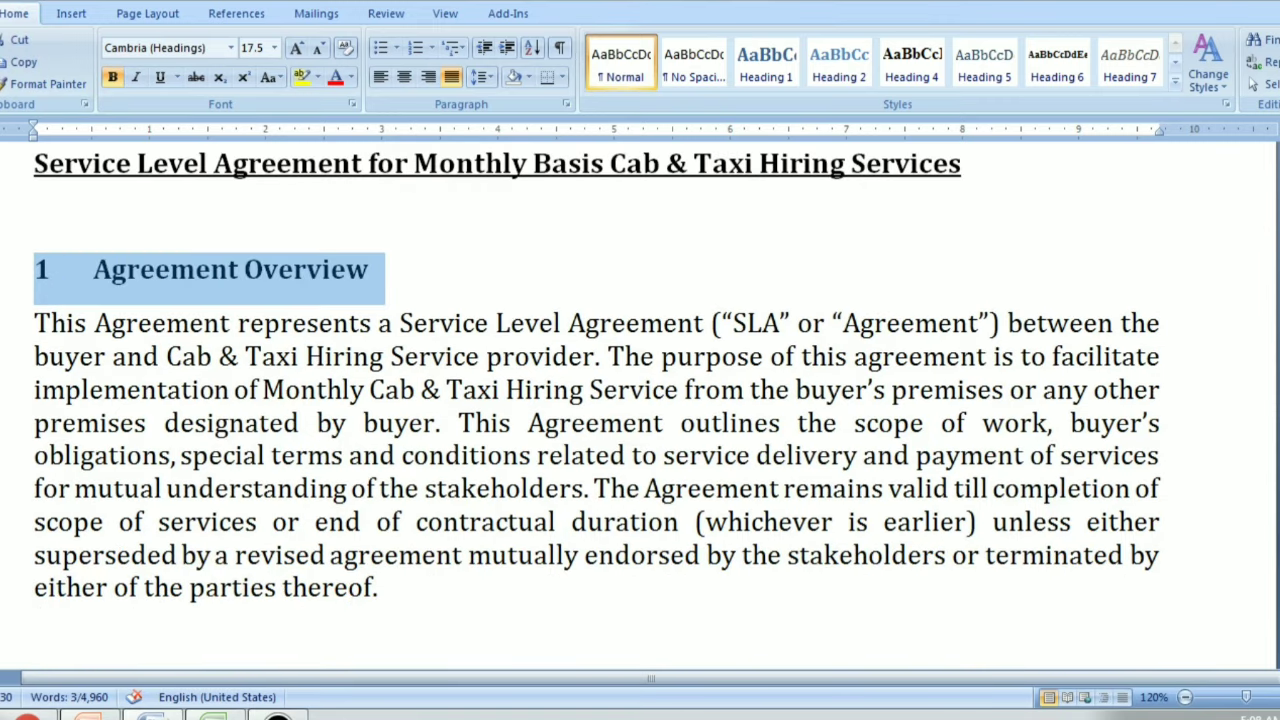
key("ctrl+d")
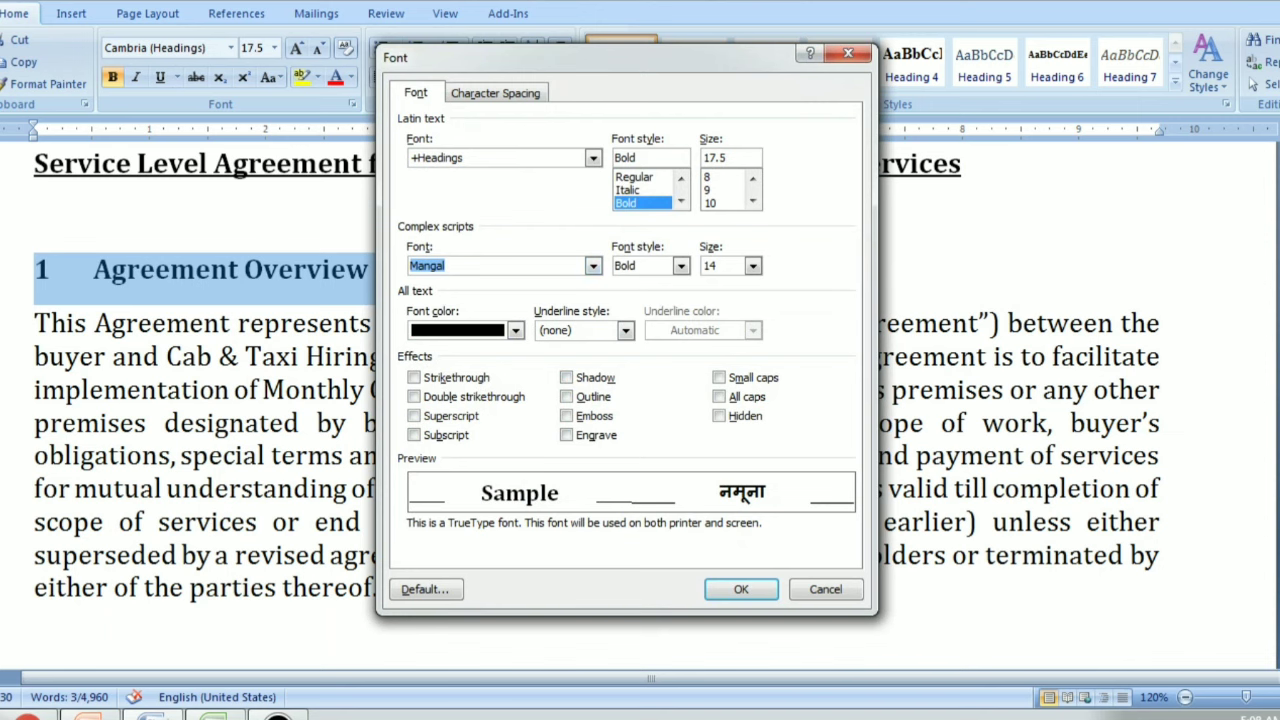
key("alt+Down")
key("Return")
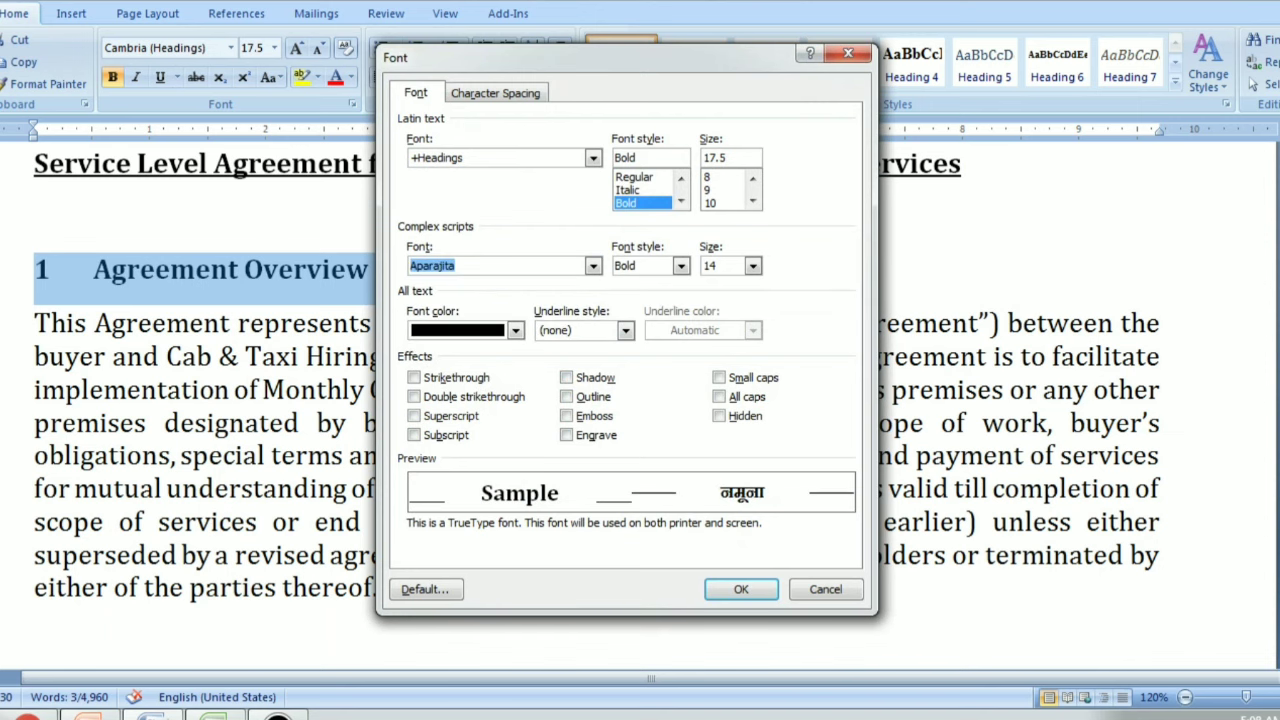
key("Return")
Clear the heading selection, leaving the caret after 'Overview'
left_click(376, 587)
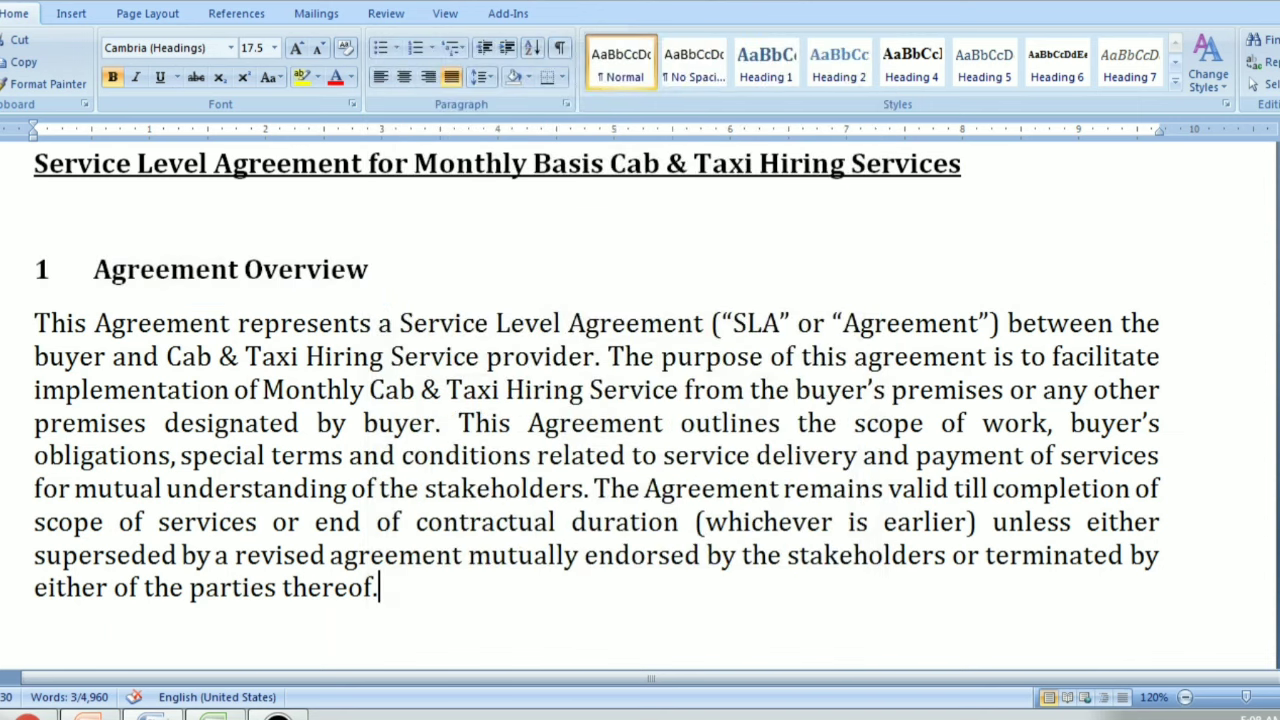
scroll(640, 420, "up", 2)
left_click(15, 436)
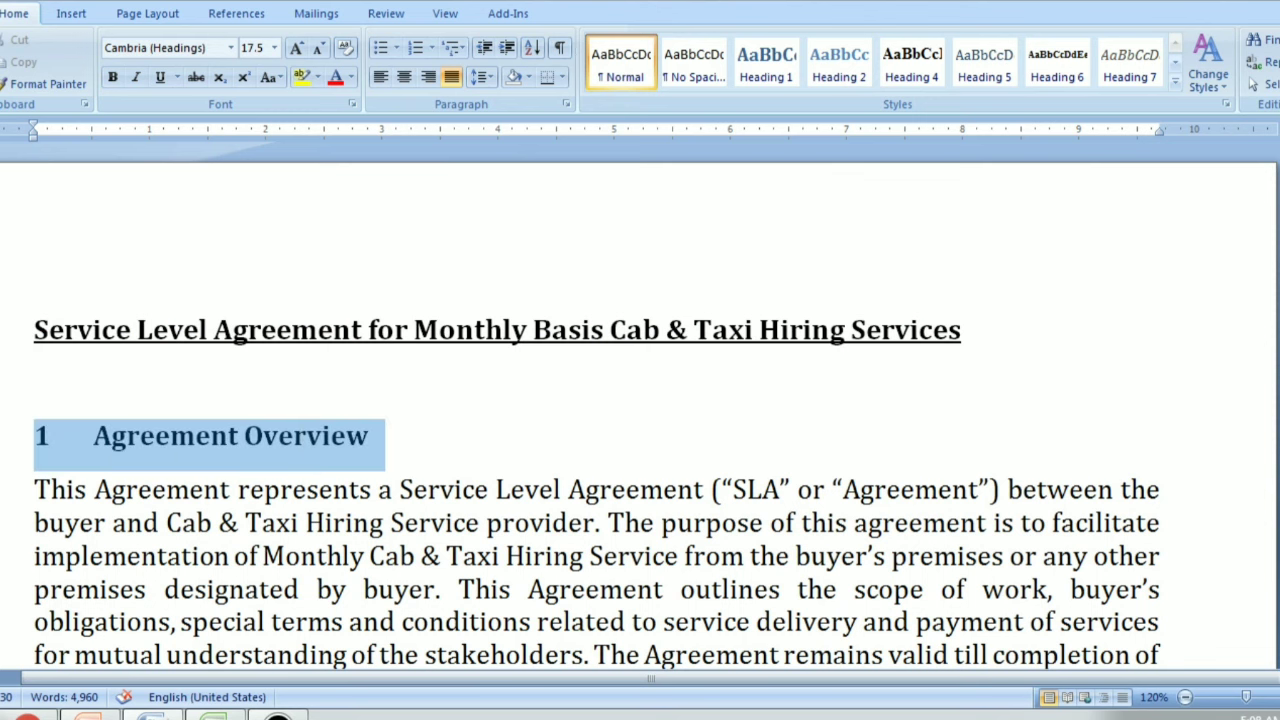
left_click(369, 436)
scroll(640, 420, "down", 3)
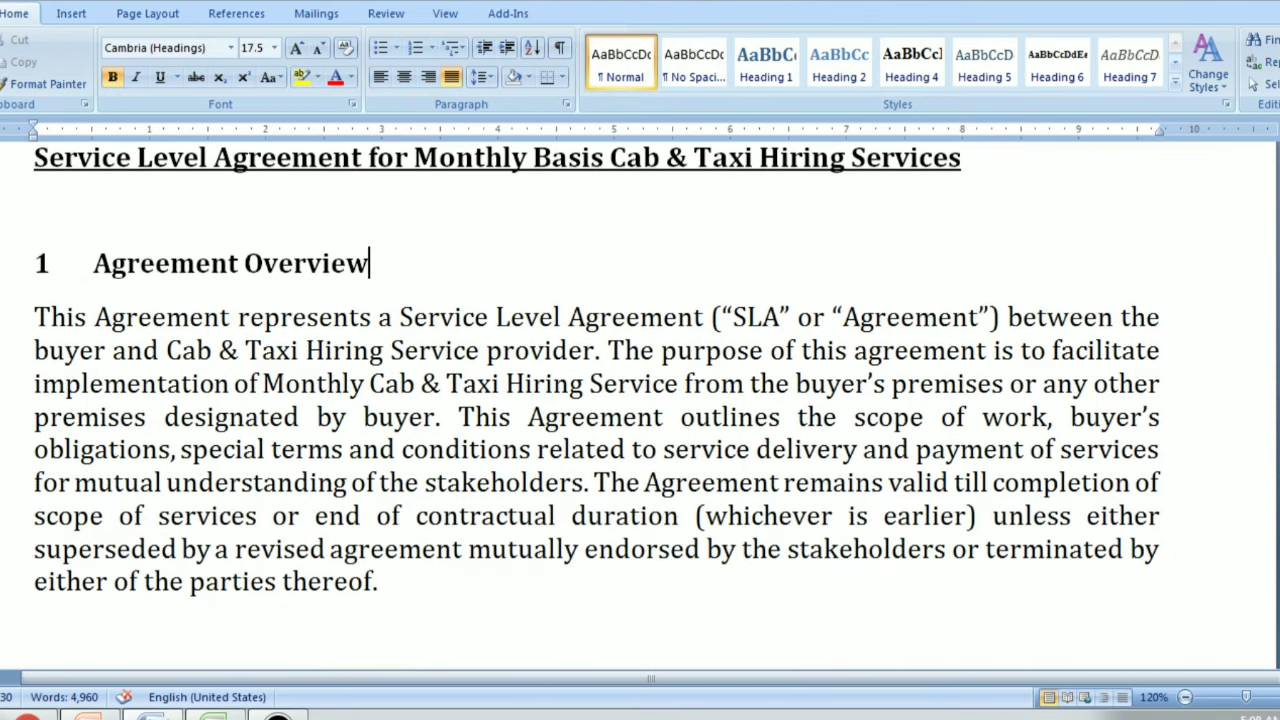
scroll(640, 420, "up", 2)
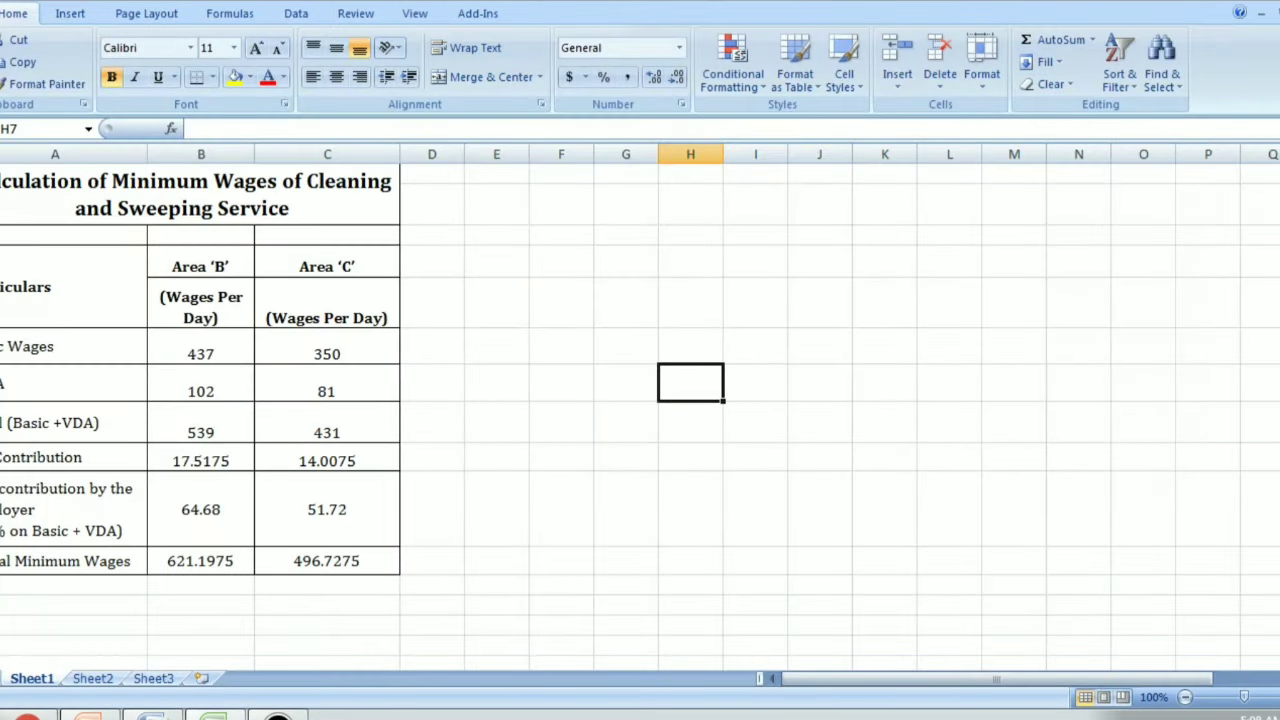
Show the desktop, select the Forest Guard folder, and cancel its deletion
key("super+d")
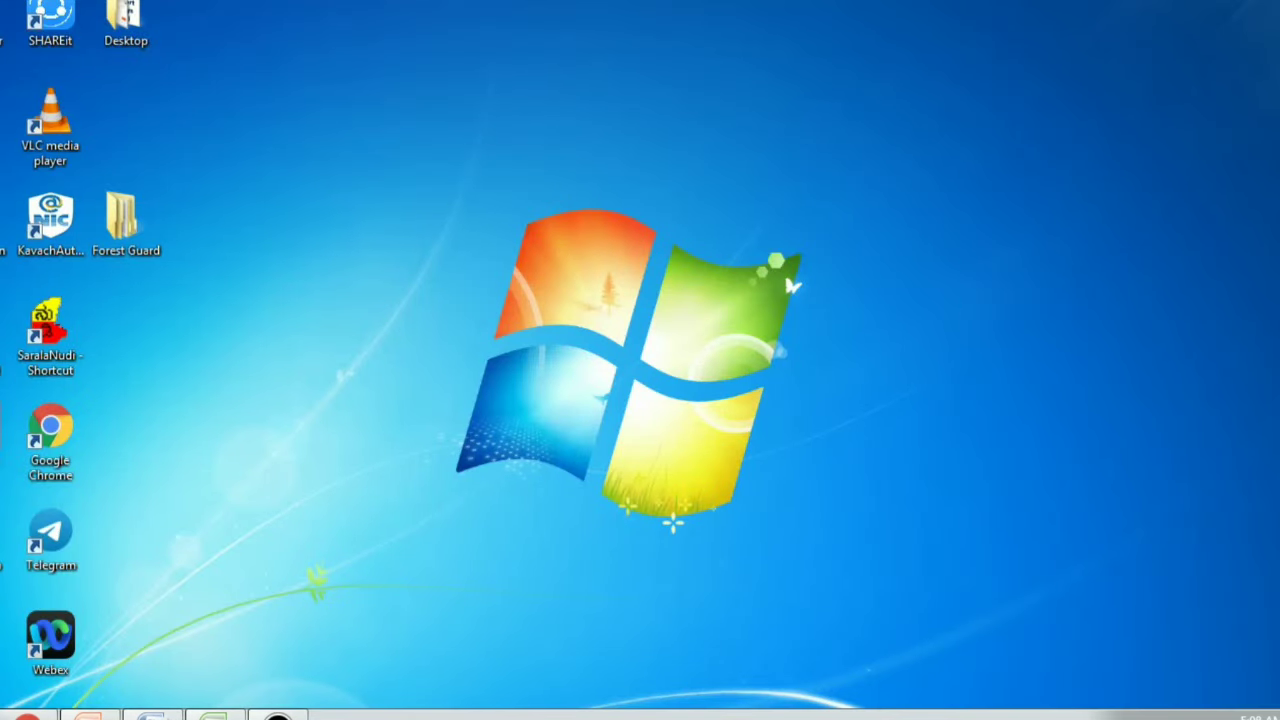
left_click(126, 222)
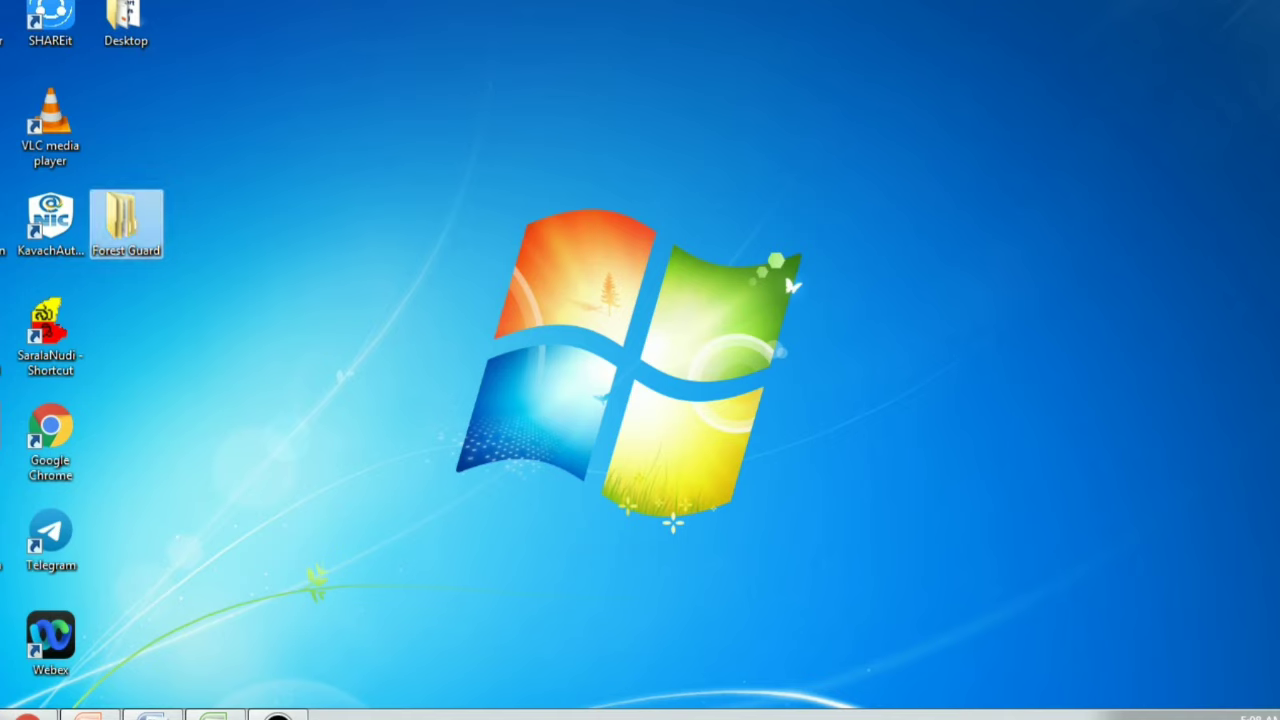
key("Delete")
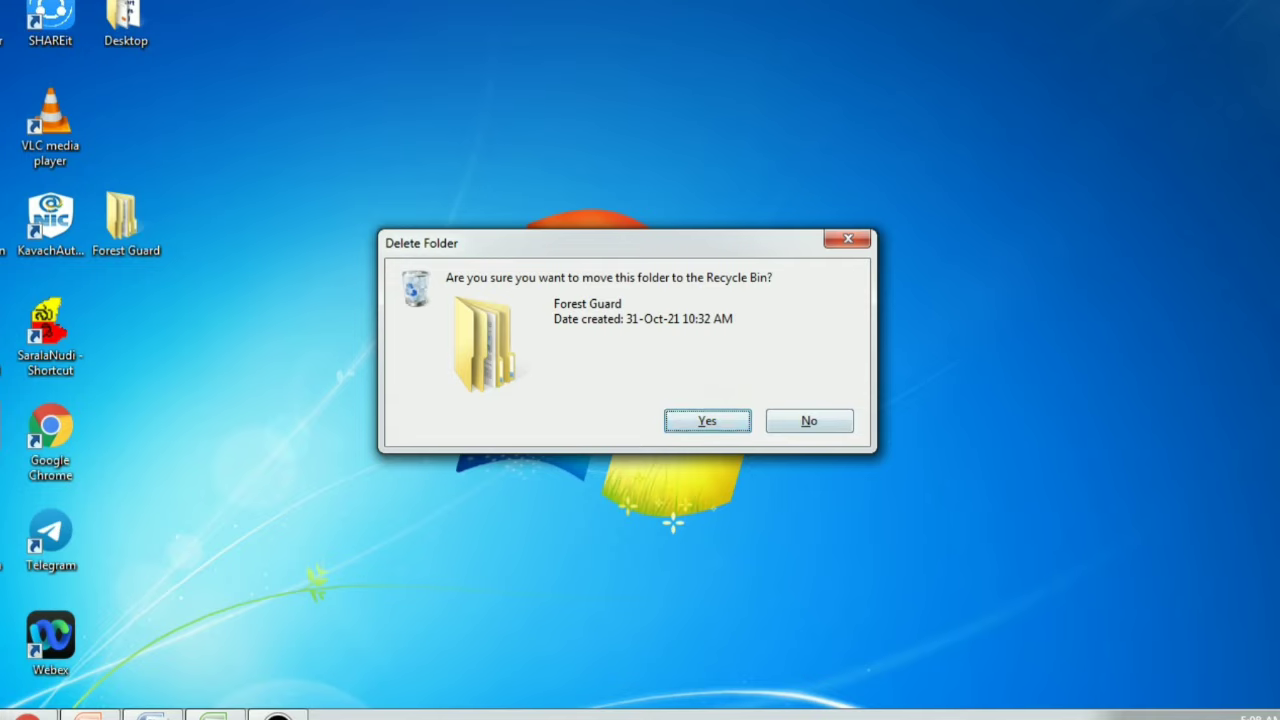
key("Escape")
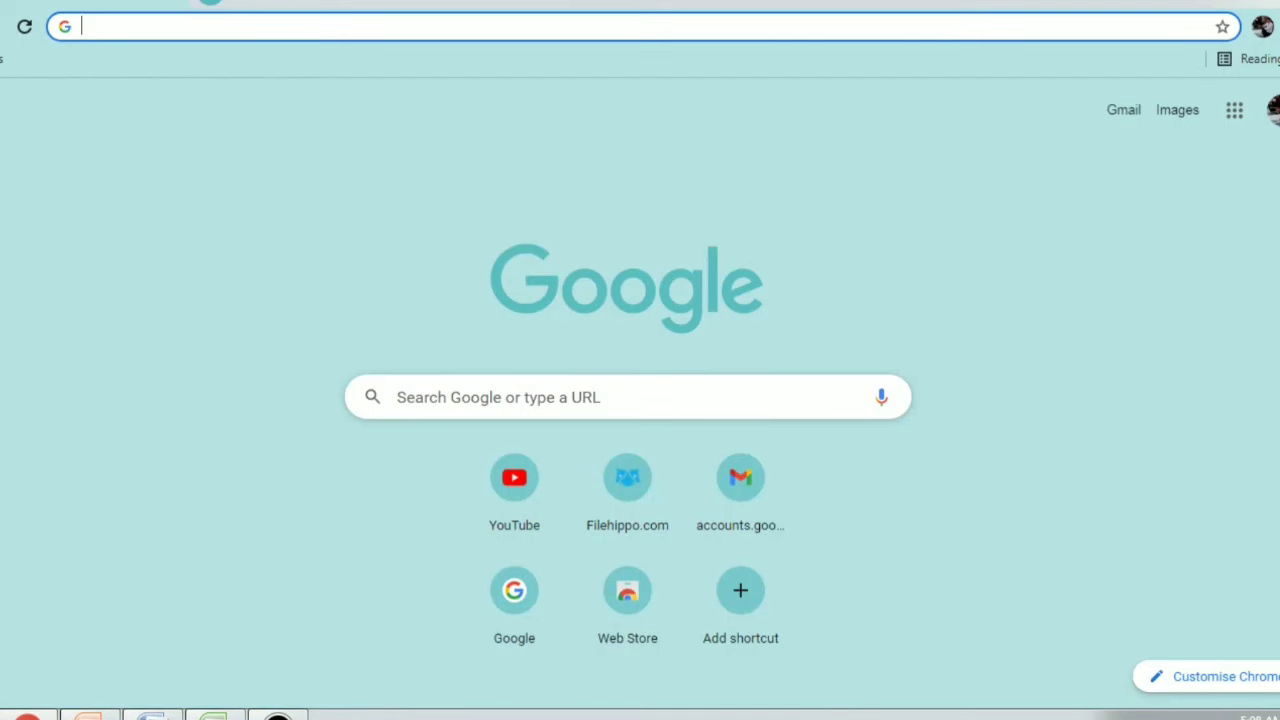
Search for ವರಮಾನ ಹಂಚಿಕೆ and open the Kannada Wikipedia article, dismissing the translate offer
left_click(397, 397)
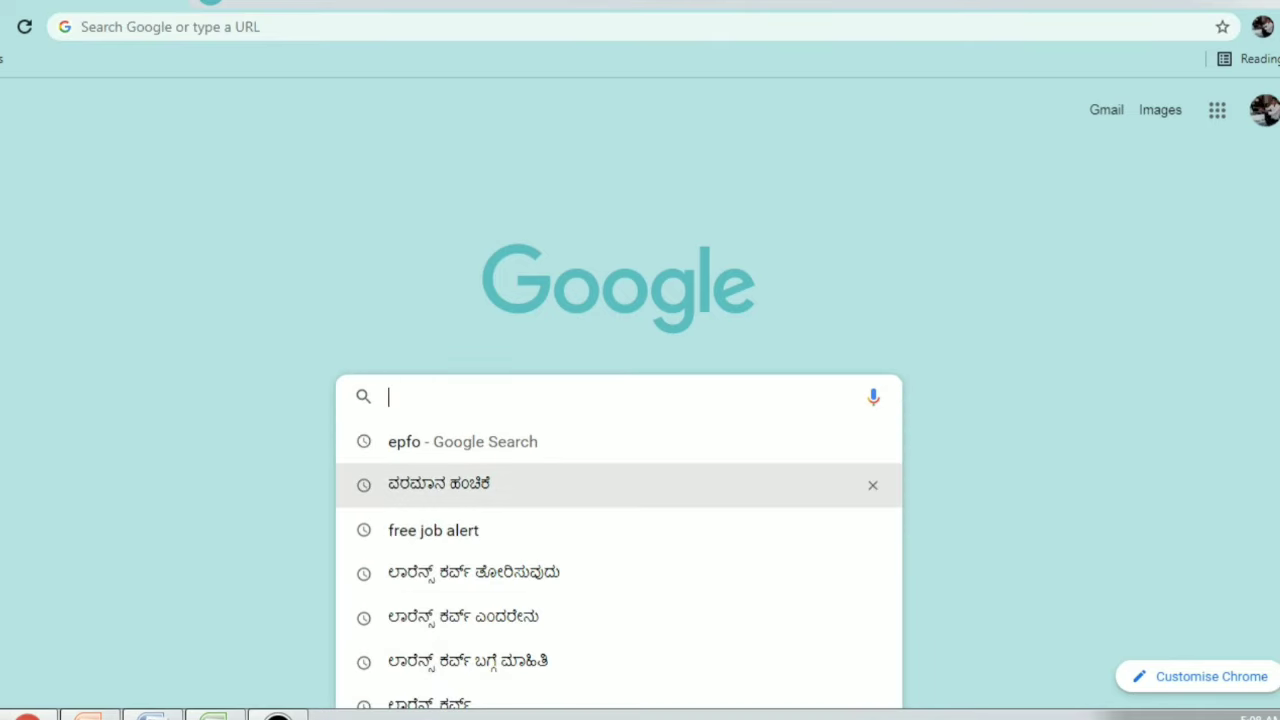
left_click(439, 484)
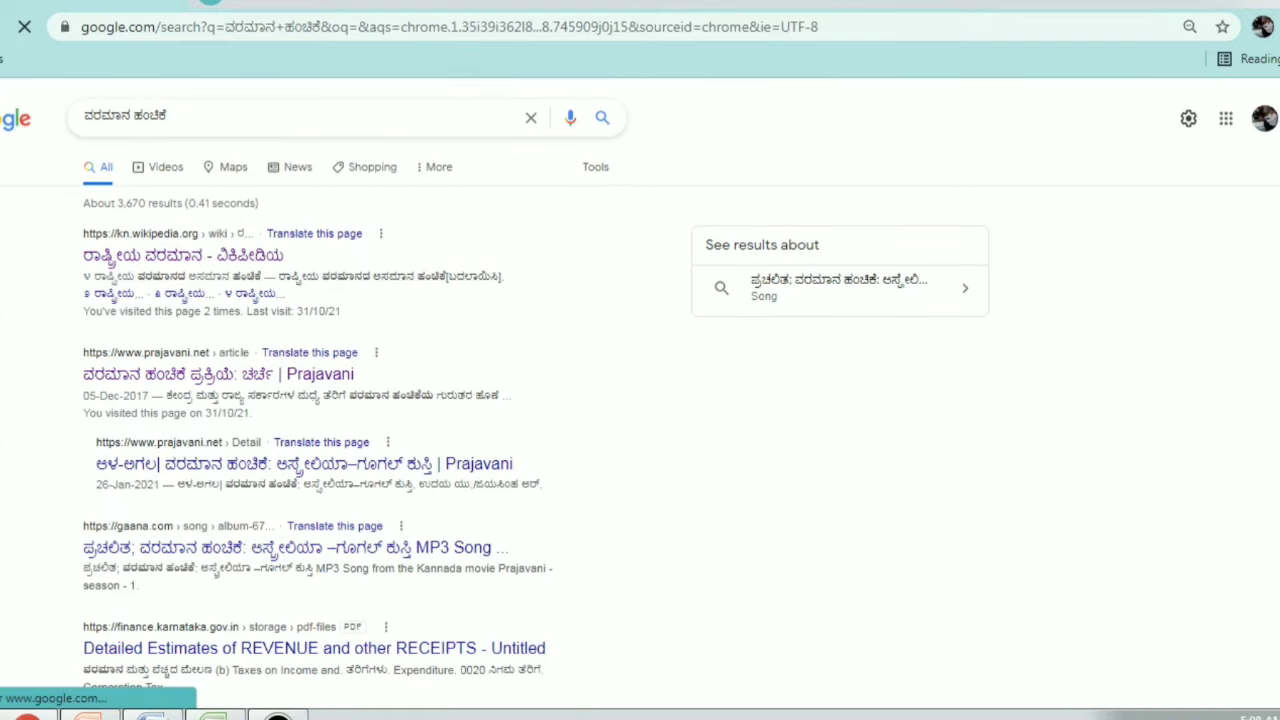
left_click(183, 255)
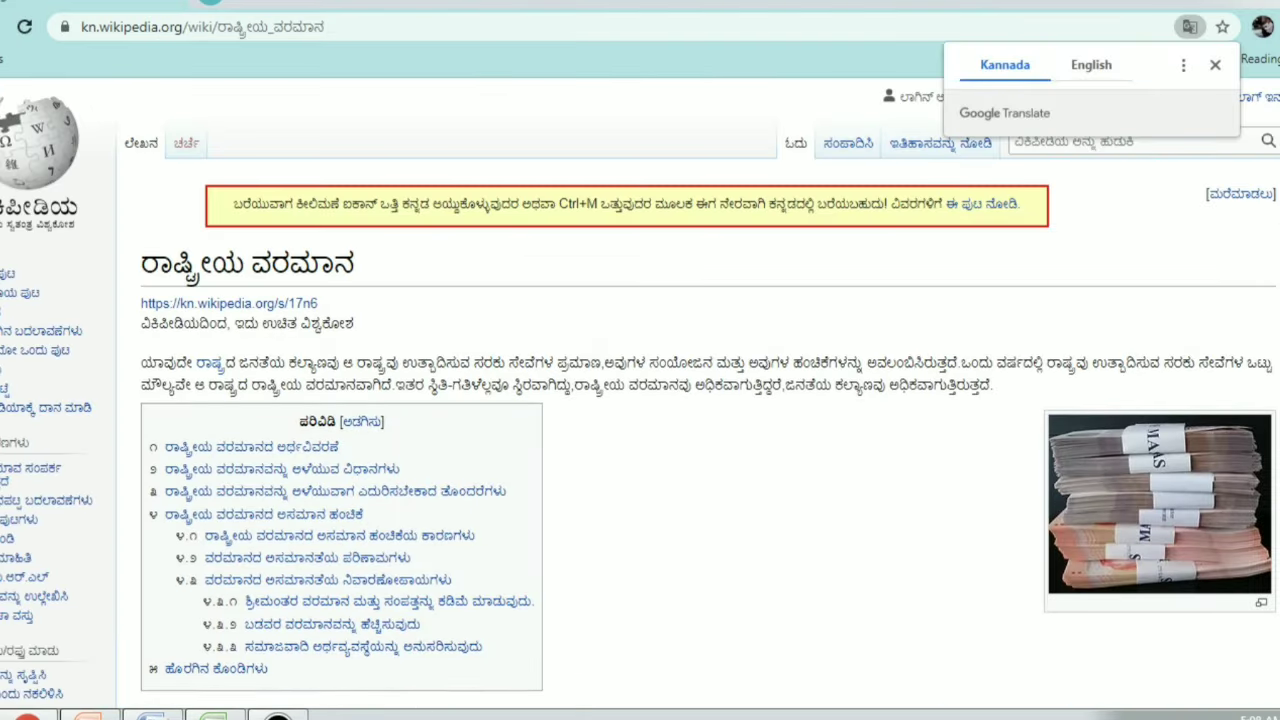
scroll(640, 400, "down", 4)
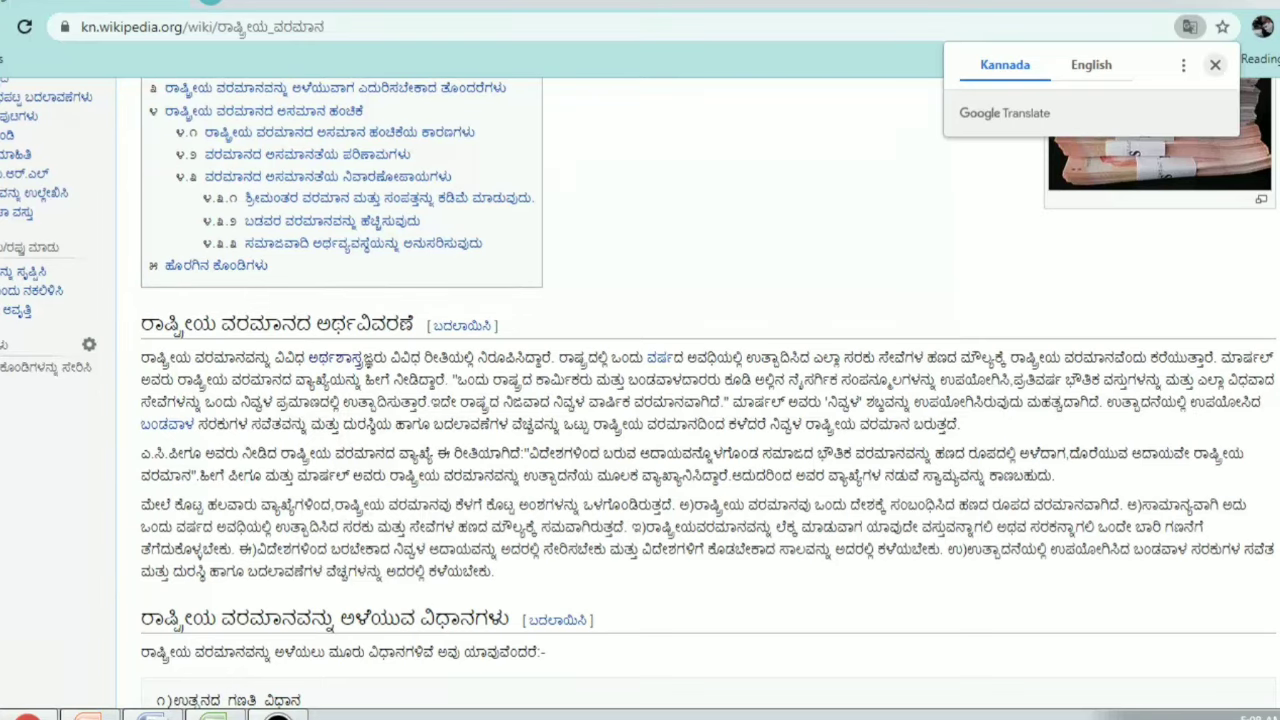
left_click(1215, 64)
scroll(640, 400, "down", 5)
scroll(640, 400, "down", 6)
scroll(640, 400, "up", 7)
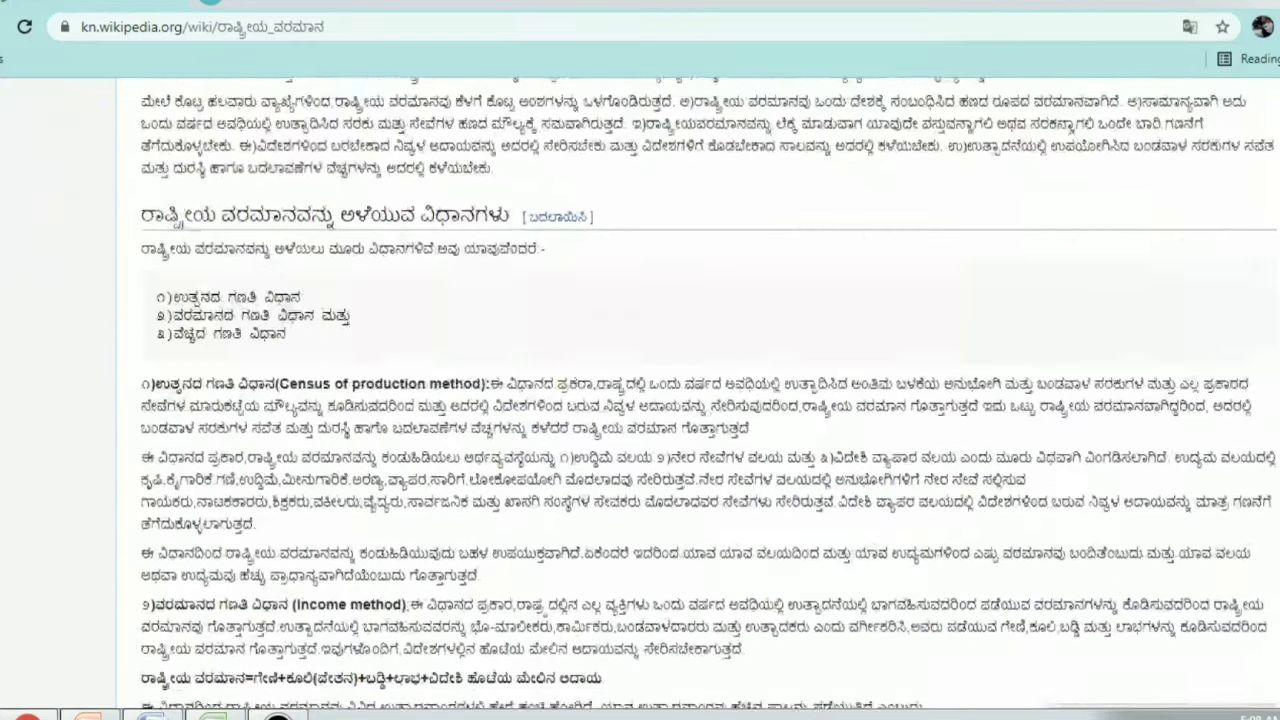
scroll(640, 400, "up", 5)
scroll(640, 400, "up", 3)
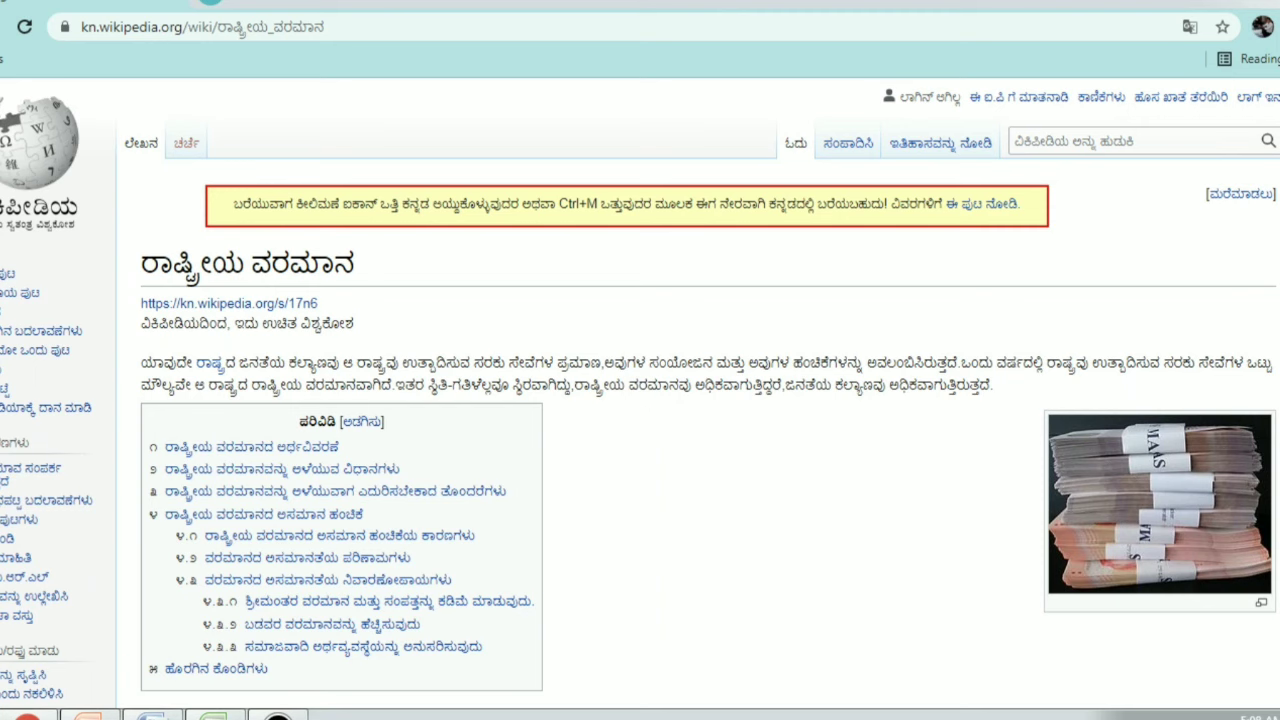
Bookmark the ರಾಷ್ಟ್ರೀಯ ವರಮಾನ article, then reopen it from the bookmarks bar in a new tab
key("ctrl+d")
key("Return")
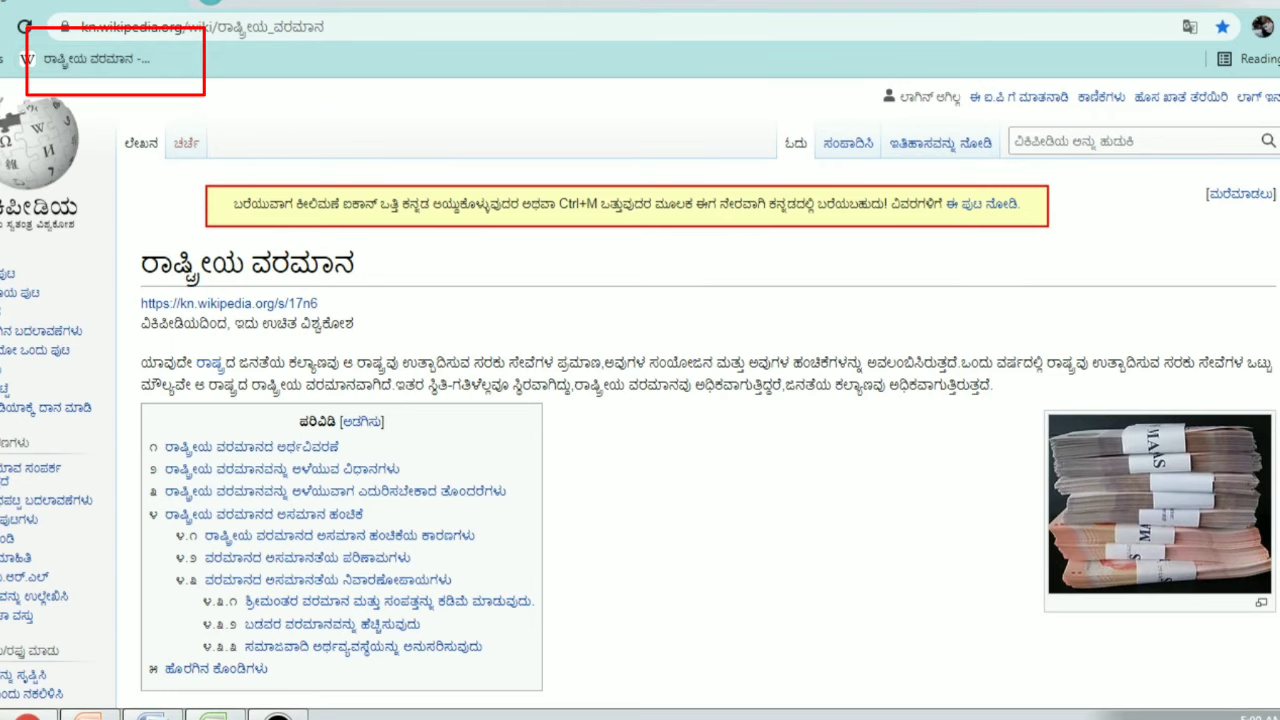
key("ctrl+t")
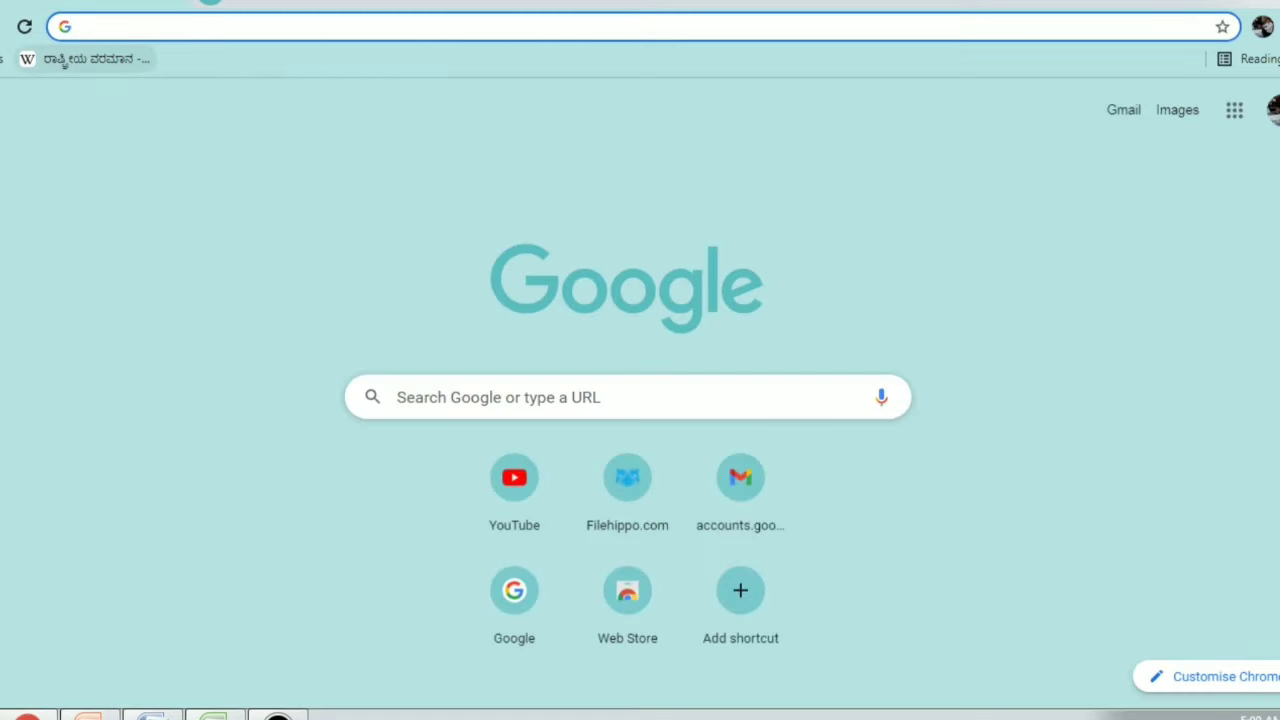
left_click(85, 59)
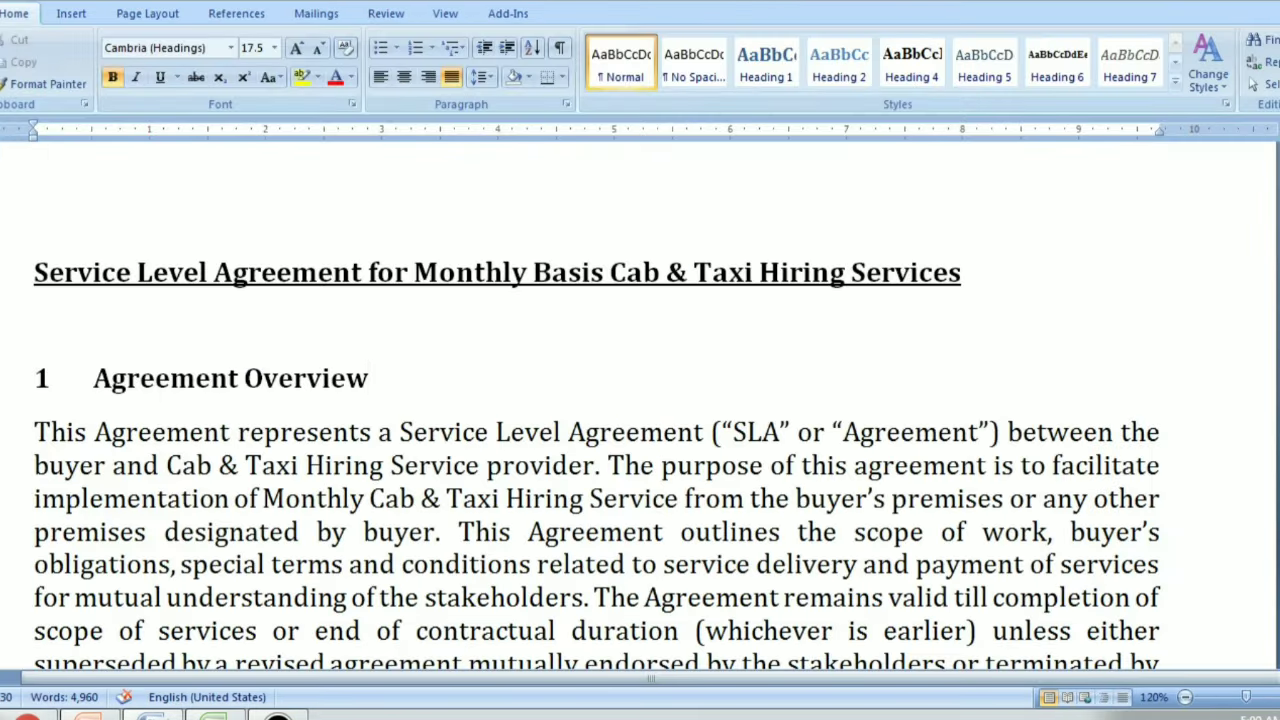
scroll(640, 400, "down", 3)
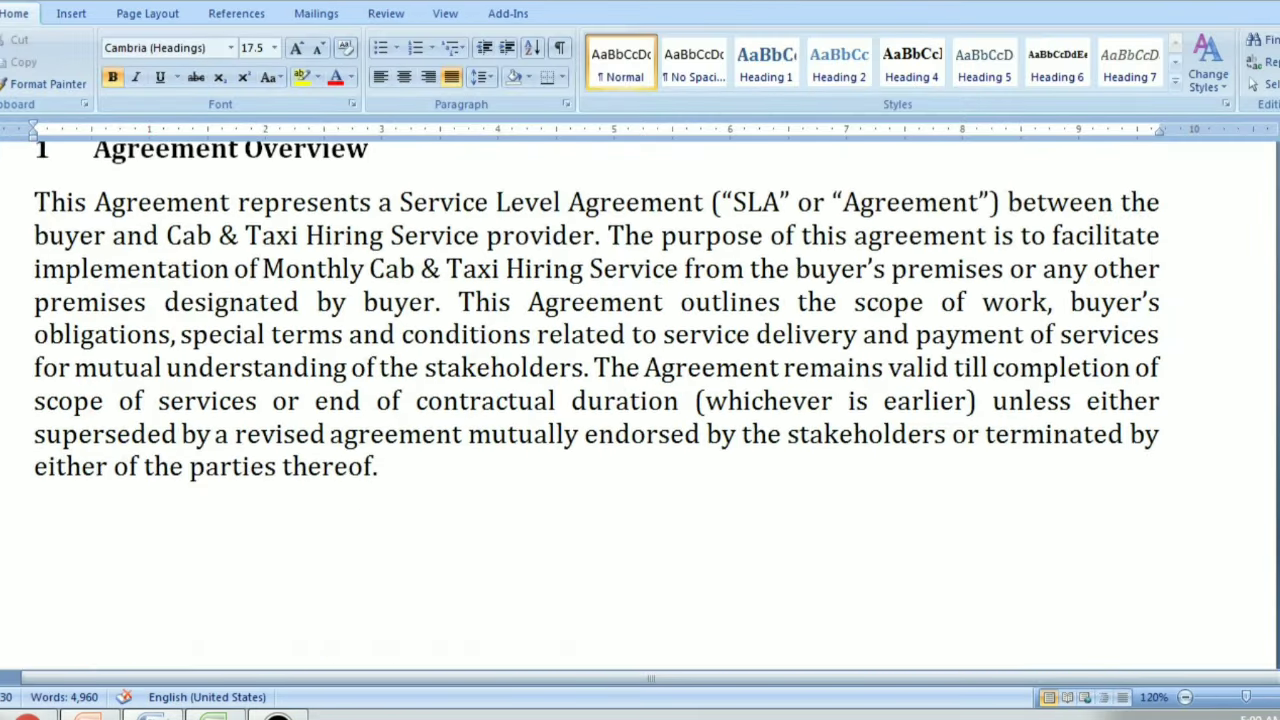
left_click_drag(34, 202, 470, 490)
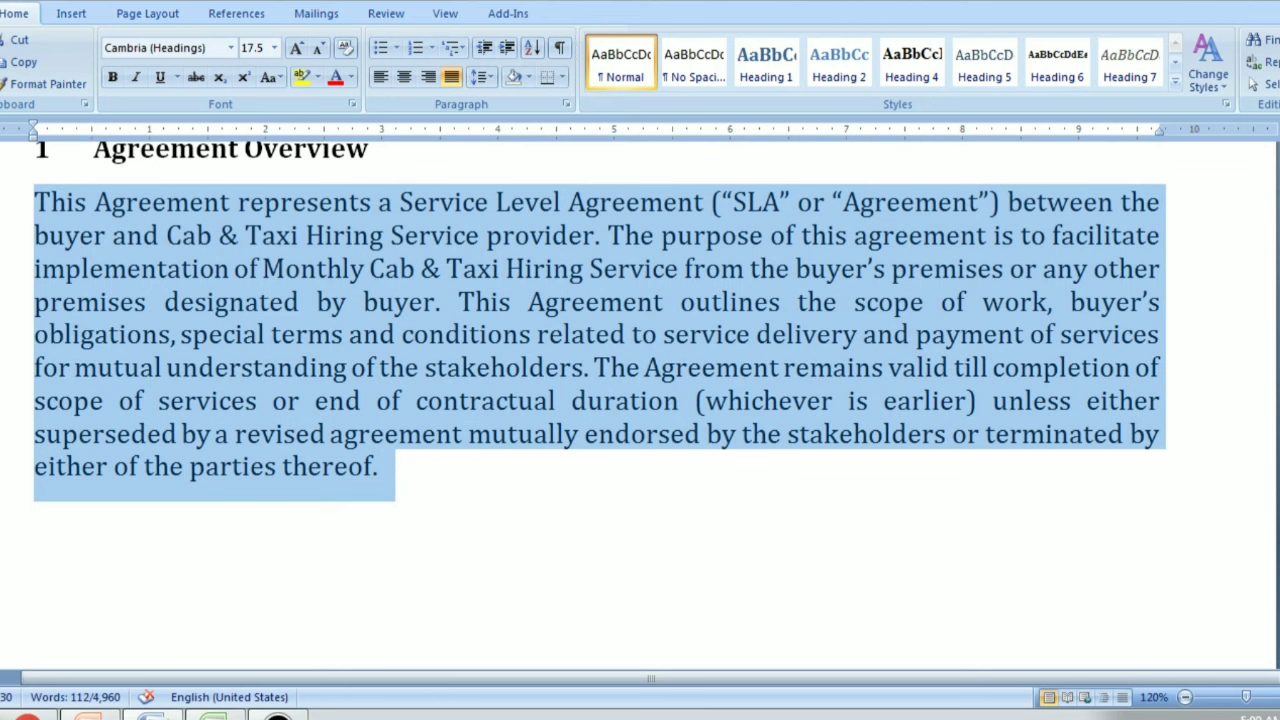
key("ctrl+e")
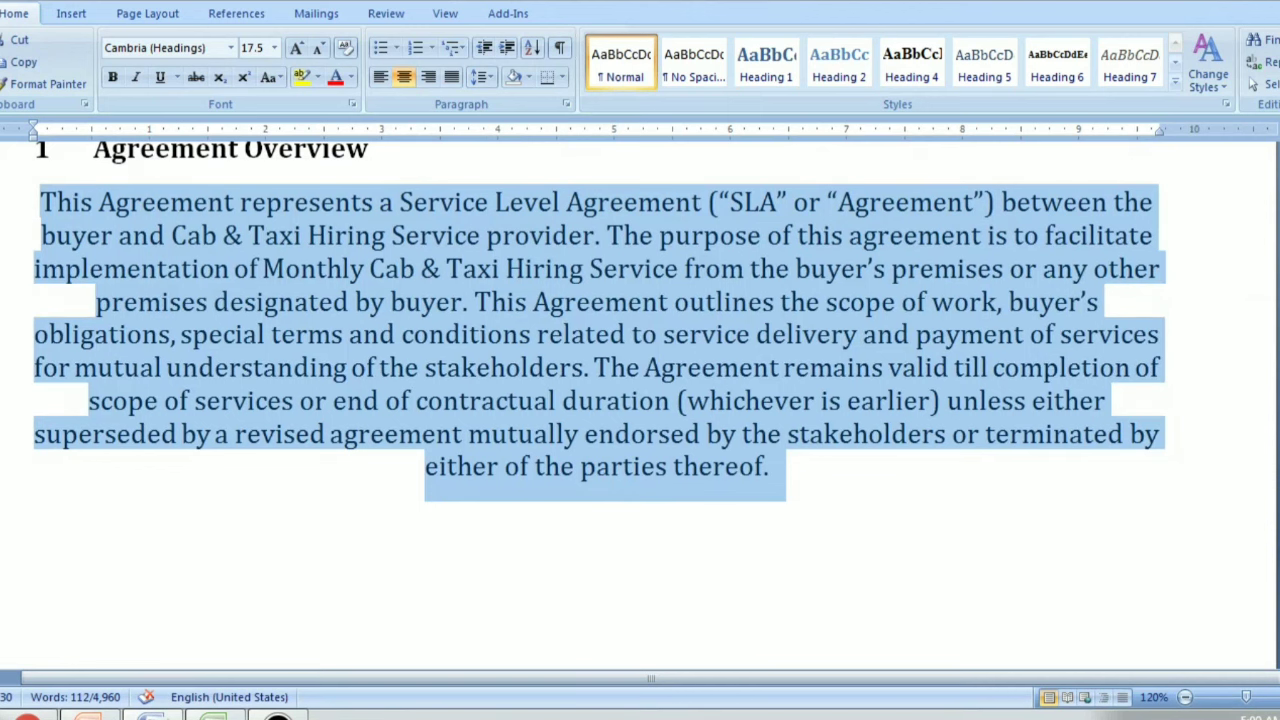
key("ctrl+l")
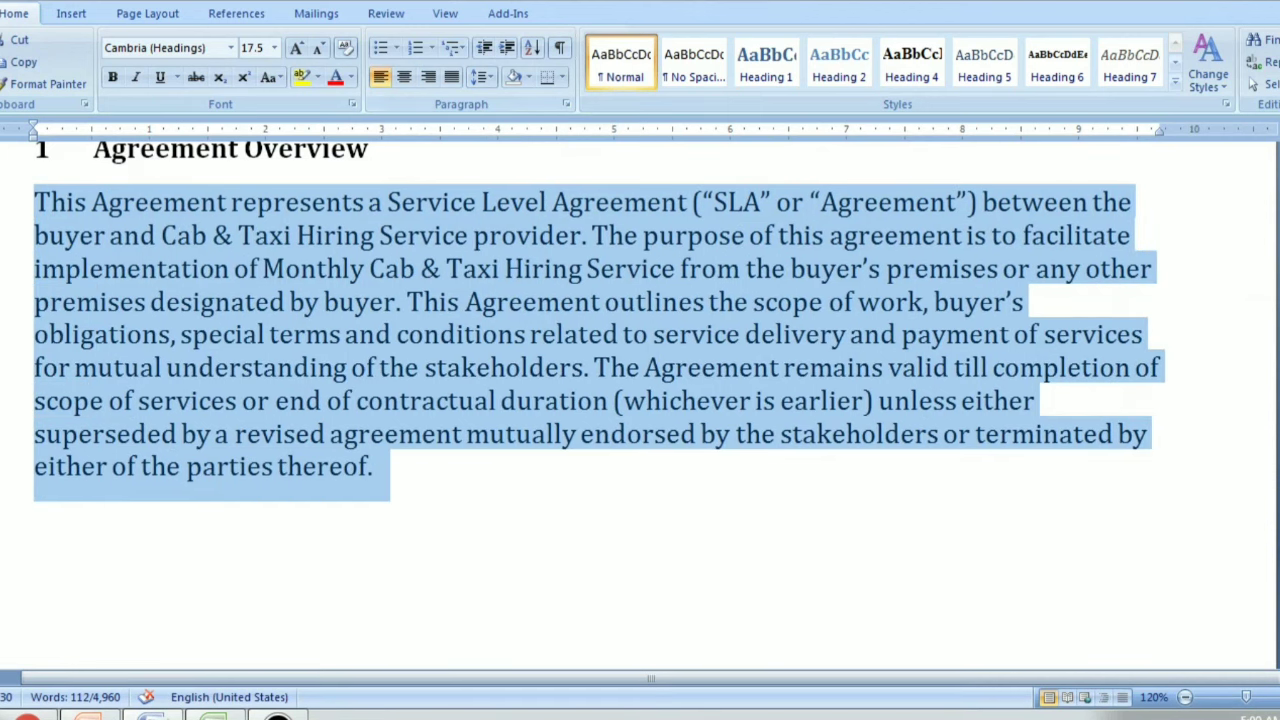
key("ctrl+j")
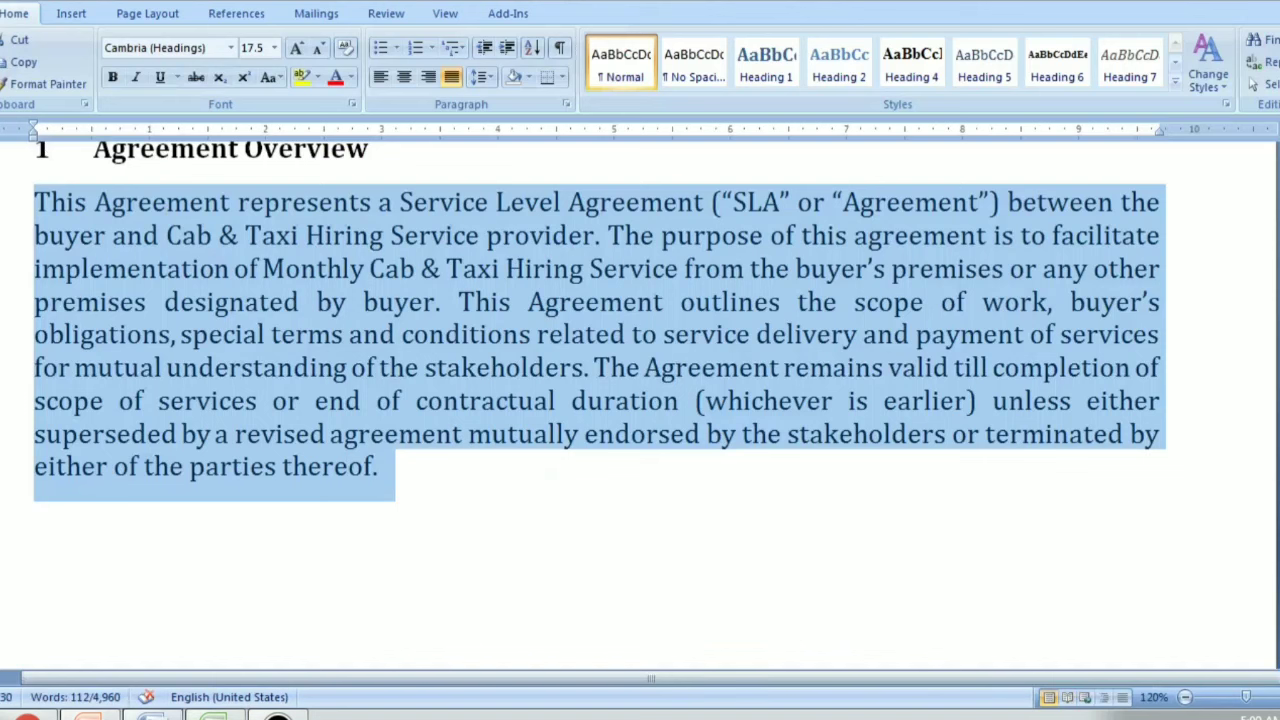
left_click(34, 625)
Search the agreement for 'goals' and find its first occurrence
scroll(600, 400, "down", 2)
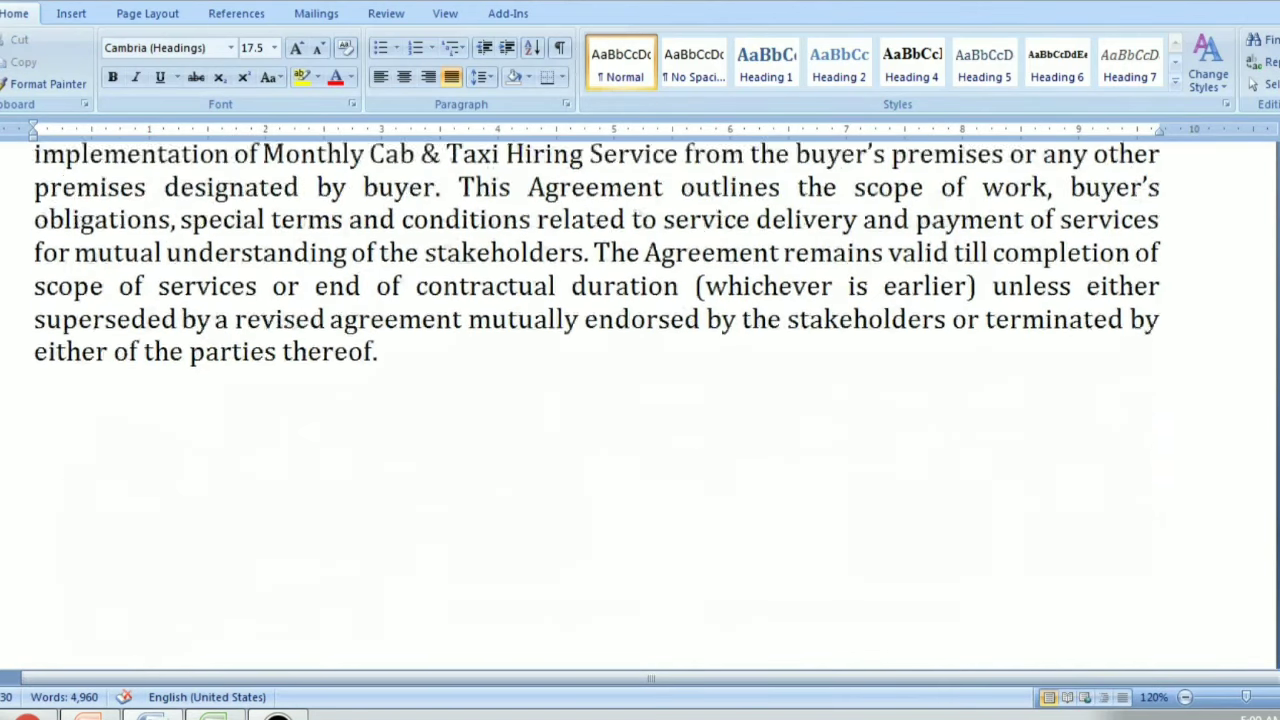
scroll(600, 400, "down", 1)
scroll(640, 400, "down", 3)
scroll(640, 400, "down", 3)
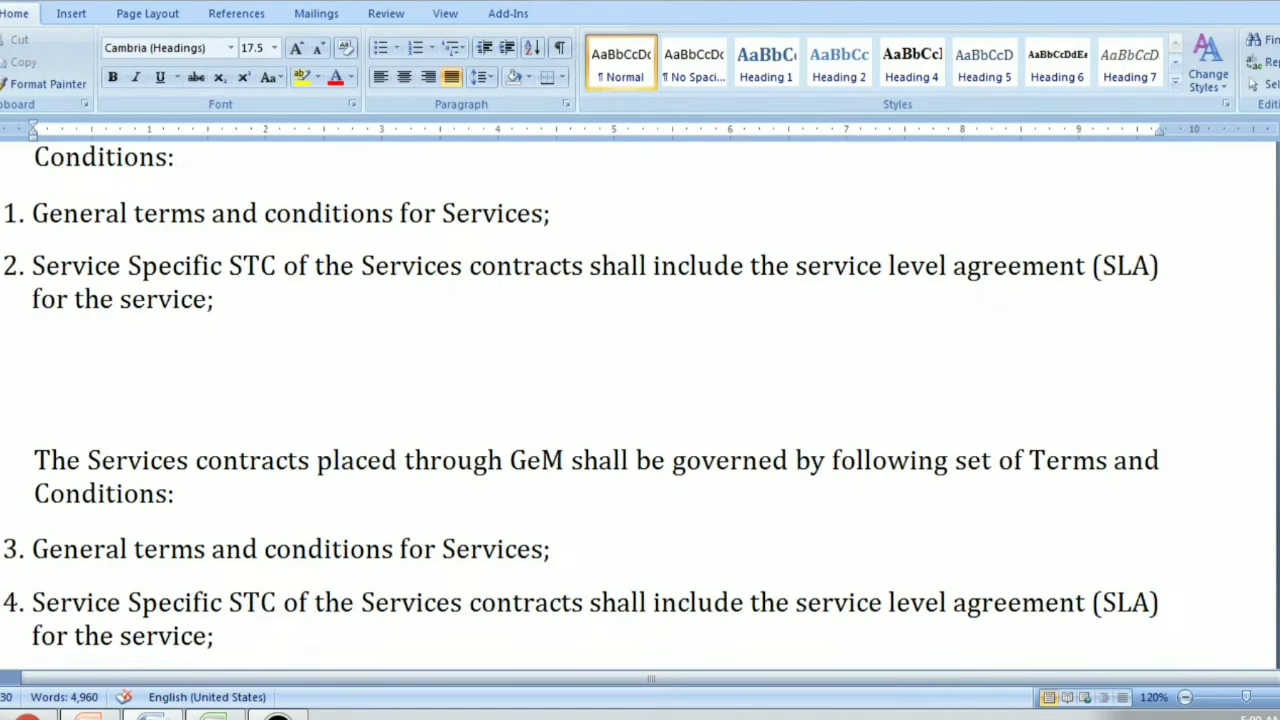
scroll(640, 400, "down", 3)
scroll(640, 400, "down", 3)
scroll(640, 400, "up", 3)
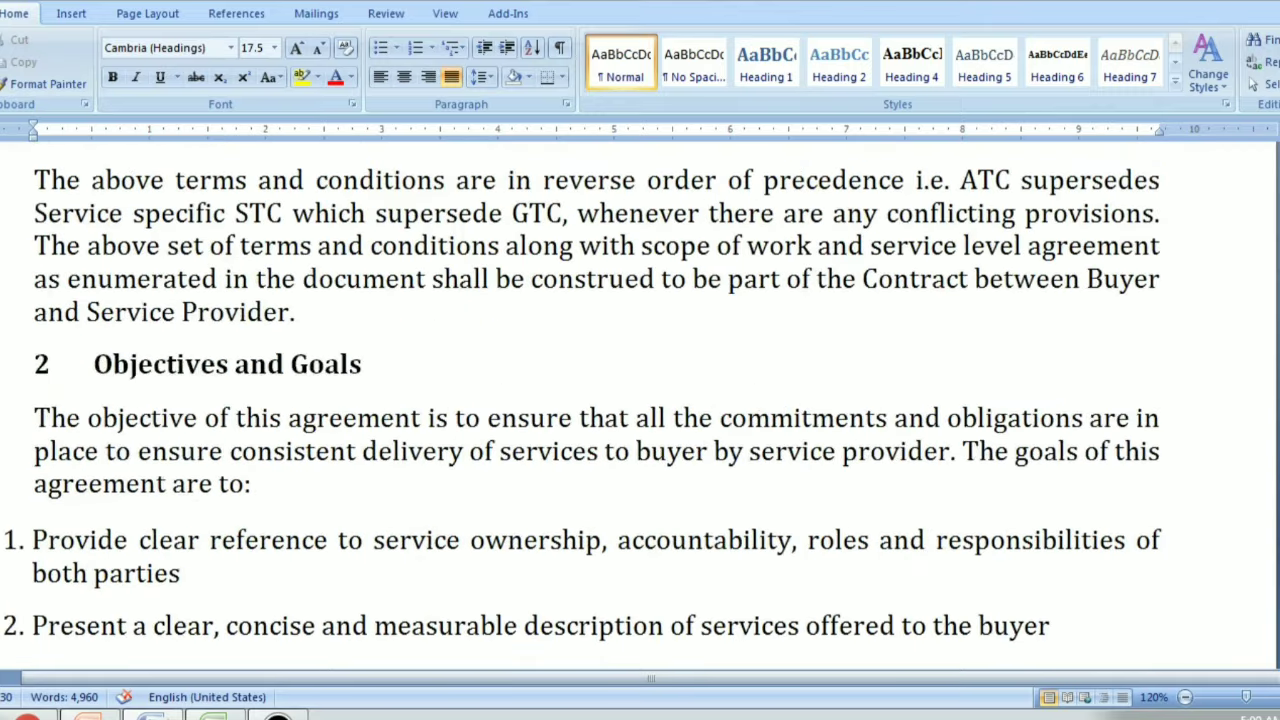
scroll(640, 400, "up", 3)
scroll(640, 400, "up", 3)
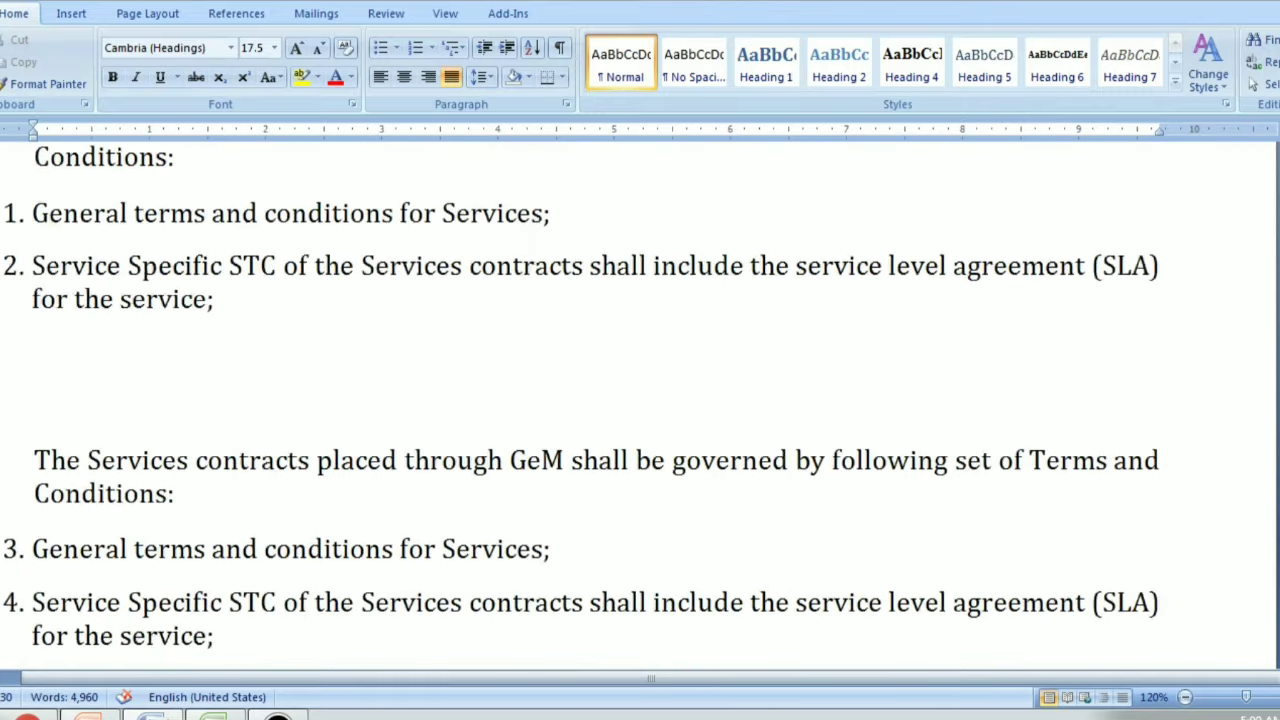
scroll(640, 400, "up", 3)
scroll(640, 400, "up", 3)
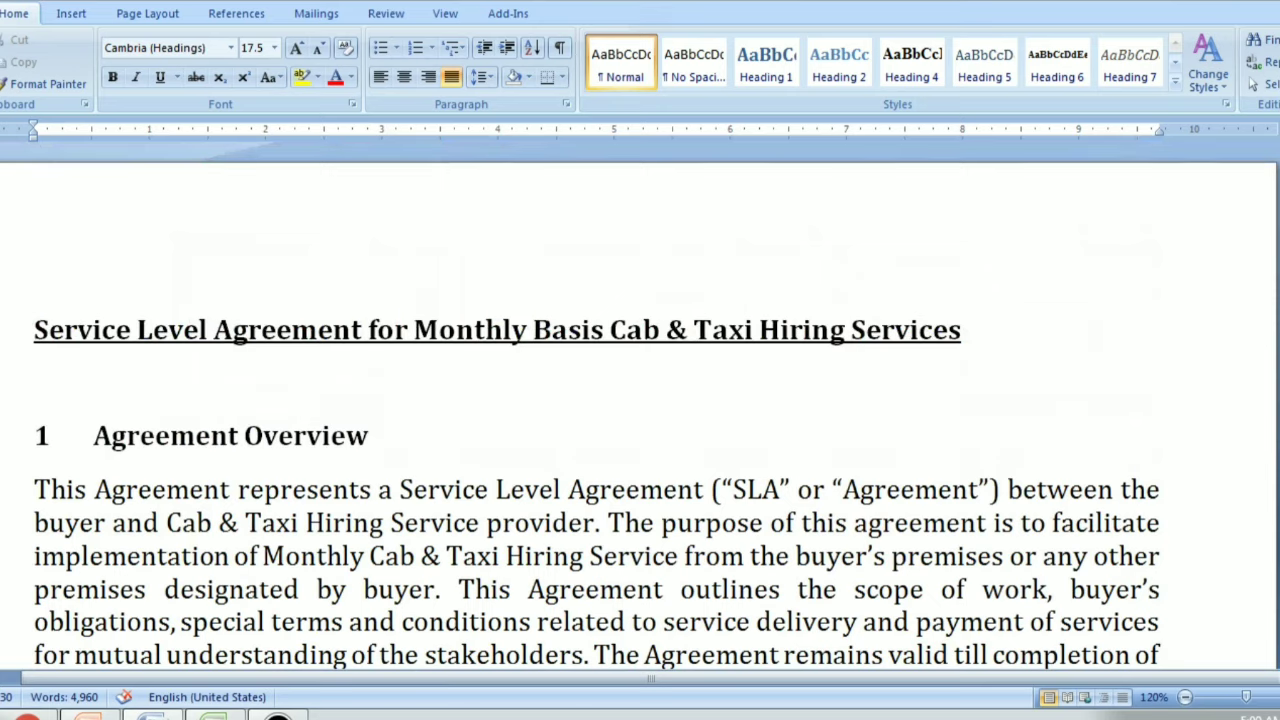
scroll(640, 400, "down", 3)
key("ctrl+f")
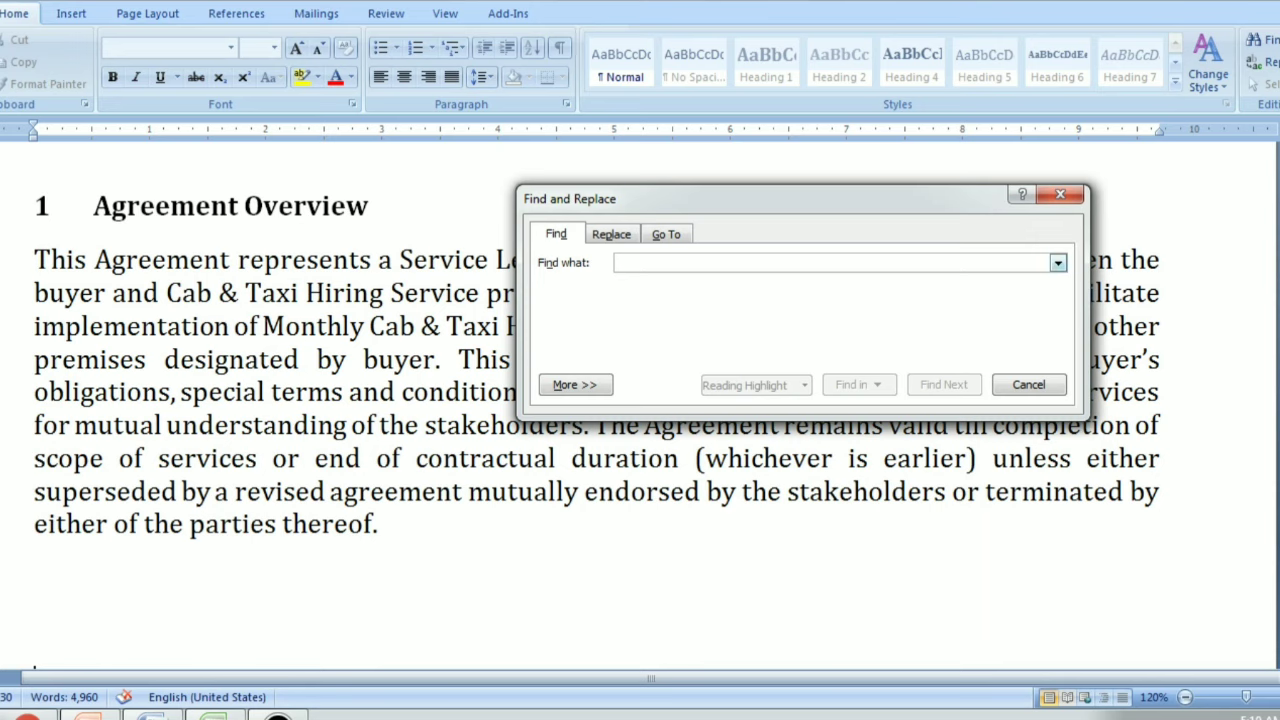
type("goa")
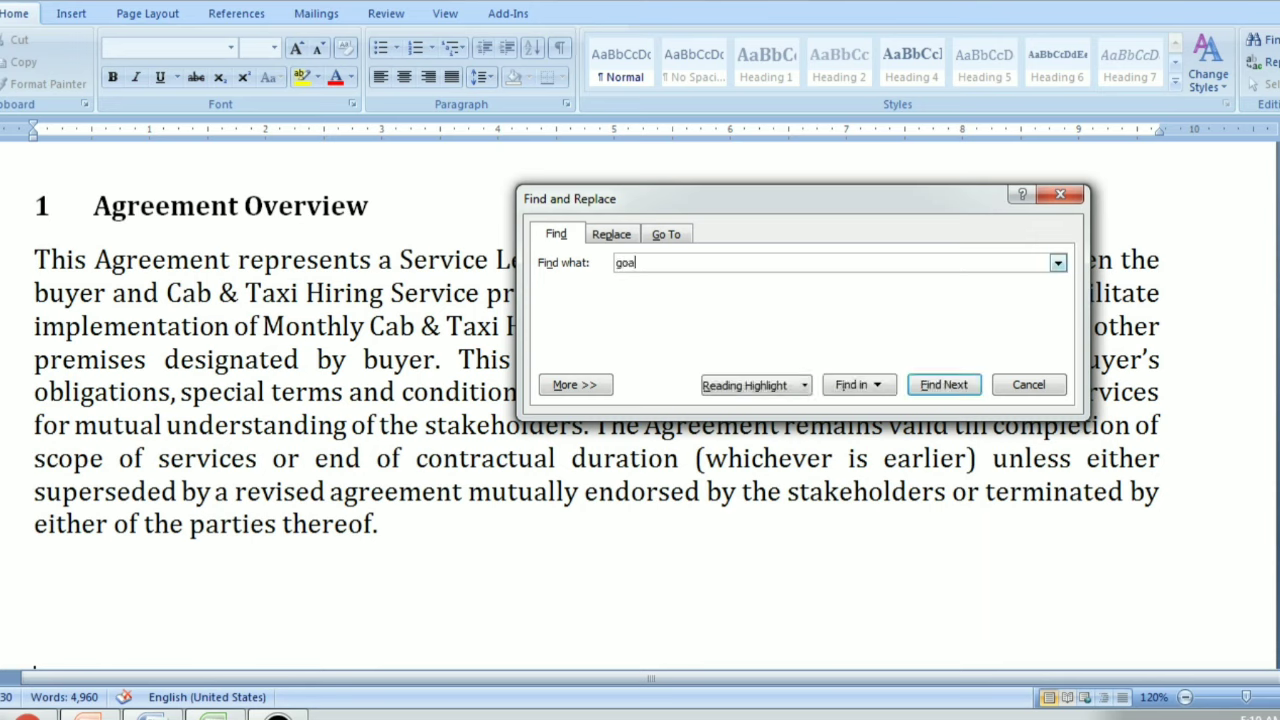
type("ls")
left_click(944, 385)
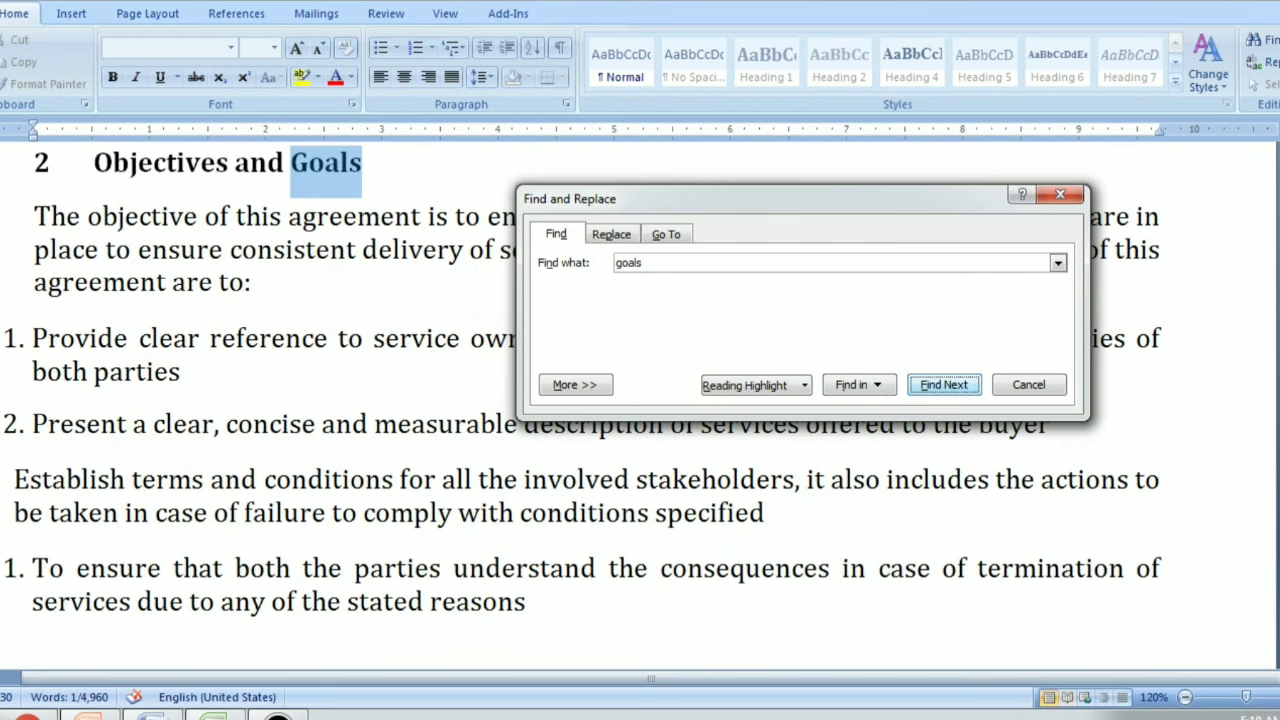
Step through the remaining 'goals' matches to the end, then switch to the PowerPoint find slide
key("Return")
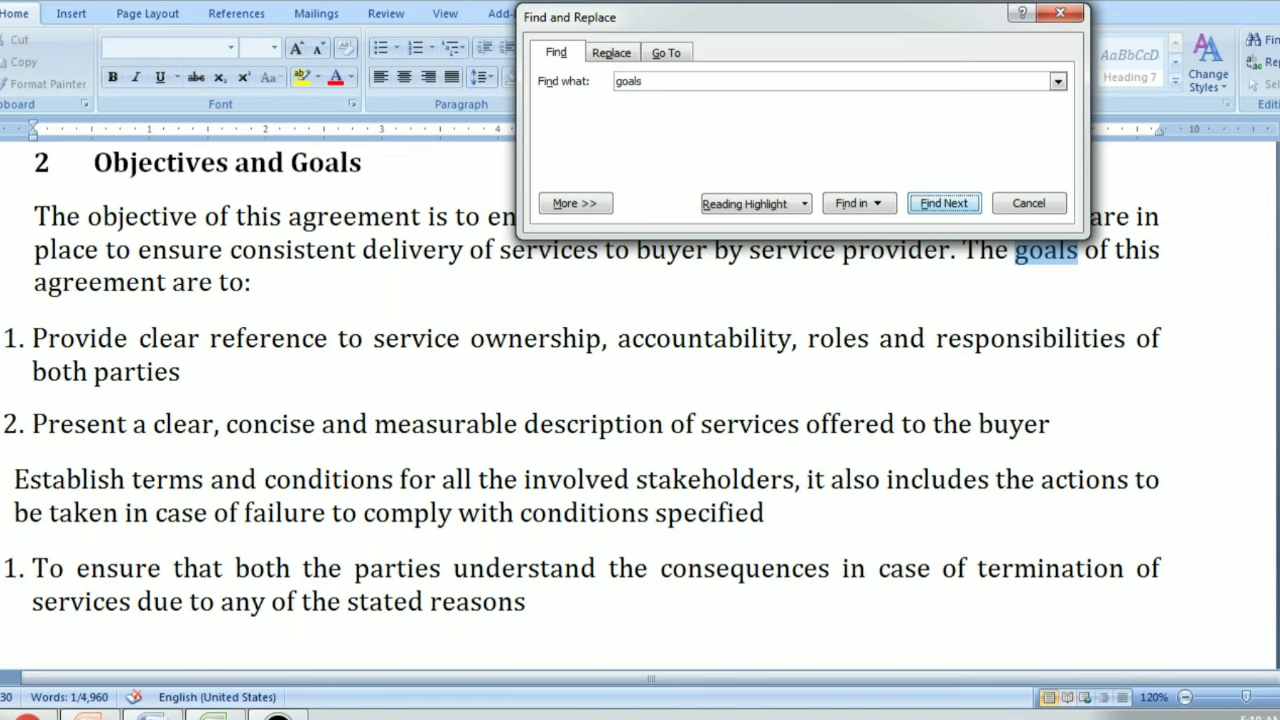
key("Return")
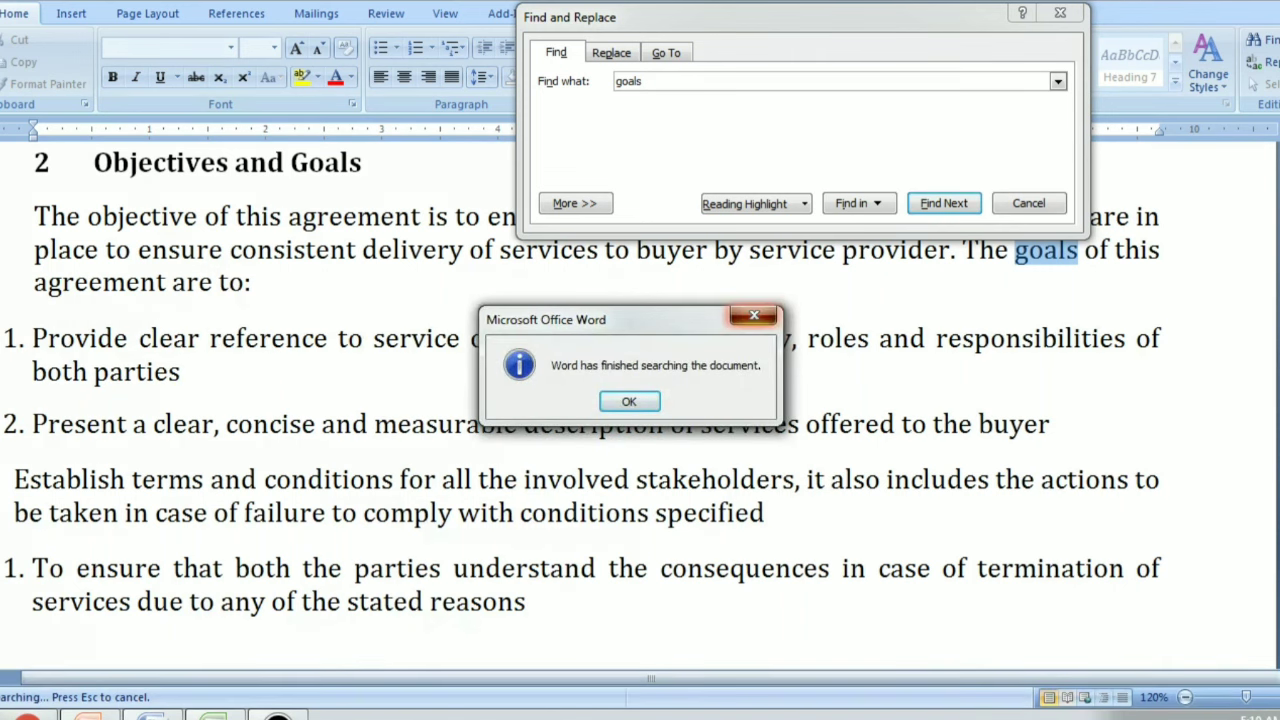
key("Return")
key("Escape")
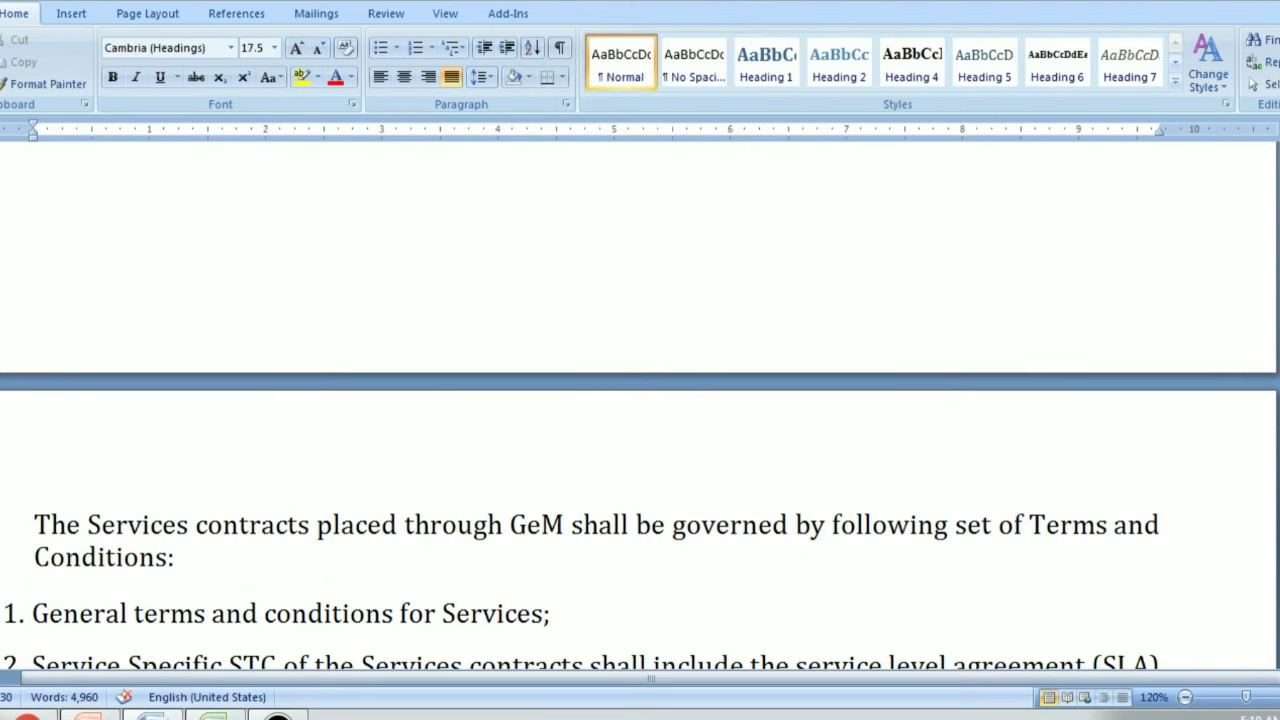
key("alt+Tab")
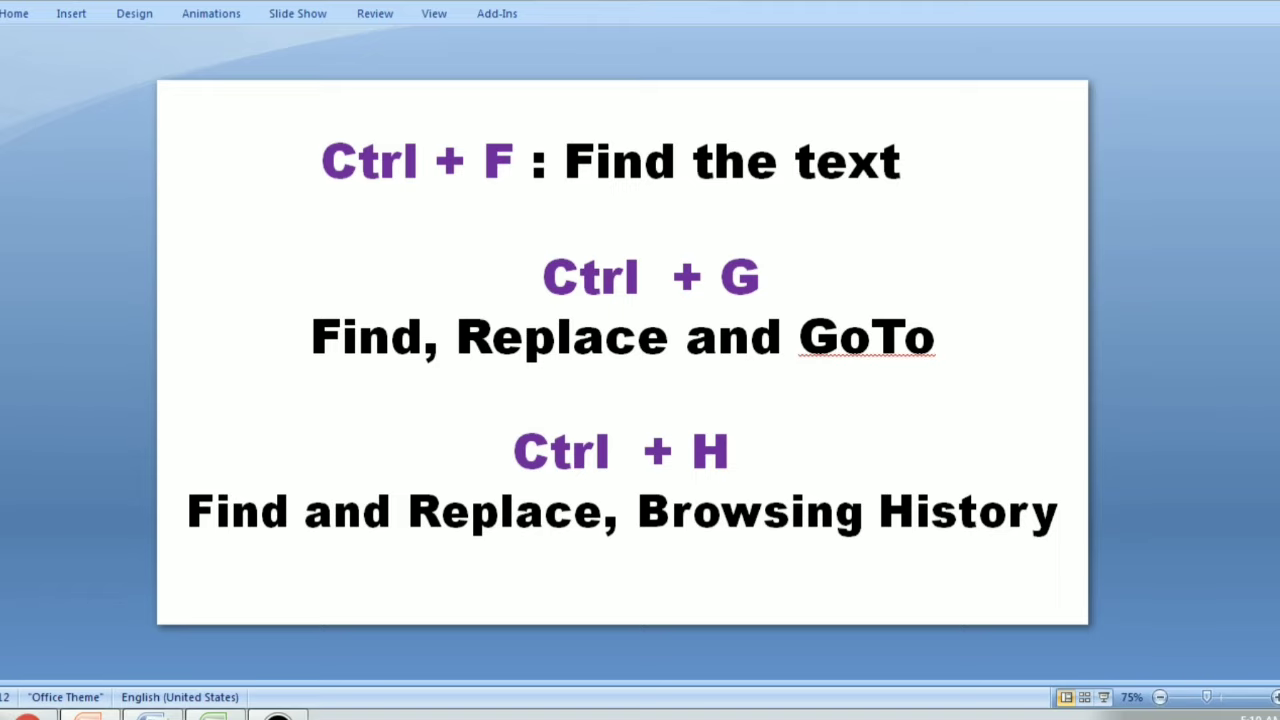
Back in the Word agreement, cycle the Find and Replace dialog through its Go To, Find and Replace tabs
key("alt+Tab")
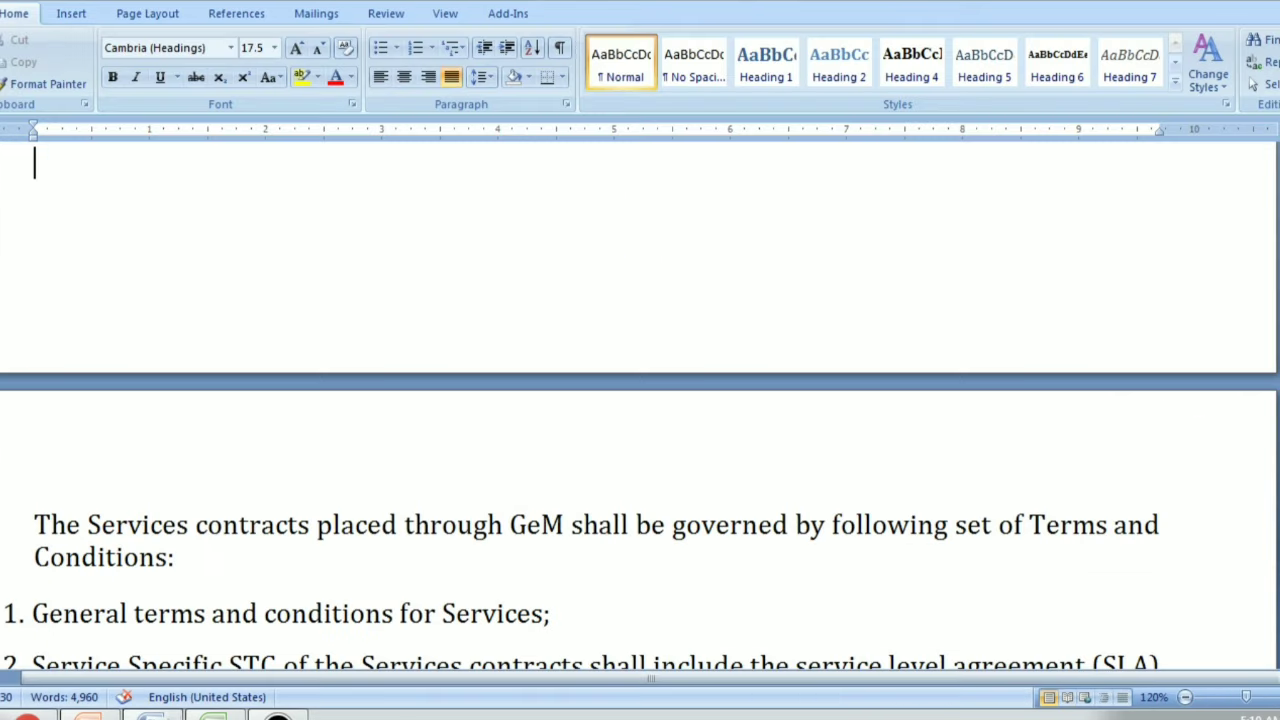
scroll(640, 400, "up", 5)
scroll(640, 400, "up", 3)
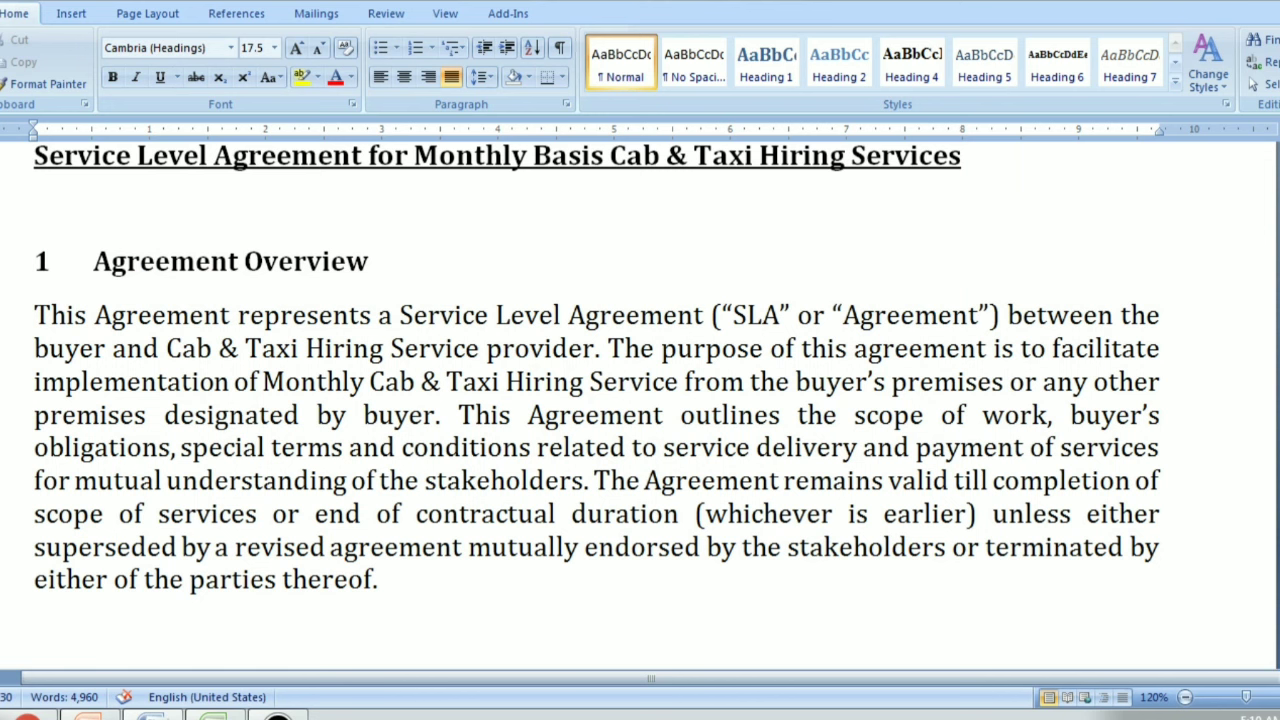
key("ctrl+g")
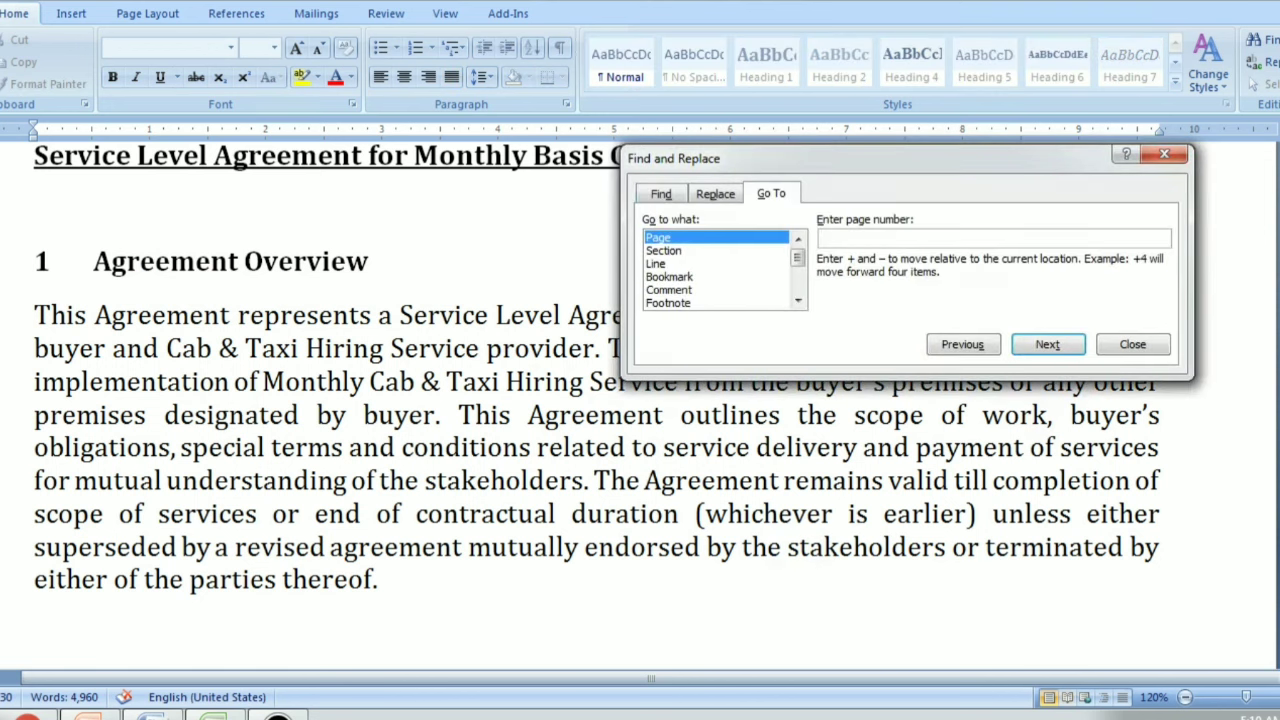
key("ctrl+f")
key("ctrl+h")
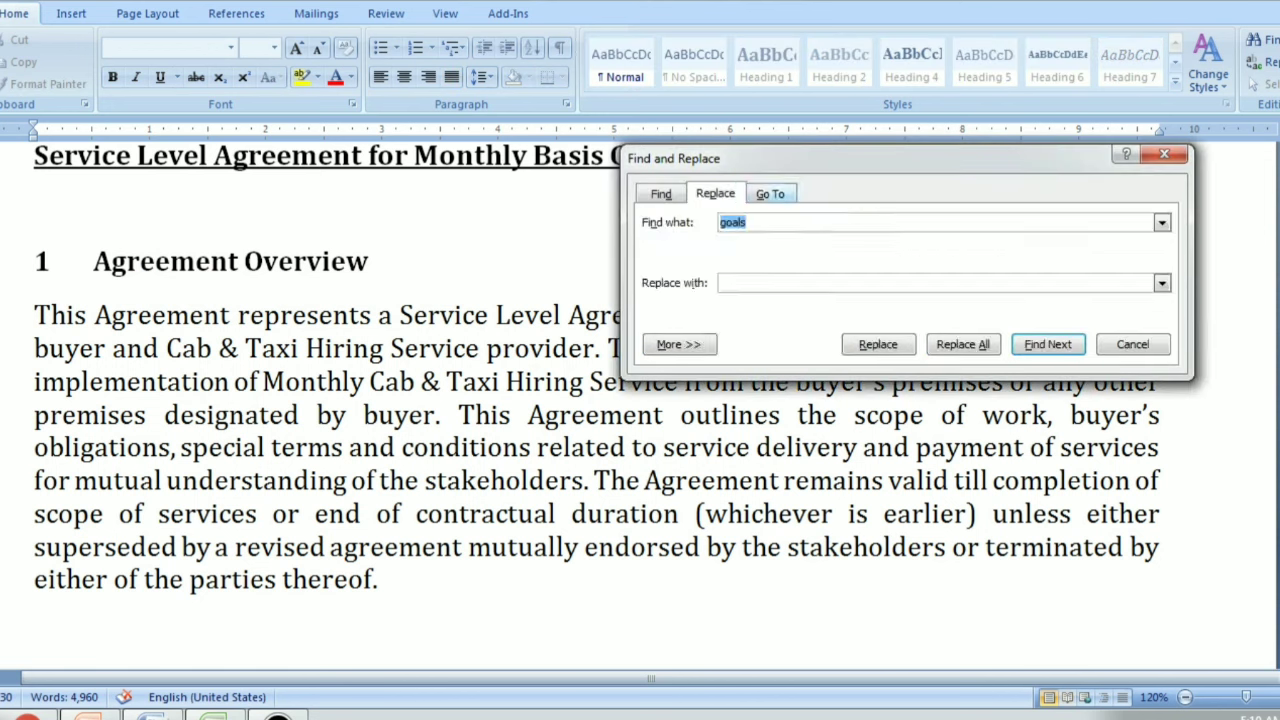
key("ctrl+g")
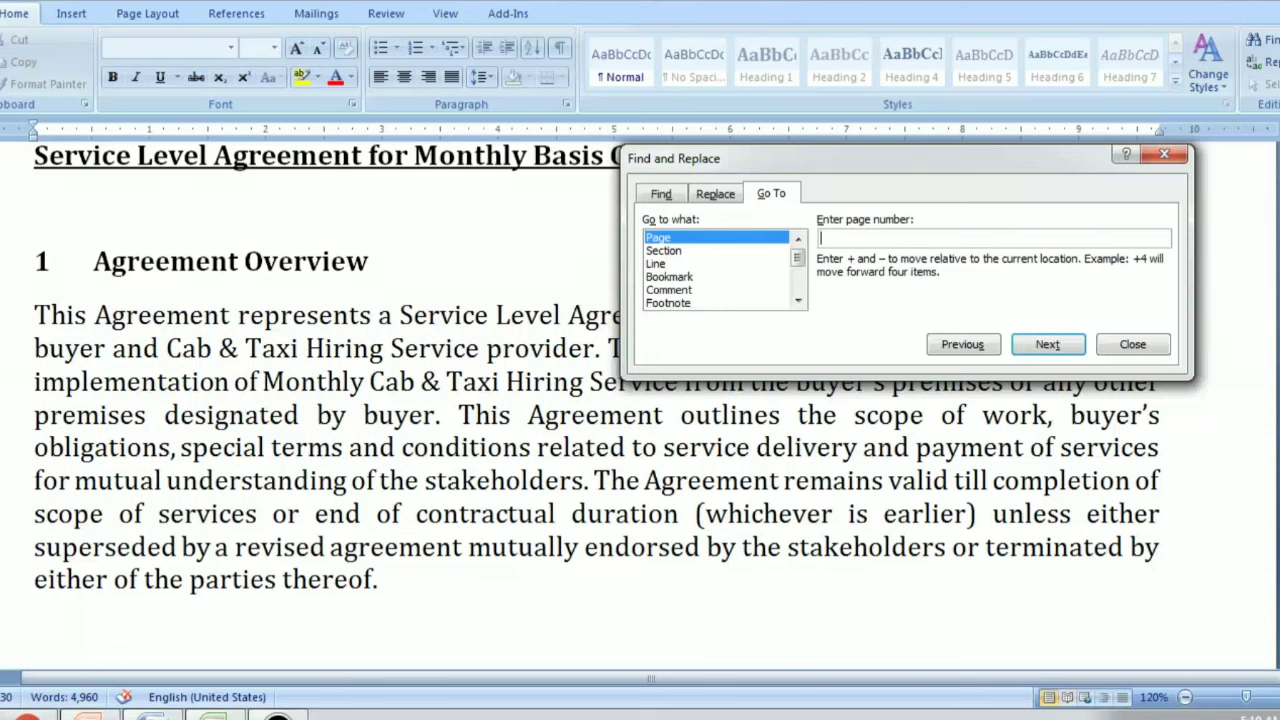
Jump to page 28 and close the Go To window
type("28")
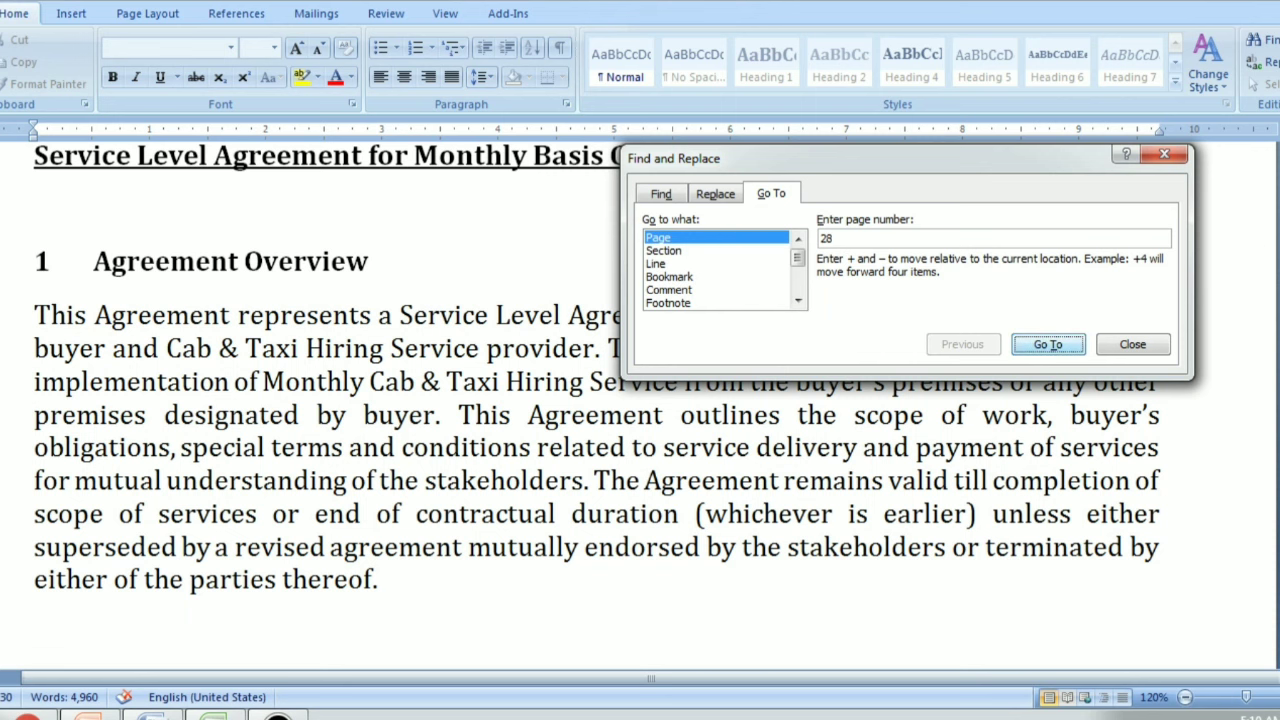
key("Return")
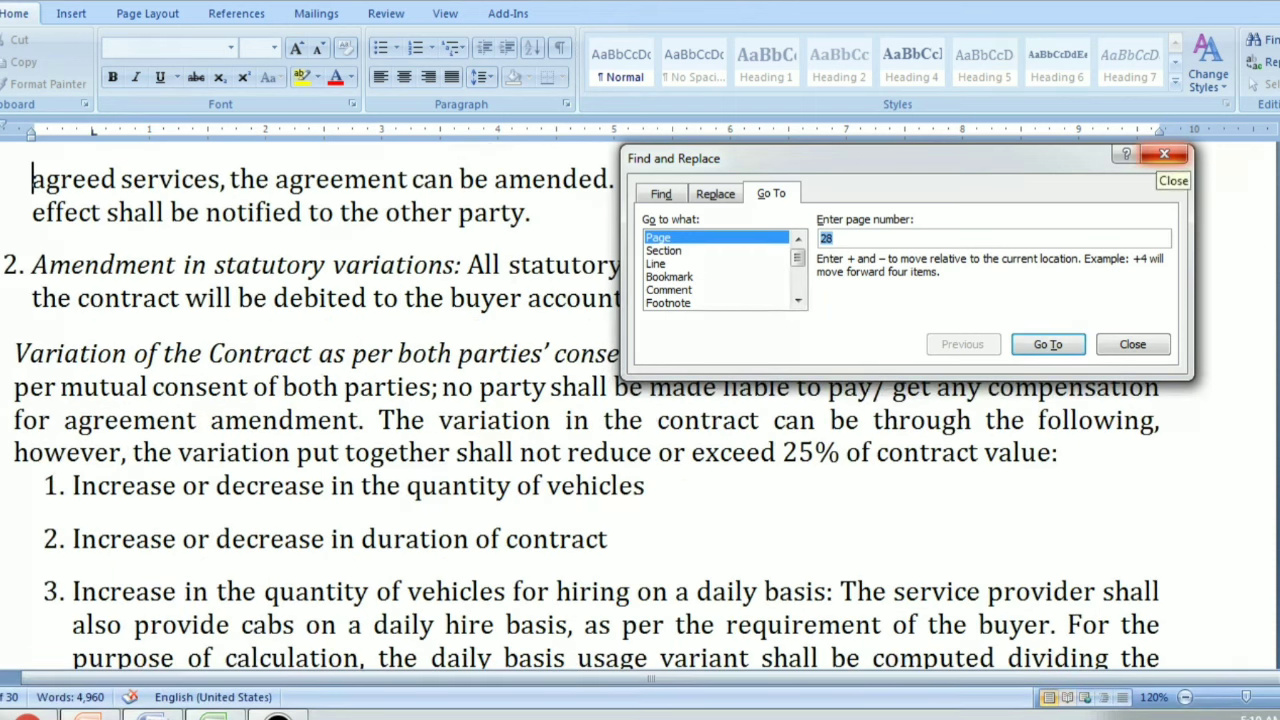
left_click(1164, 154)
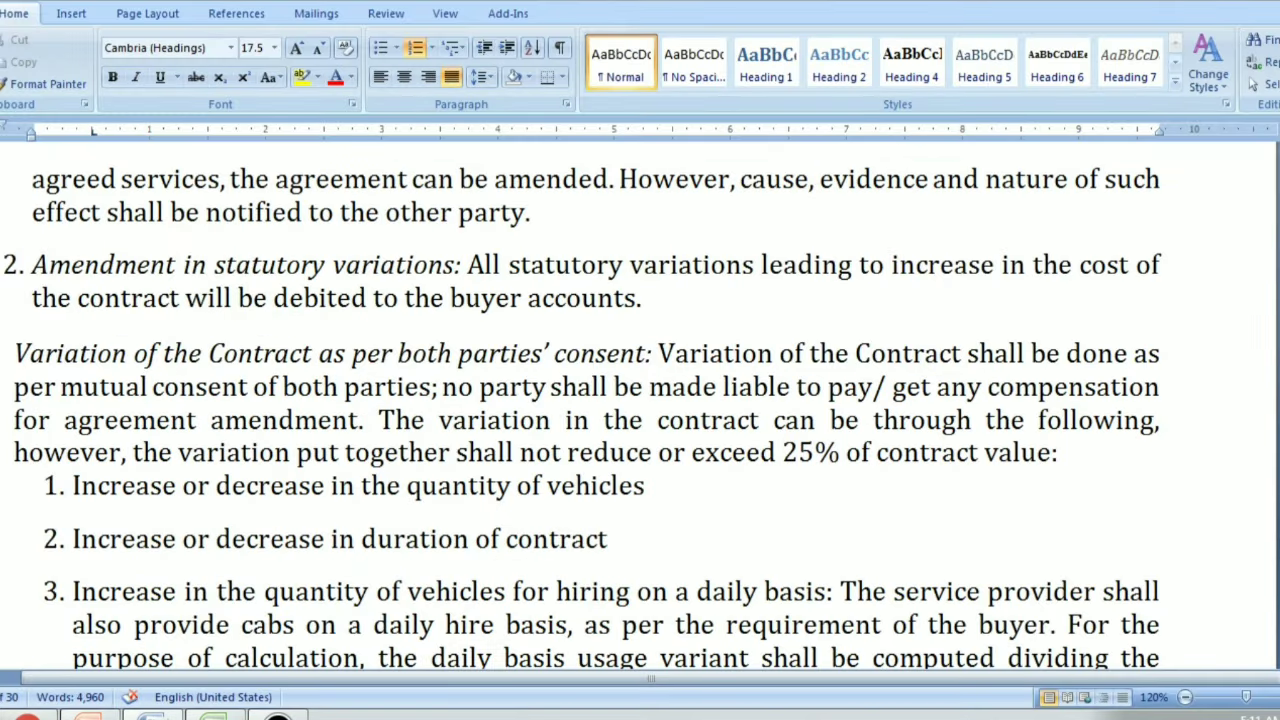
scroll(640, 400, "up", 3)
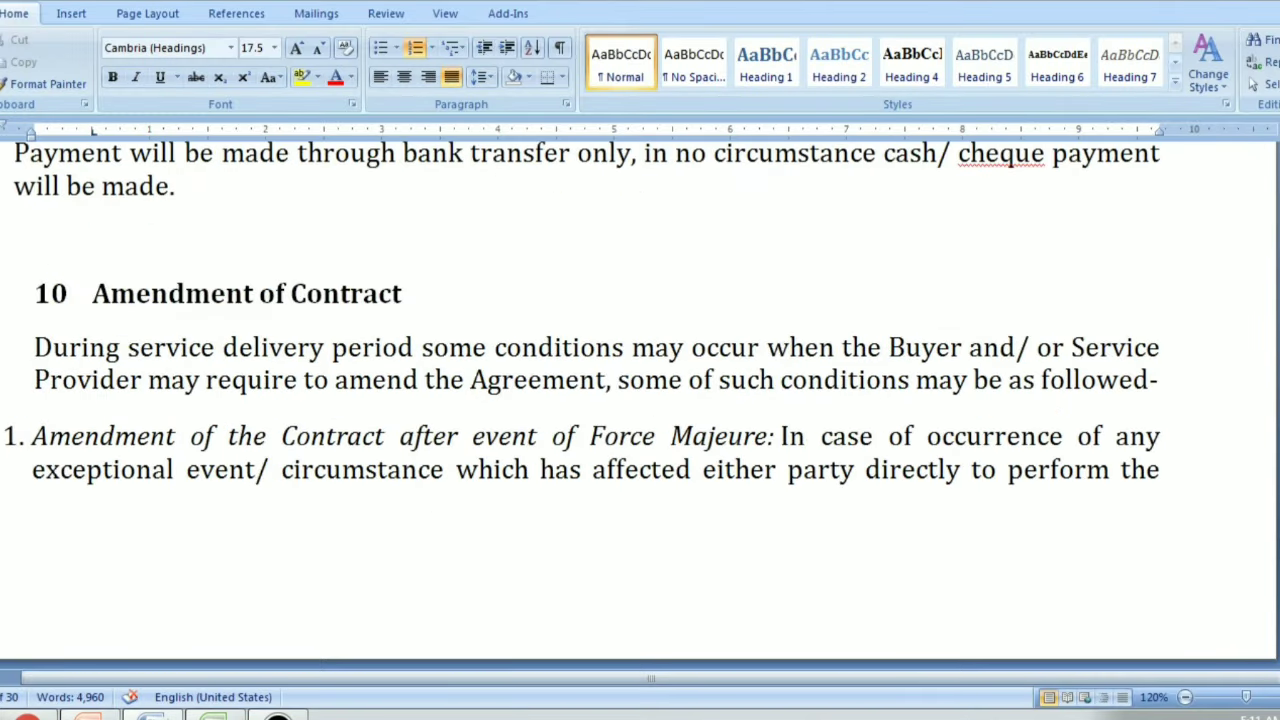
scroll(640, 400, "up", 3)
scroll(640, 400, "up", 3)
scroll(640, 400, "down", 5)
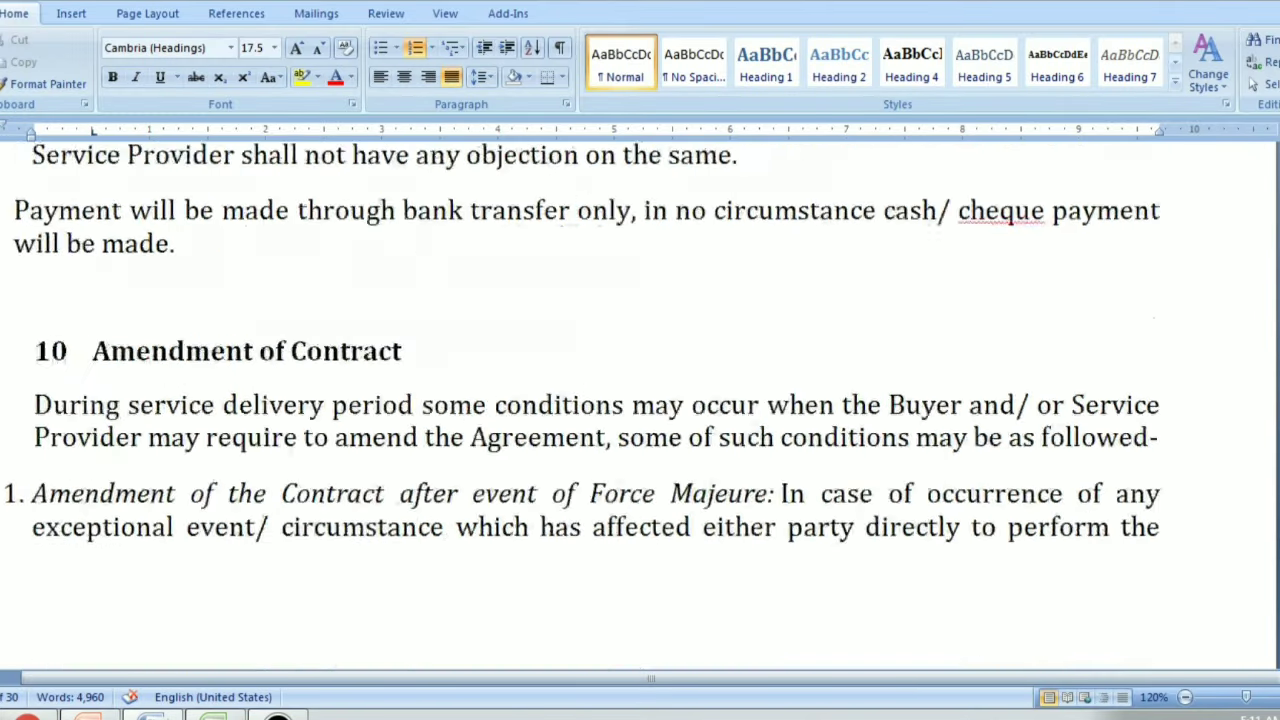
left_click_drag(290, 351, 403, 351)
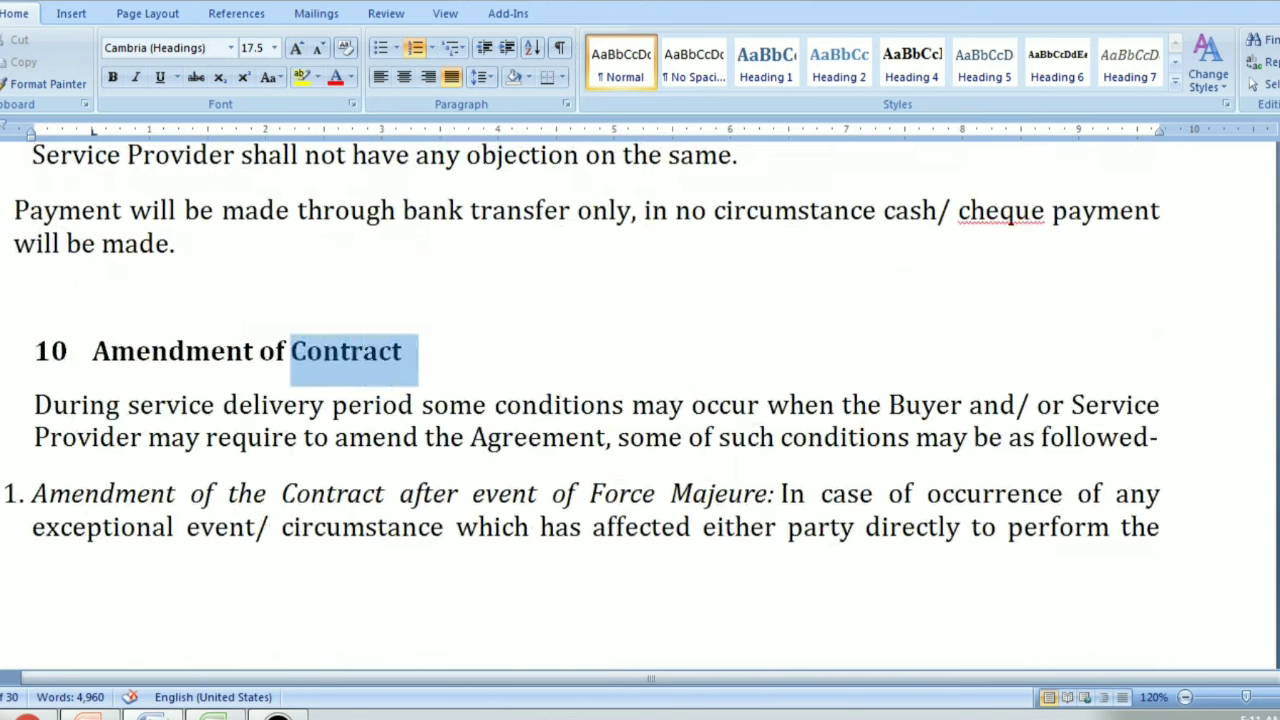
left_click(403, 351)
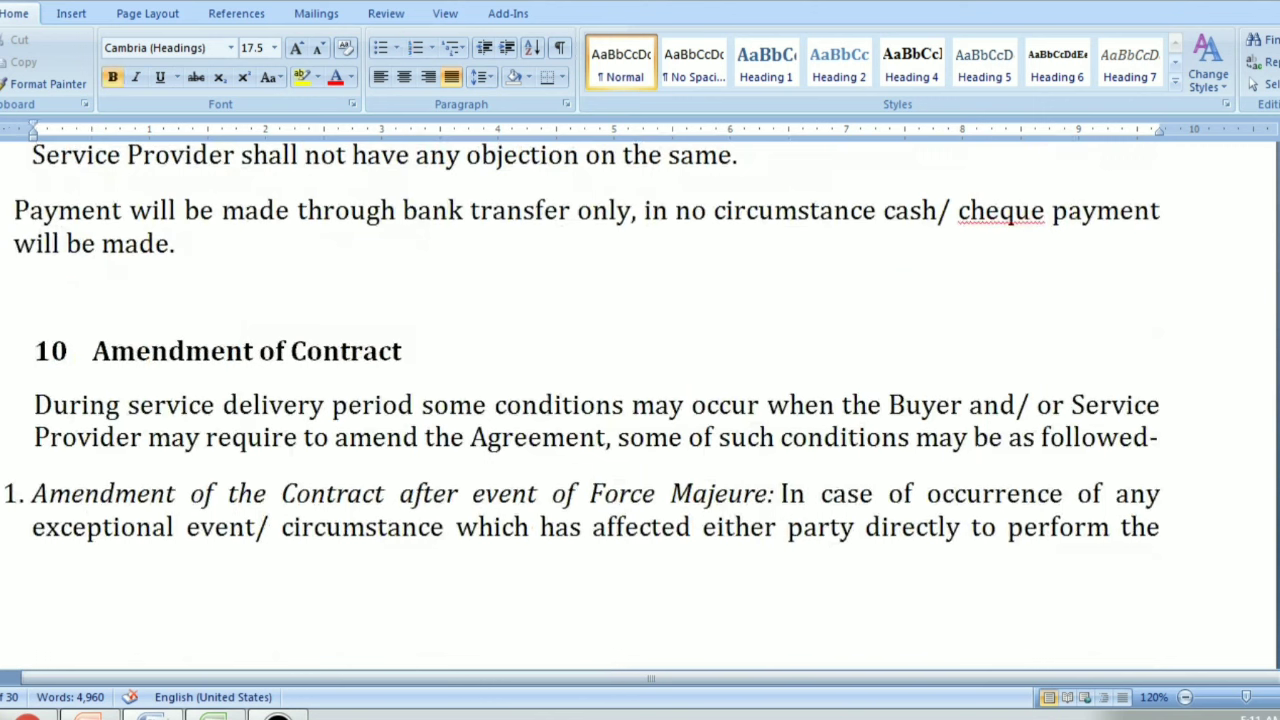
left_click_drag(290, 351, 403, 351)
left_click(403, 351)
Set Find what to 'contract' and Replace with to 'Agreement', replacing the first match
key("ctrl+h")
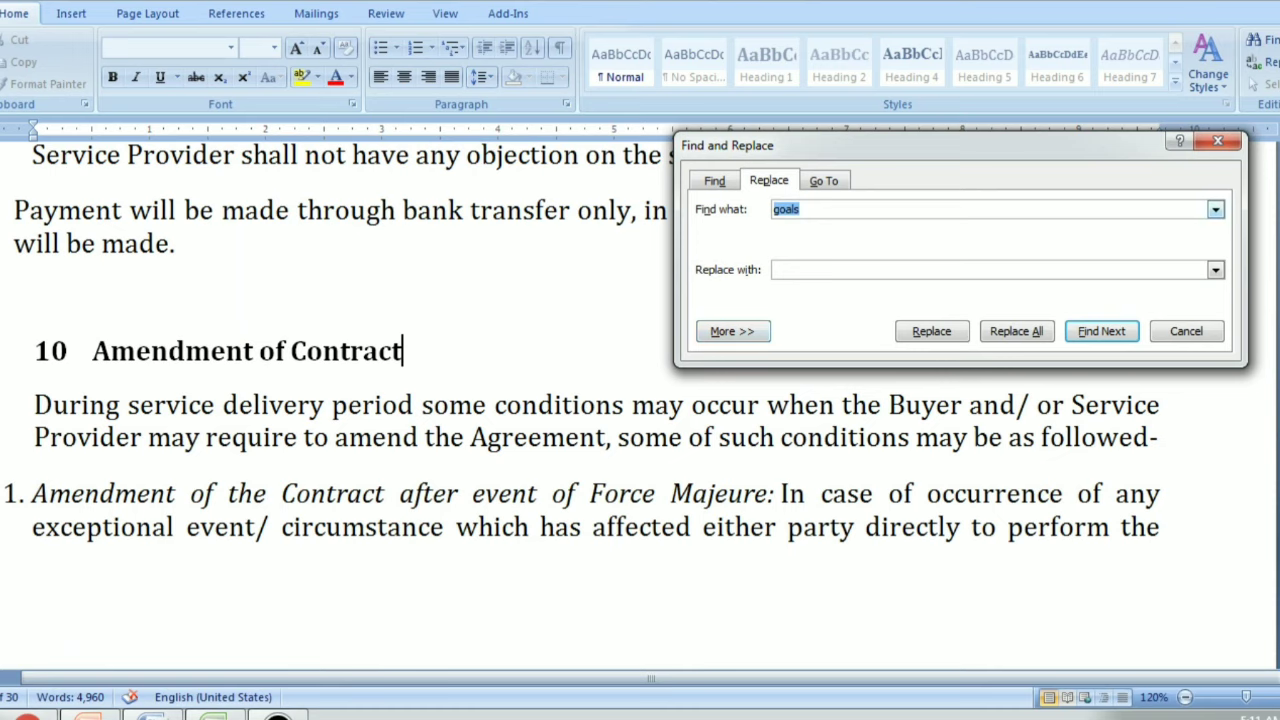
type("con")
type("tract")
left_click(774, 269)
type("Agree")
type("ment")
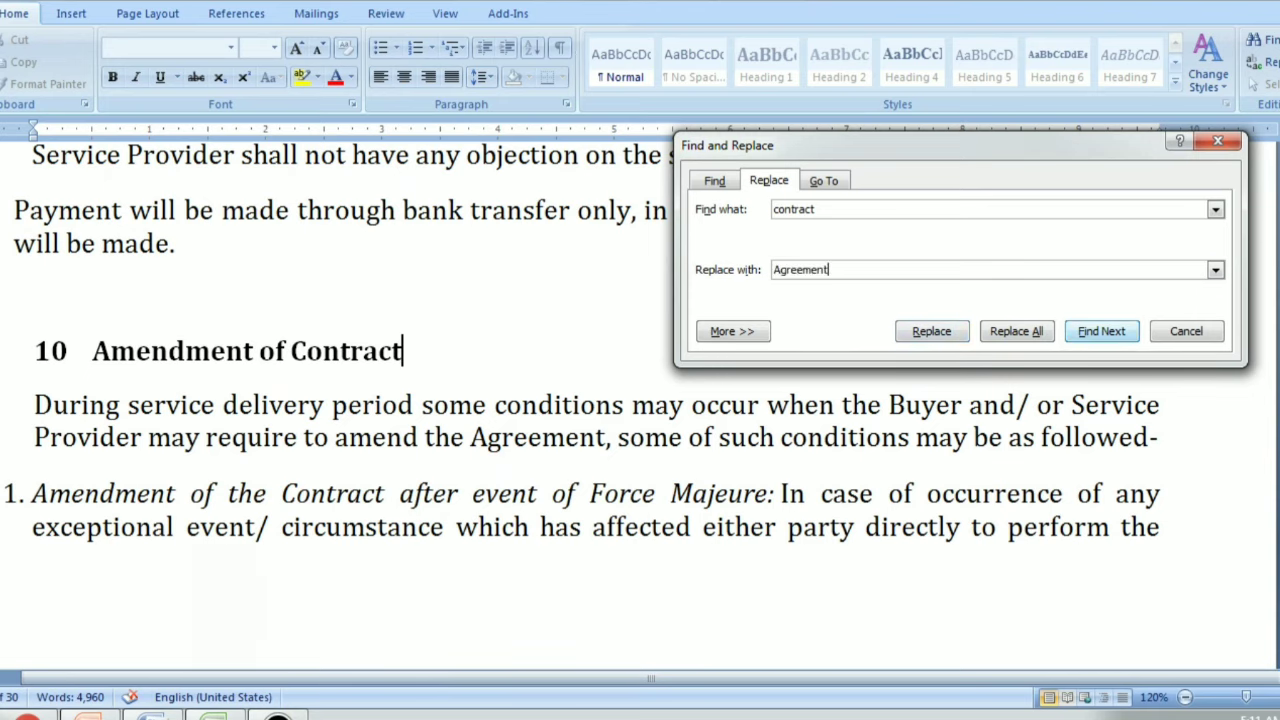
key("Return")
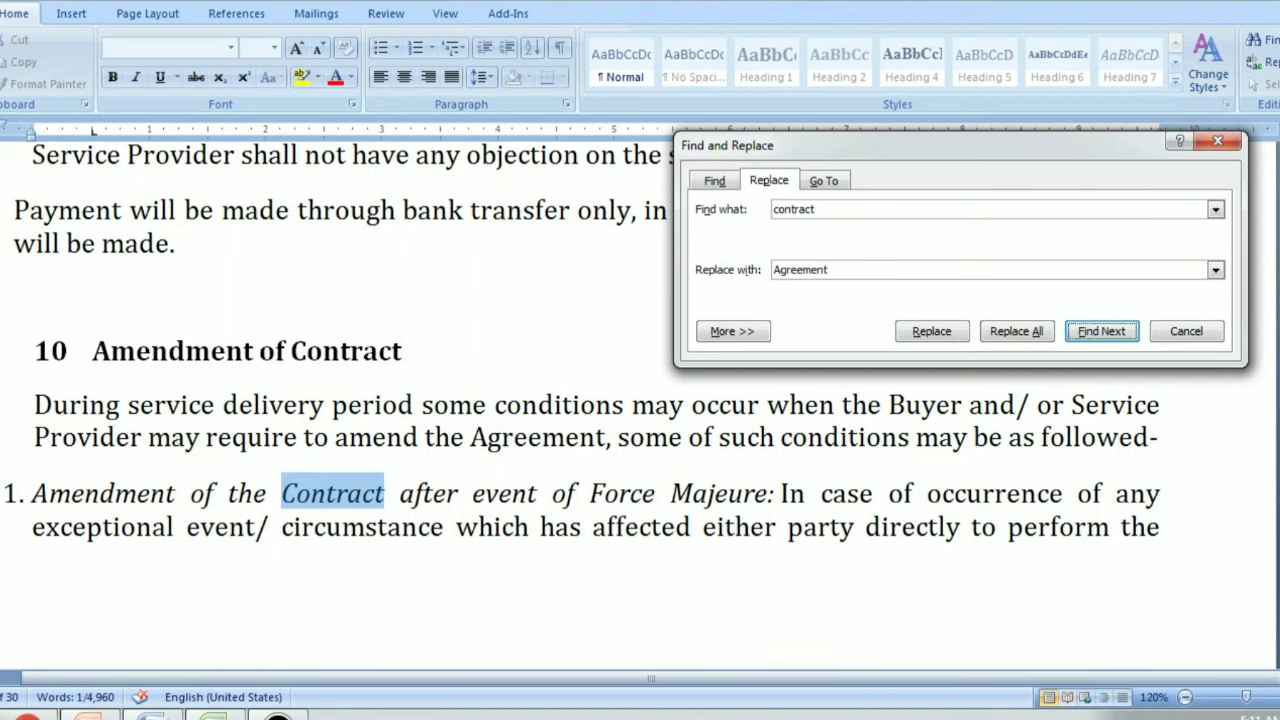
key("alt+r")
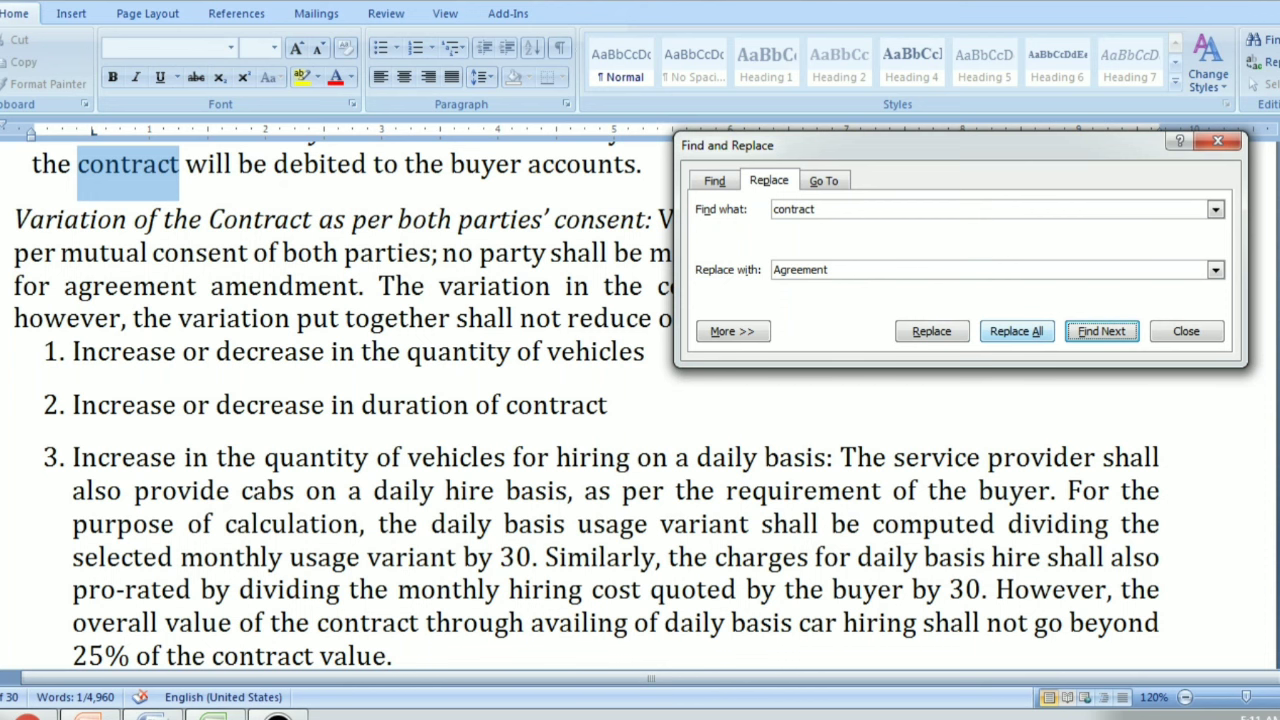
Replace all 54 remaining 'contract' occurrences with 'Agreement' and close the dialog
left_click(1016, 331)
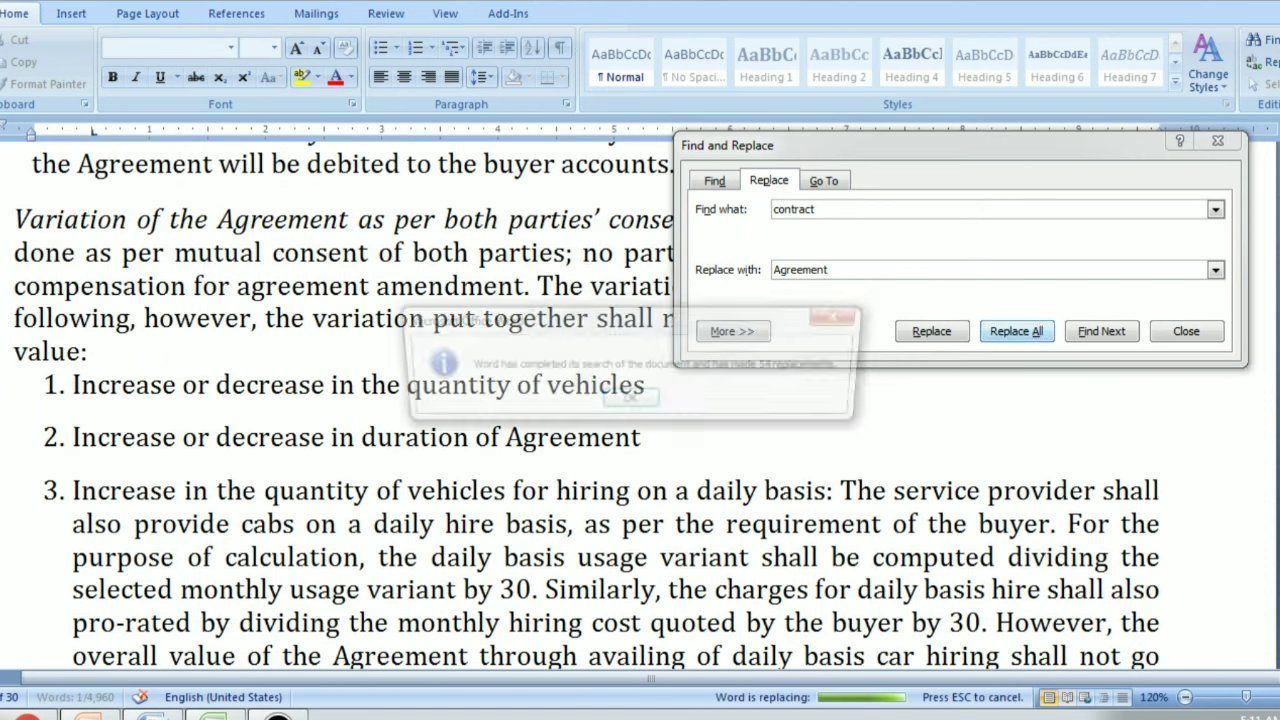
key("Return")
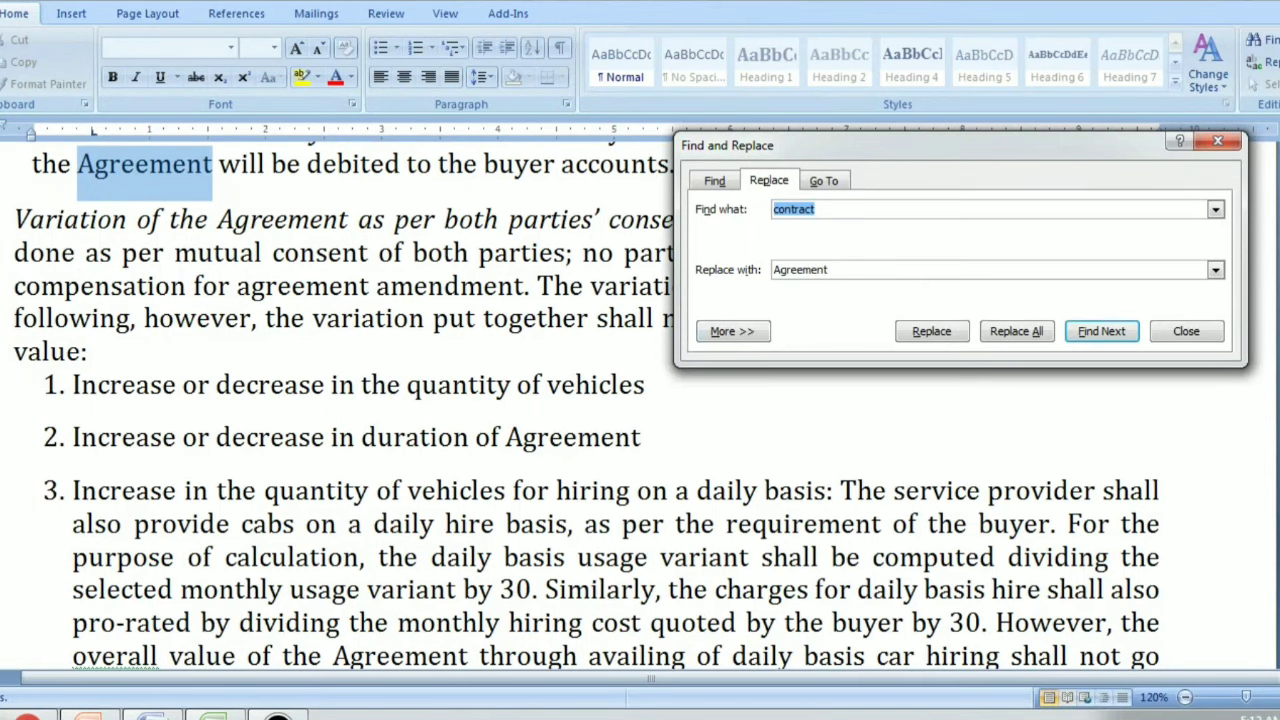
left_click(1218, 141)
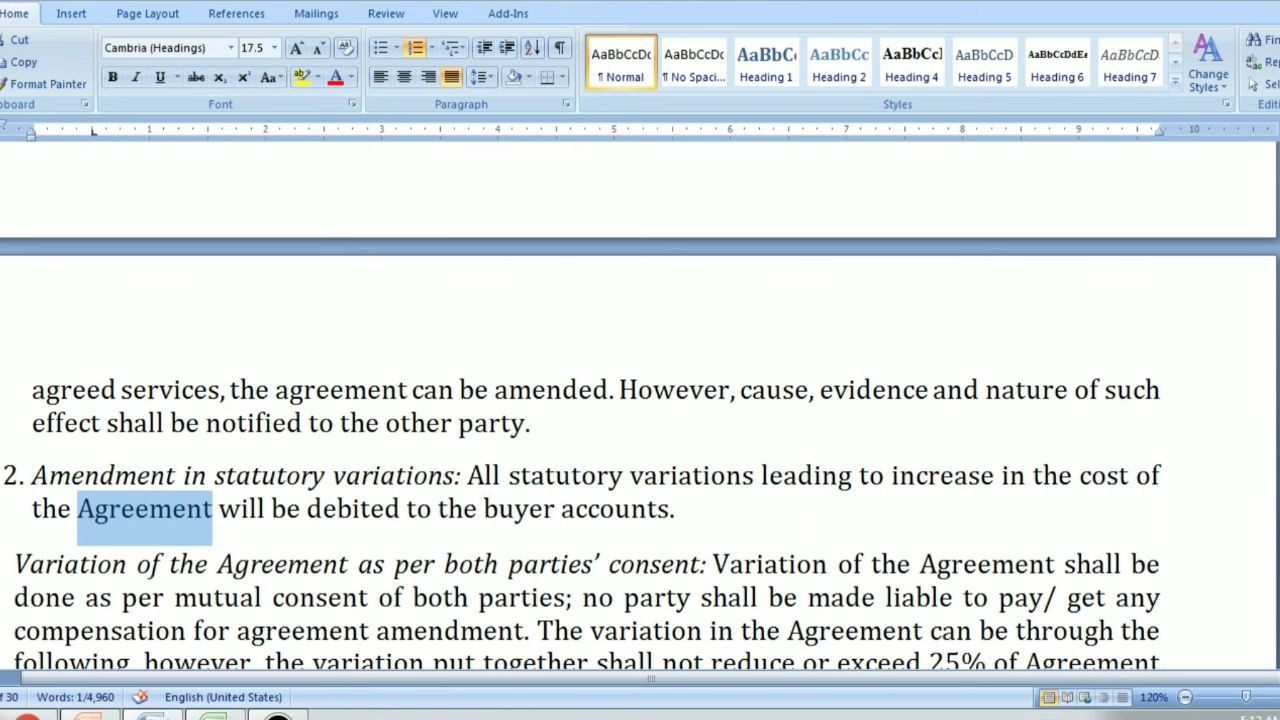
Put the caret at the end of the 10 Amendment of Agreement heading
scroll(640, 405, "up", 1)
scroll(640, 405, "up", 2)
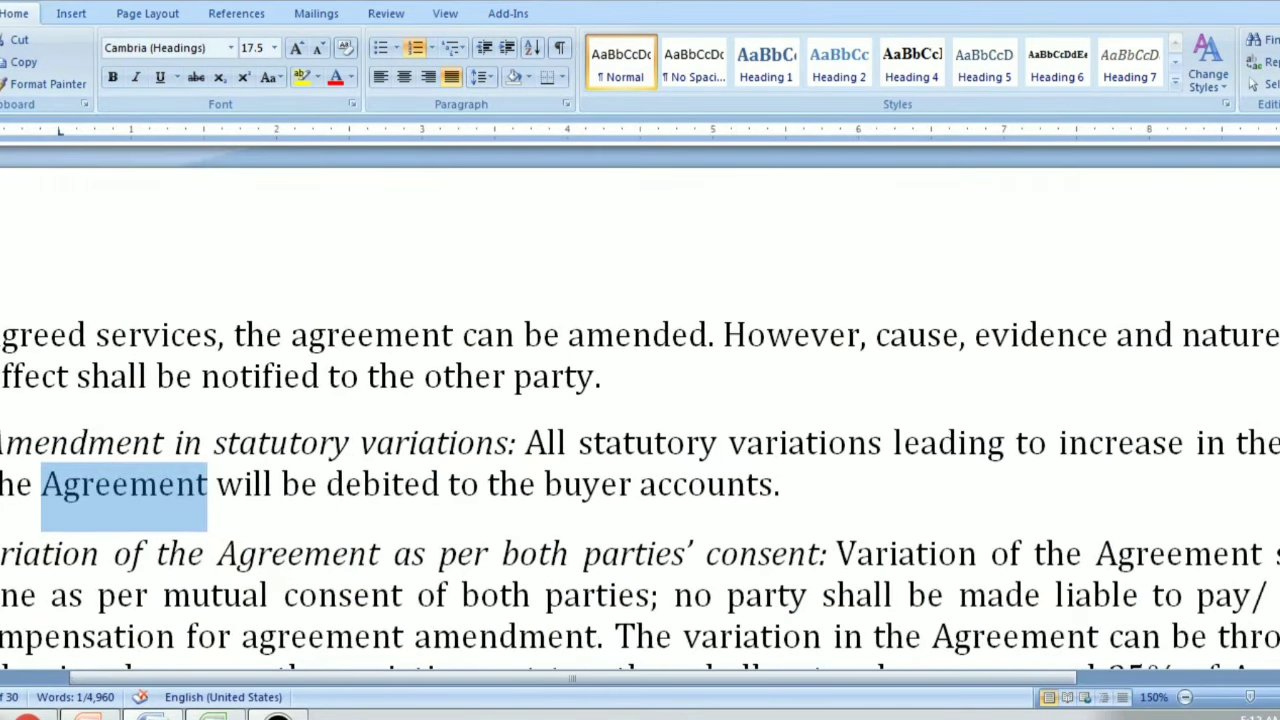
left_click(602, 483)
scroll(602, 483, "up", 3)
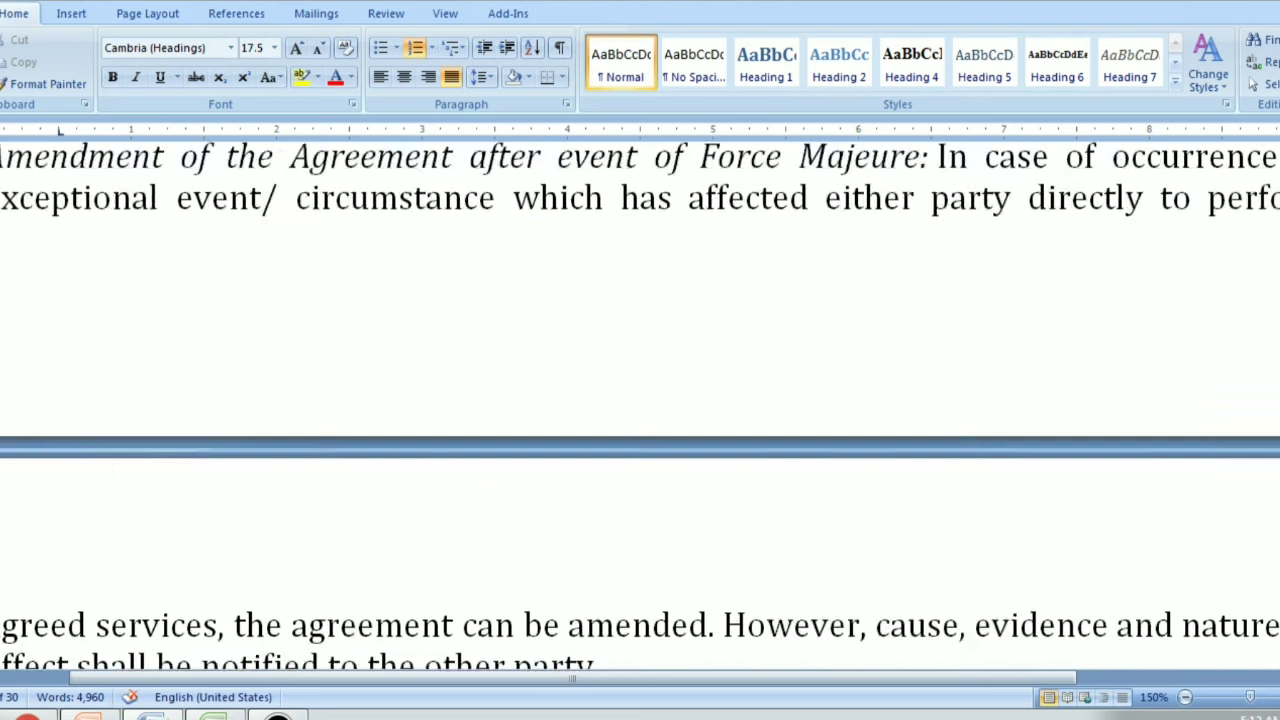
scroll(1211, 465, "up", 4)
scroll(1211, 465, "up", 4)
scroll(1211, 465, "up", 4)
scroll(1211, 465, "down", 5)
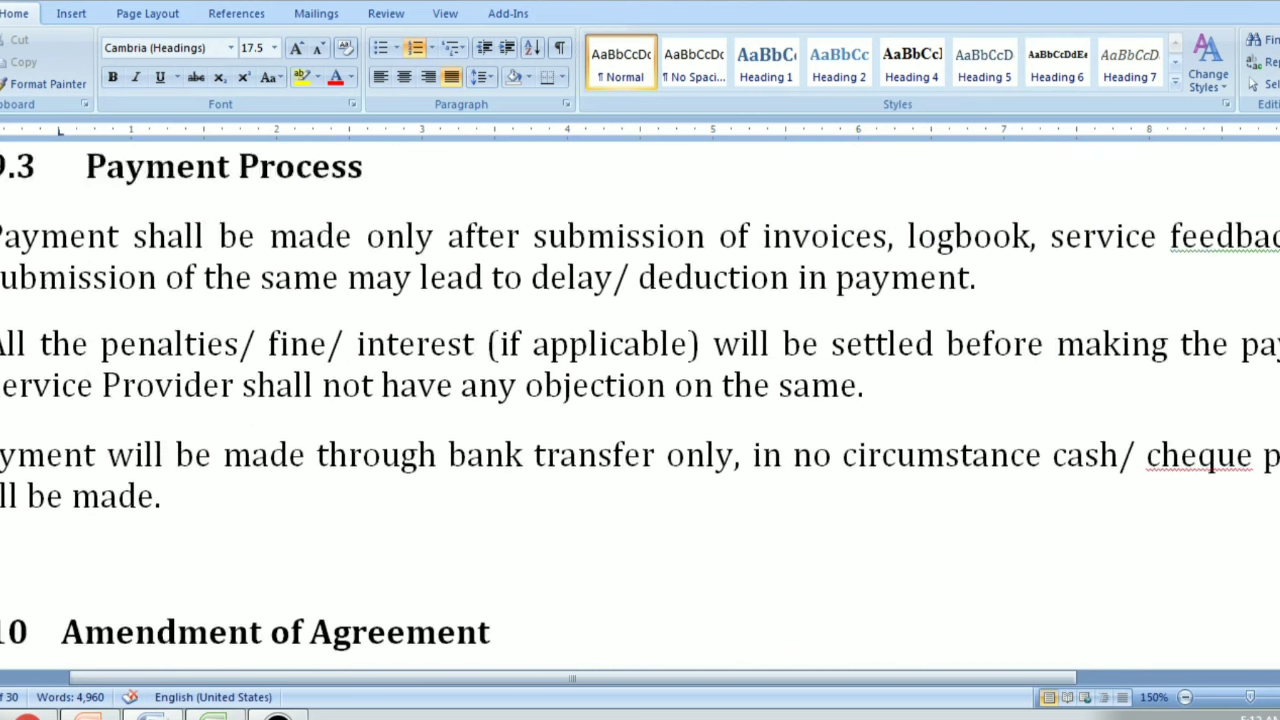
scroll(640, 405, "down", 1)
left_click_drag(310, 559, 512, 559)
left_click(492, 559)
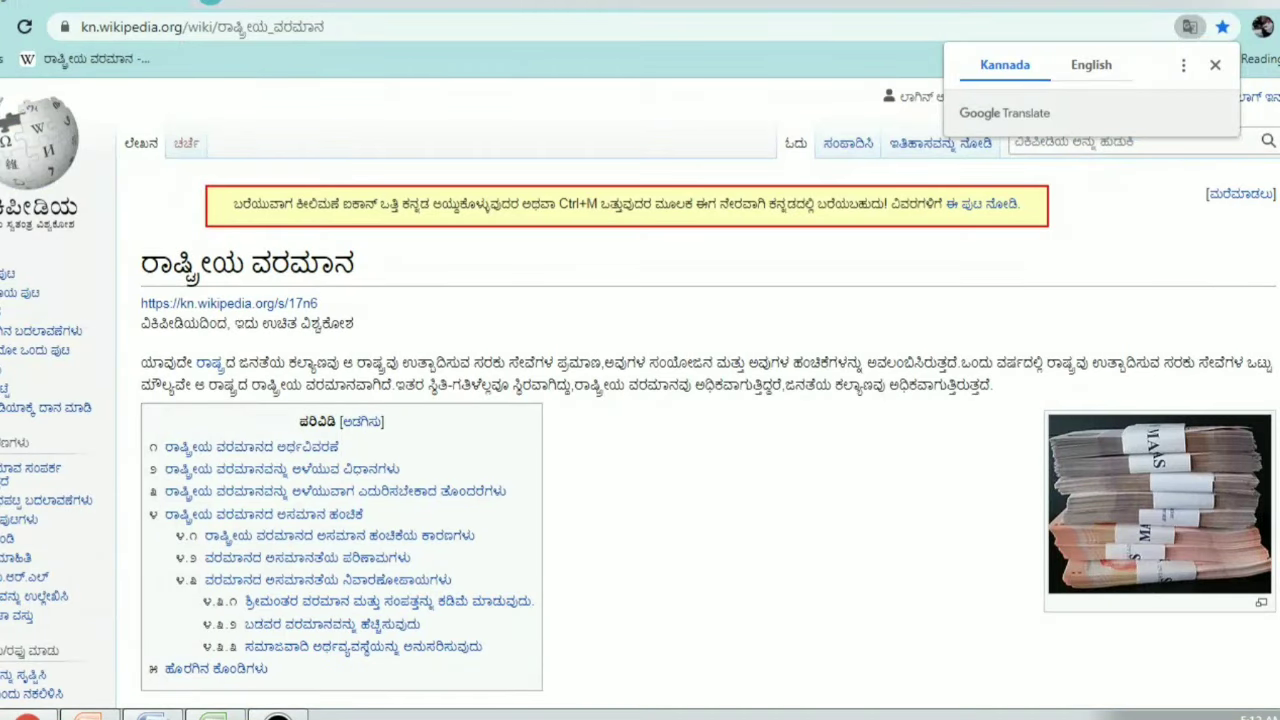
Dismiss the translate offer and open the browsing history in a new tab
left_click(1215, 64)
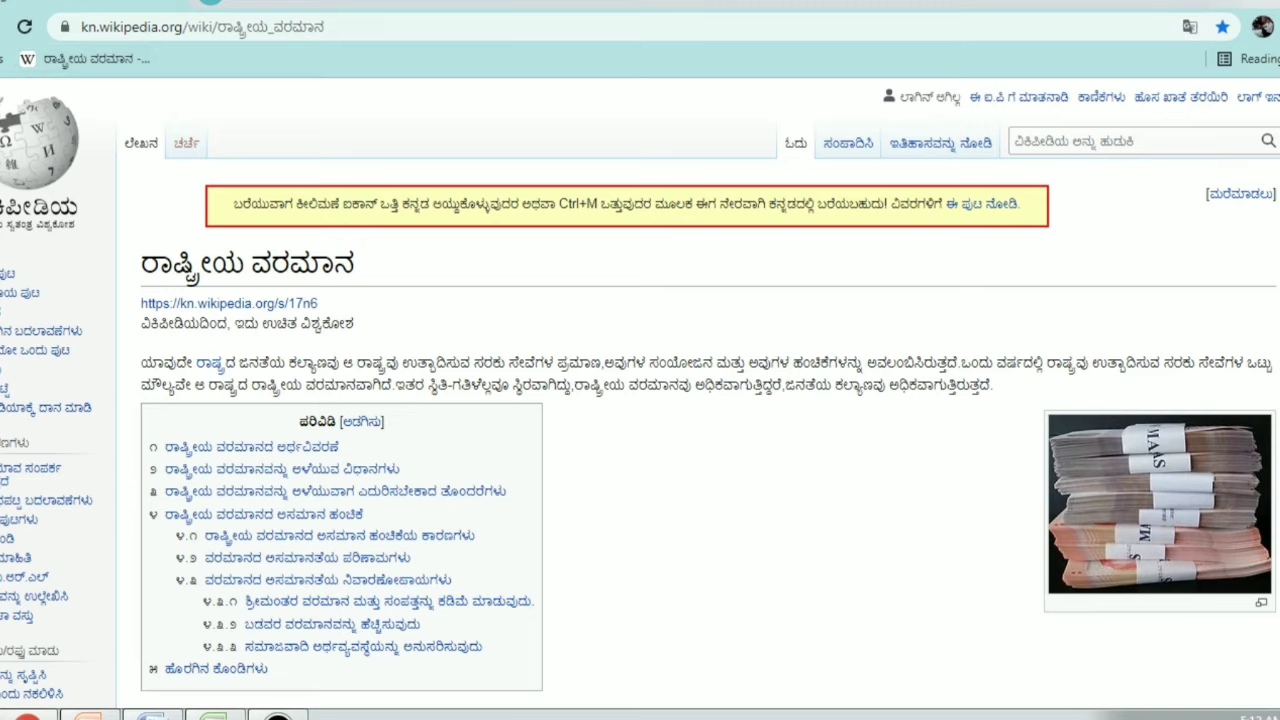
key("ctrl+t")
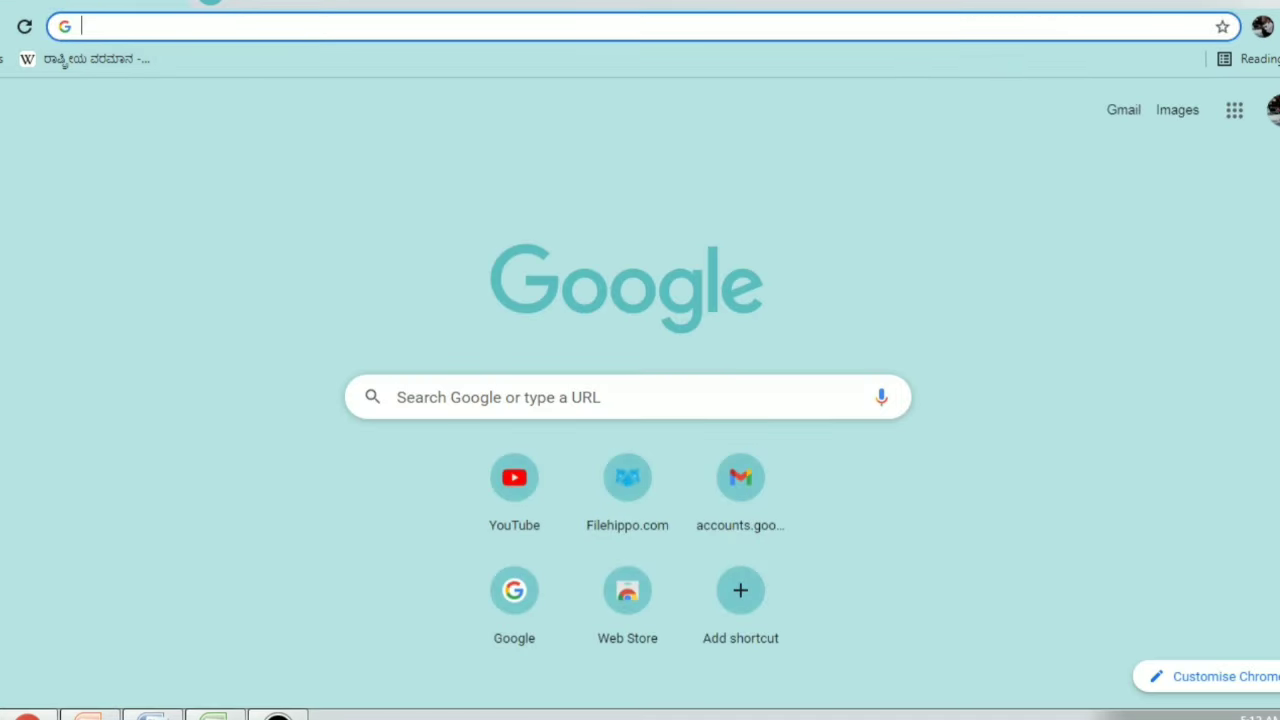
key("ctrl+h")
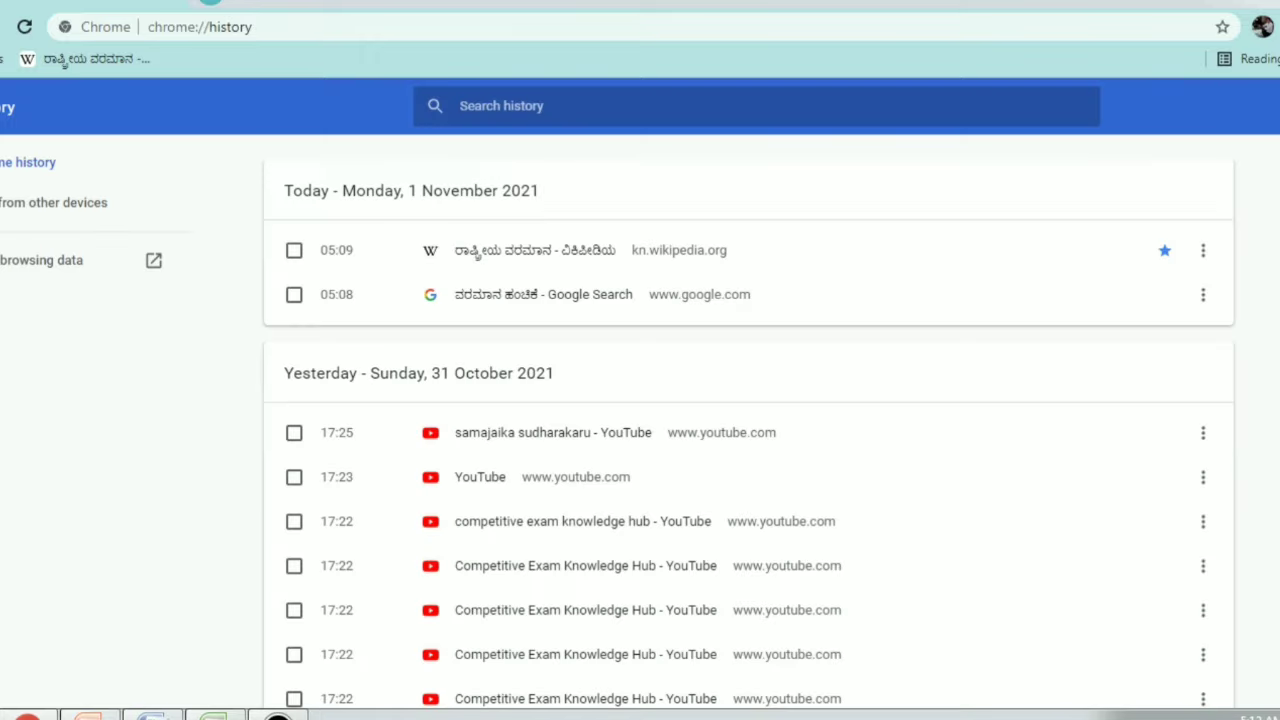
Scroll down through the browsing history list
scroll(748, 430, "down", 3)
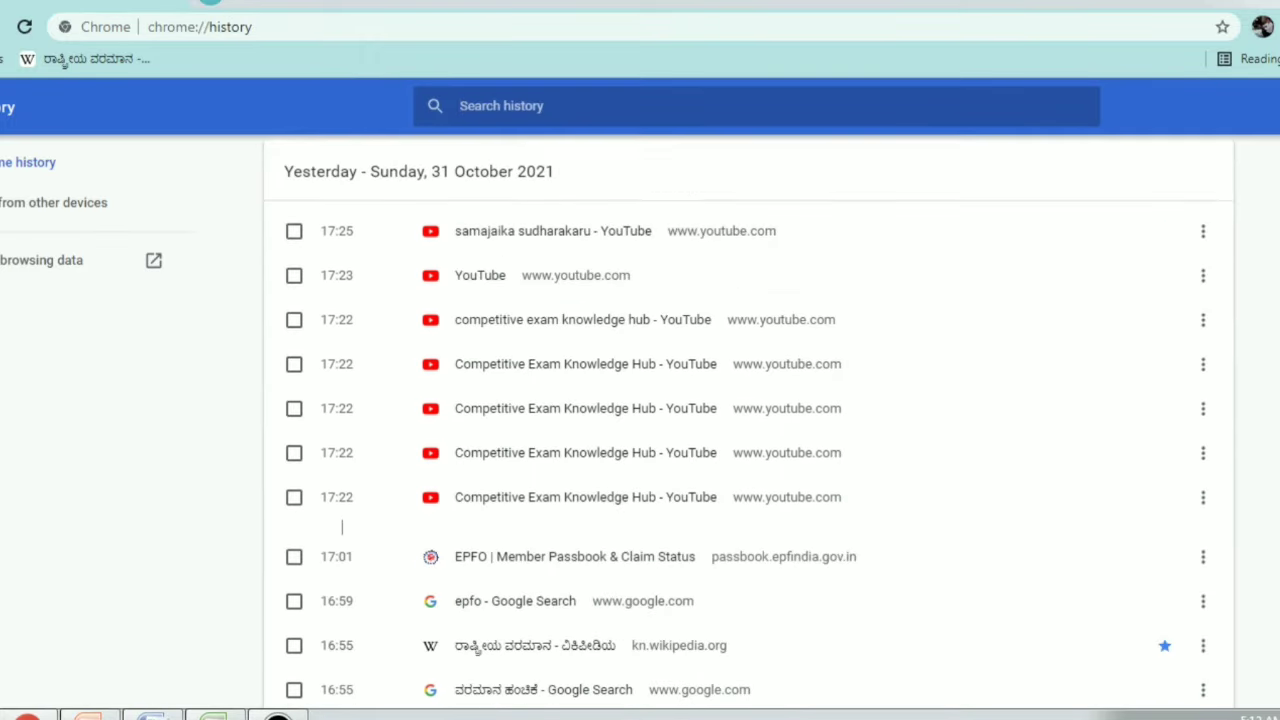
scroll(748, 430, "down", 3)
scroll(748, 430, "down", 4)
scroll(748, 430, "down", 5)
scroll(748, 430, "down", 5)
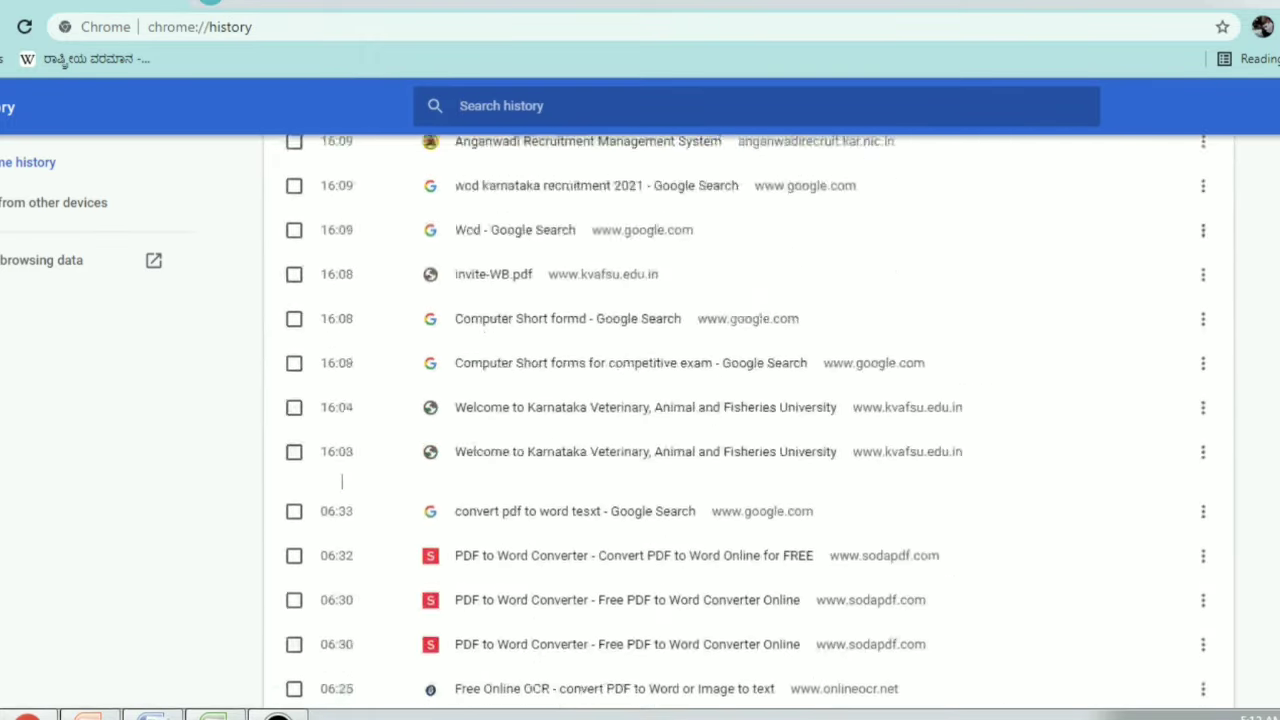
scroll(748, 430, "down", 5)
scroll(748, 430, "down", 5)
scroll(748, 430, "down", 5)
scroll(342, 640, "down", 2)
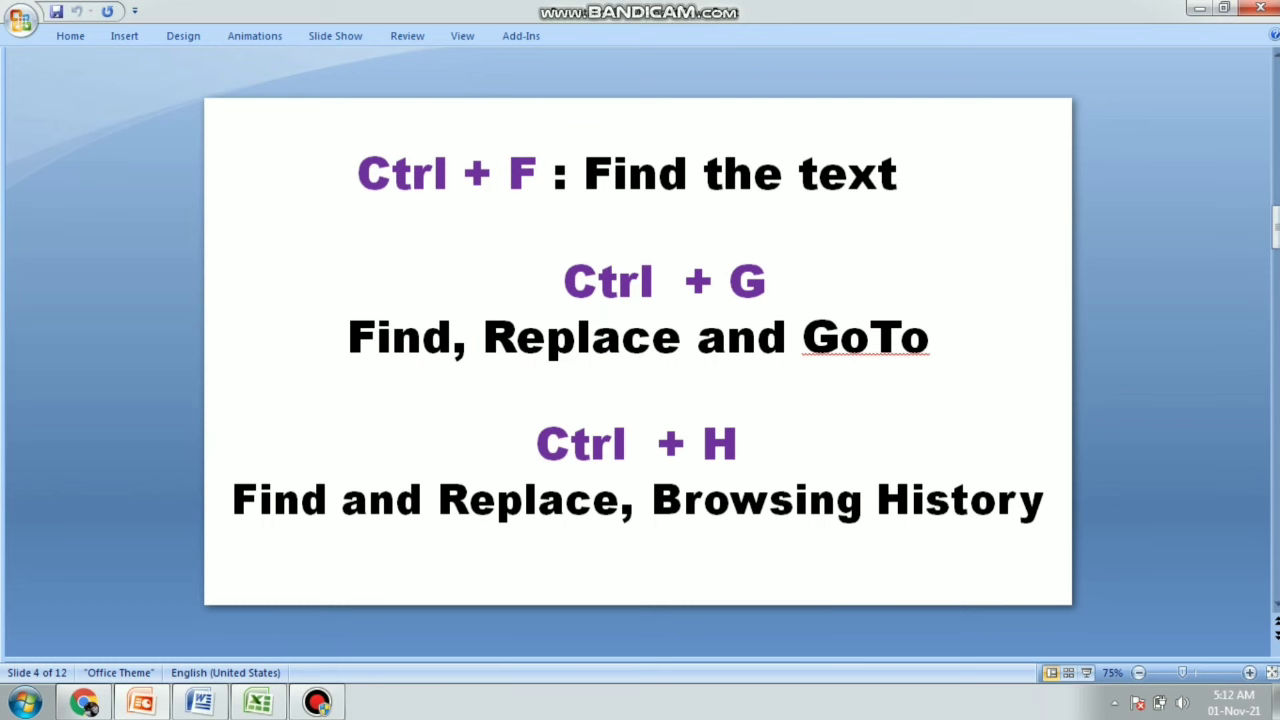
Advance to slide 5 on Ctrl+I Italic and Ctrl+J Justify, then return to the Word agreement
key("Page_Down")
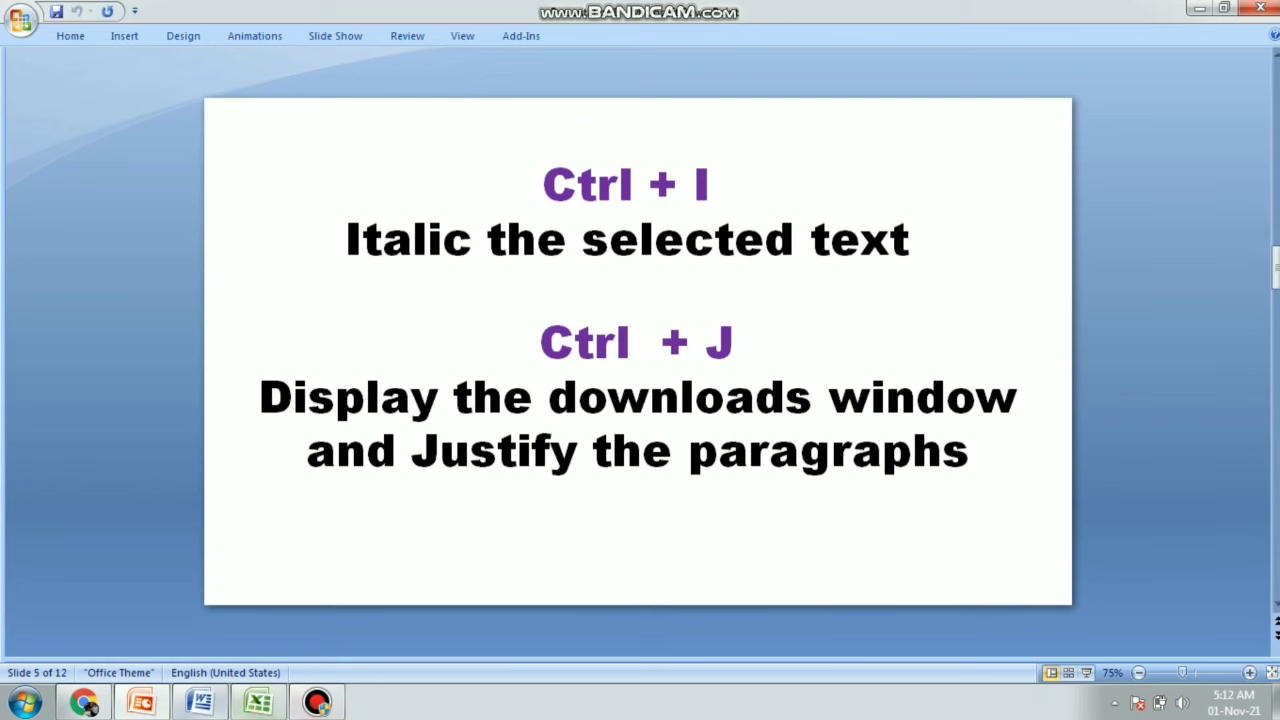
left_click(199, 703)
scroll(640, 400, "up", 3)
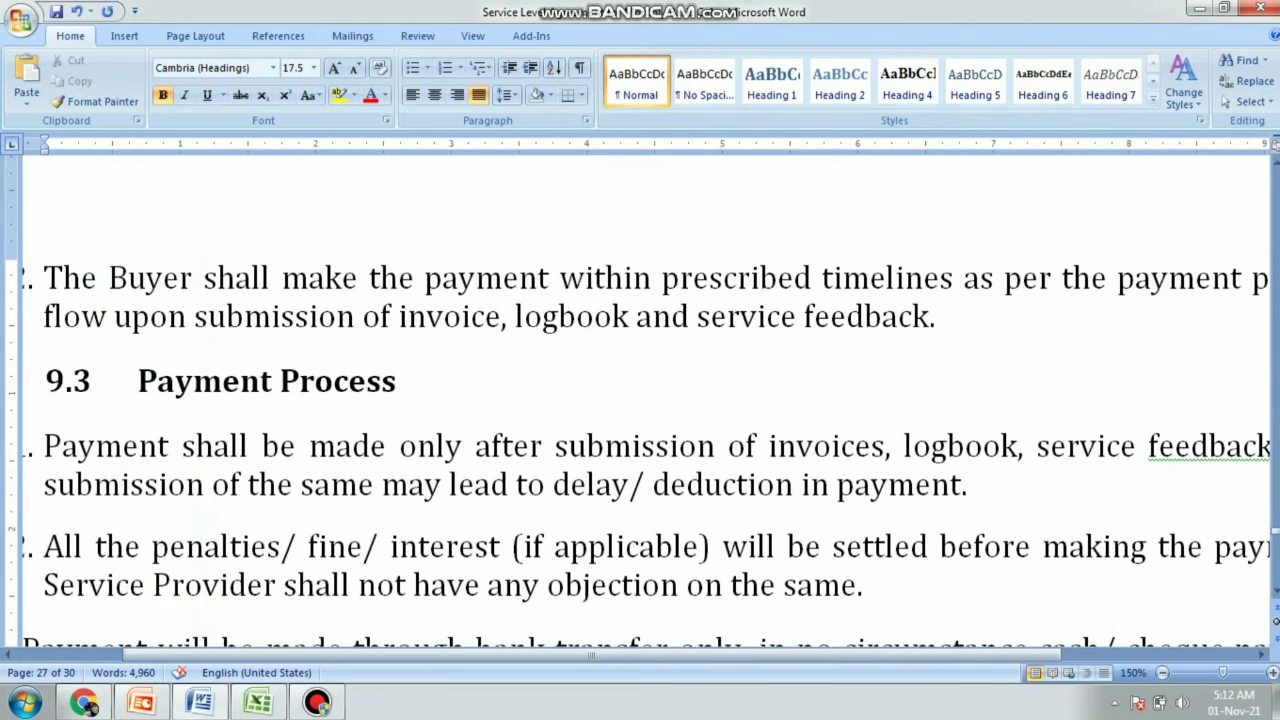
Move to the end of the Amendment heading and zoom the page out to 120%
key("Down")
key("Down")
key("Down")
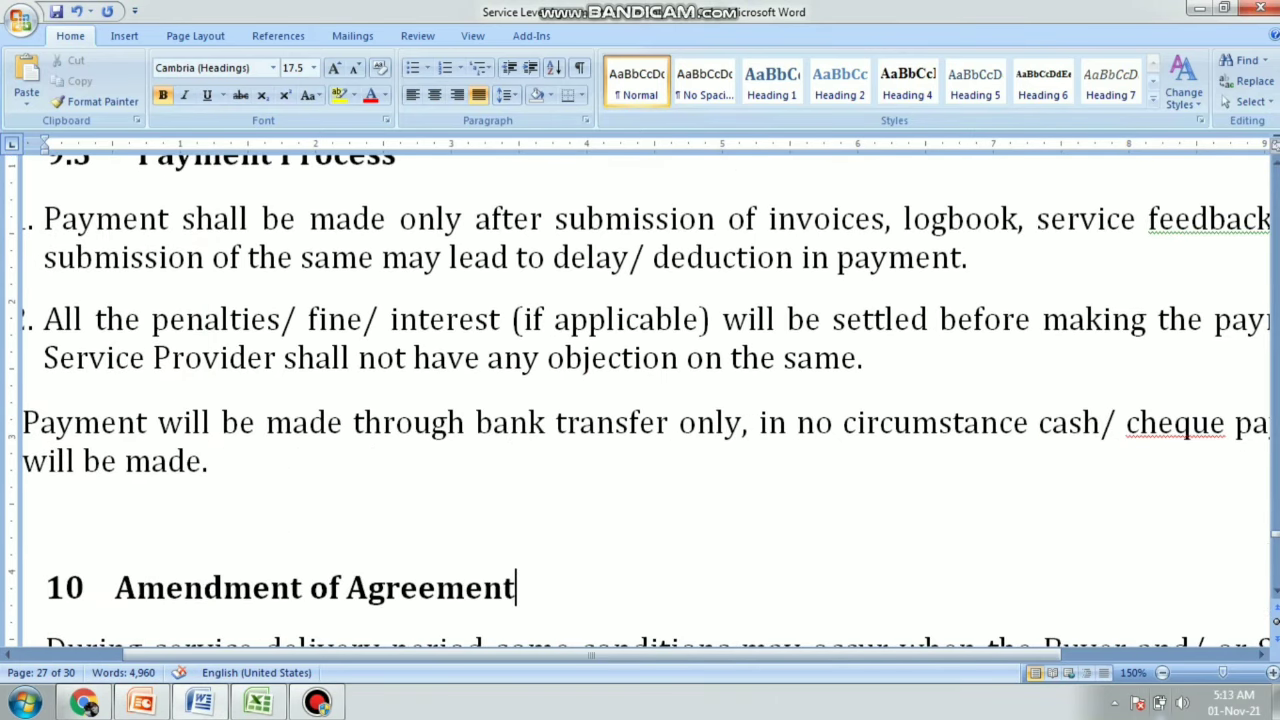
left_click(1162, 672)
left_click(1162, 672)
left_click(1162, 672)
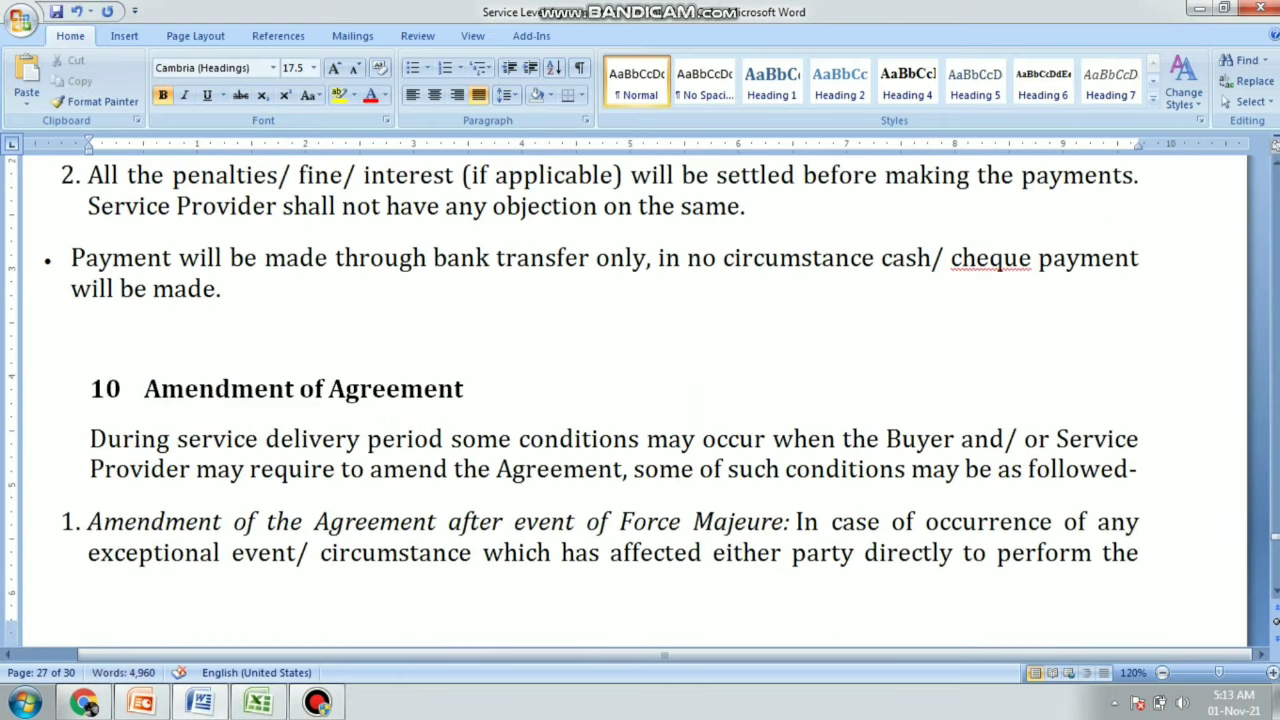
Make the 10 Amendment of Agreement heading 36 pt and italic, then go to Excel
key("shift+Home")
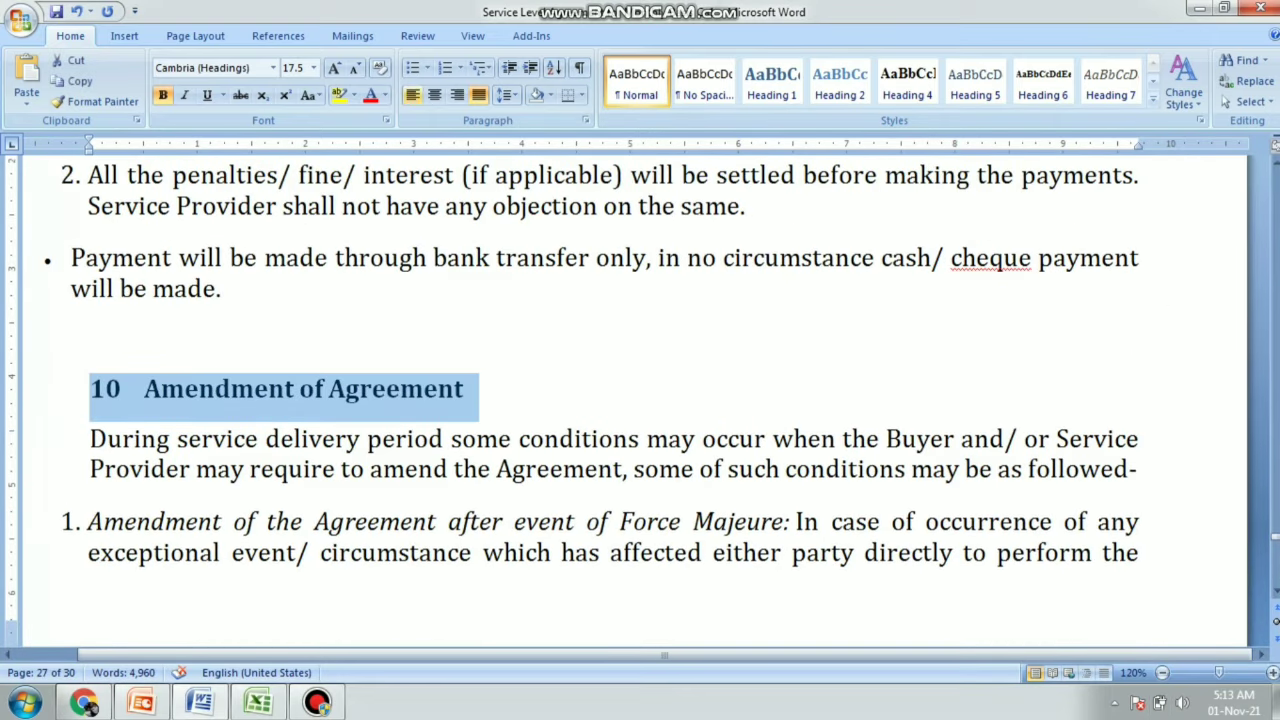
key("ctrl+shift+period")
key("ctrl+shift+period")
key("ctrl+shift+period")
key("ctrl+shift+period")
key("ctrl+shift+period")
key("ctrl+shift+period")
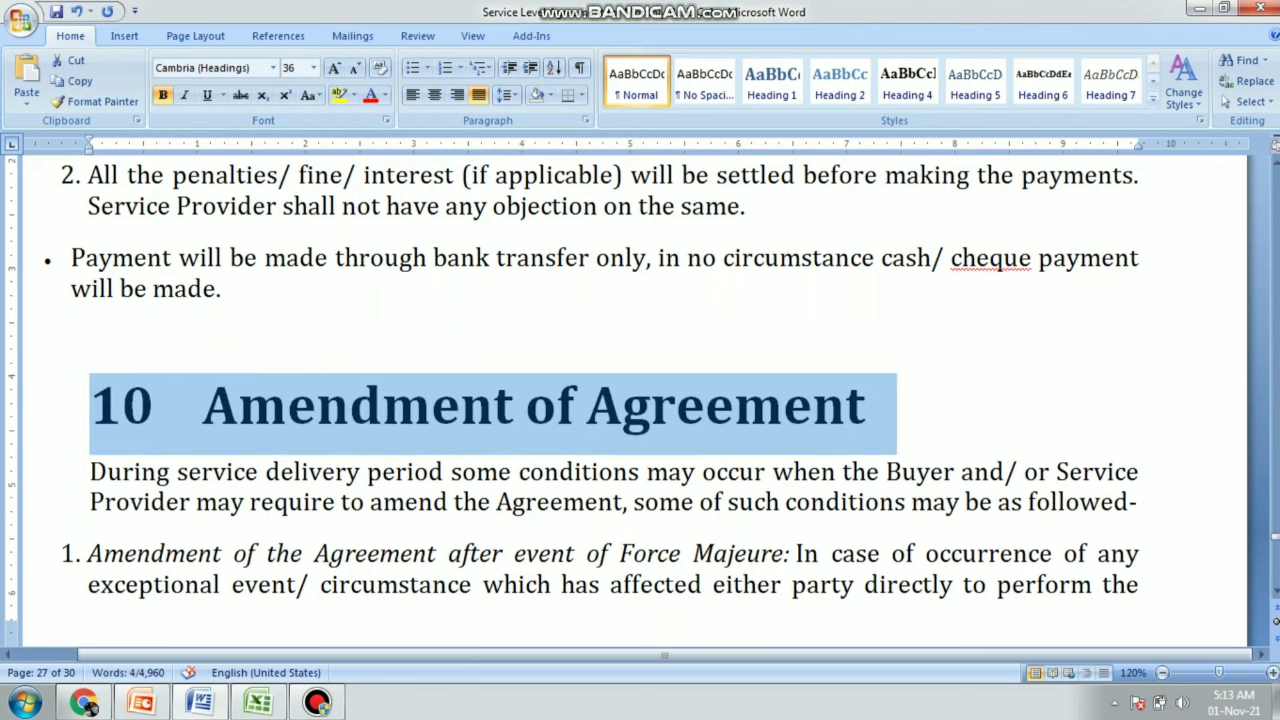
key("ctrl+i")
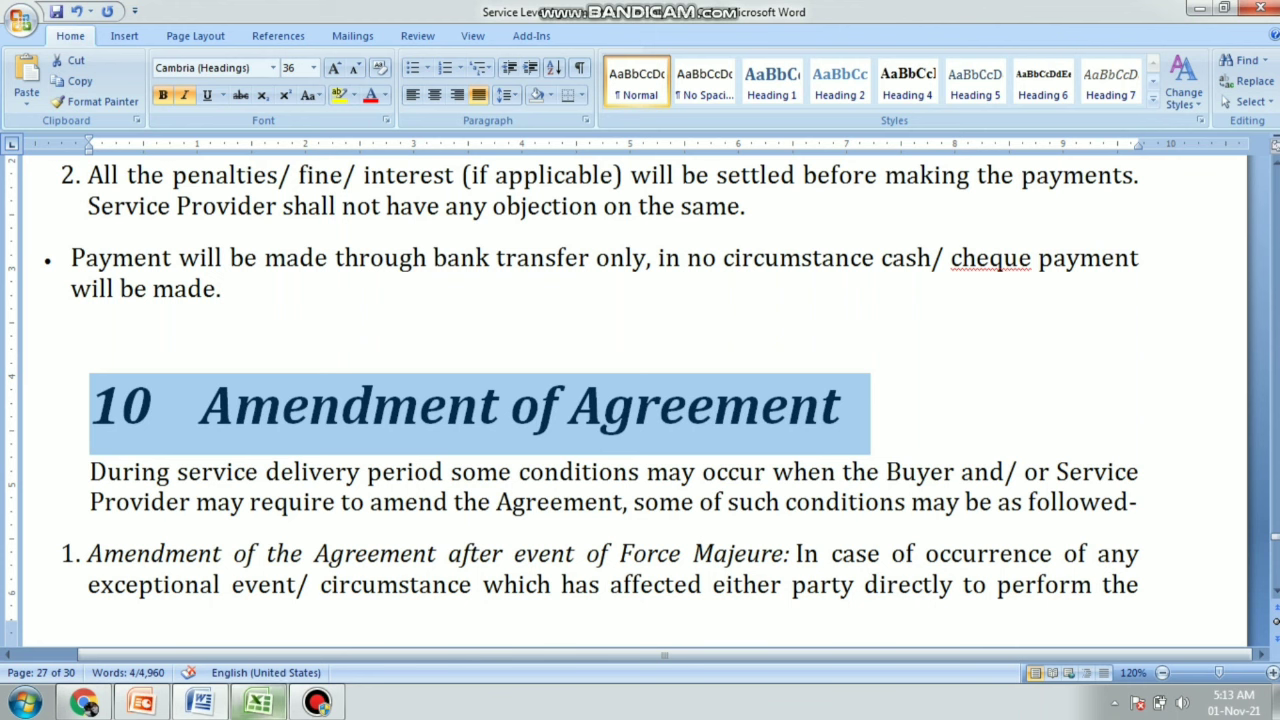
key("alt+Tab")
Italicise the worksheet title in cell A1, then bring PowerPoint to the front
left_click(228, 204)
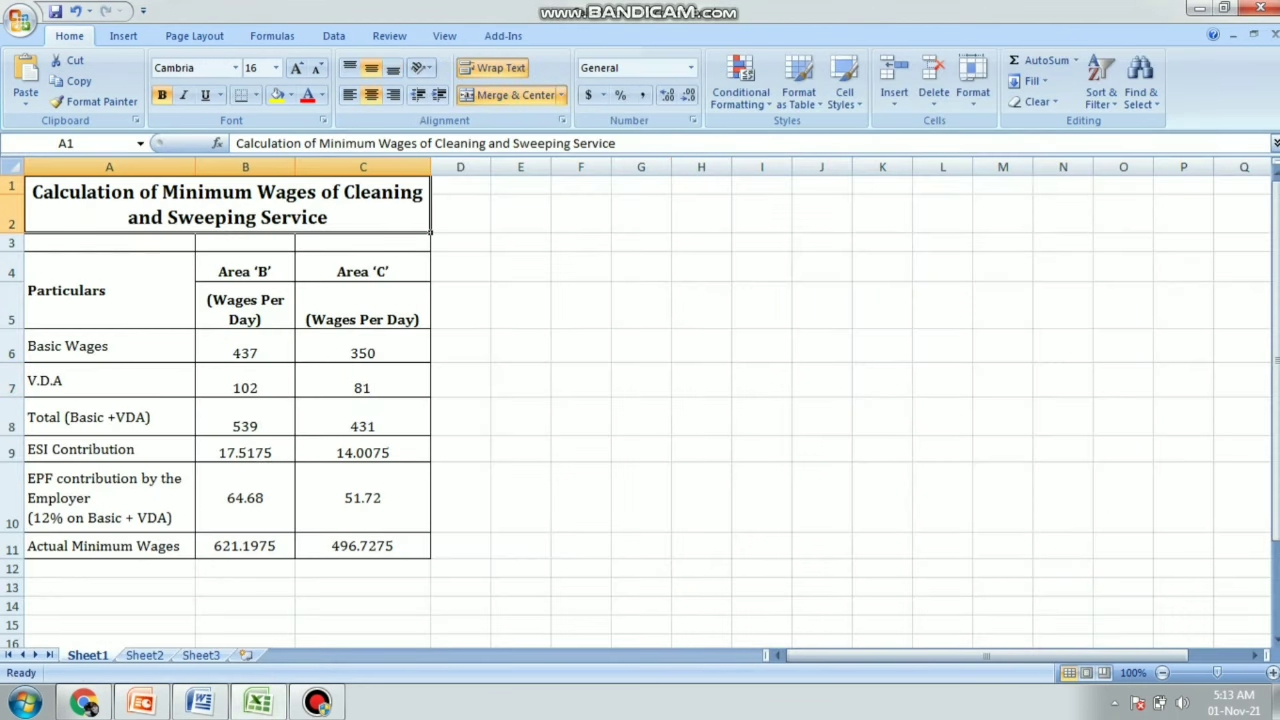
key("ctrl+i")
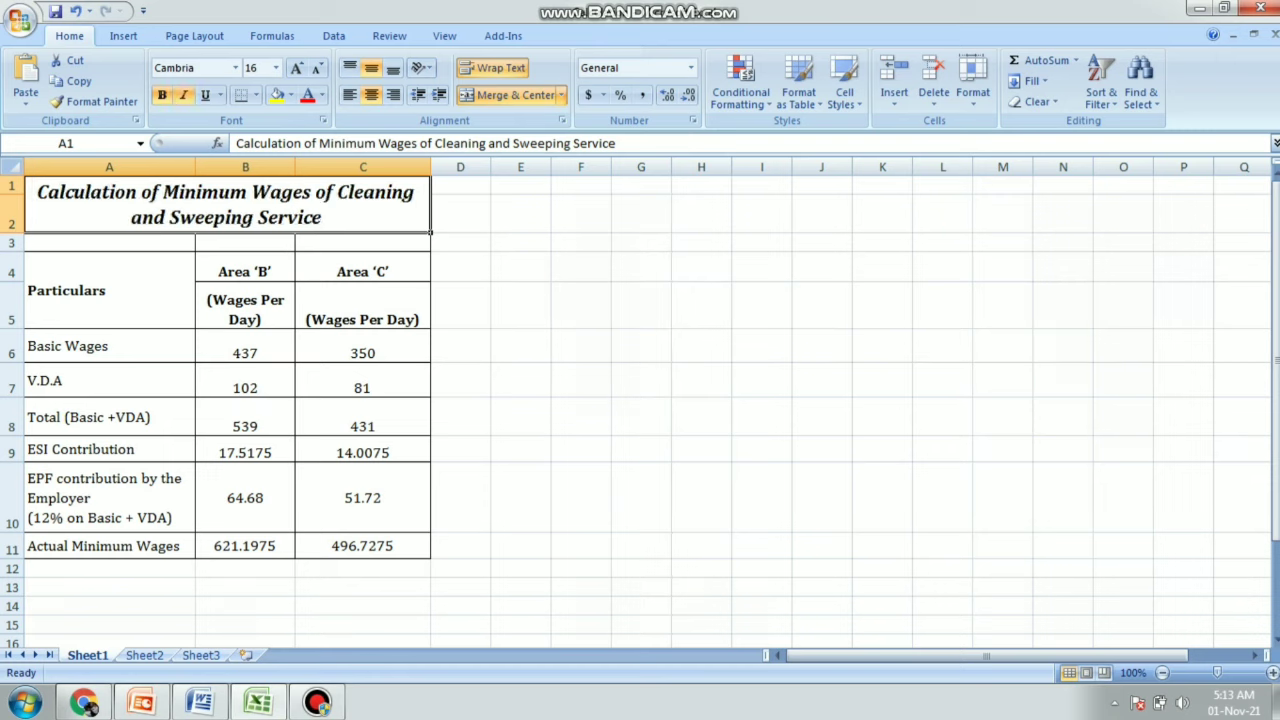
left_click(701, 380)
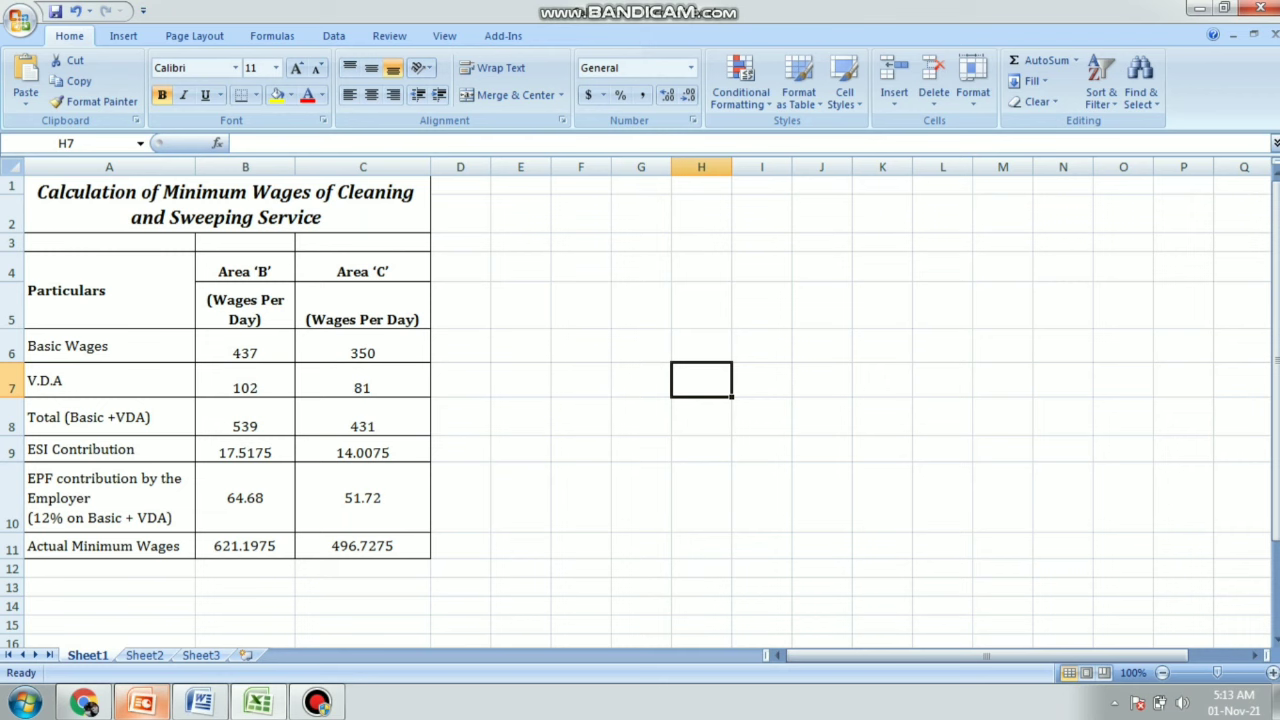
mouse_move(141, 703)
left_click(140, 600)
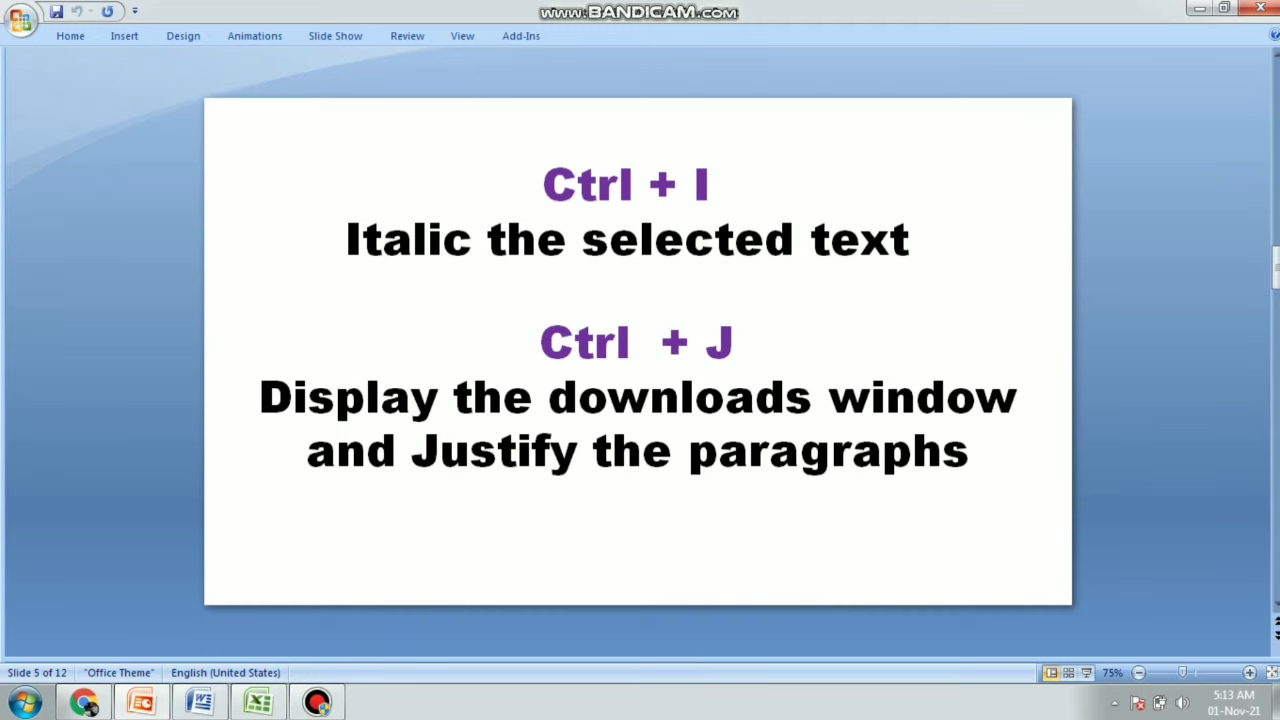
Open Chrome's Downloads list in a new tab, page through older entries, then minimise Chrome
left_click(84, 703)
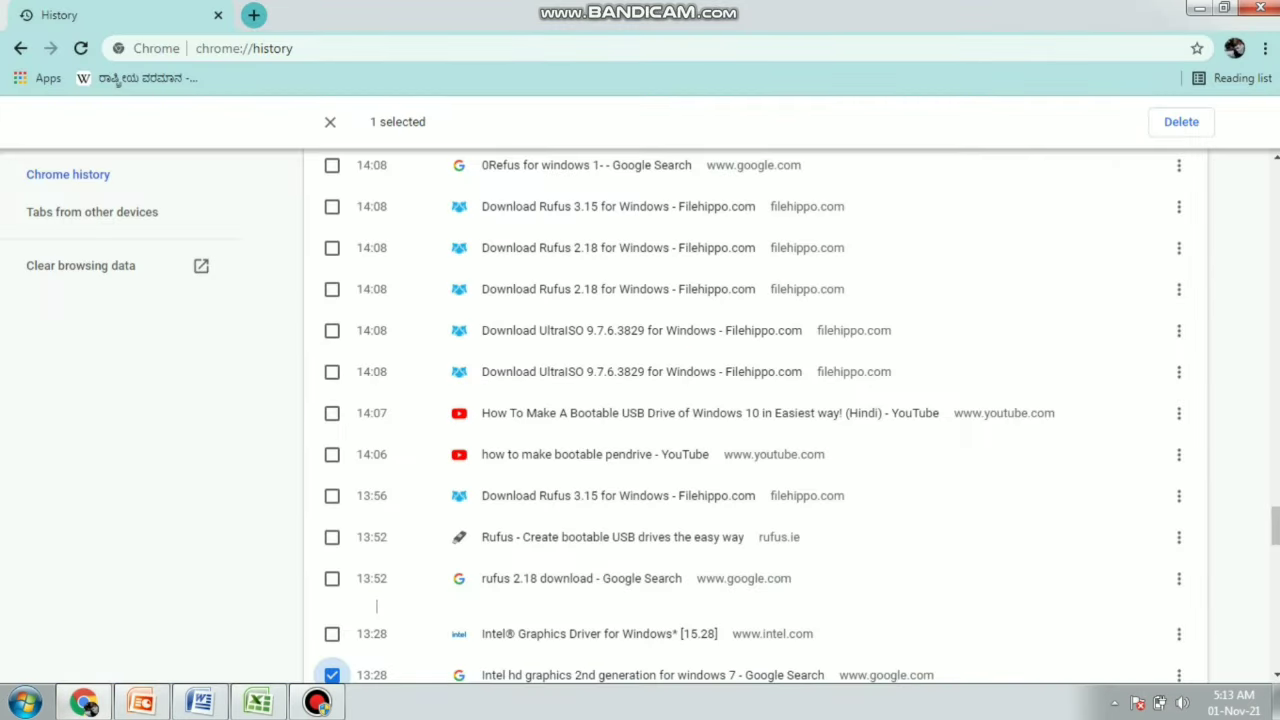
left_click(254, 15)
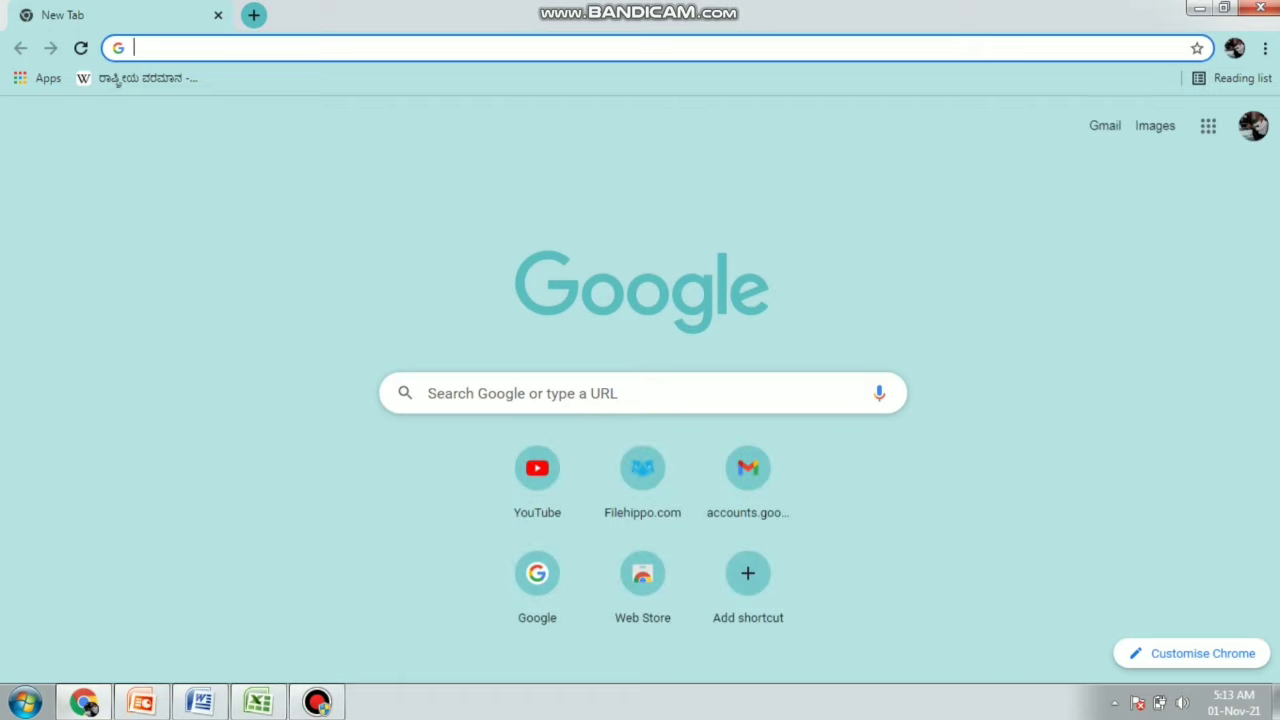
key("ctrl+j")
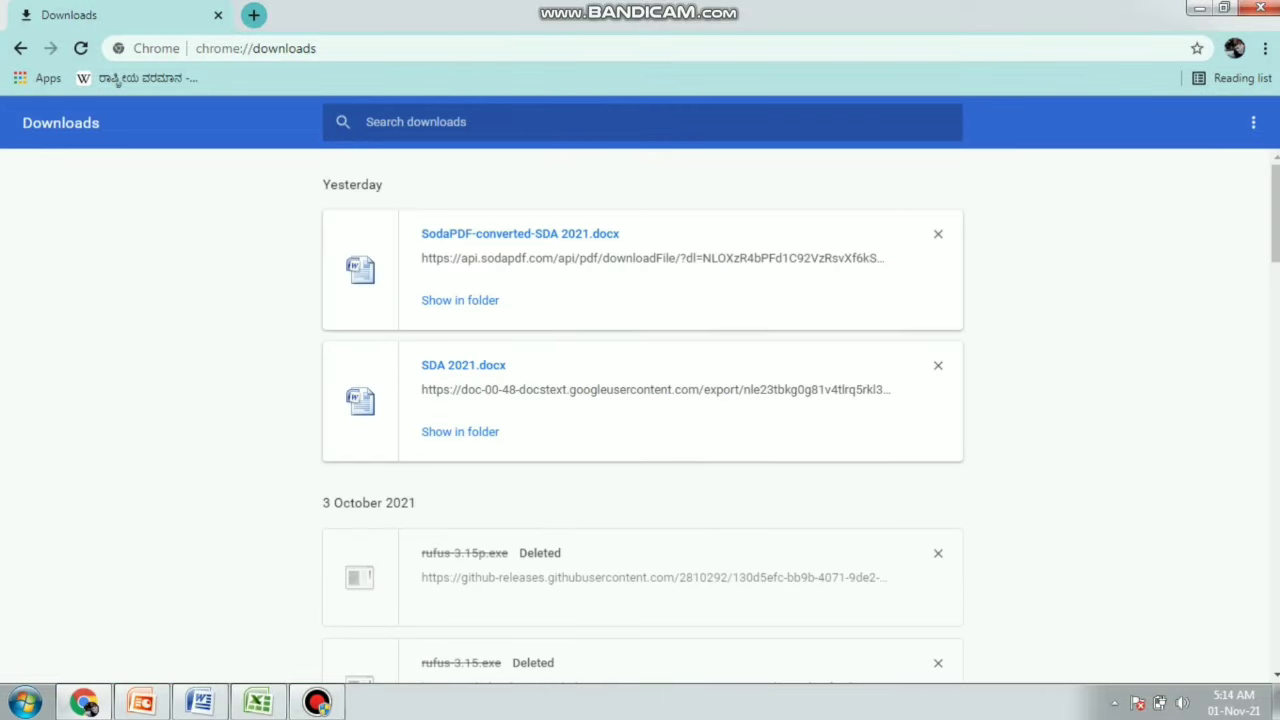
key("Page_Down")
key("Page_Down")
key("Page_Down")
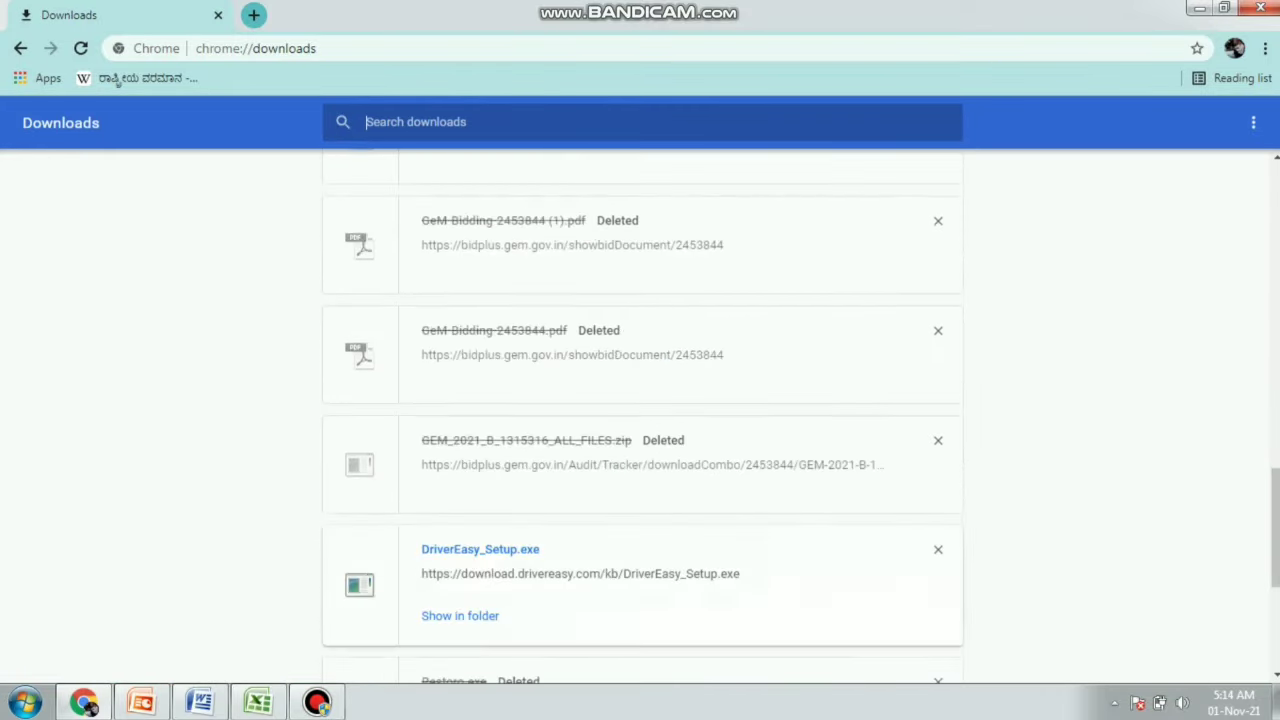
key("Page_Down")
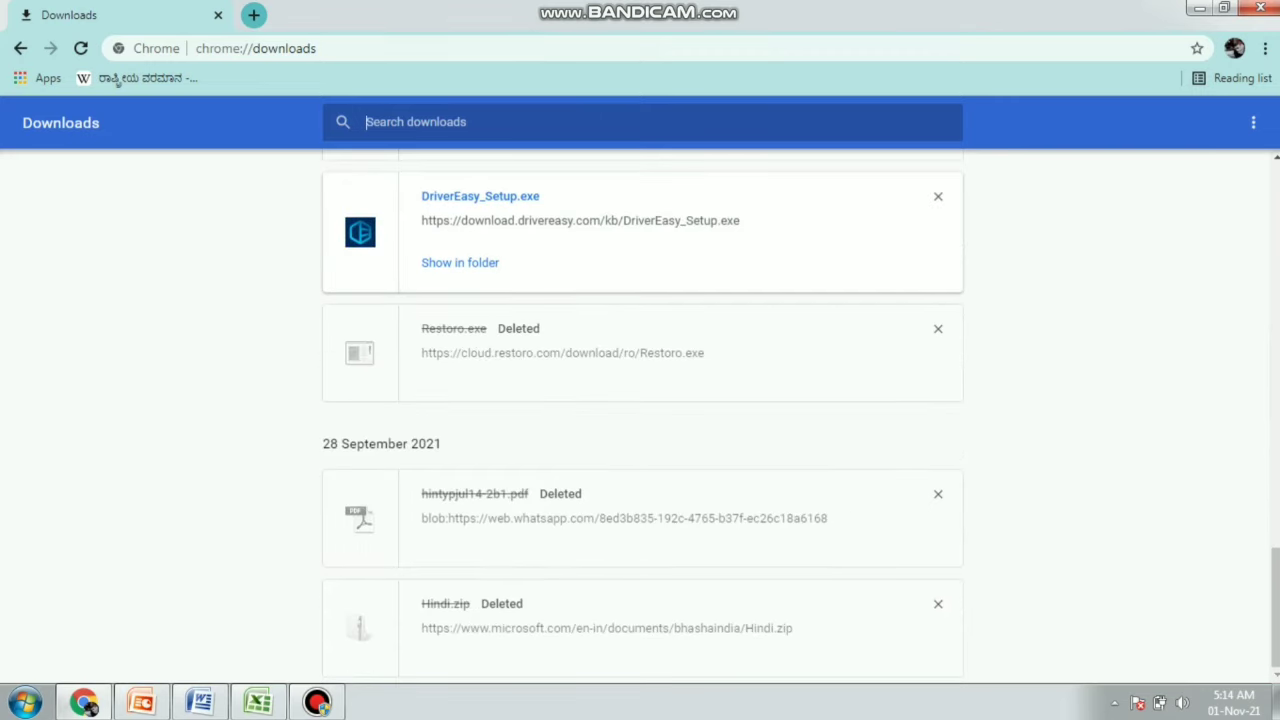
left_click(1199, 9)
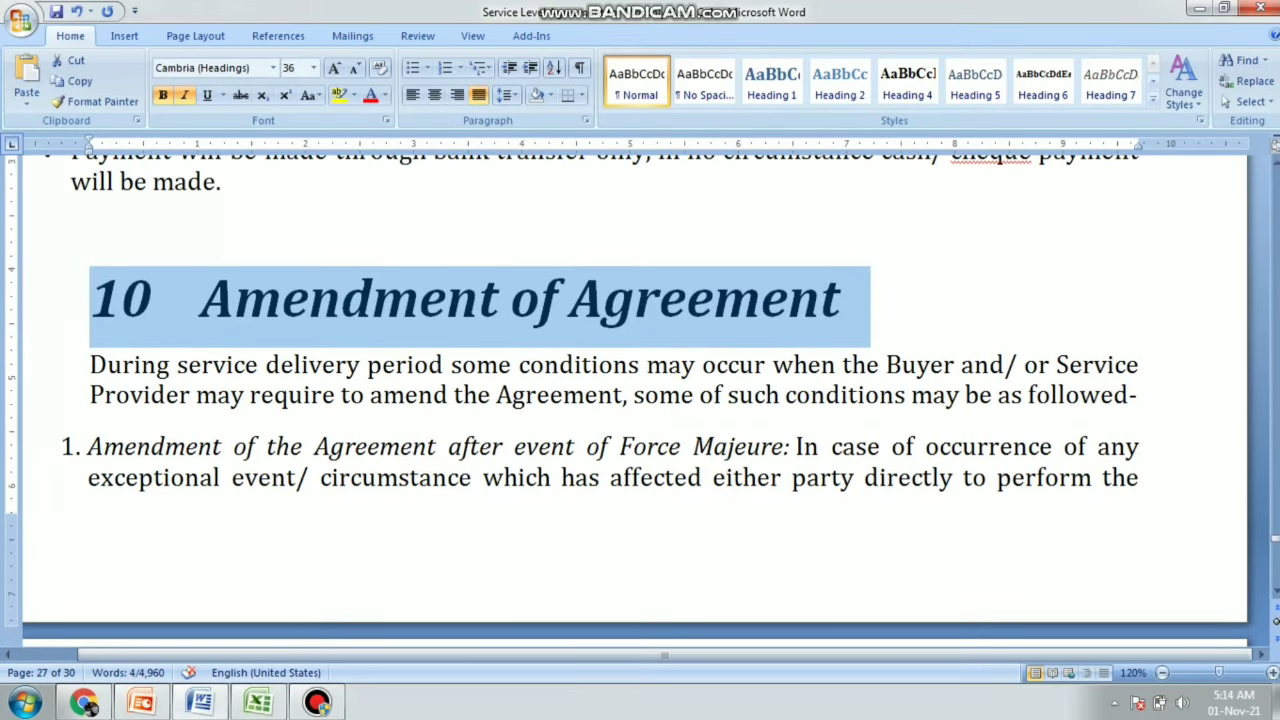
Select the agreement-variation clauses and centre them with Ctrl+E
left_click(386, 363)
scroll(642, 568, "down", 3)
scroll(642, 568, "down", 6)
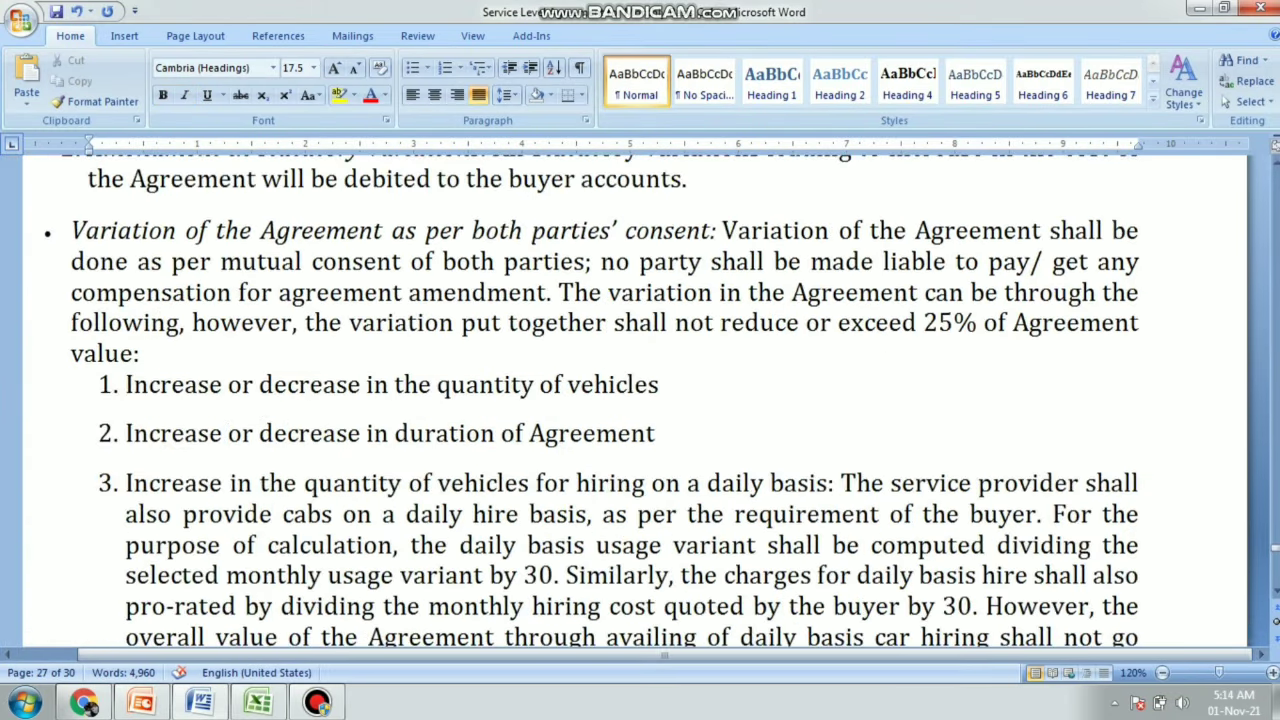
scroll(642, 568, "down", 2)
scroll(642, 568, "up", 1)
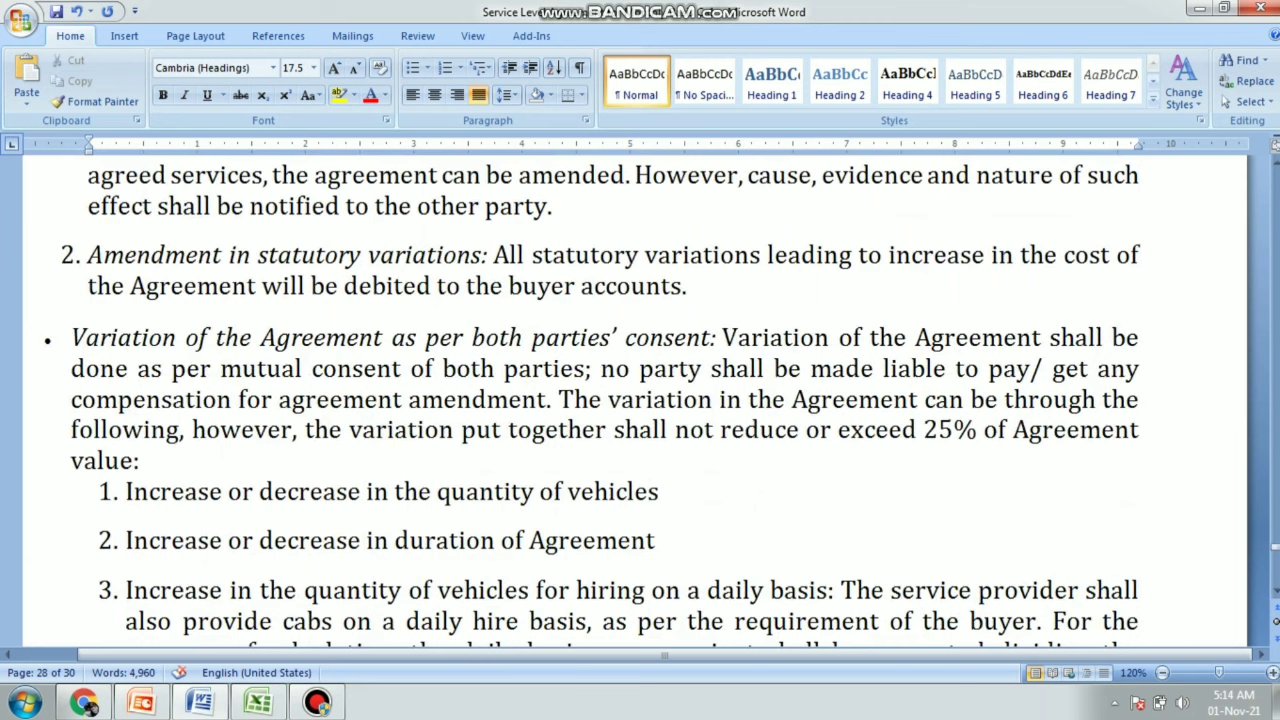
scroll(648, 400, "down", 3, "ctrl")
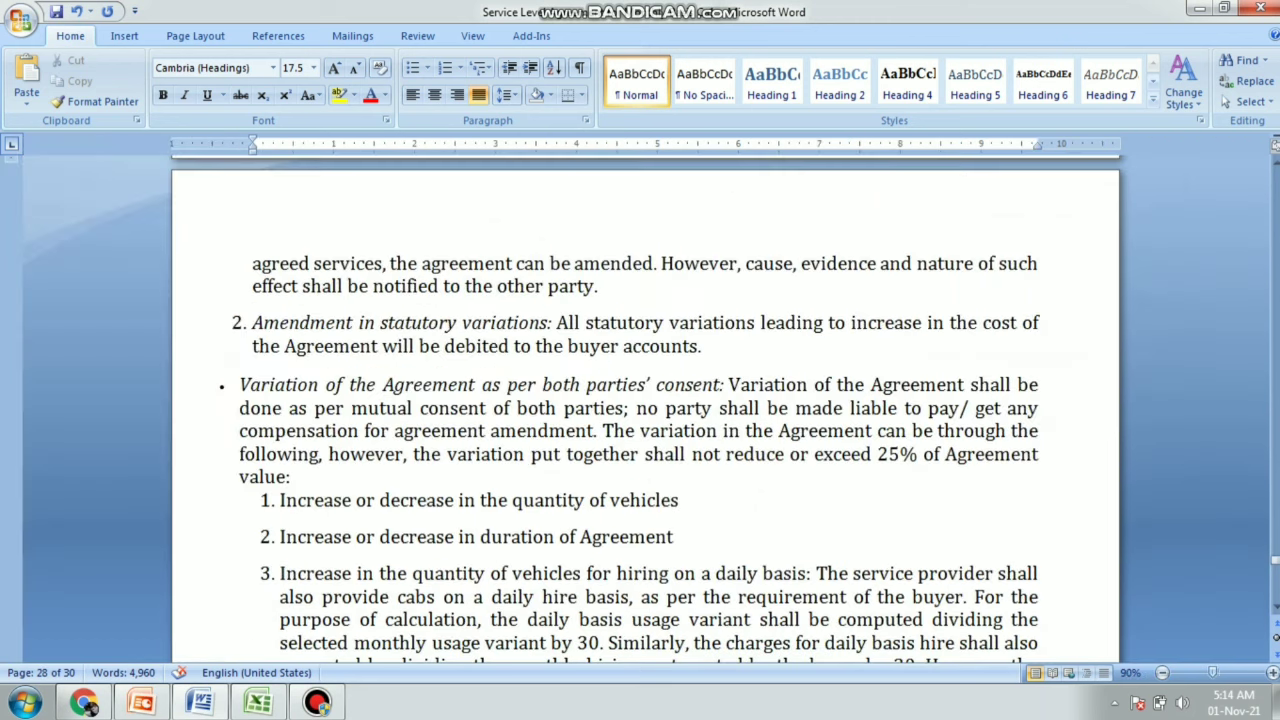
key("shift+Down")
key("shift+Down")
key("shift+Down")
key("shift+Down")
key("shift+Down")
key("shift+Down")
key("shift+Down")
key("shift+Down")
key("shift+Down")
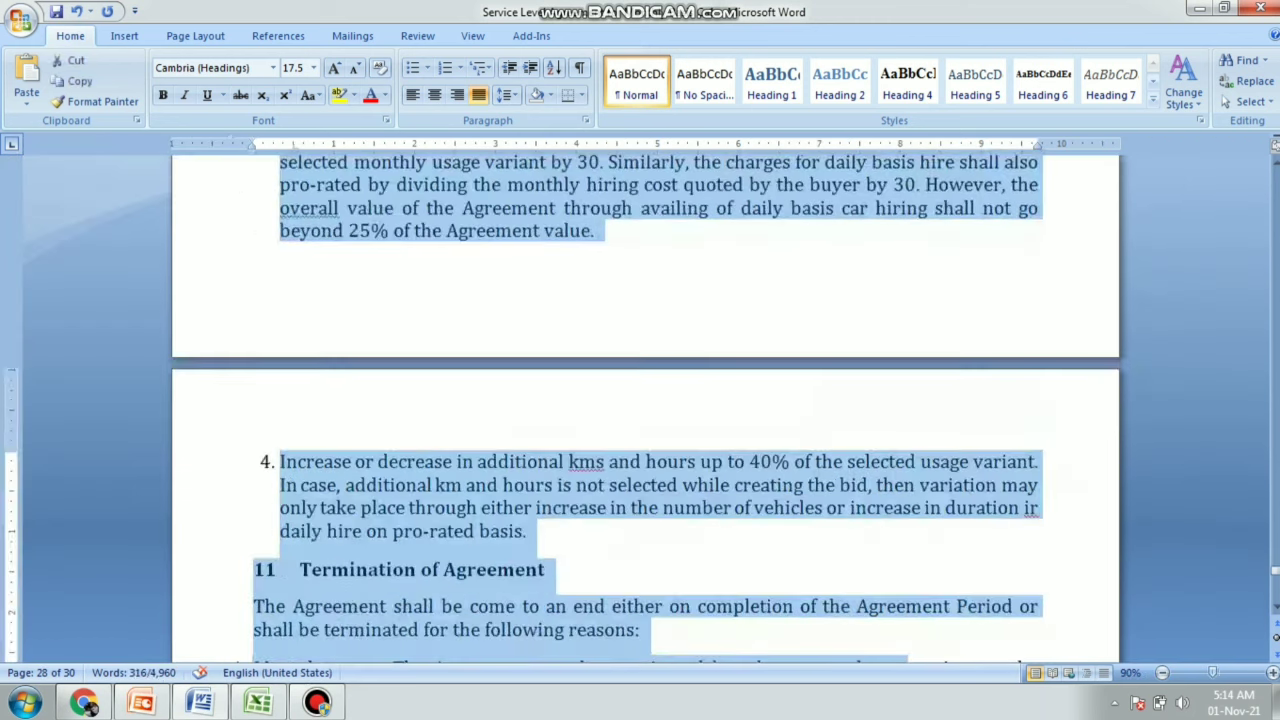
key("ctrl+e")
left_click(686, 229)
Reselect the clauses and make them justified with Ctrl+J
scroll(686, 229, "up", 6)
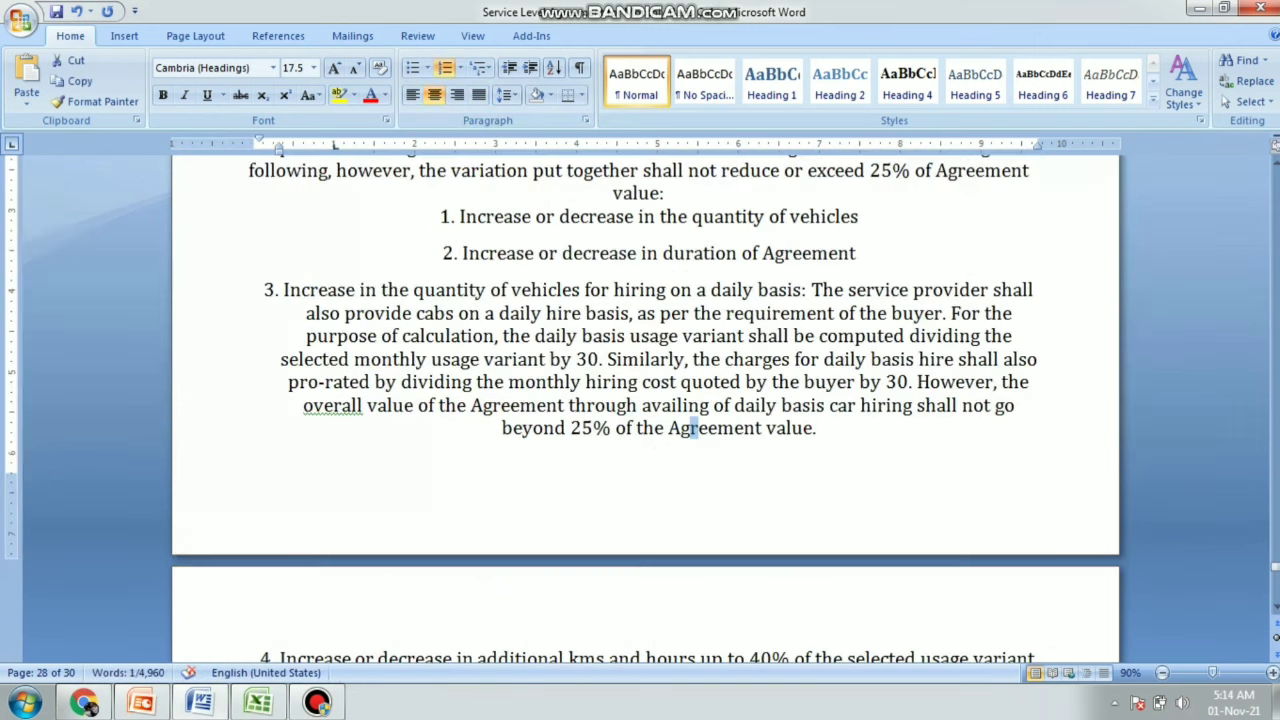
scroll(640, 400, "up", 2)
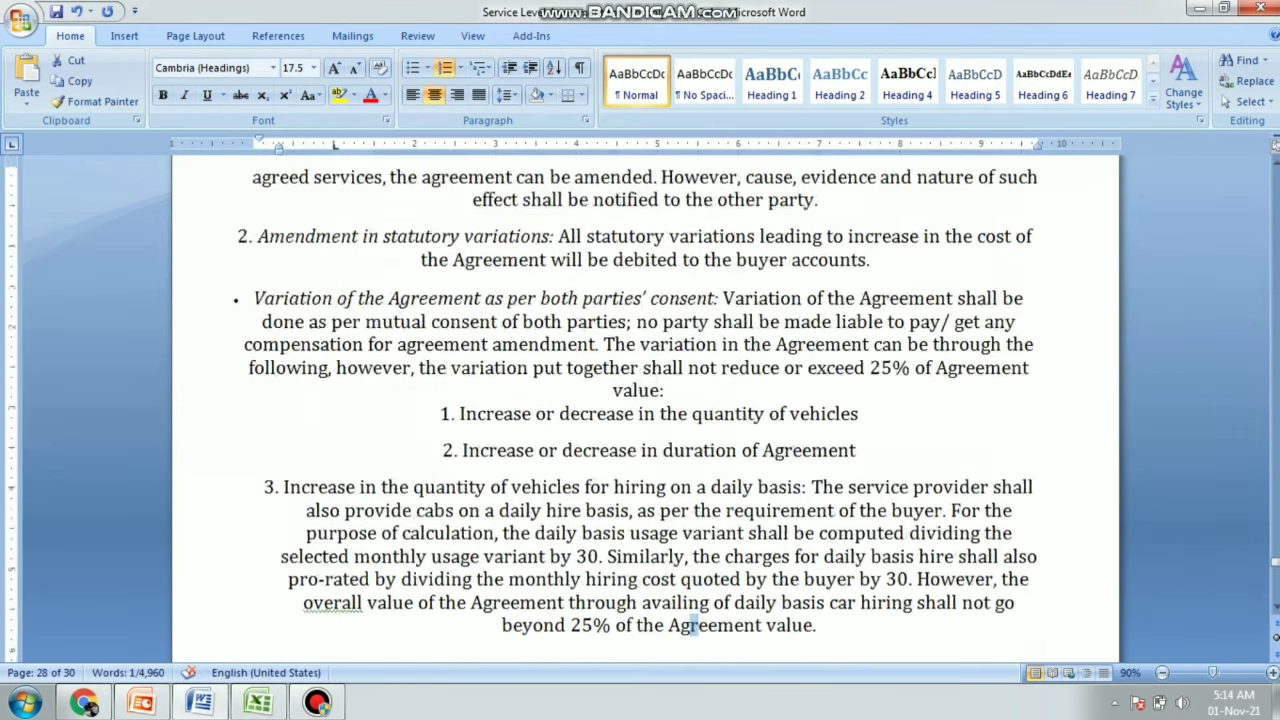
left_click(567, 299)
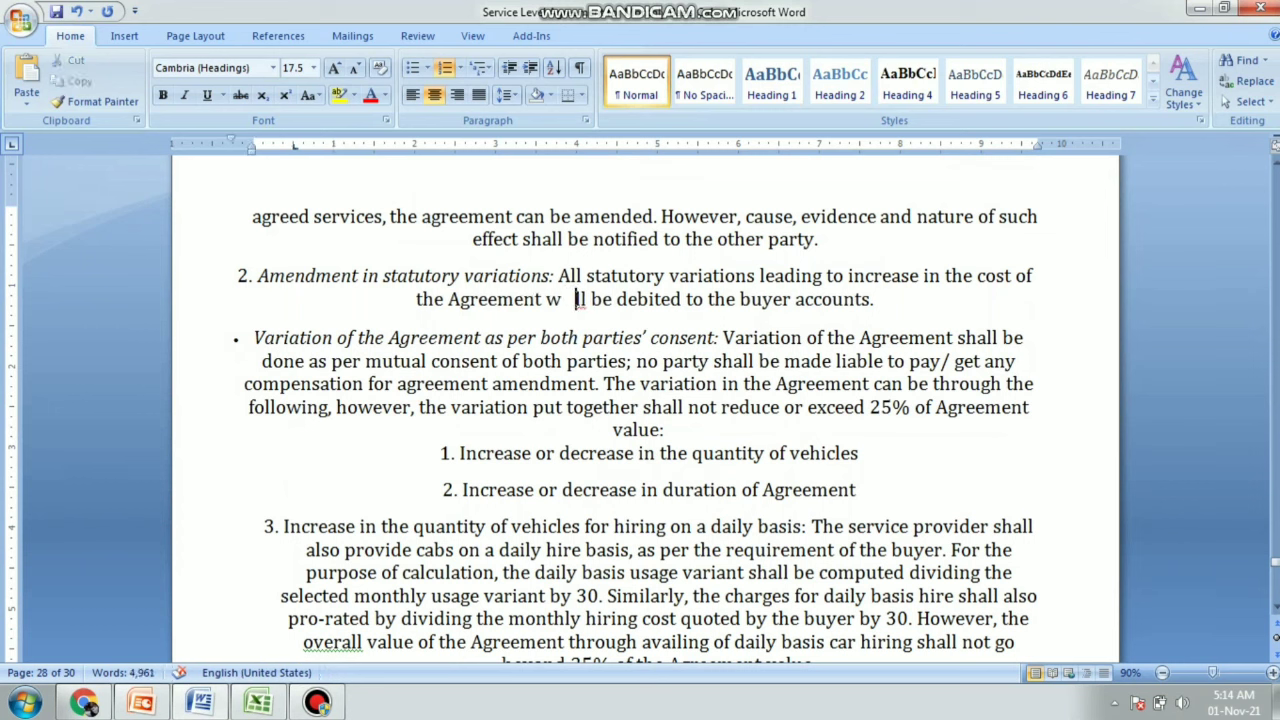
mouse_move(998, 216)
left_mouse_down()
mouse_move(880, 300)
mouse_move(1020, 642)
mouse_move(818, 499)
left_mouse_up()
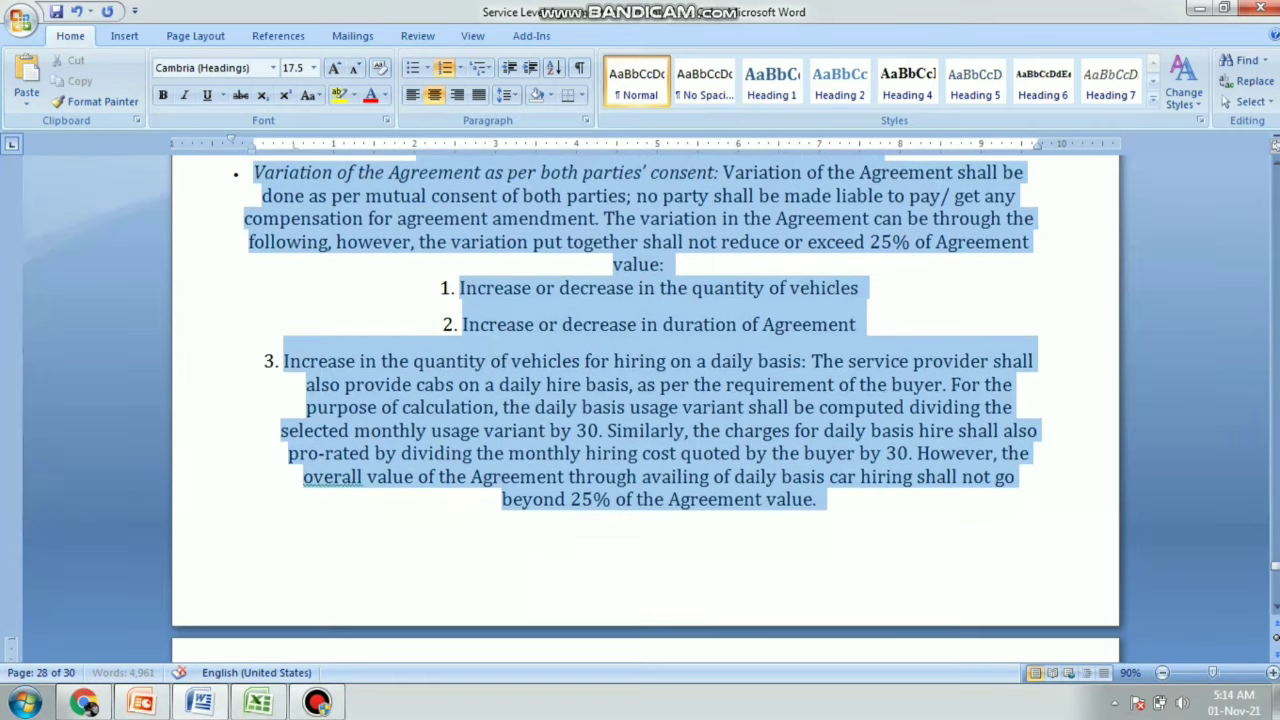
left_click(1020, 476)
scroll(1020, 476, "up", 3)
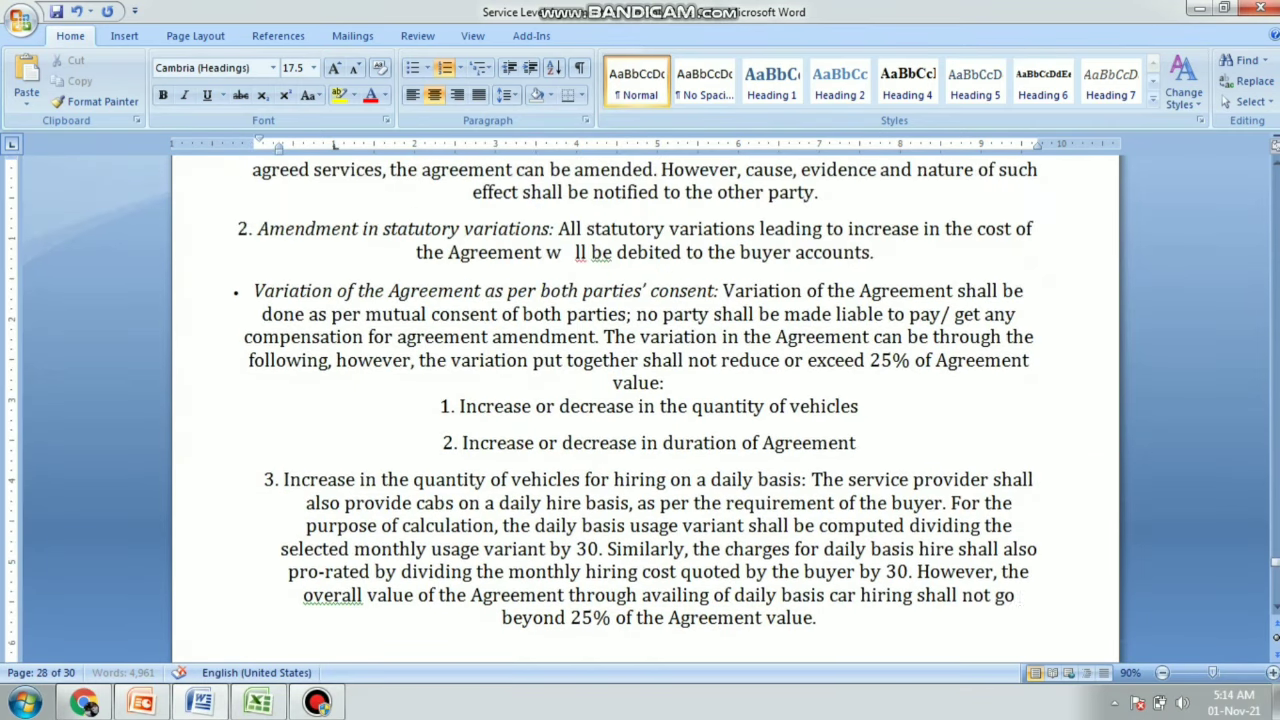
scroll(1020, 476, "up", 1)
mouse_move(258, 268)
left_mouse_down()
mouse_move(848, 178)
mouse_move(936, 578)
left_mouse_up()
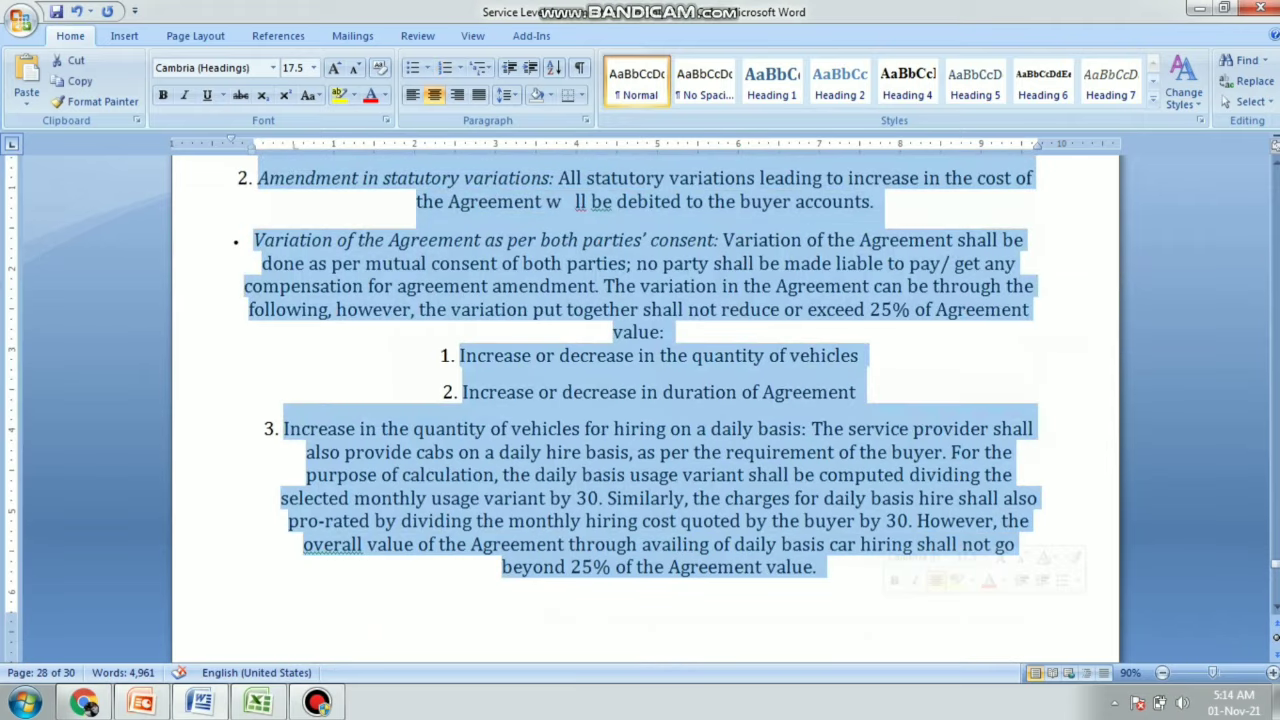
key("ctrl+j")
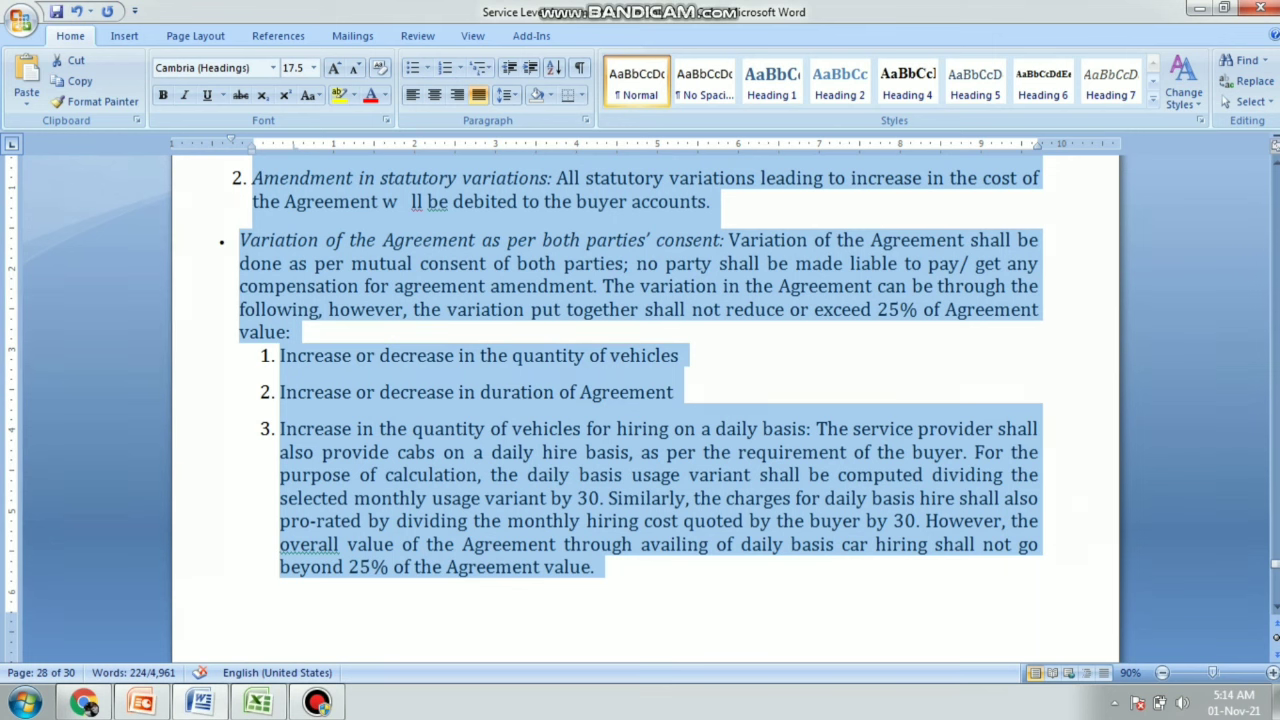
Scroll back up and return to the PowerPoint slides
scroll(645, 400, "up", 1)
scroll(645, 400, "up", 2)
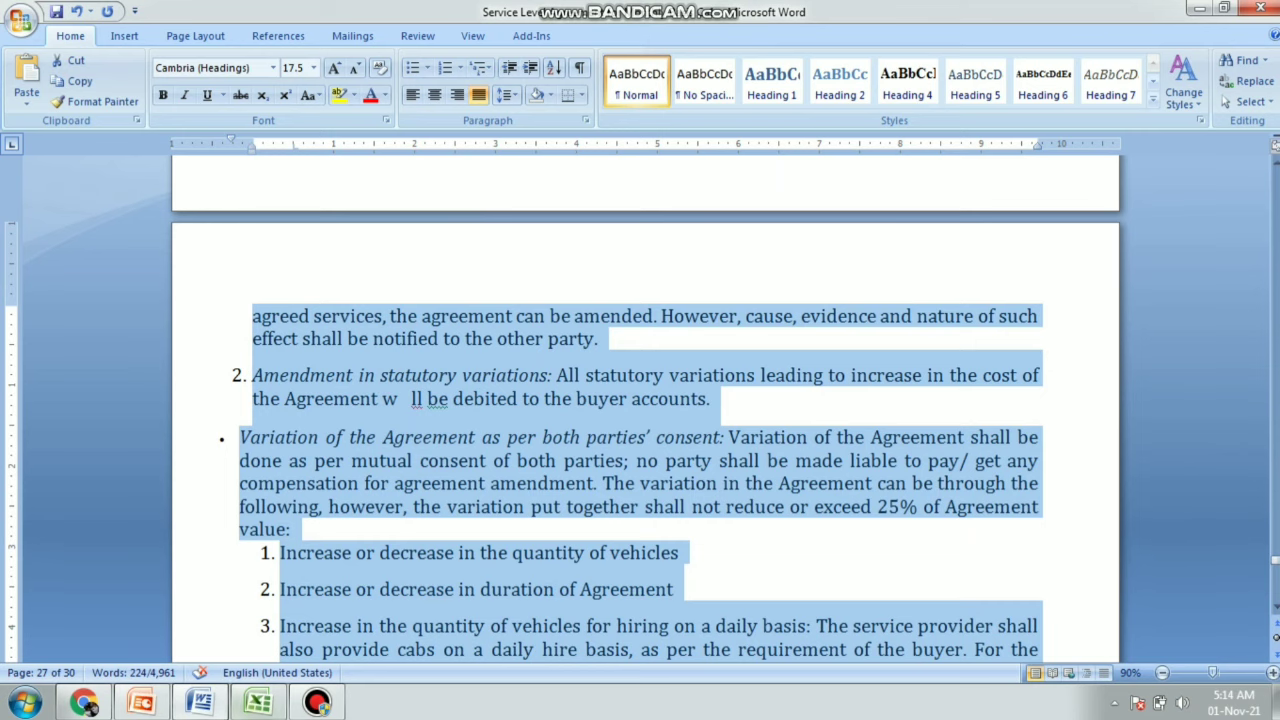
left_click(141, 703)
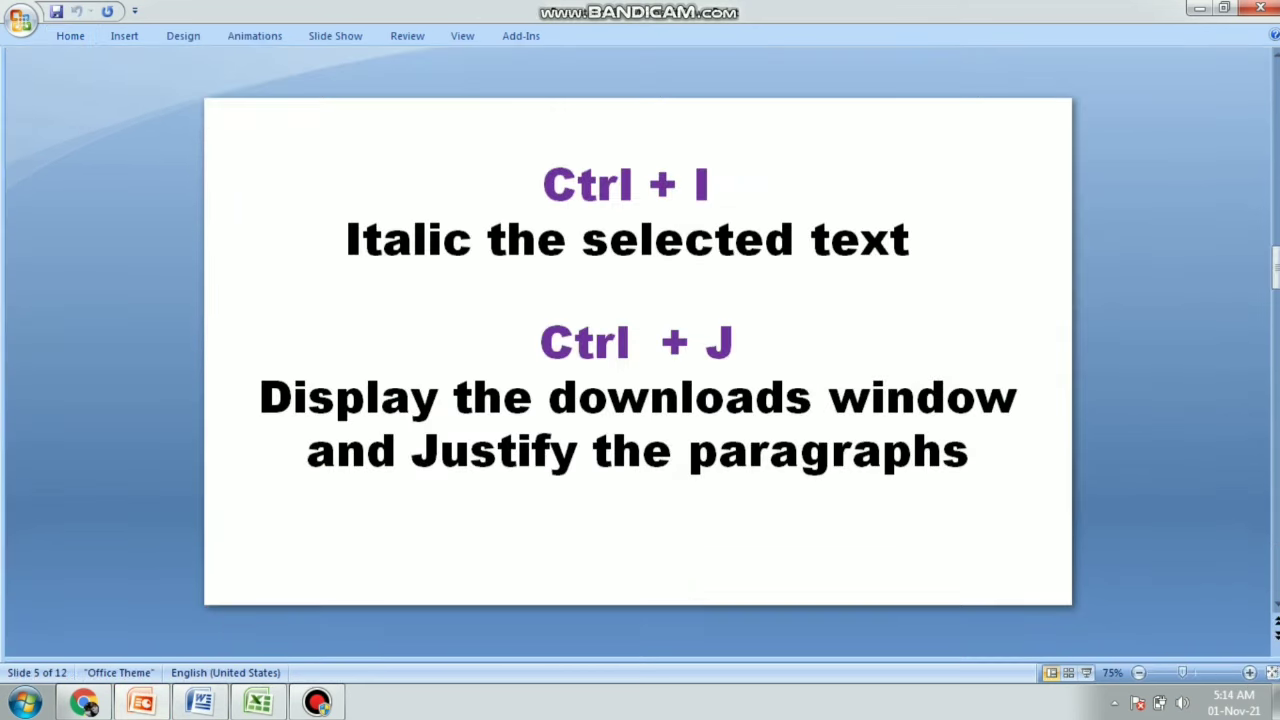
Advance to slide 6 on Ctrl+K and Ctrl+L, then switch to the Excel wage sheet
key("Page_Down")
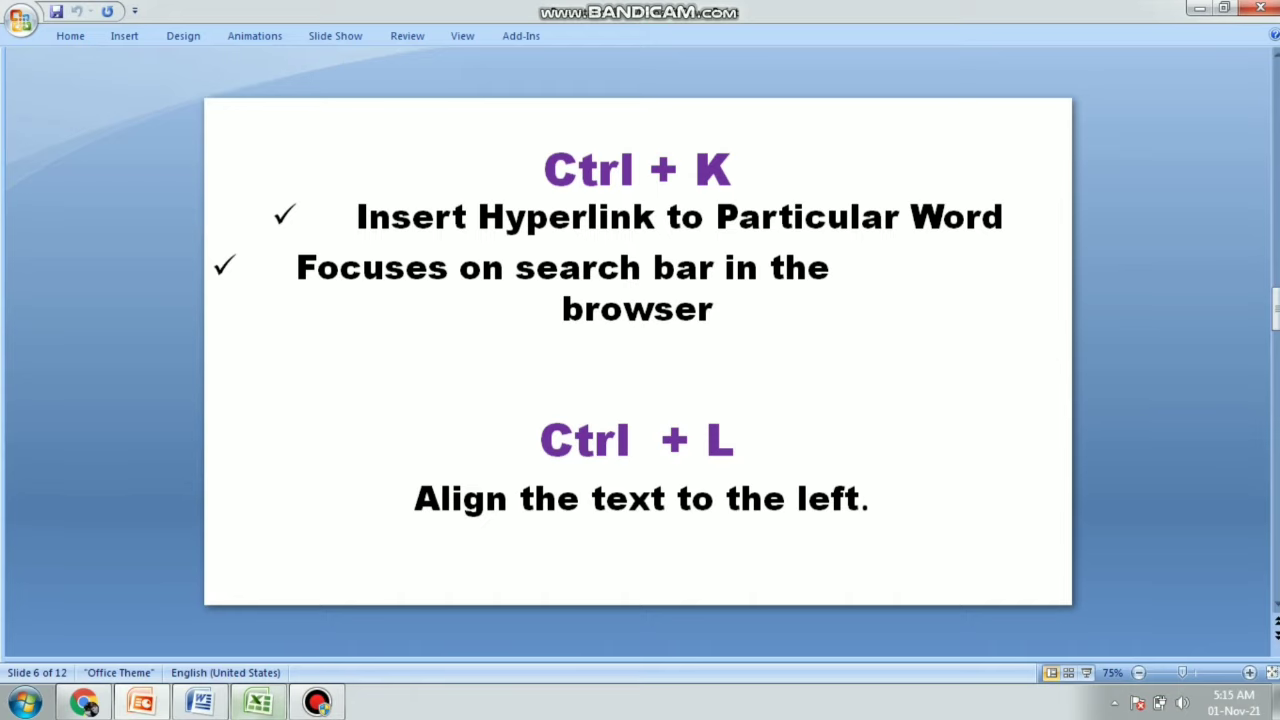
left_click(258, 702)
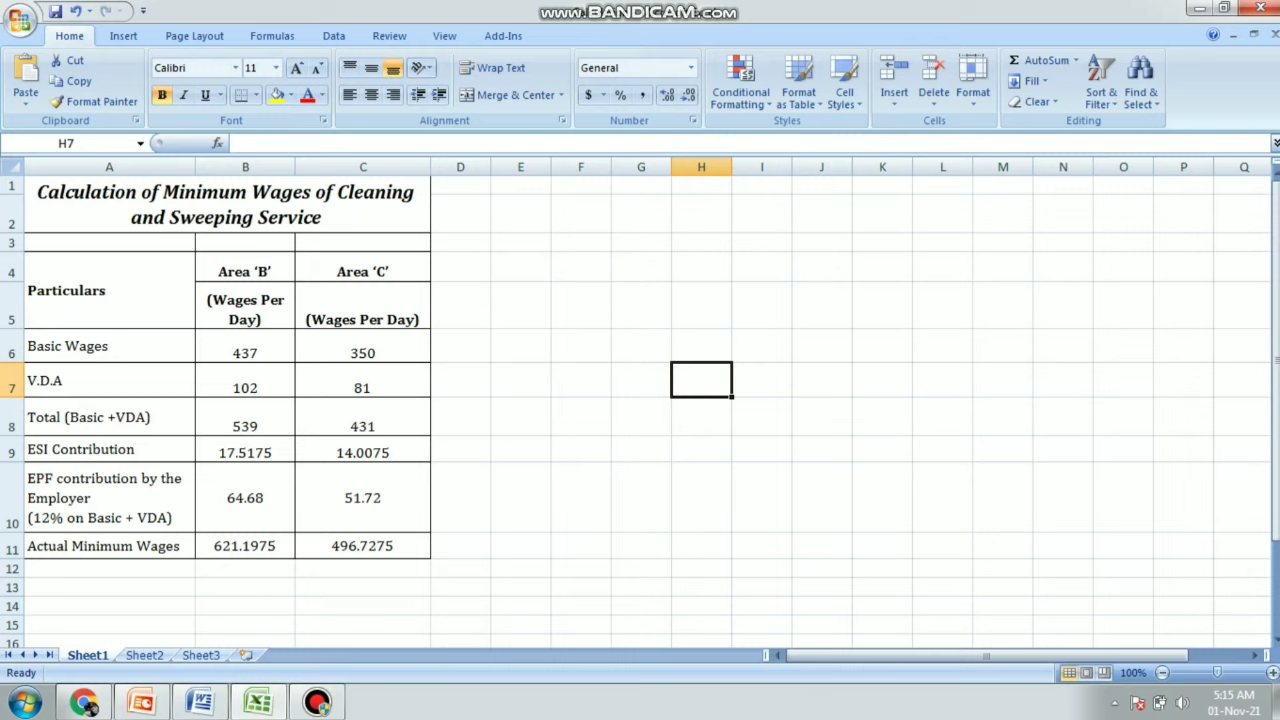
Select cell B6 (437), open Insert Hyperlink with Ctrl+K and browse the drives for a target file
left_click(245, 346)
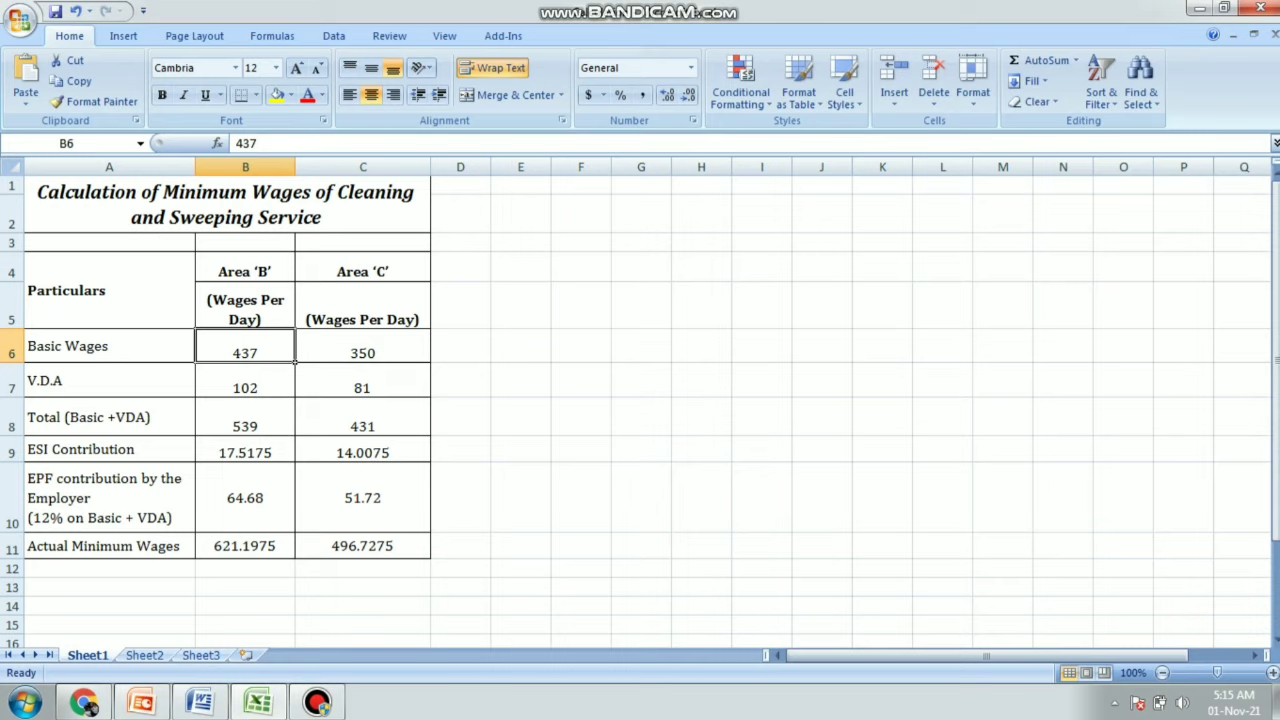
key("ctrl+k")
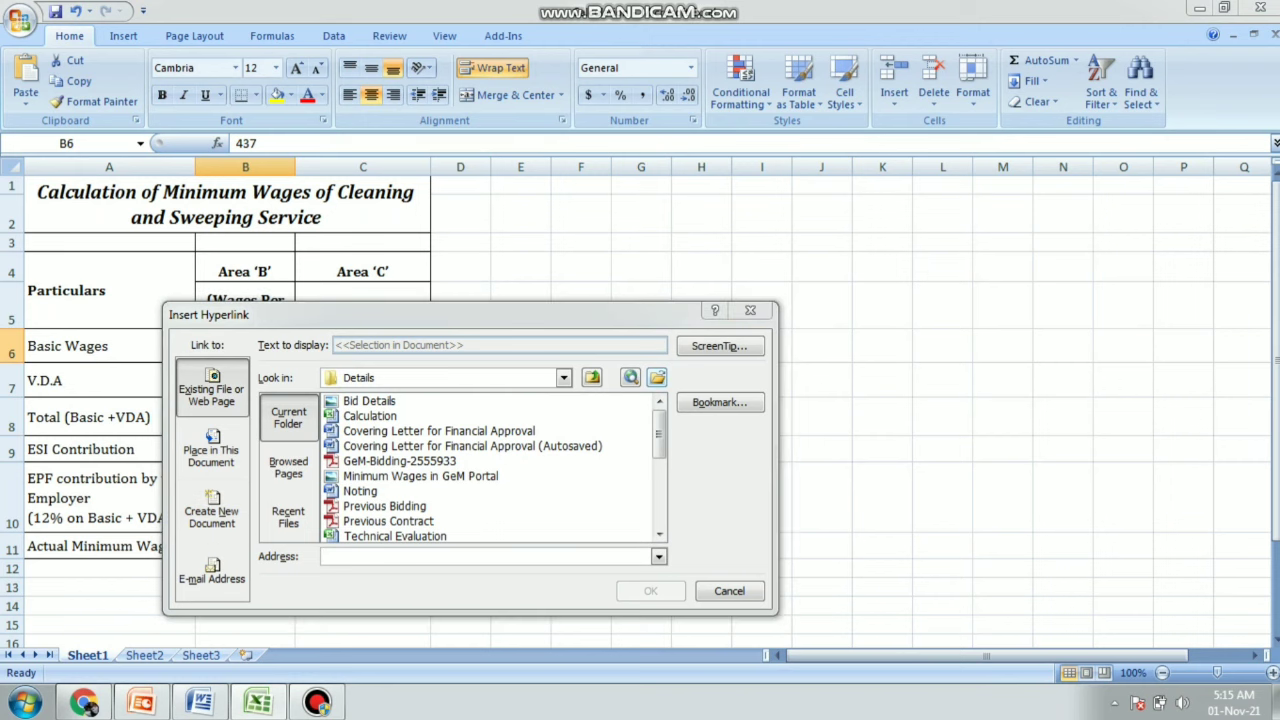
left_click(656, 377)
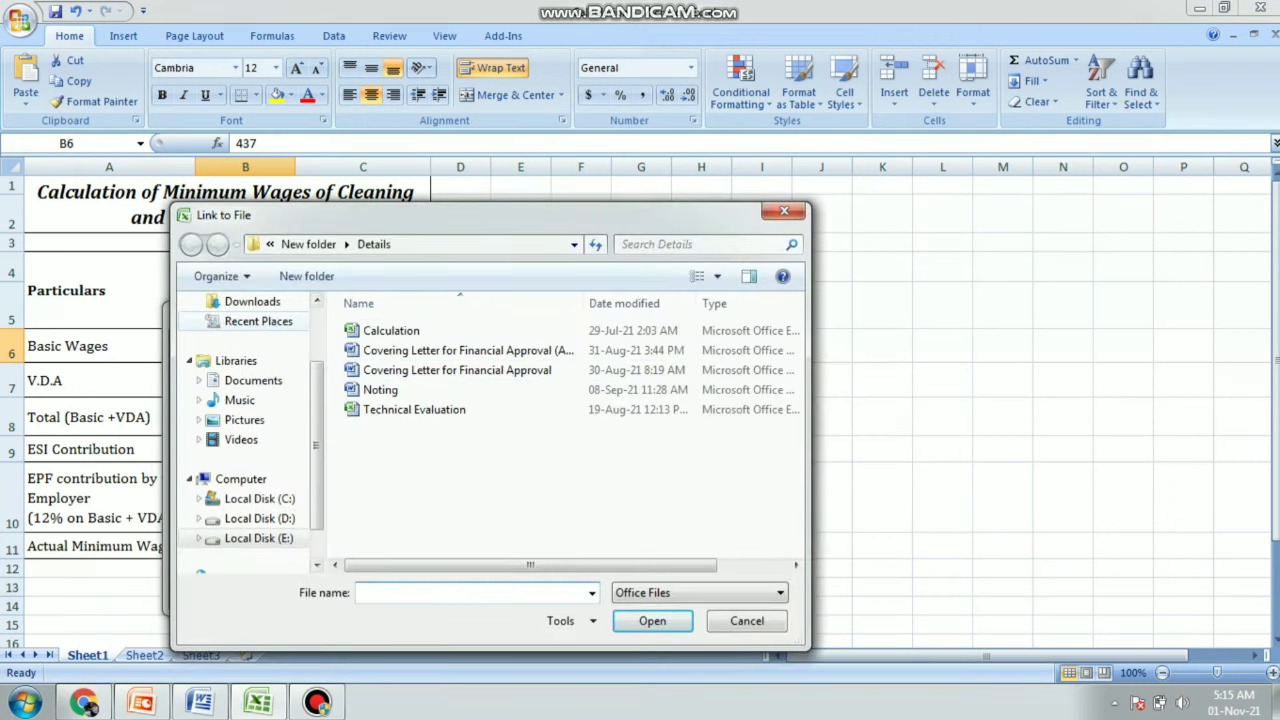
left_click(259, 518)
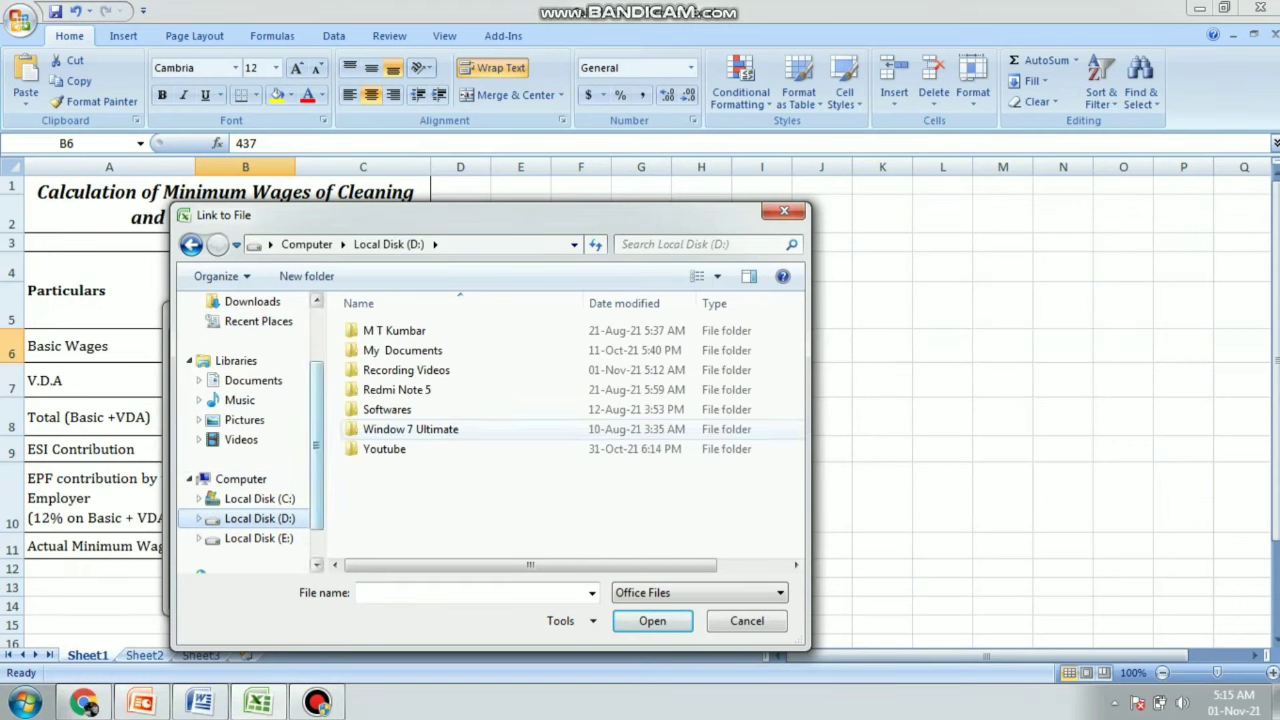
left_click(394, 330)
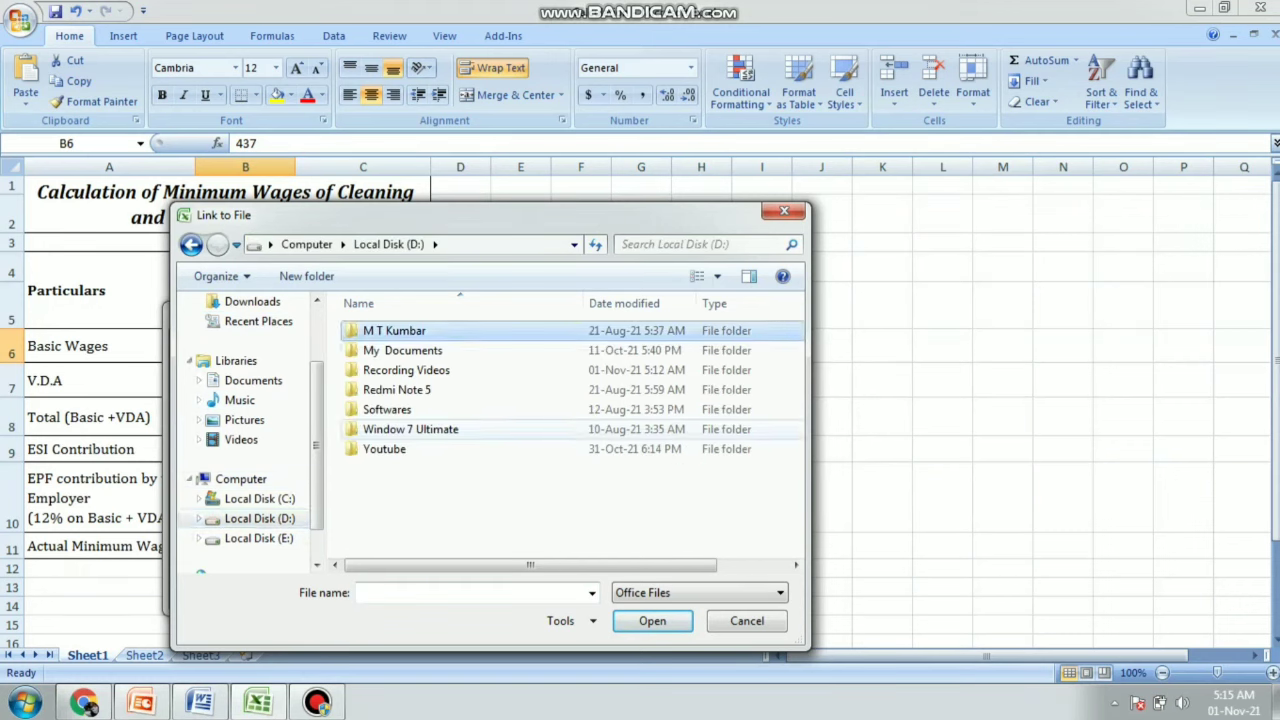
left_click(259, 538)
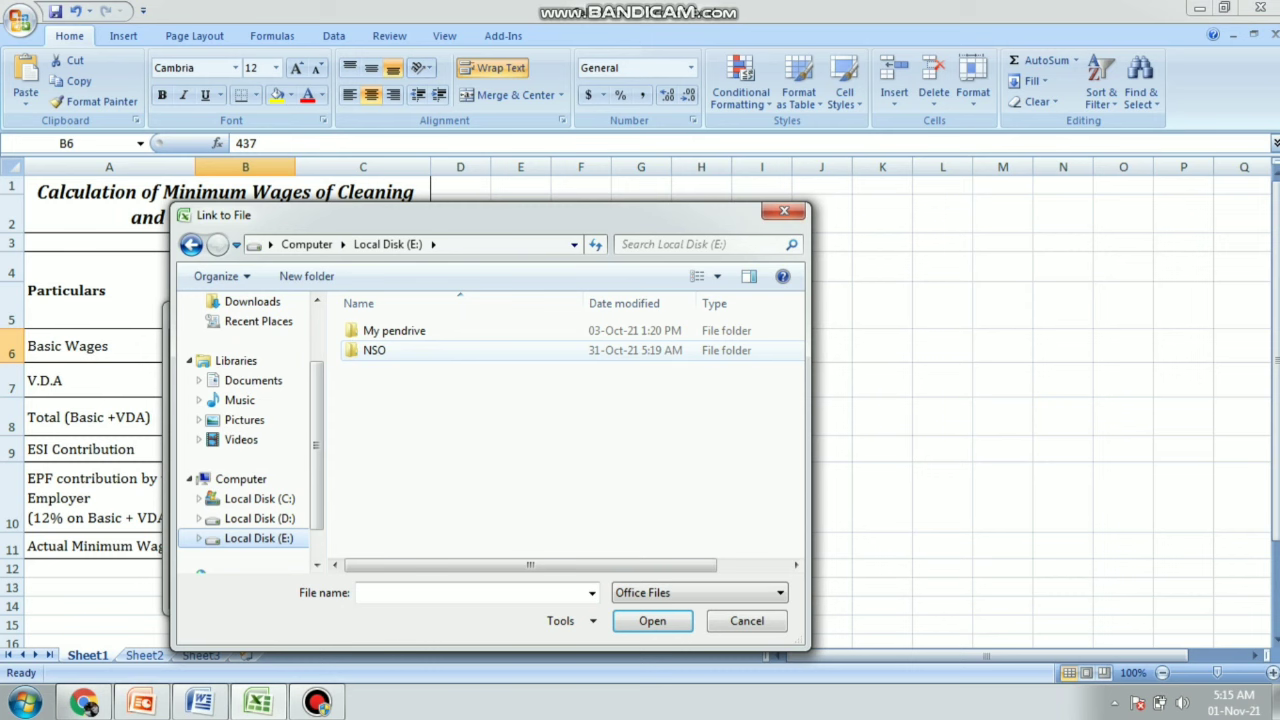
Link B6 to the Technical Evaluation workbook in Cleaning and Sweeping Bidding > New folder
double_click(374, 350)
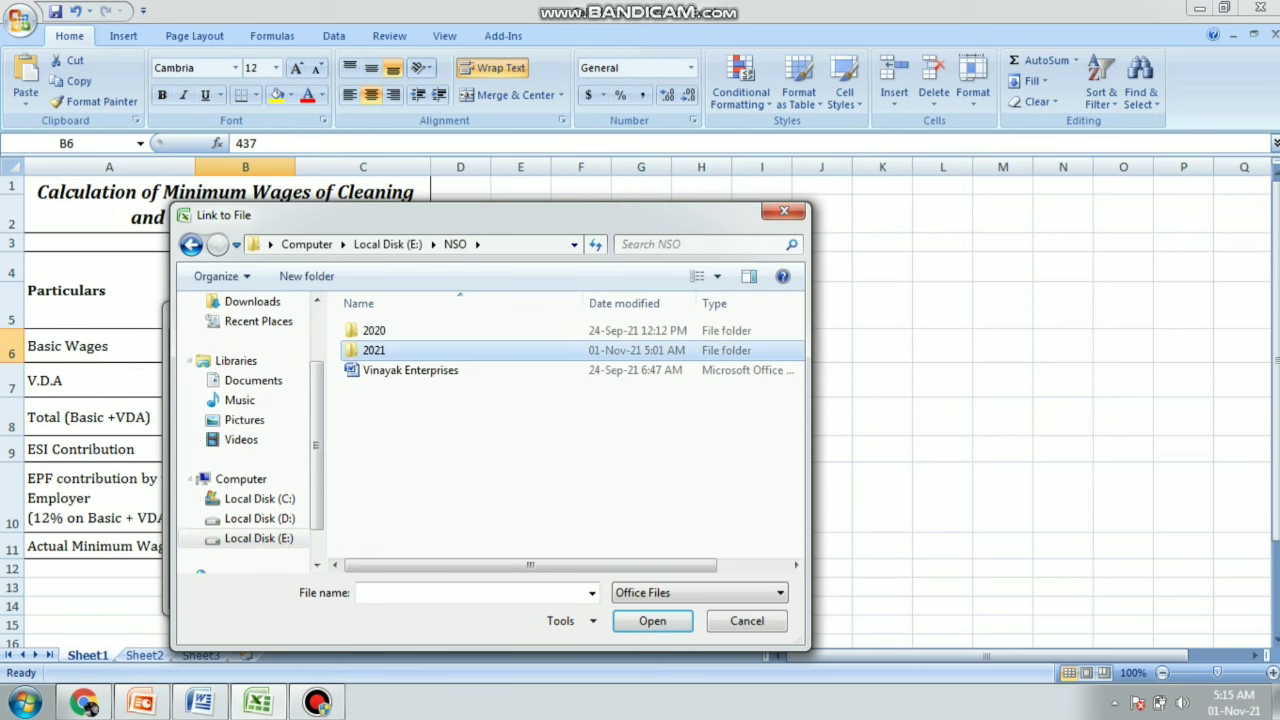
double_click(374, 350)
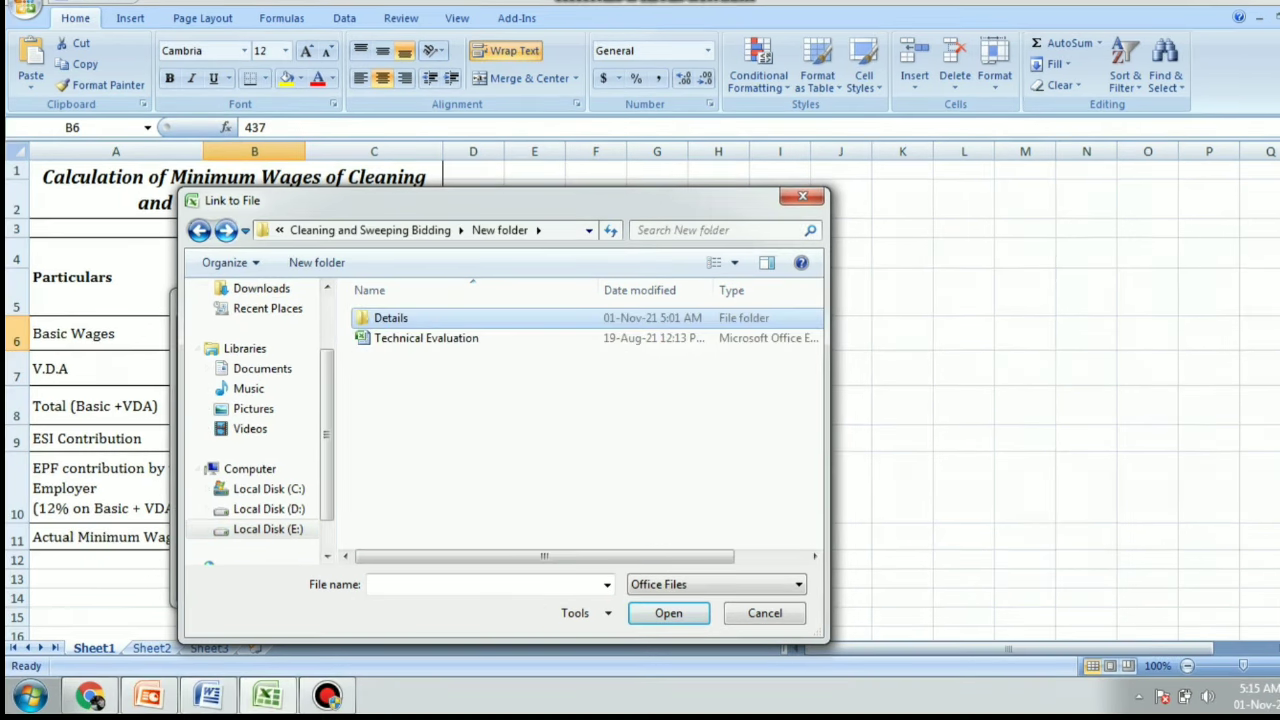
left_click(199, 230)
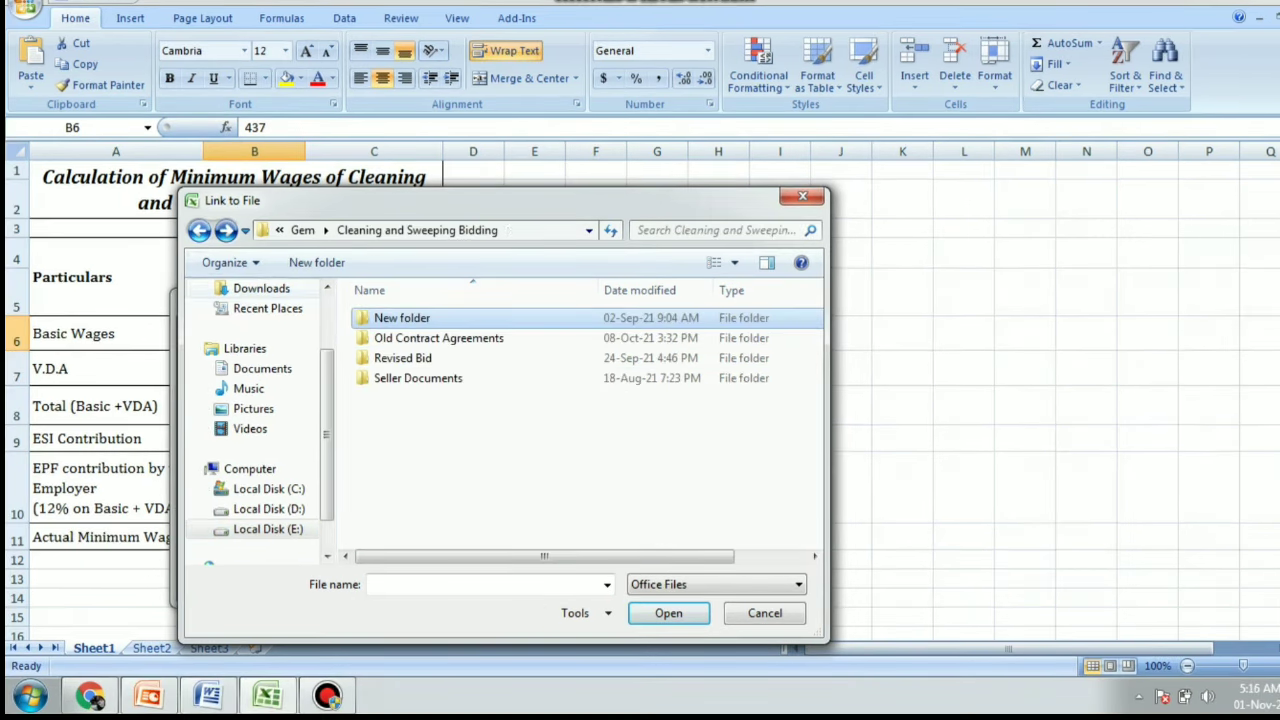
double_click(426, 338)
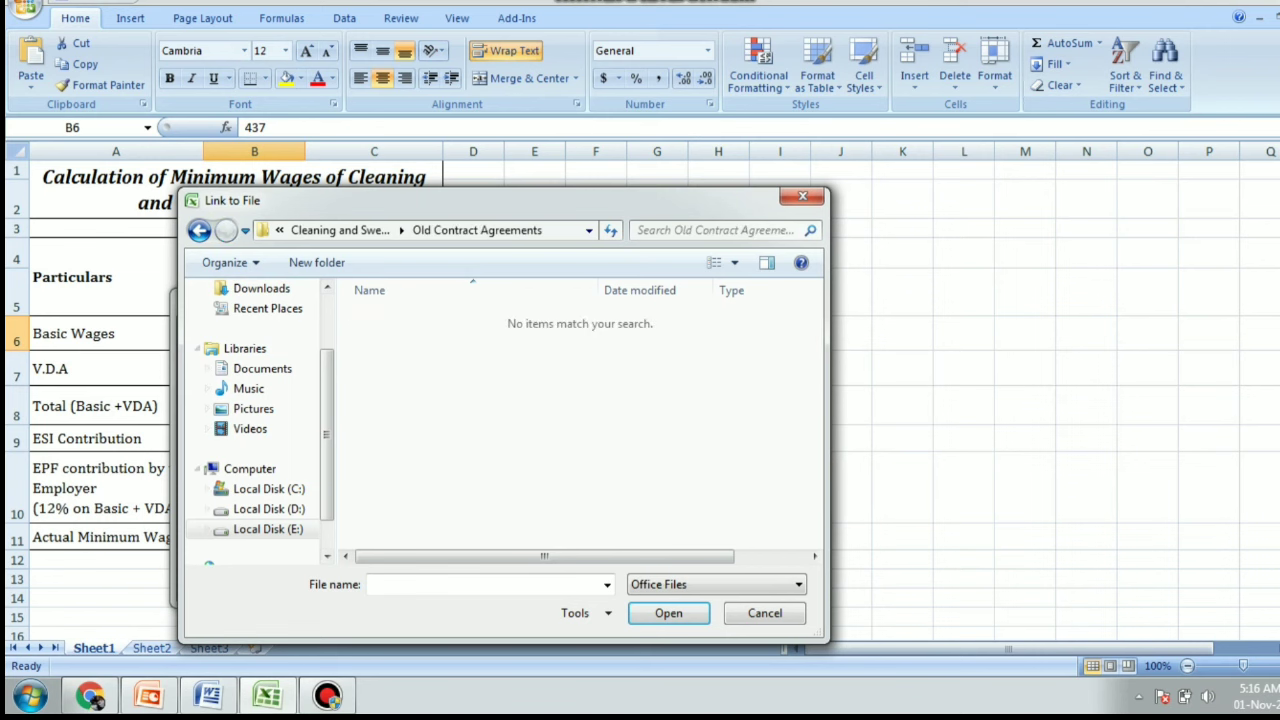
left_click(199, 230)
double_click(420, 317)
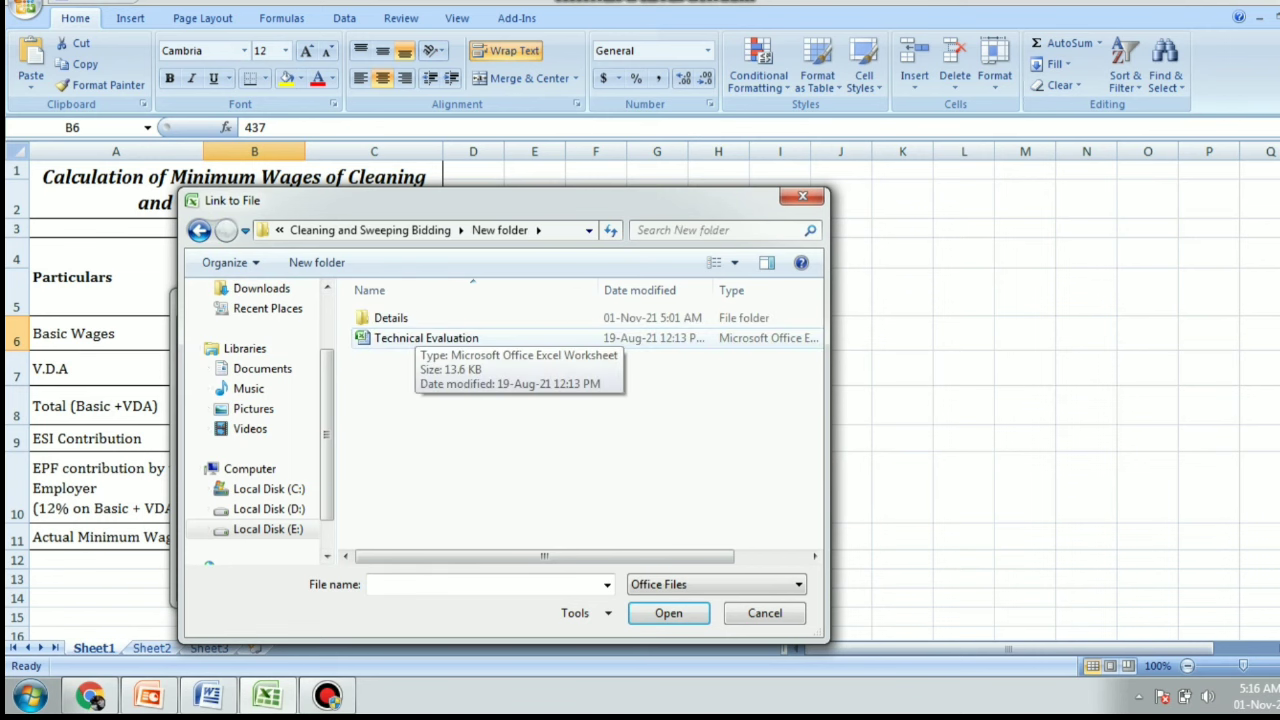
double_click(426, 338)
key("Return")
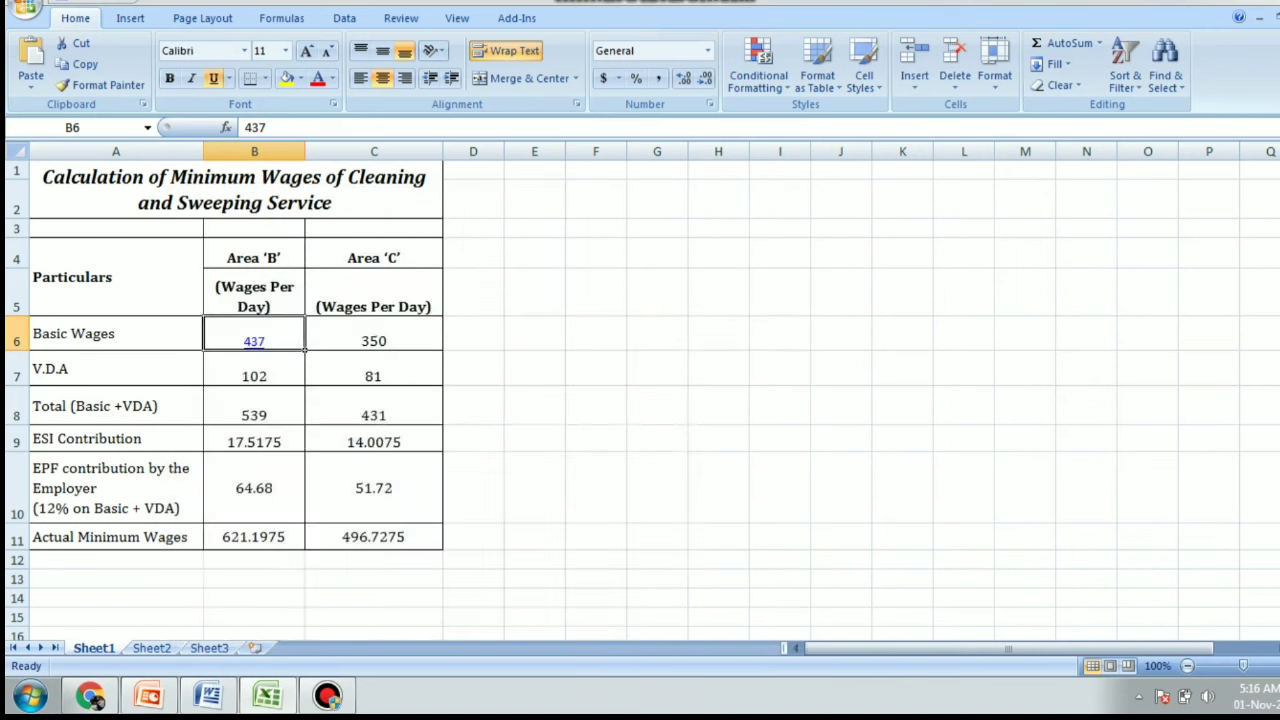
left_click(780, 405)
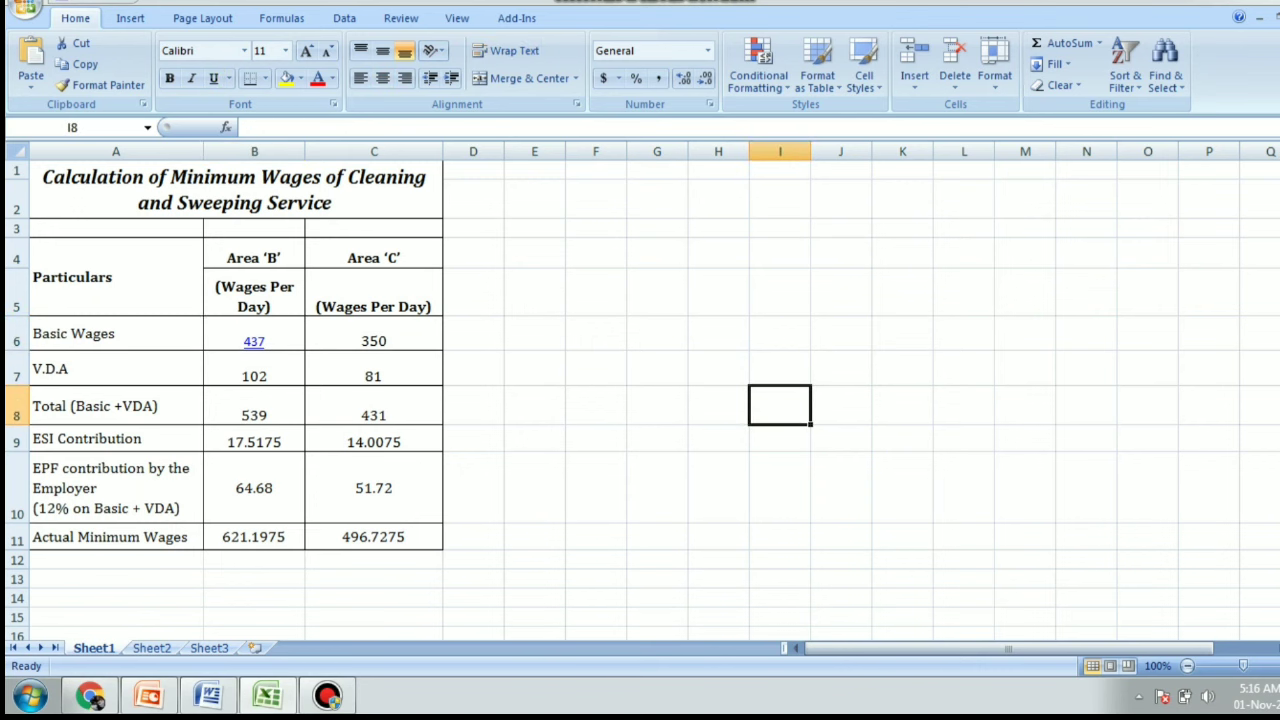
left_click_drag(1243, 665, 1247, 665)
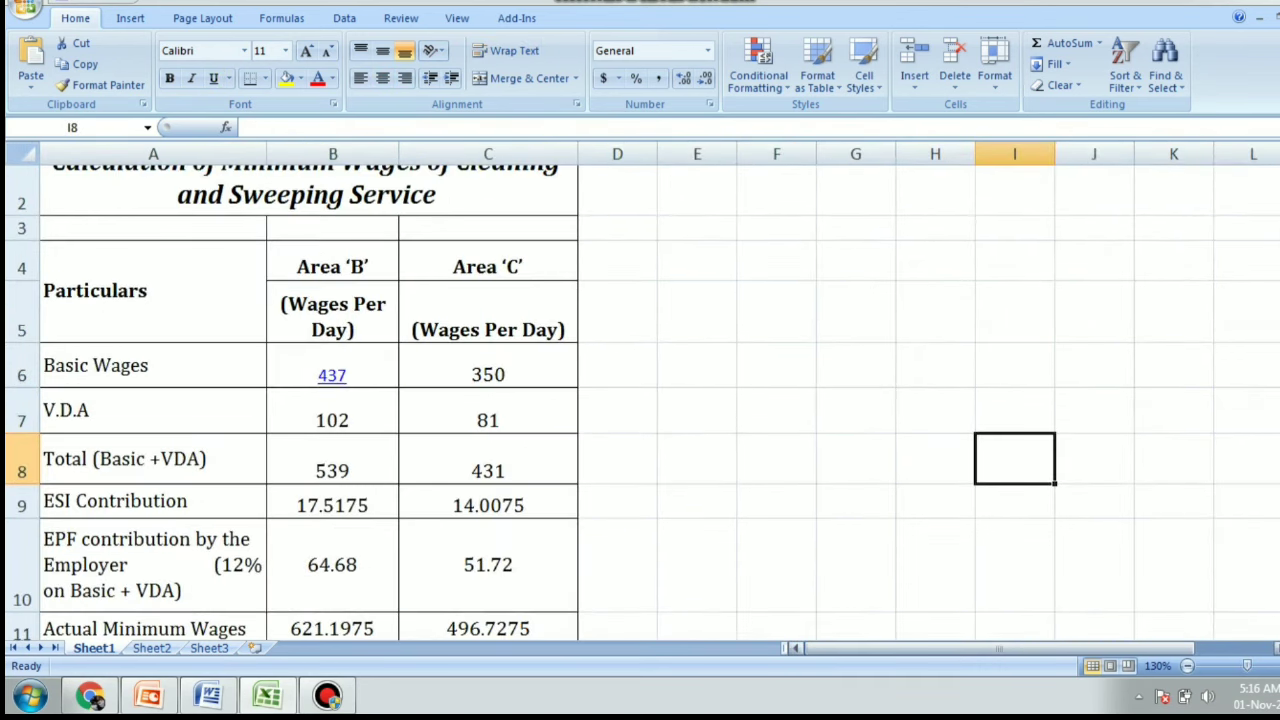
left_click(1040, 648)
mouse_move(332, 377)
left_click(617, 365)
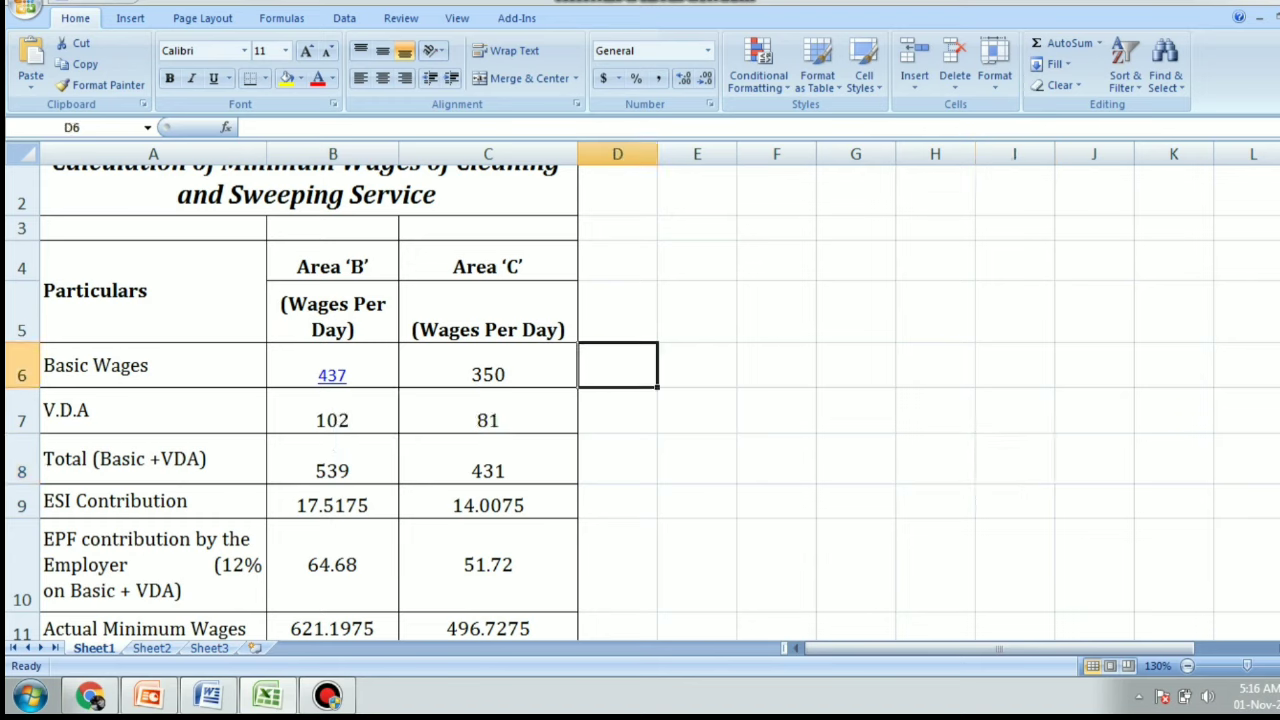
left_click(332, 376)
left_click(957, 304)
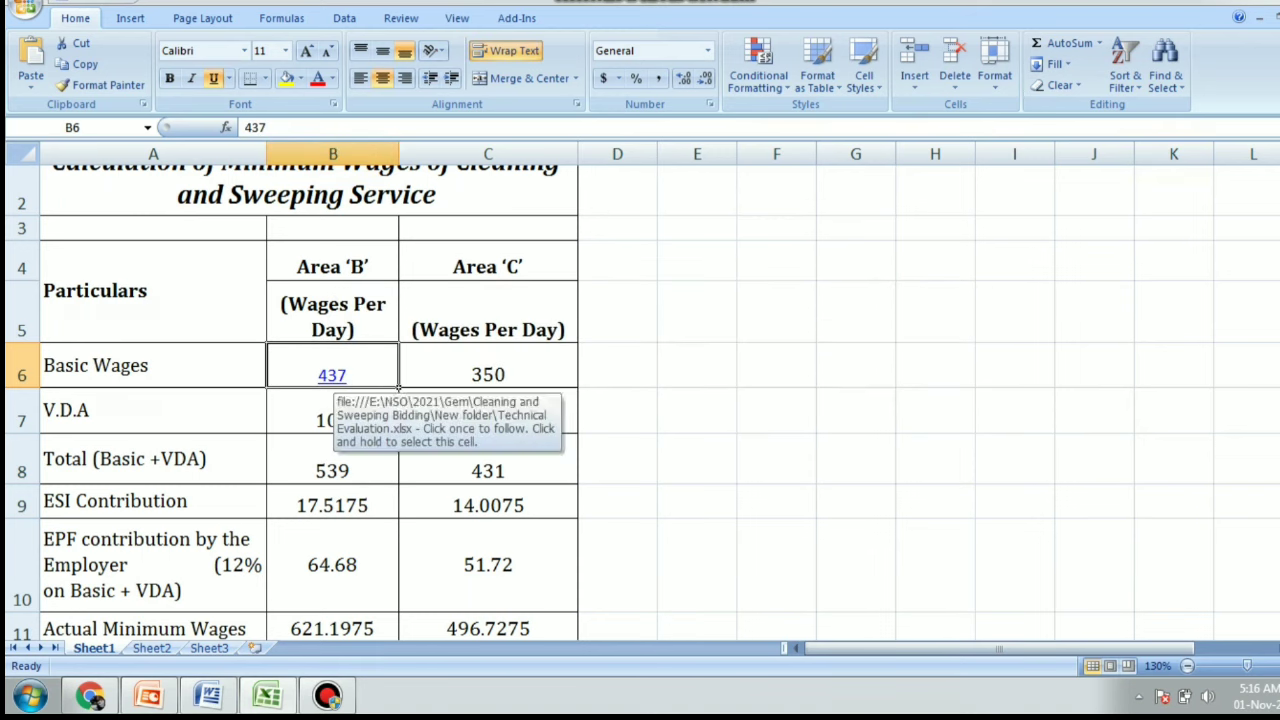
left_click(332, 376)
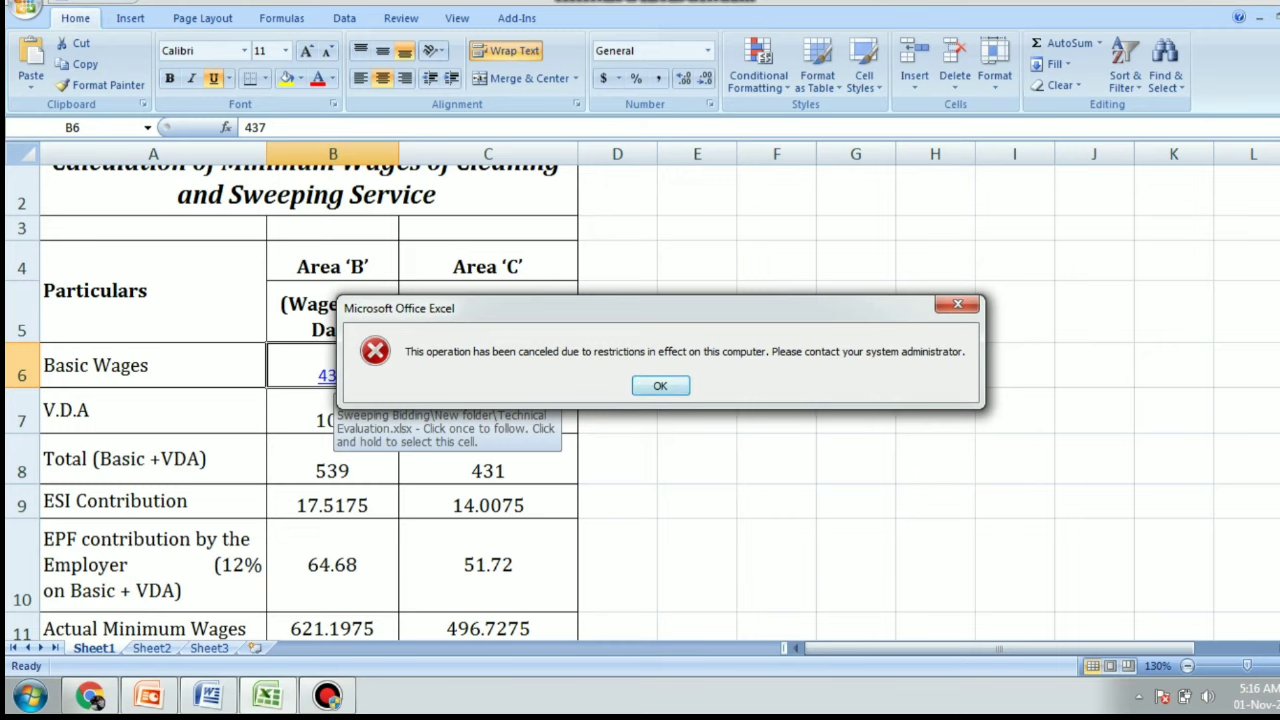
left_click(660, 385)
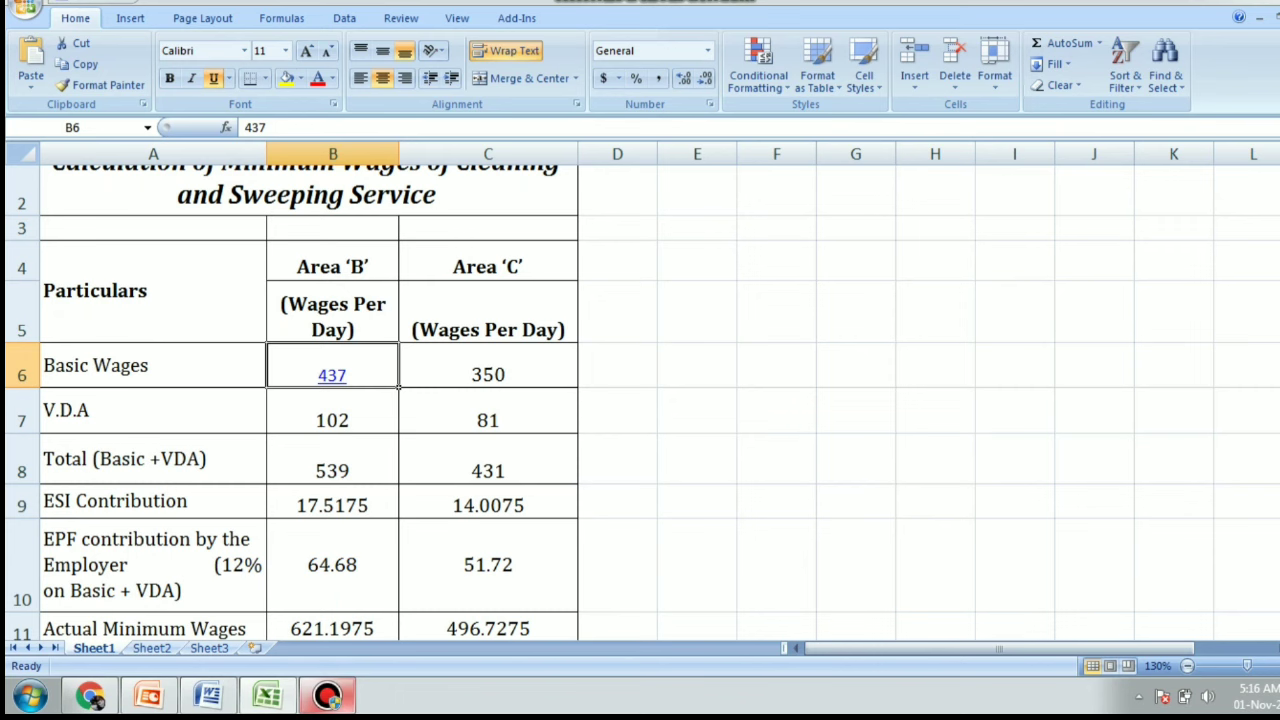
left_click(328, 695)
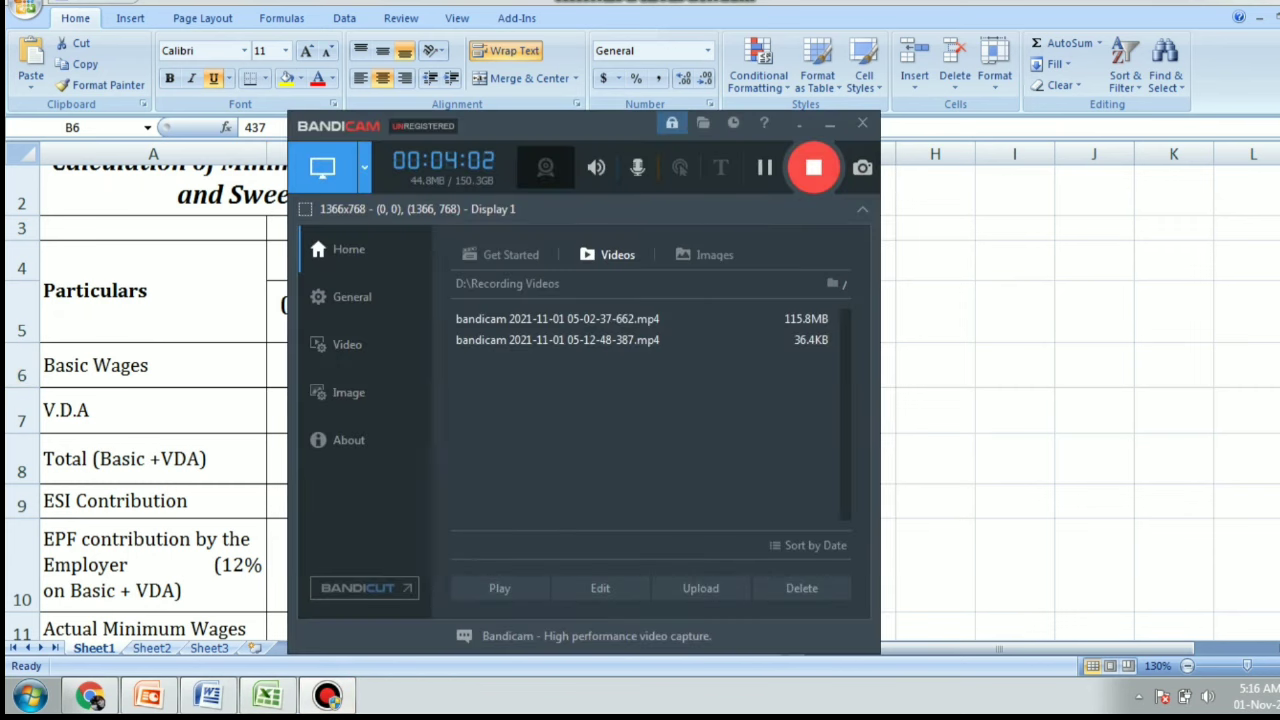
left_click(830, 123)
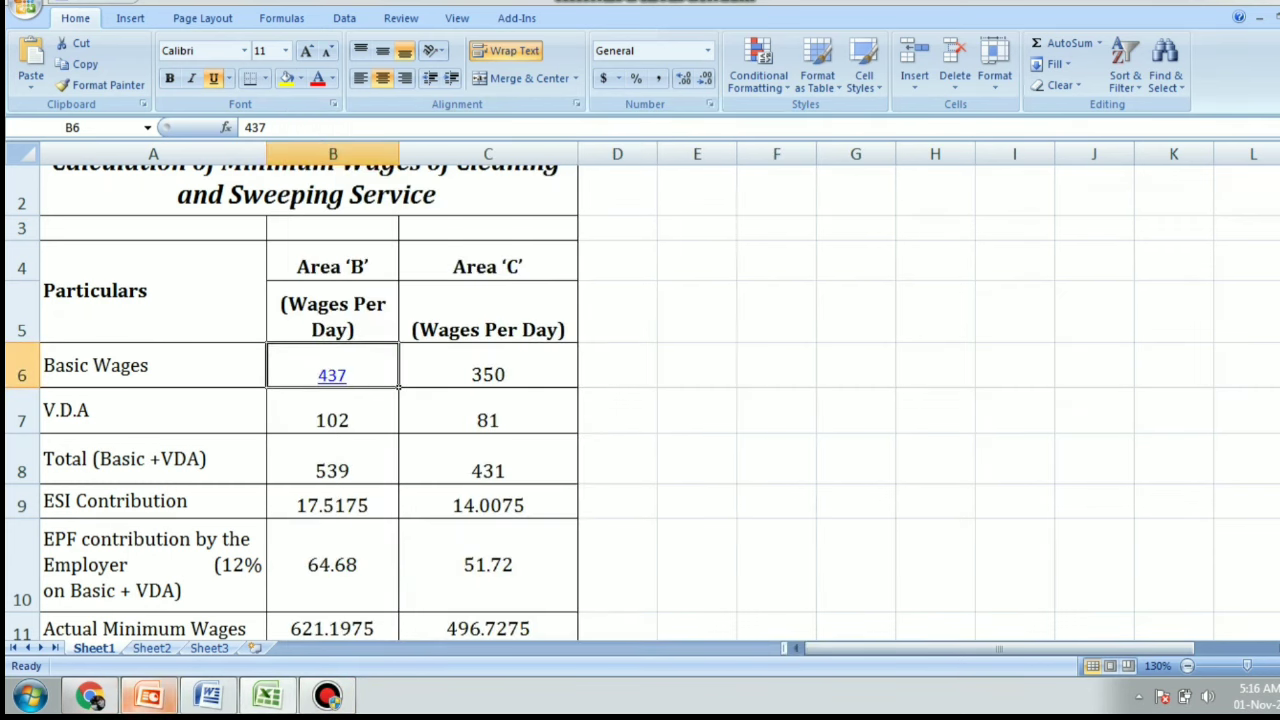
Open the bookmarked Kannada Wikipedia article ರಾಷ್ಟ್ರೀಯ ವರಮಾನ in a new Chrome tab and clear the address bar
left_click(148, 695)
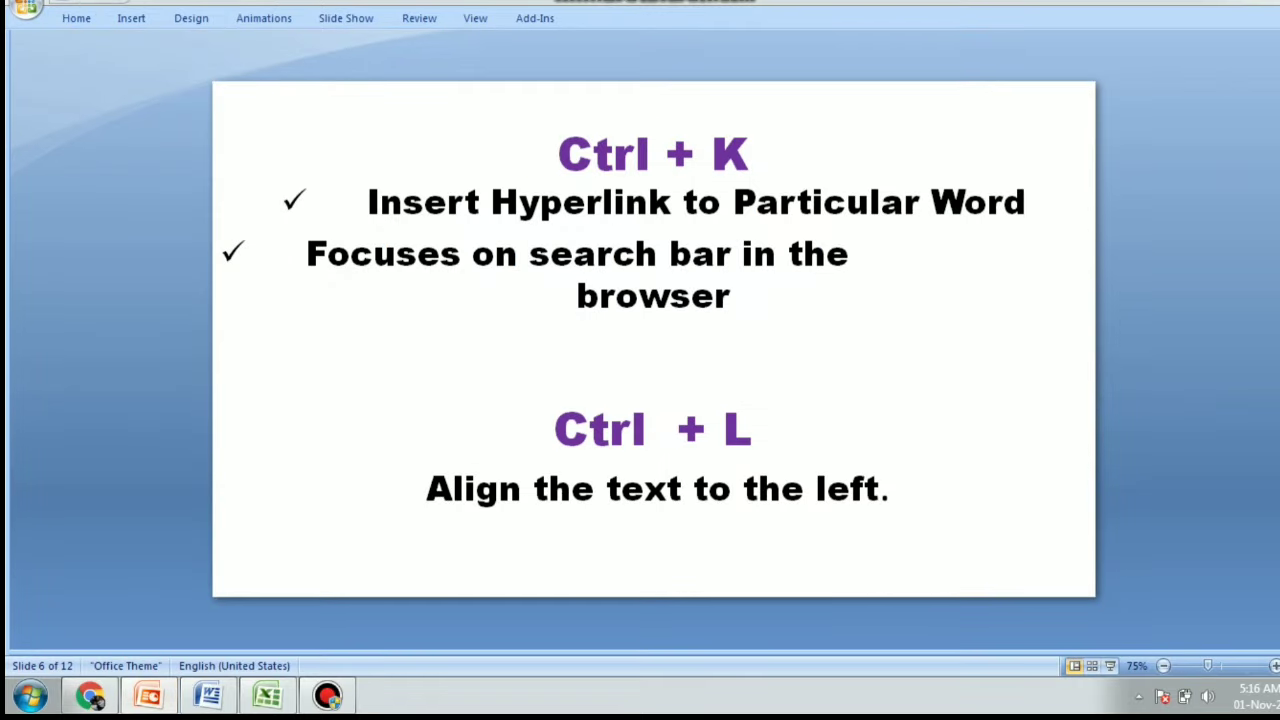
left_click(92, 695)
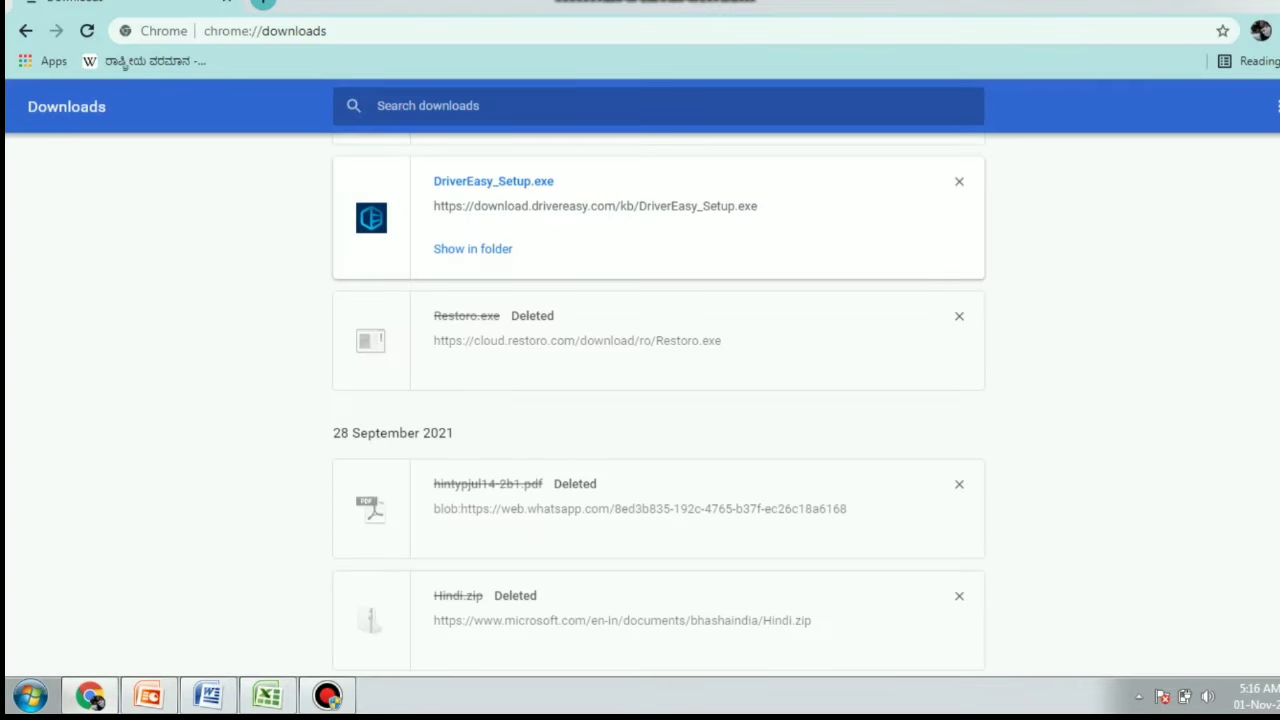
key("ctrl+t")
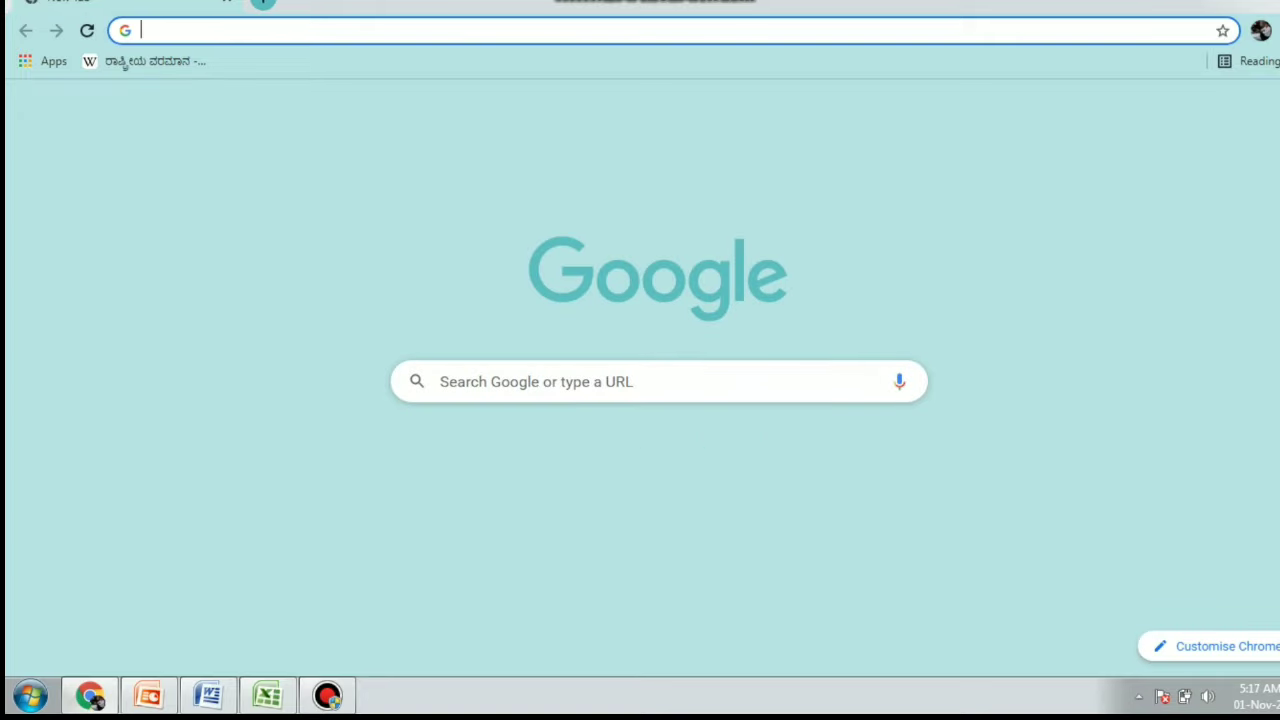
left_click(145, 61)
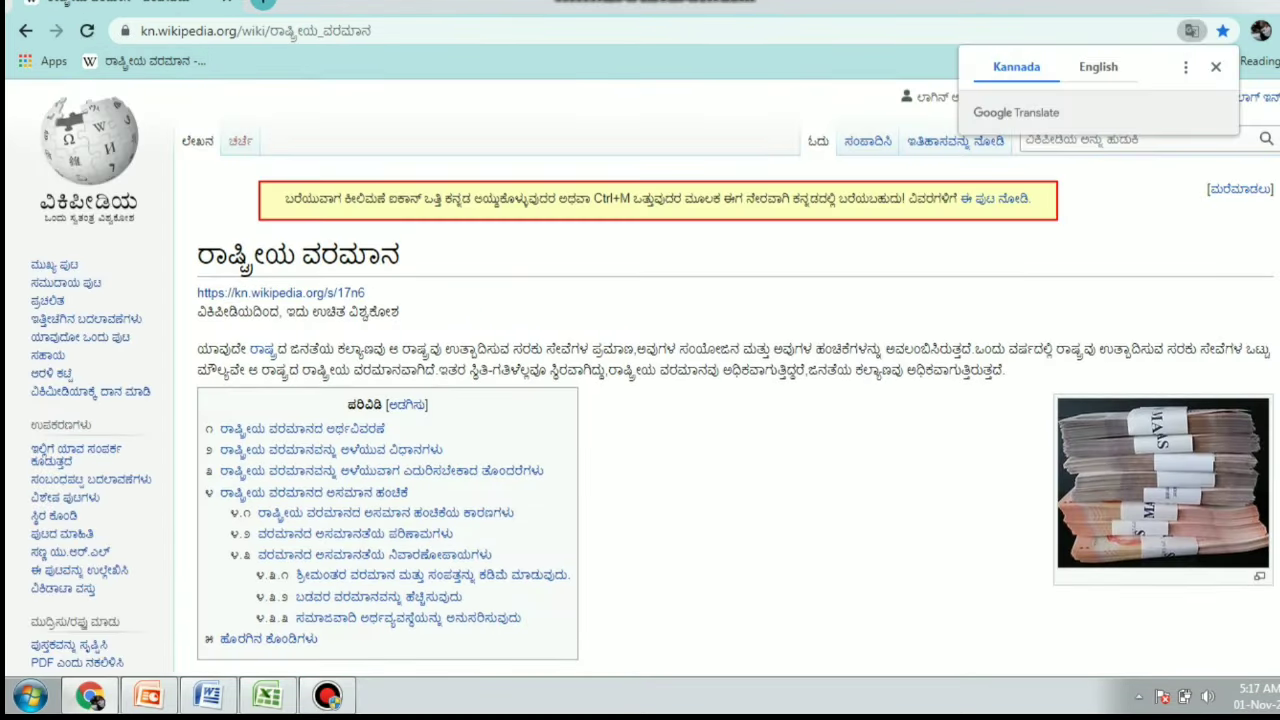
left_click(250, 31)
key("BackSpace")
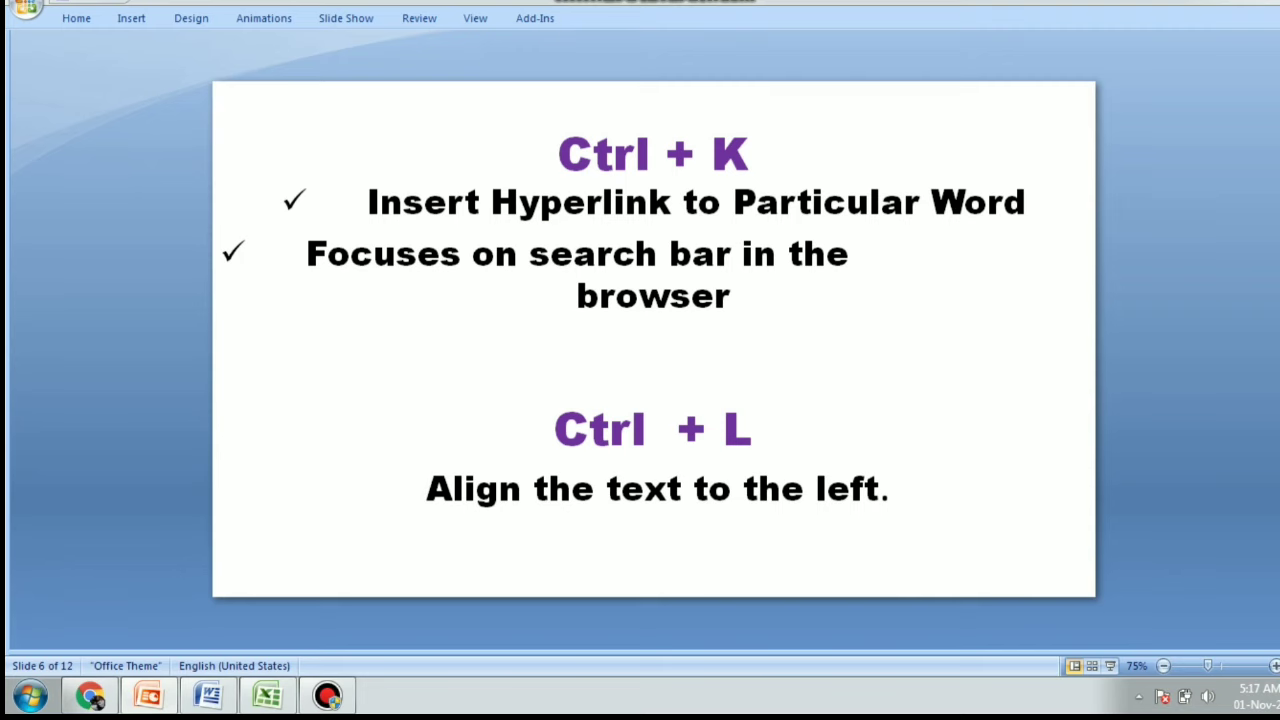
Left-align the selected justified agreement text with Ctrl+L and deselect it
left_click(209, 695)
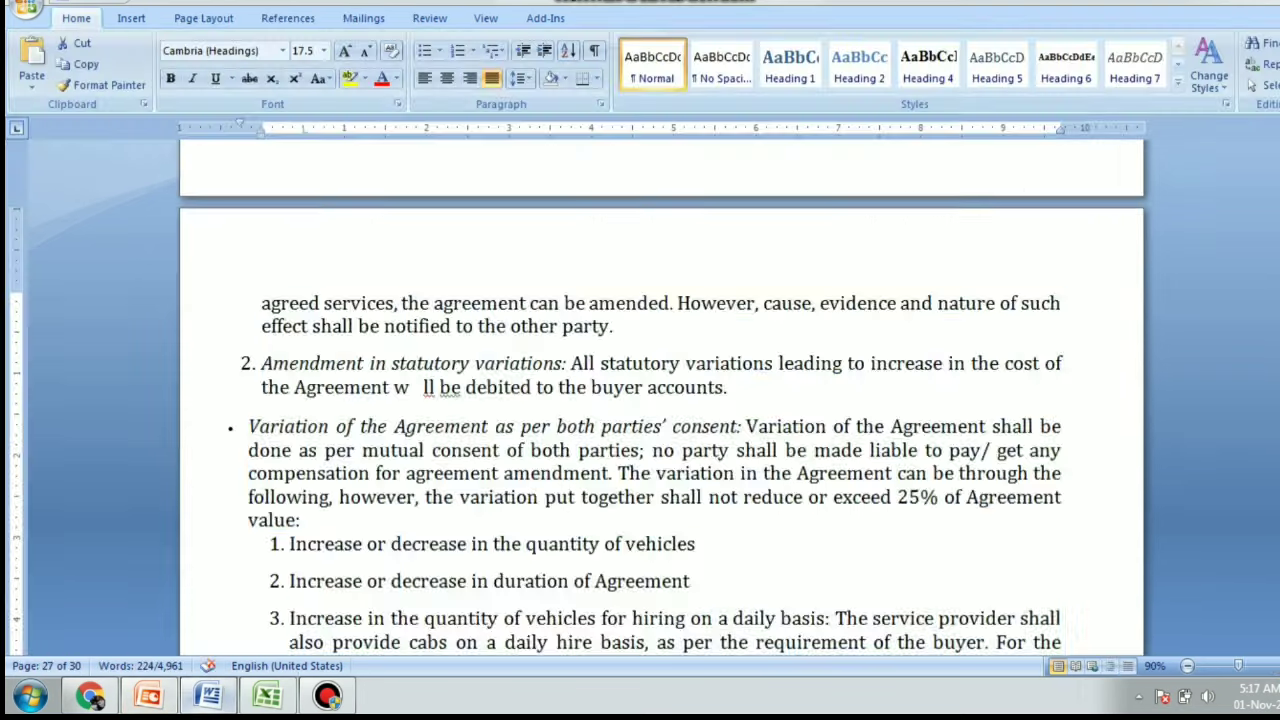
scroll(650, 400, "down", 1)
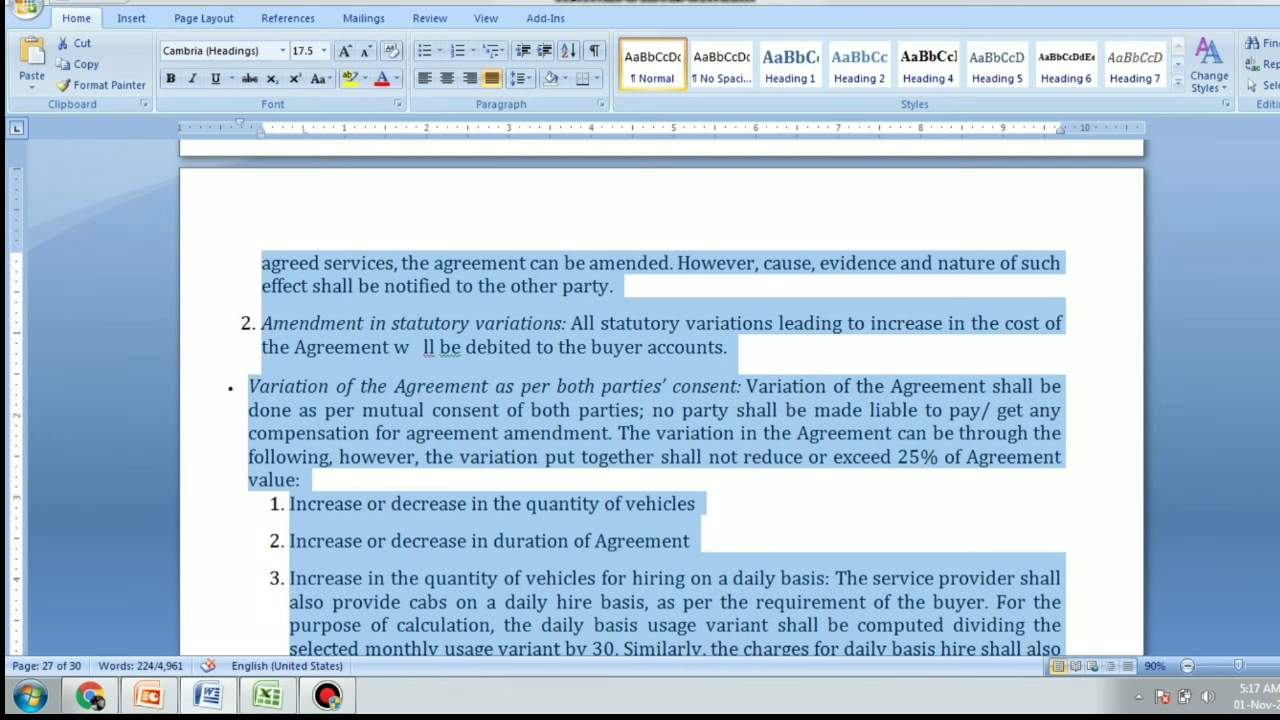
key("ctrl+l")
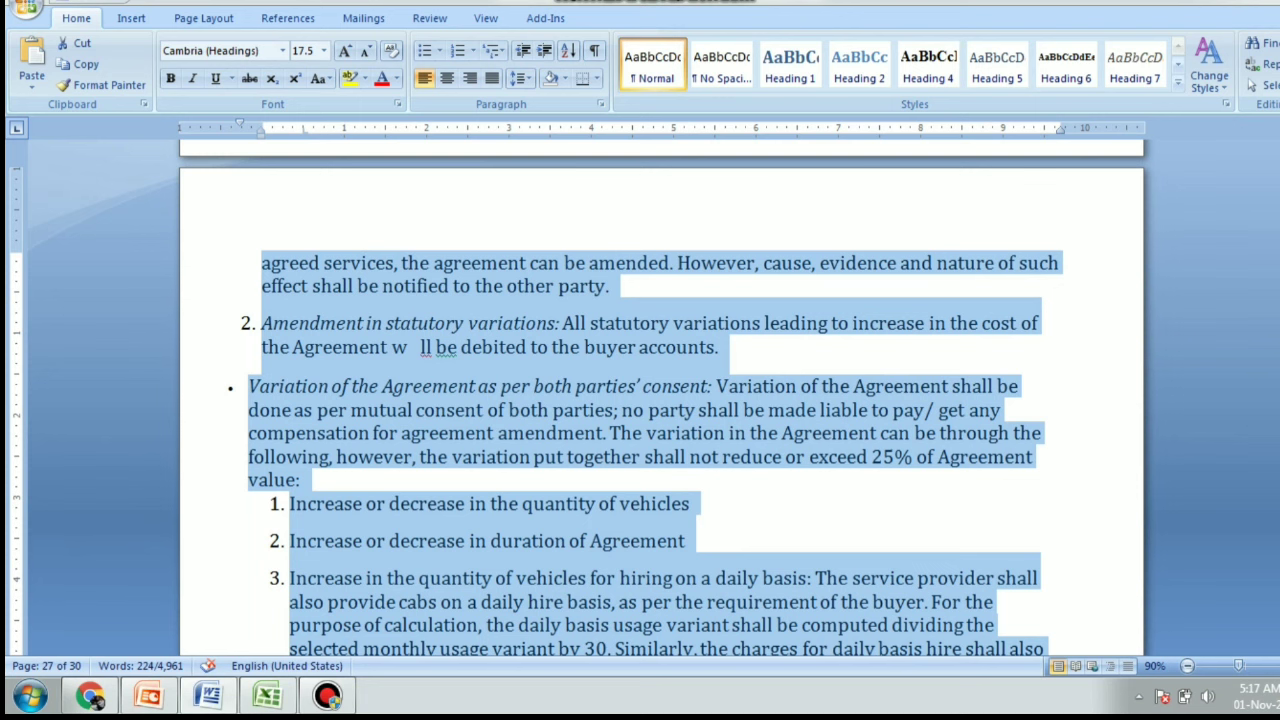
left_click(290, 602)
left_click(301, 480)
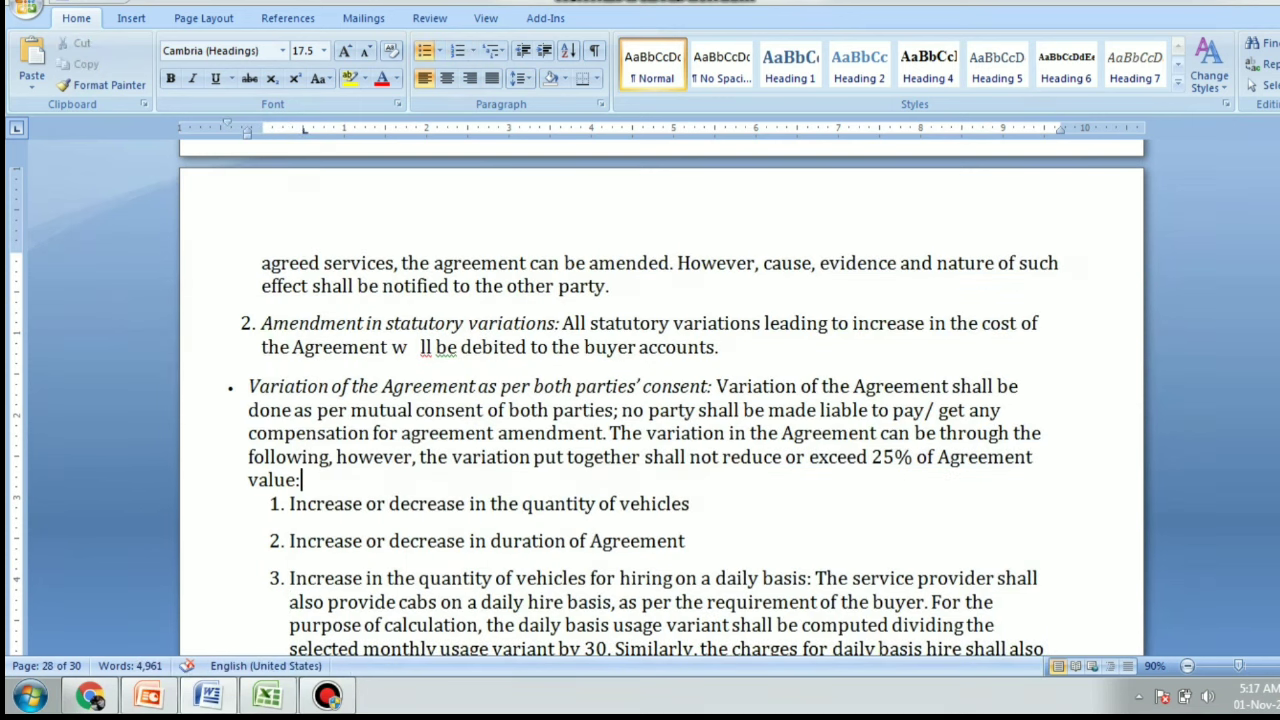
Left-align the centred item 4 paragraph about additional kms and hours
scroll(660, 400, "down", 2)
scroll(660, 400, "down", 2)
scroll(660, 400, "down", 1)
scroll(660, 400, "down", 3)
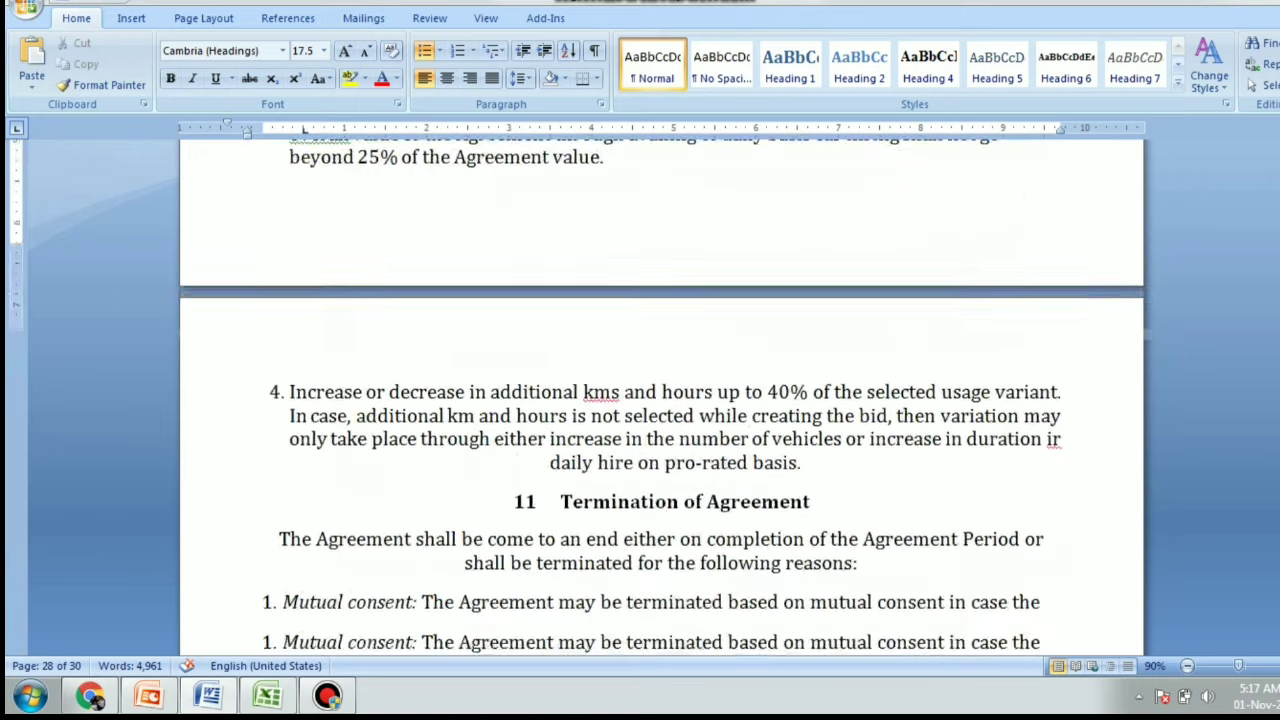
scroll(660, 400, "down", 2)
scroll(660, 400, "down", 1)
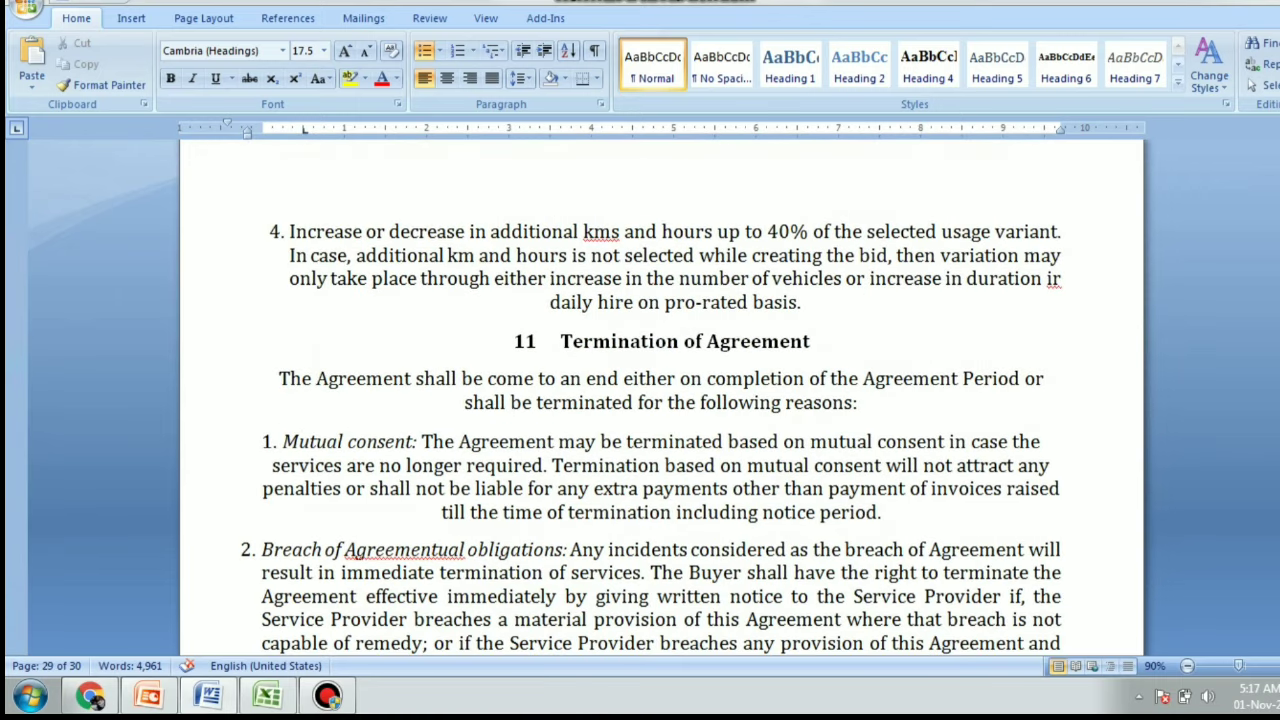
left_click_drag(549, 302, 801, 302)
left_click_drag(289, 231, 801, 302)
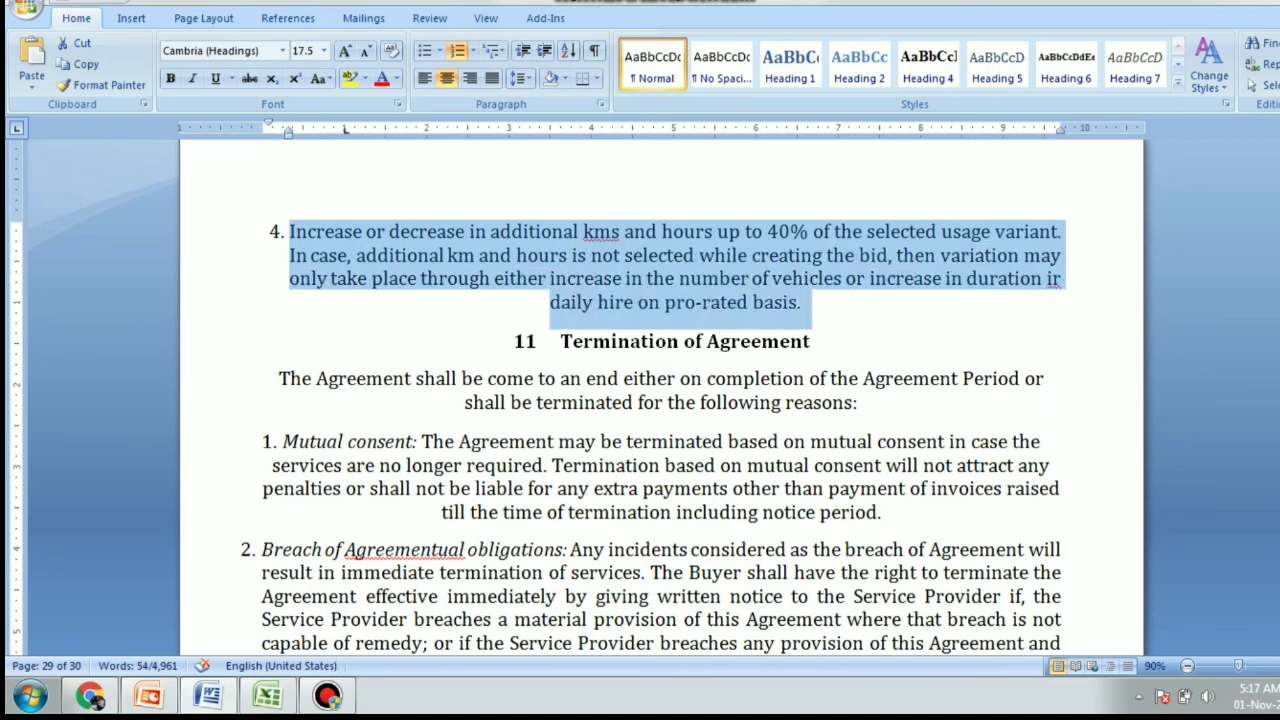
key("ctrl+l")
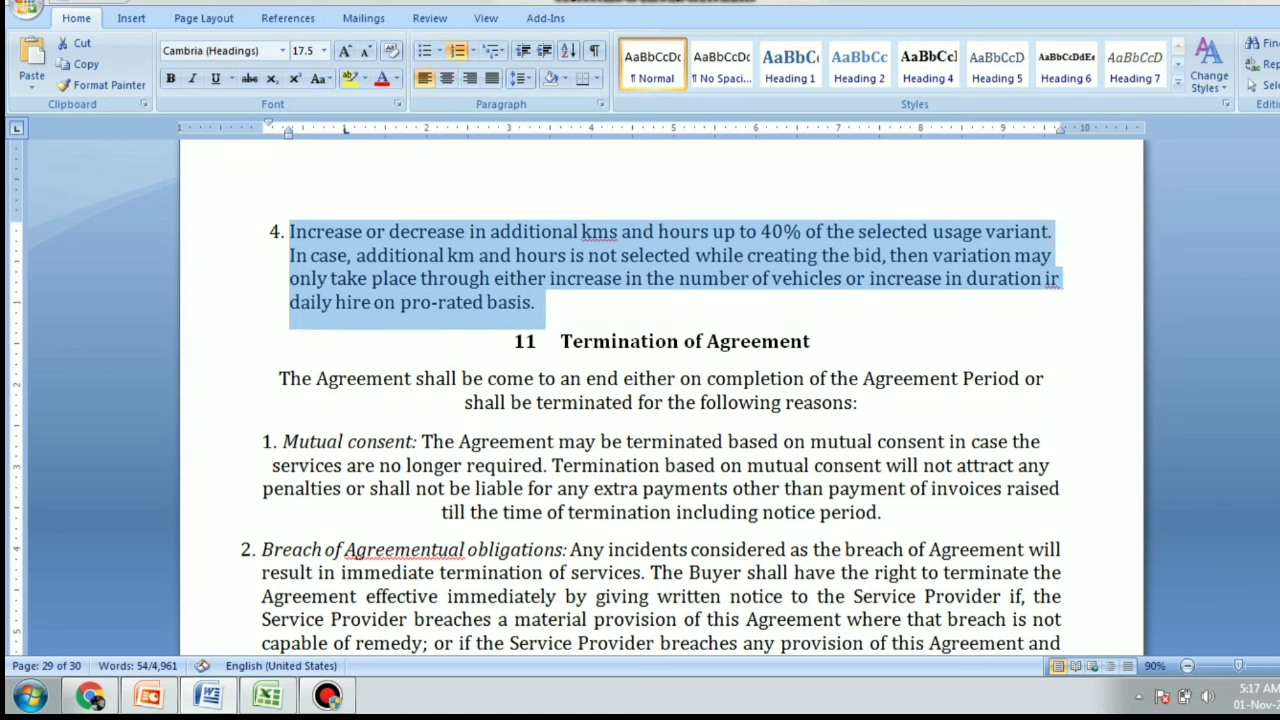
left_click(594, 341)
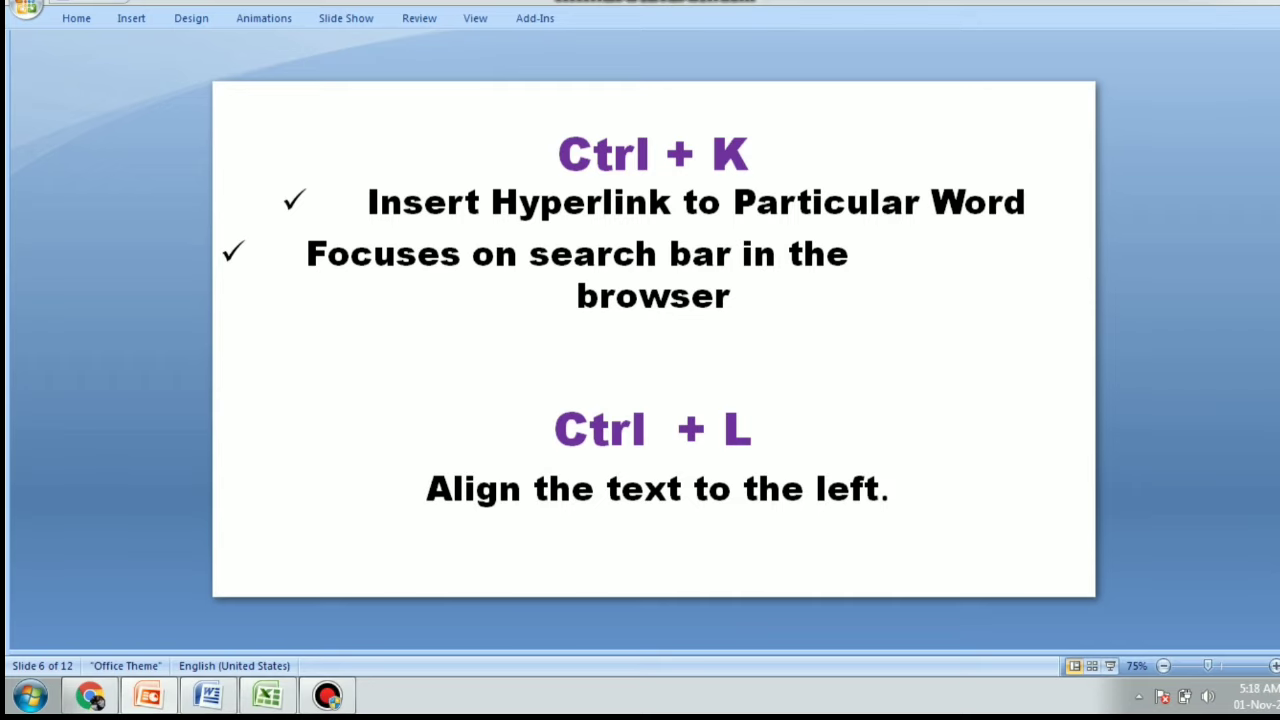
Move to slide 7 (Ctrl + M / Ctrl + N) and insert blank slides with Ctrl+M
key("Page_Down")
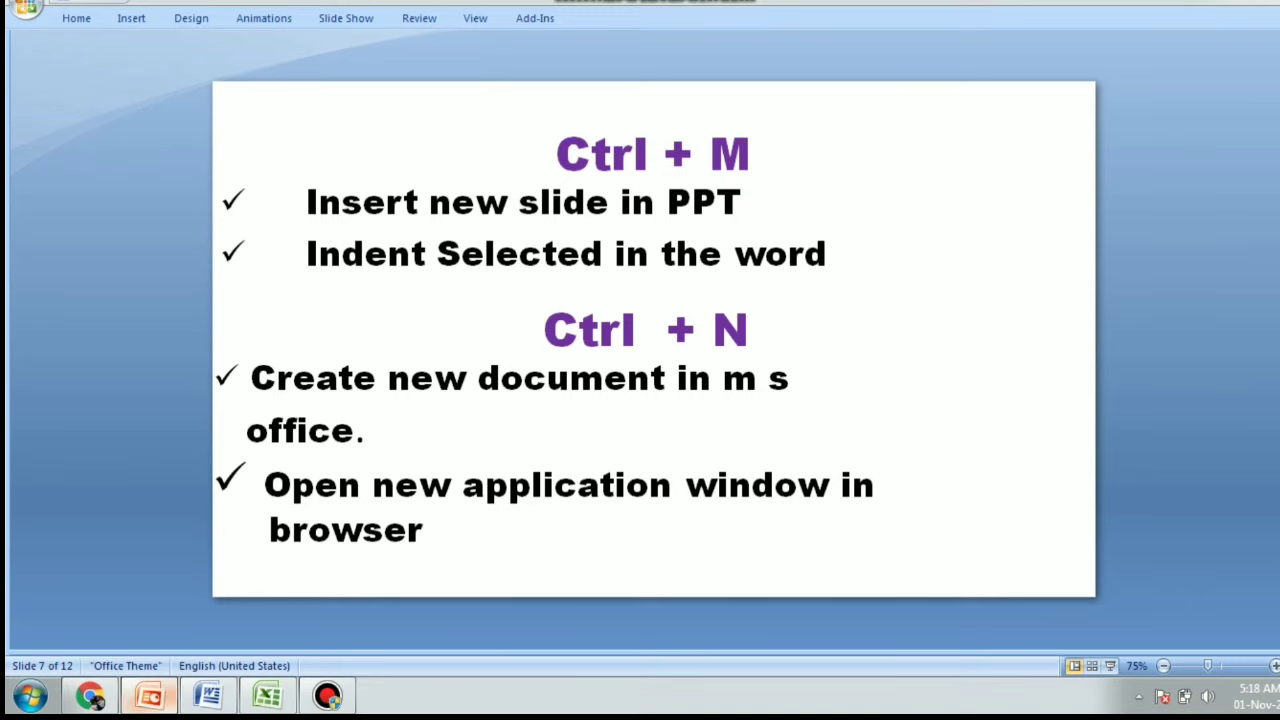
key("alt+Tab")
key("alt+Tab")
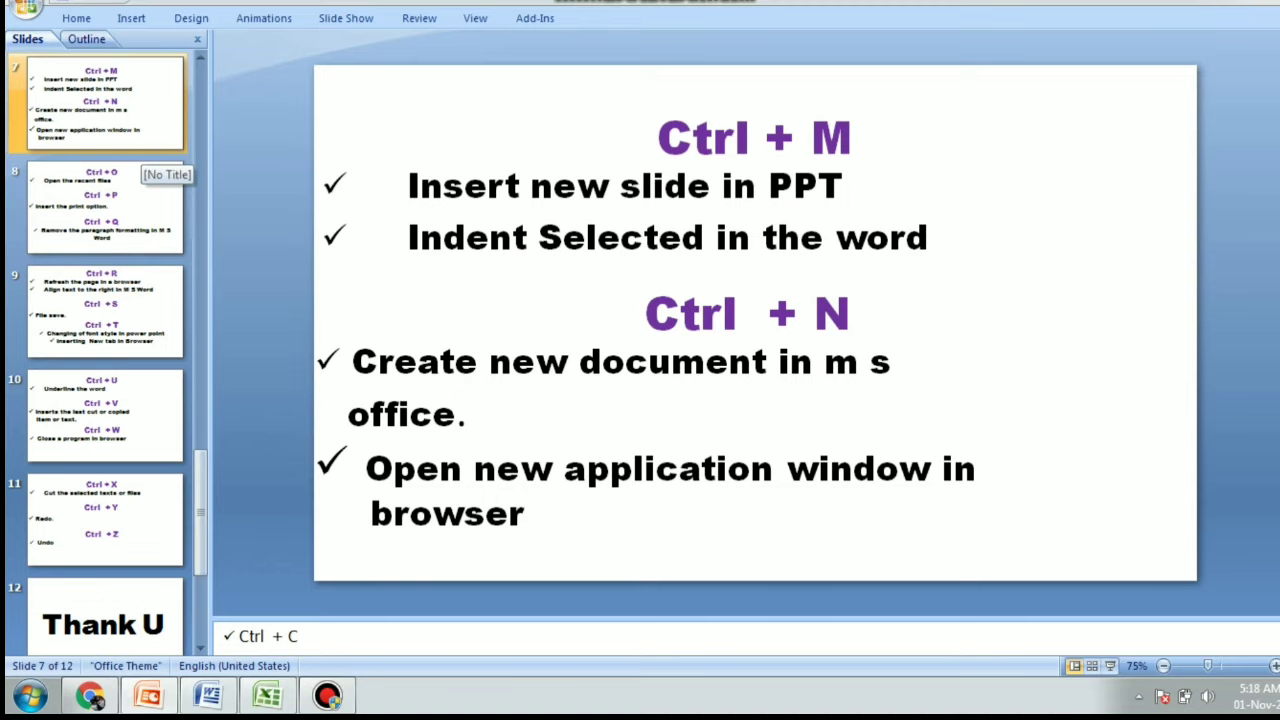
key("ctrl+m")
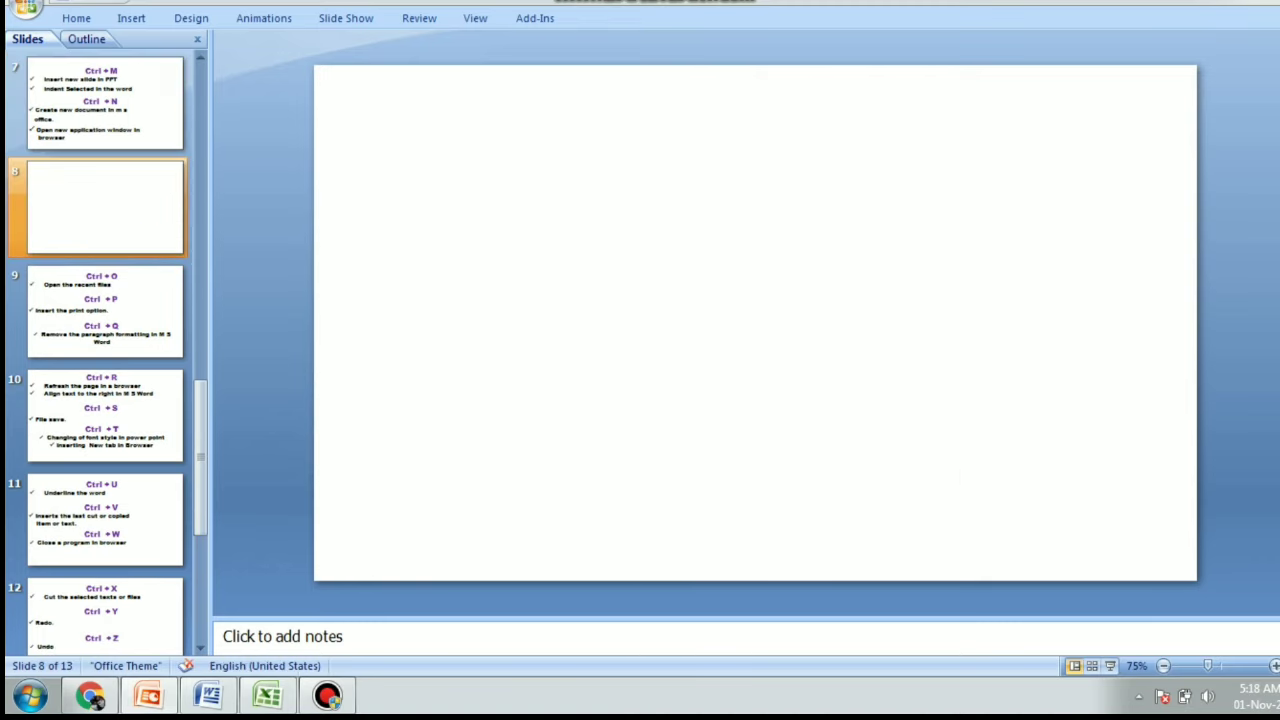
key("ctrl+m")
key("ctrl+m")
key("ctrl+m")
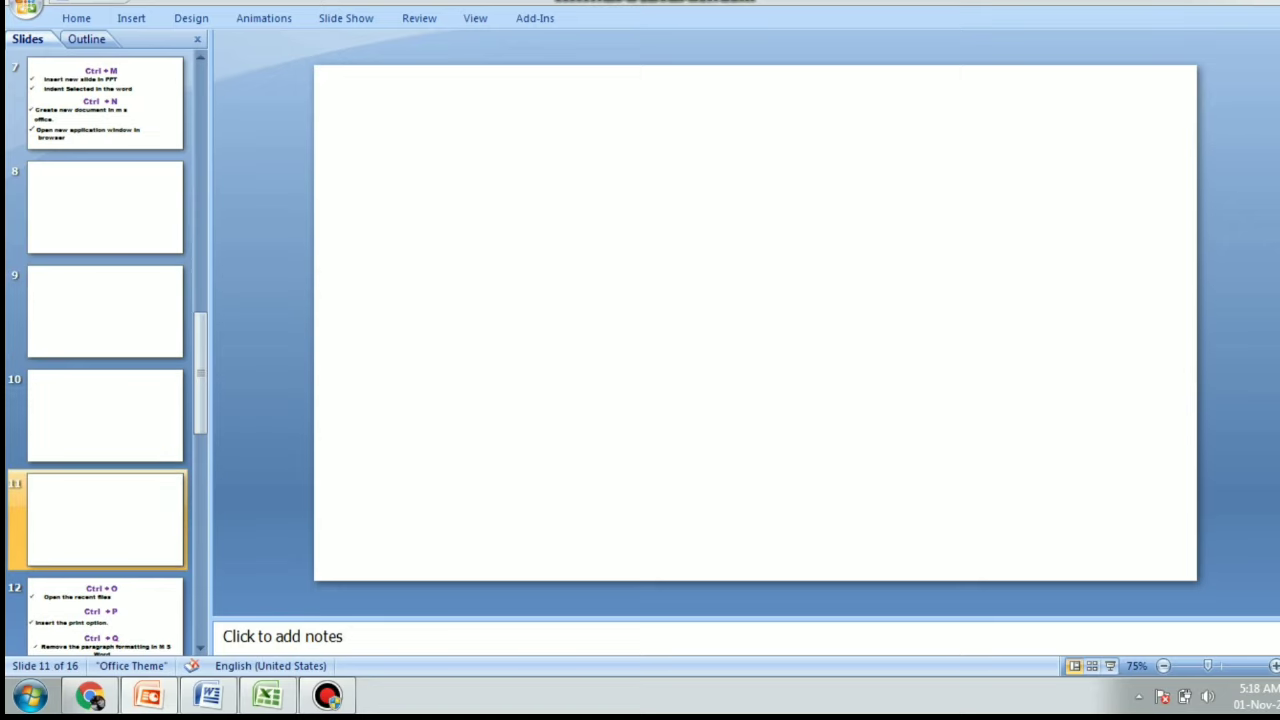
Delete the added blank slides so the deck is back to 12, returning to slide 7
key("Delete")
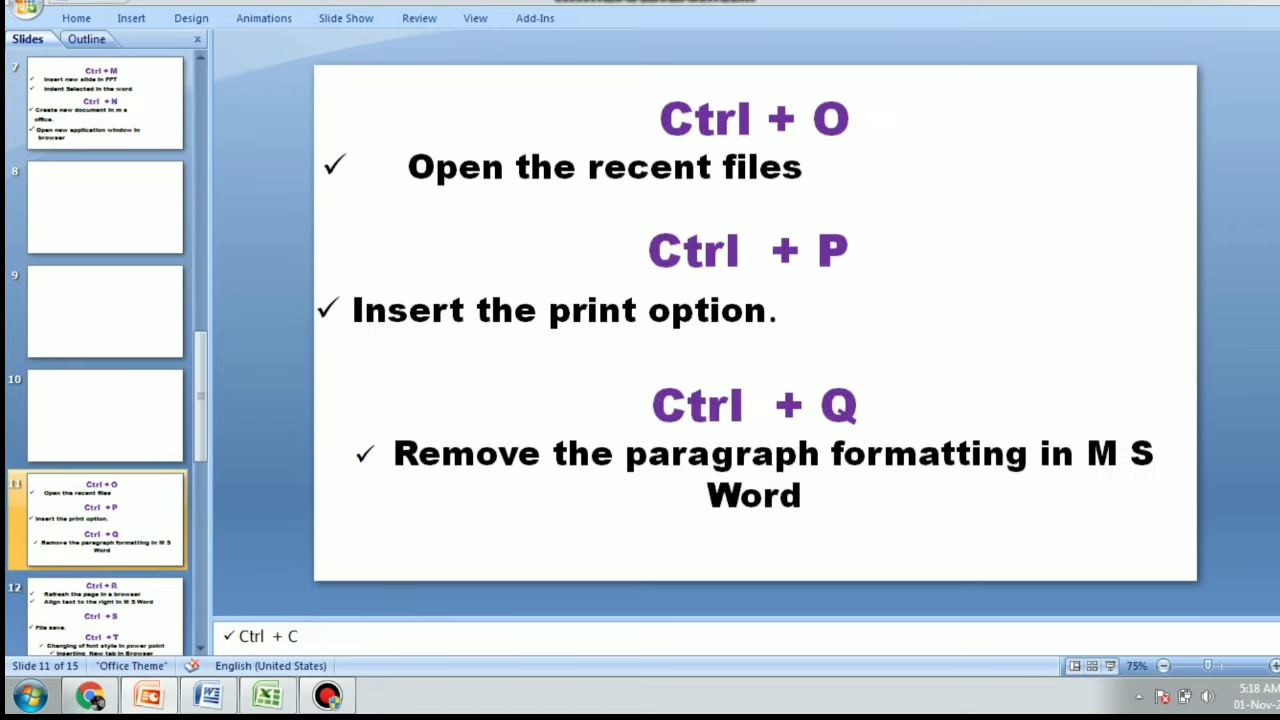
key("Up")
key("Delete")
key("Up")
key("Delete")
key("Up")
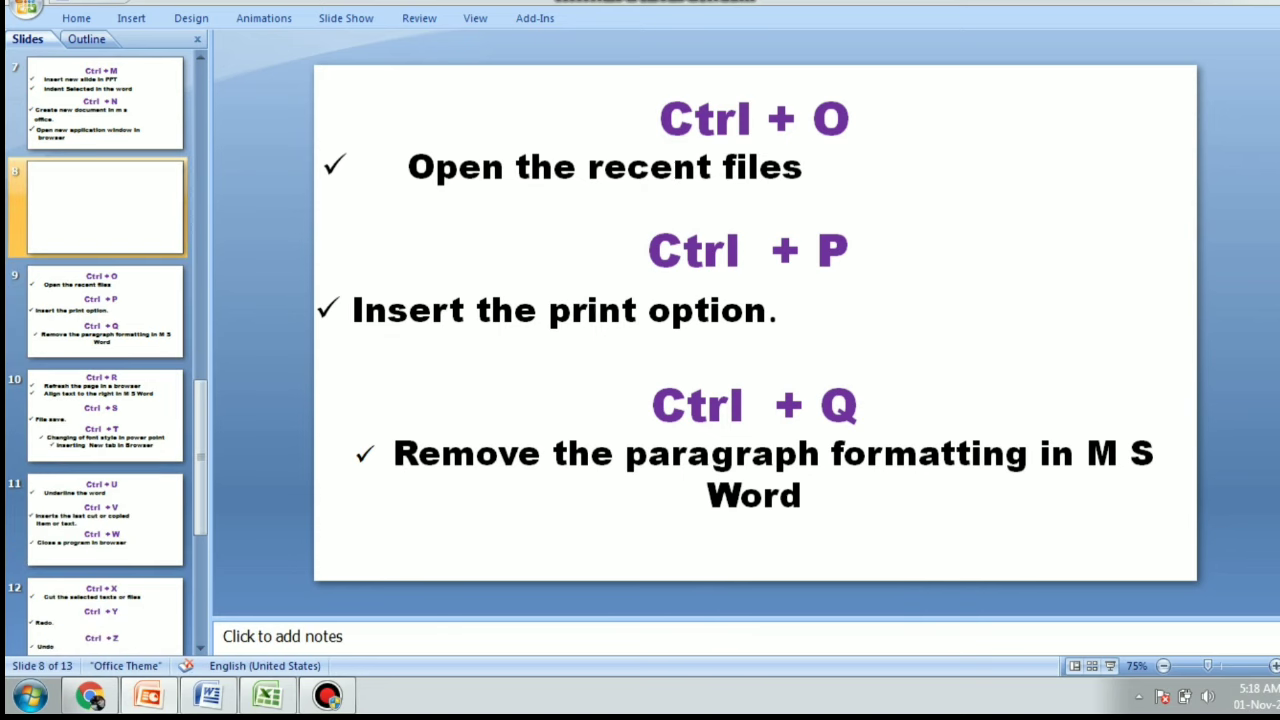
key("Delete")
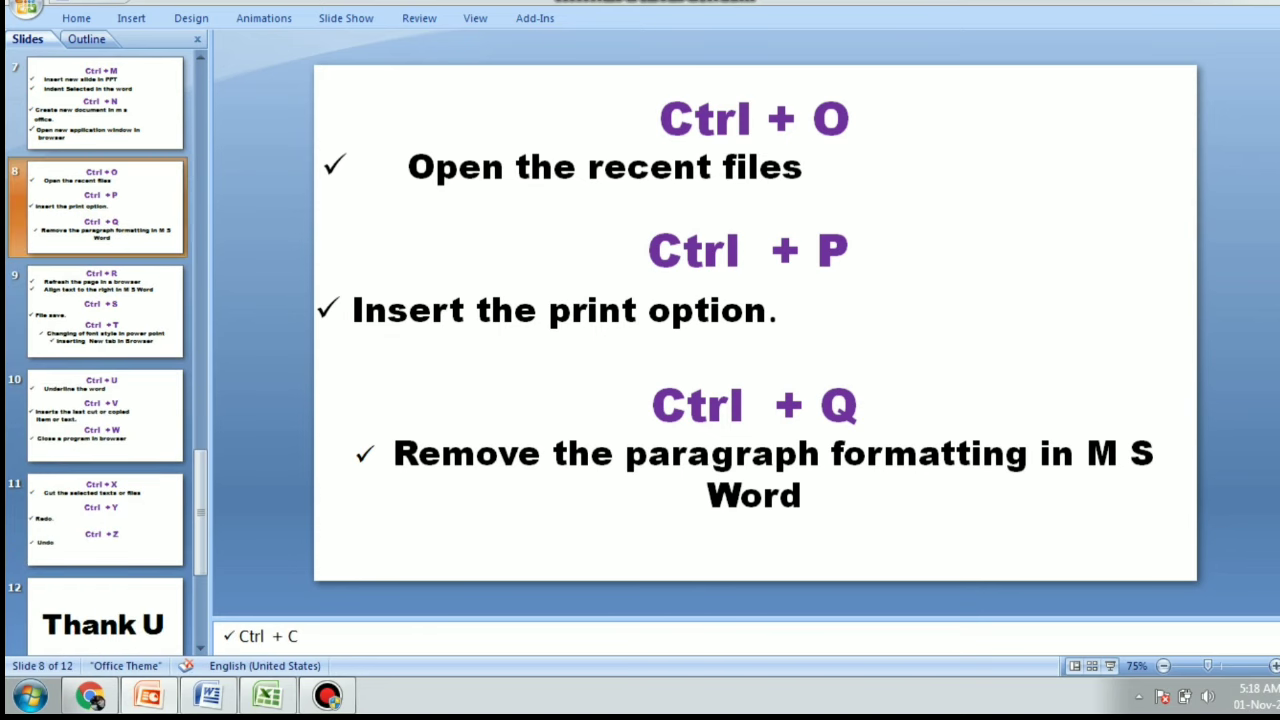
key("Up")
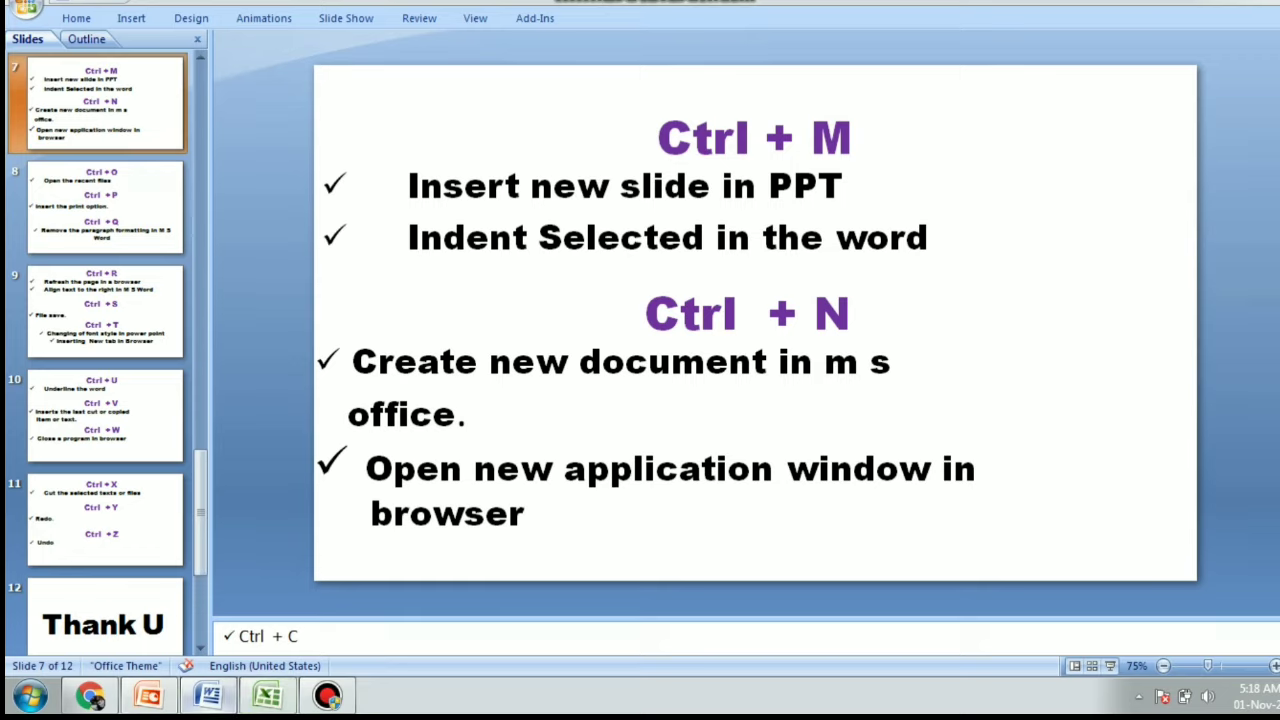
key("alt+Tab")
Select the 11 Termination of Agreement heading and indent it three steps with Ctrl+M
left_click(524, 341)
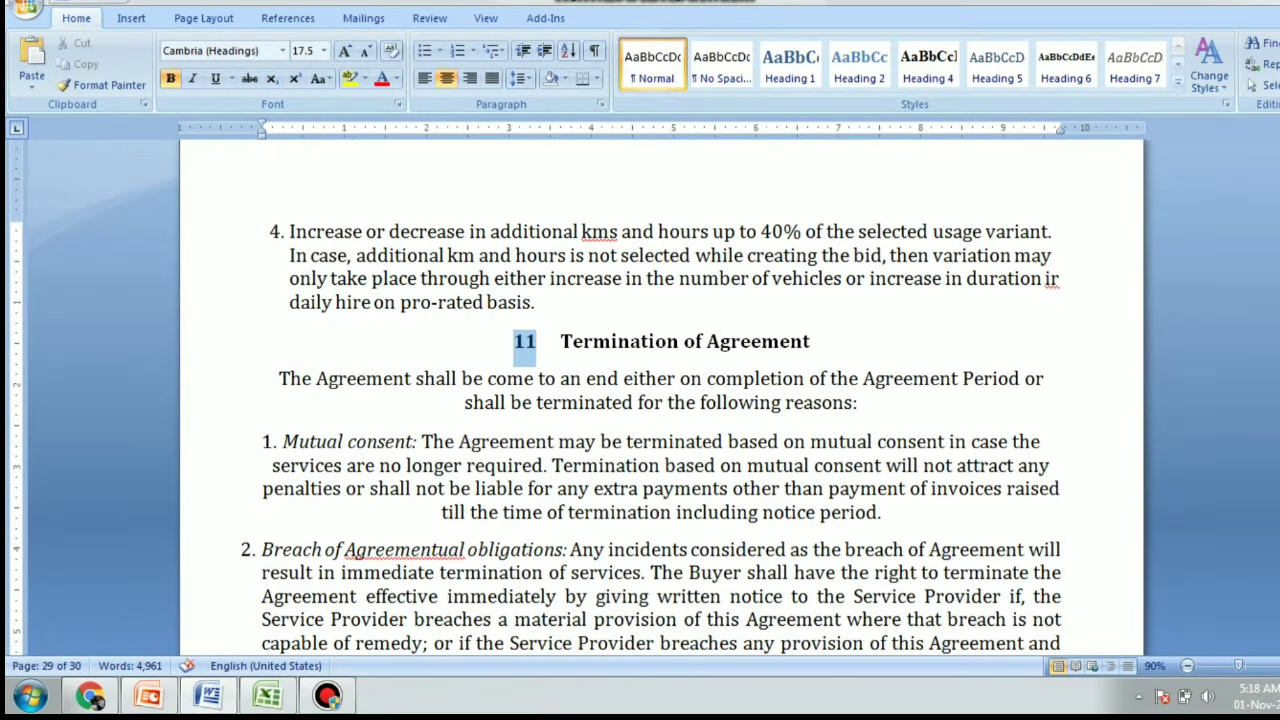
key("shift+End")
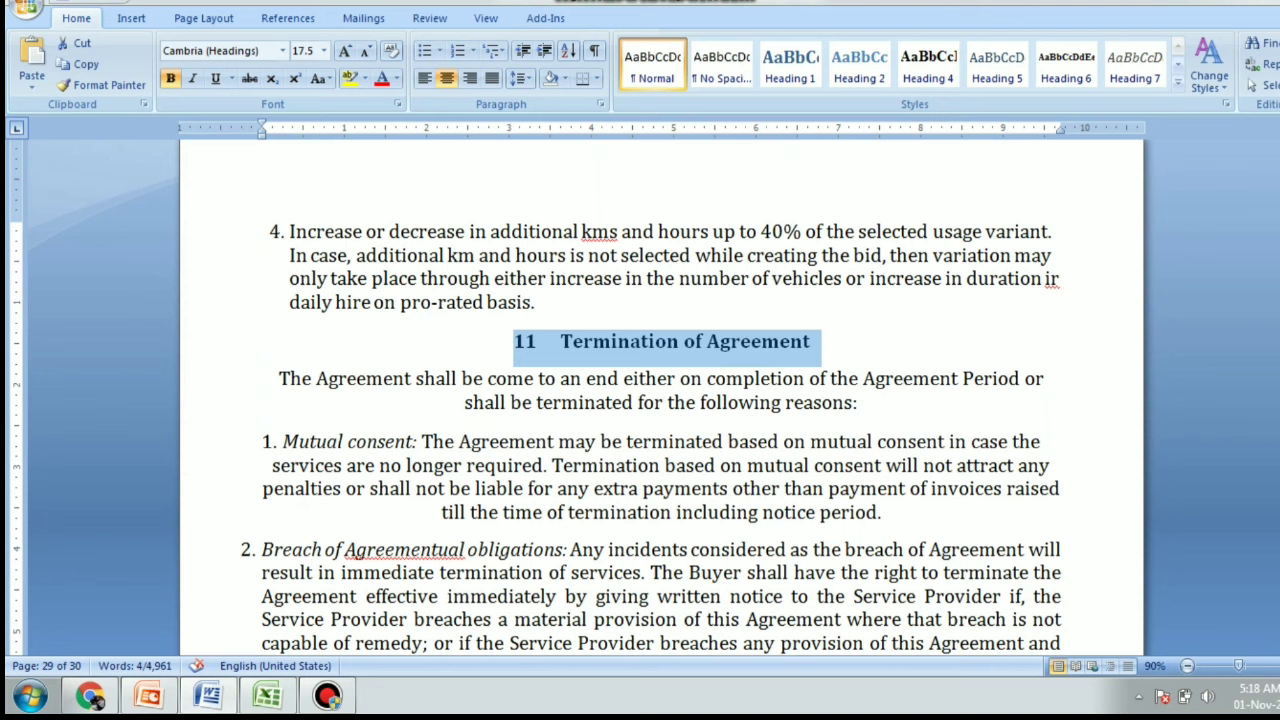
key("ctrl+m")
key("ctrl+m")
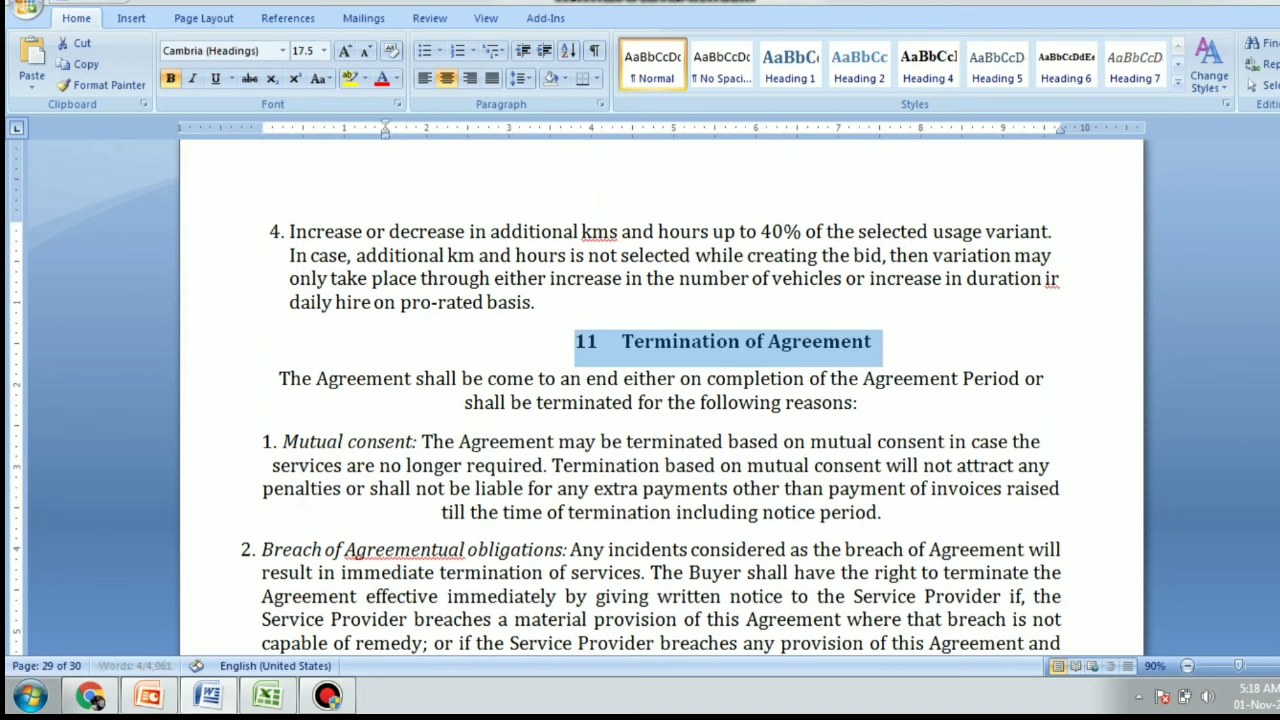
key("ctrl+m")
key("ctrl+m")
key("ctrl+m")
key("ctrl+m")
key("ctrl+m")
key("ctrl+m")
key("ctrl+m")
key("ctrl+m")
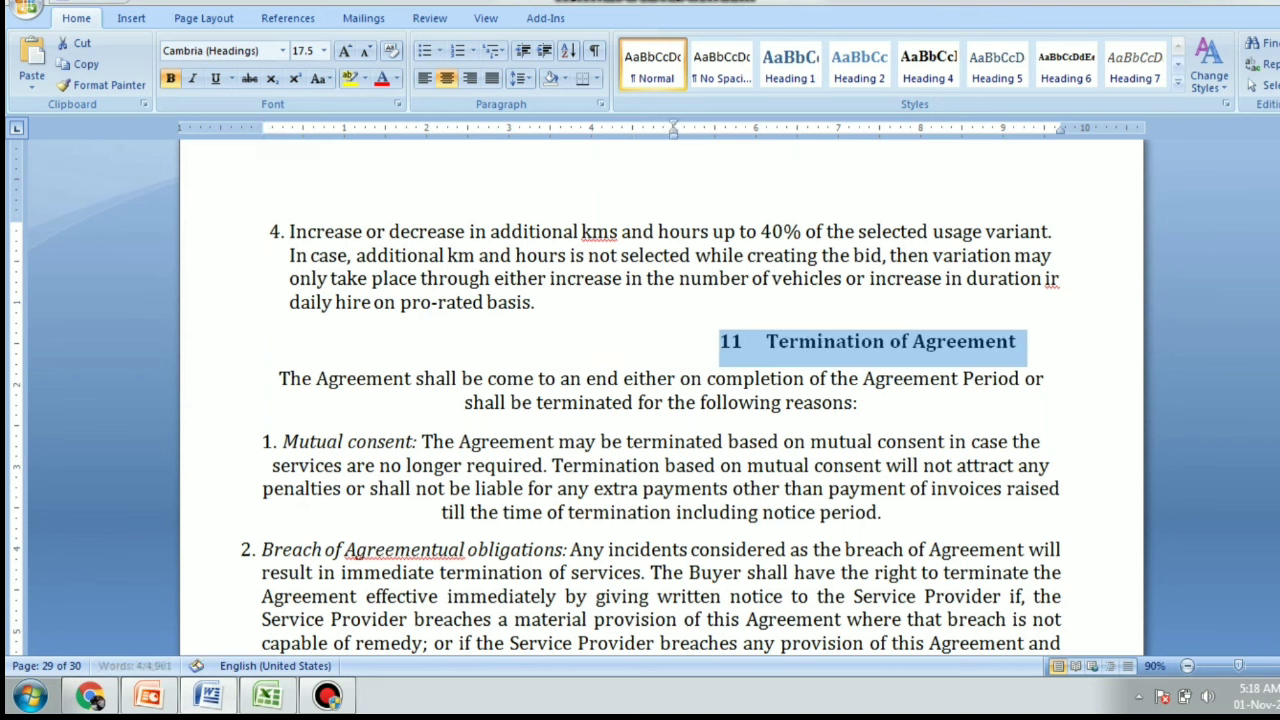
key("ctrl+m")
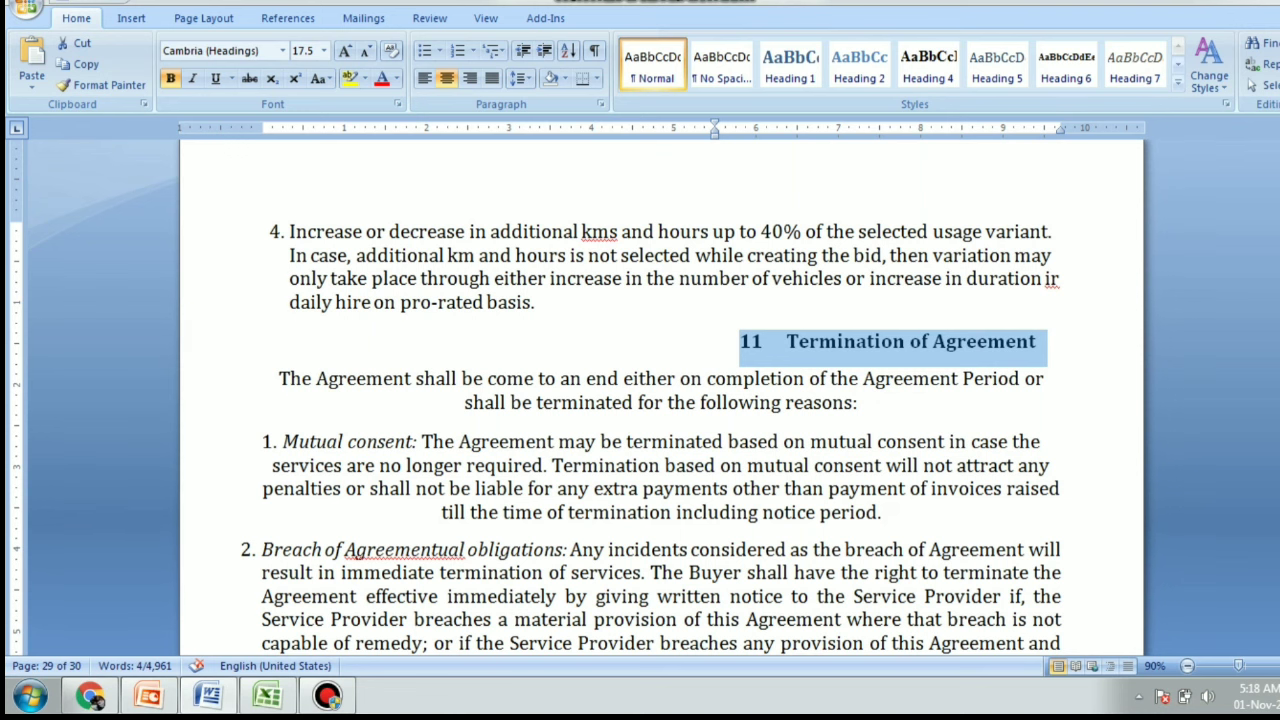
Remove the heading's 5. list numbering and indent it two tab stops, then return to PowerPoint
left_click(740, 341)
key("BackSpace")
key("BackSpace")
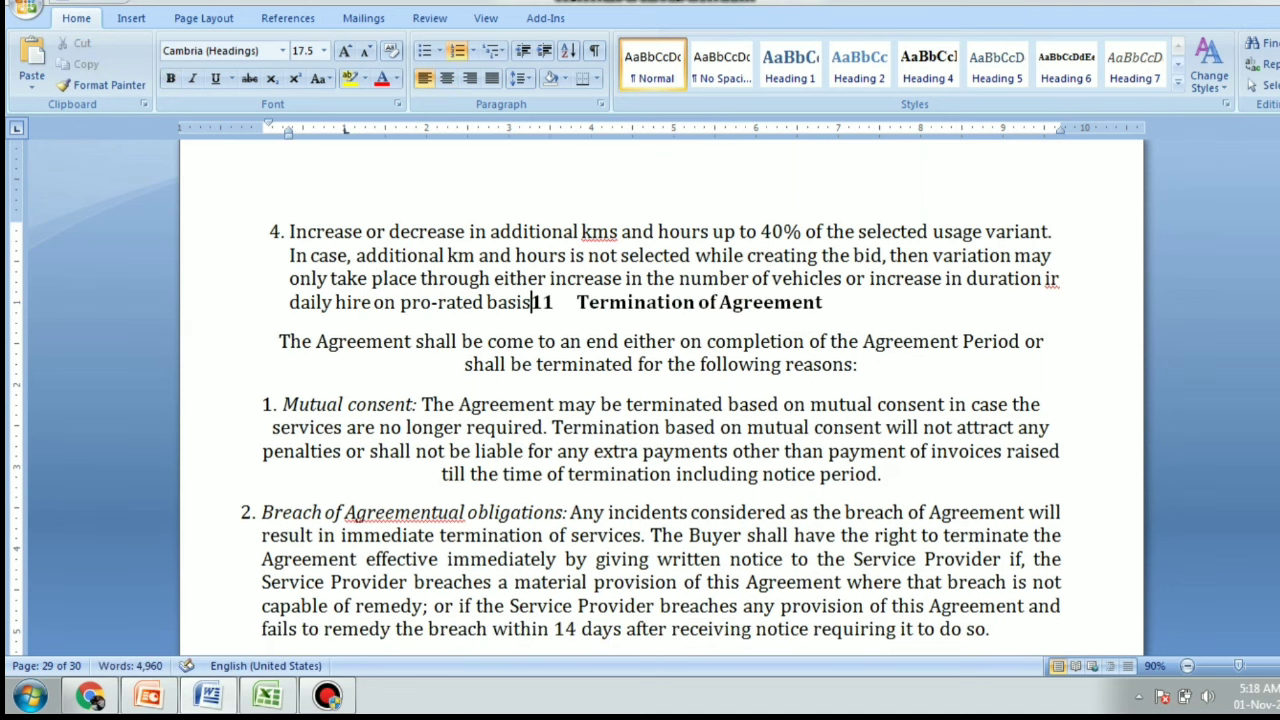
key("Return")
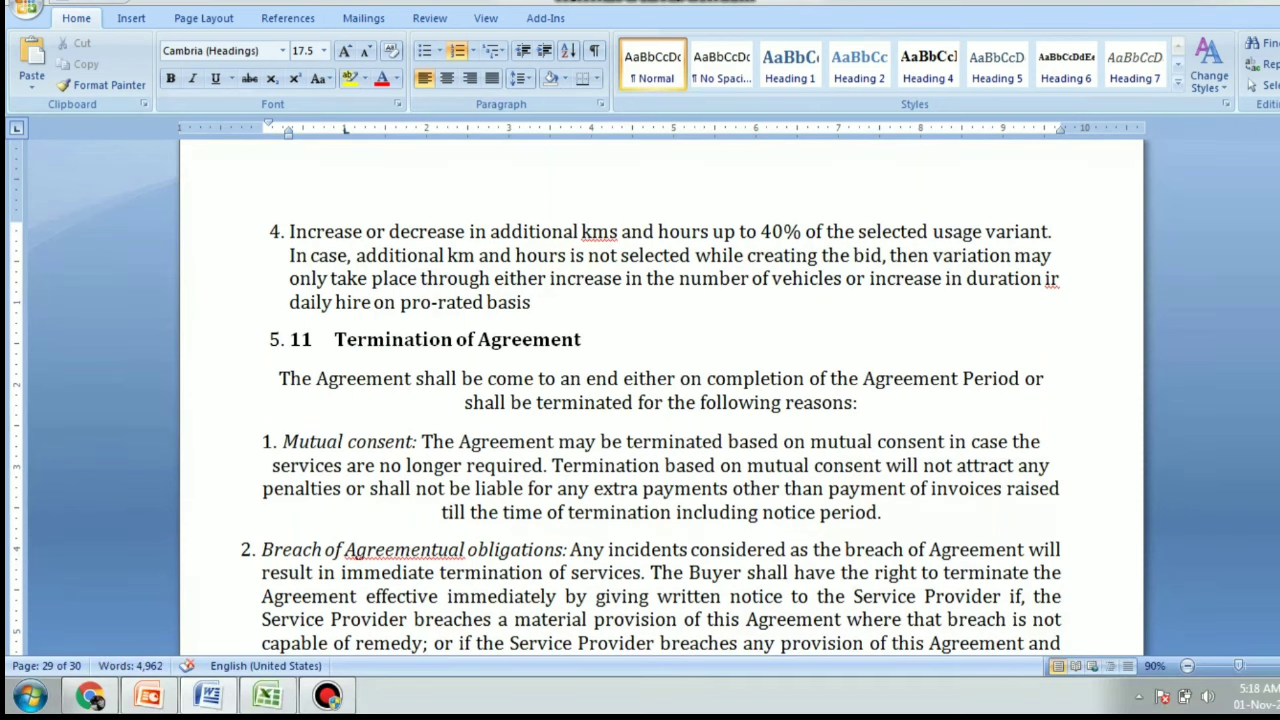
key("BackSpace")
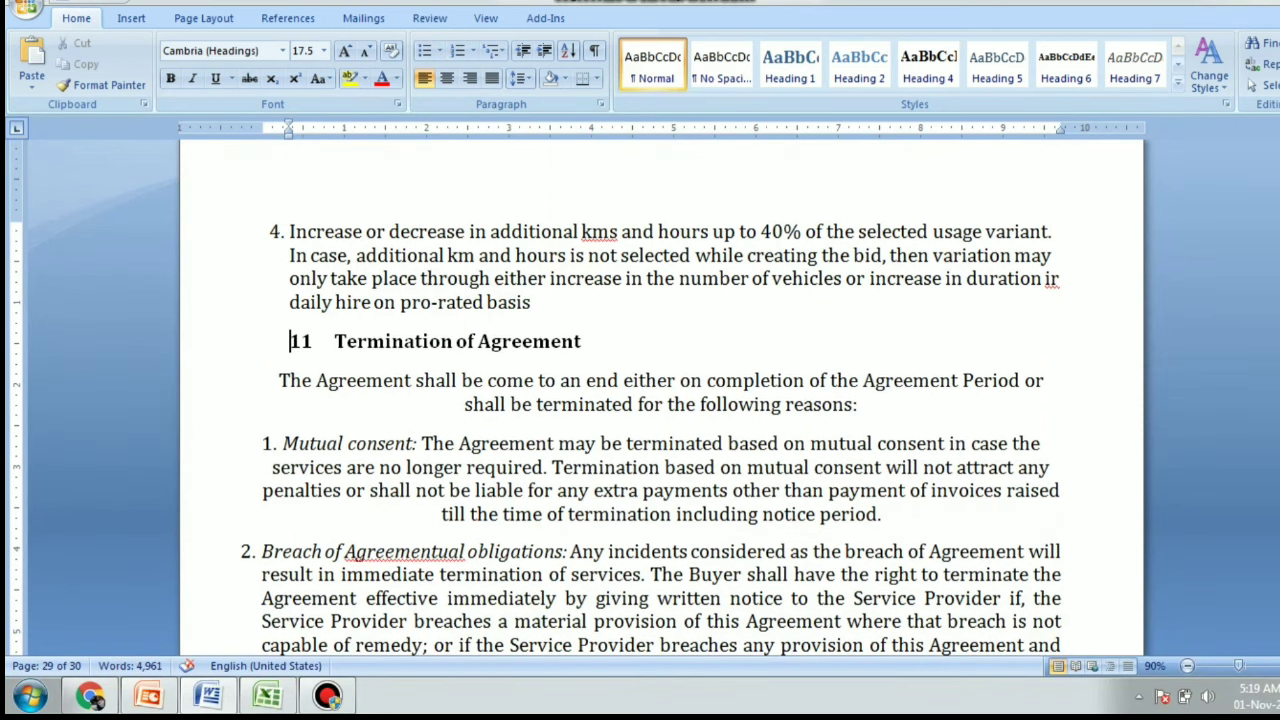
key("Tab")
key("Tab")
key("Tab")
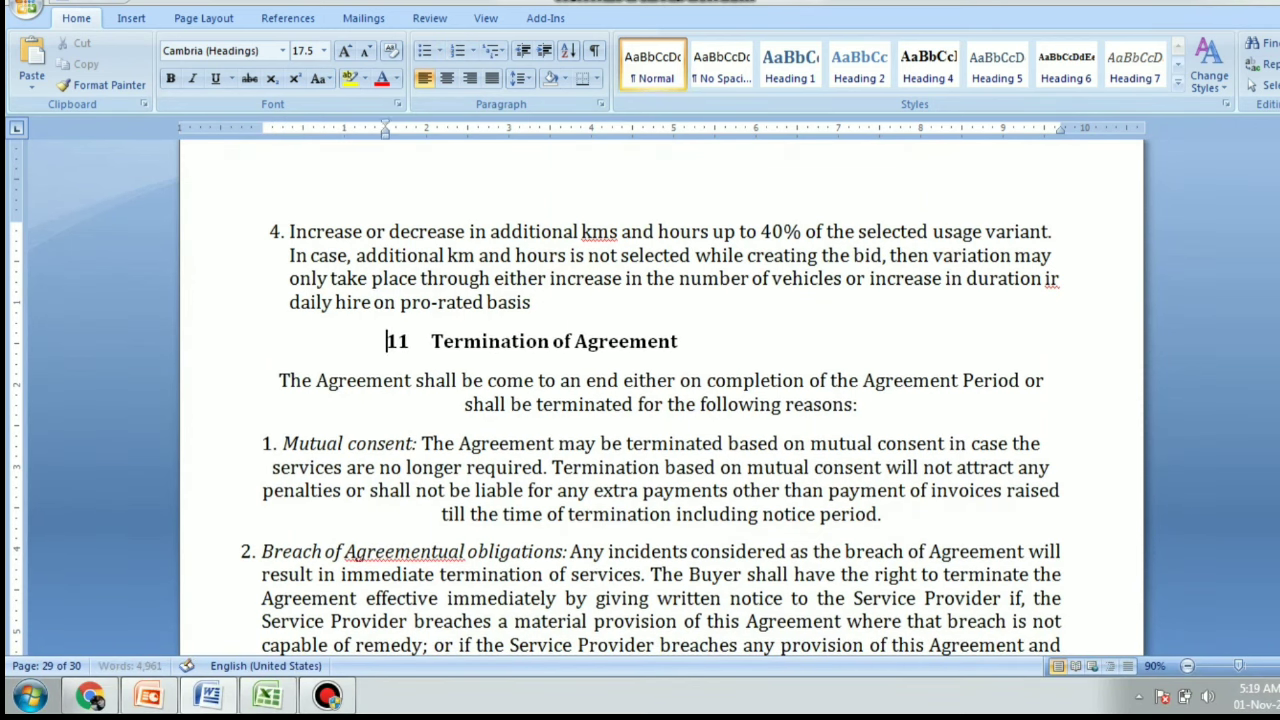
key("Tab")
key("Tab")
key("Tab")
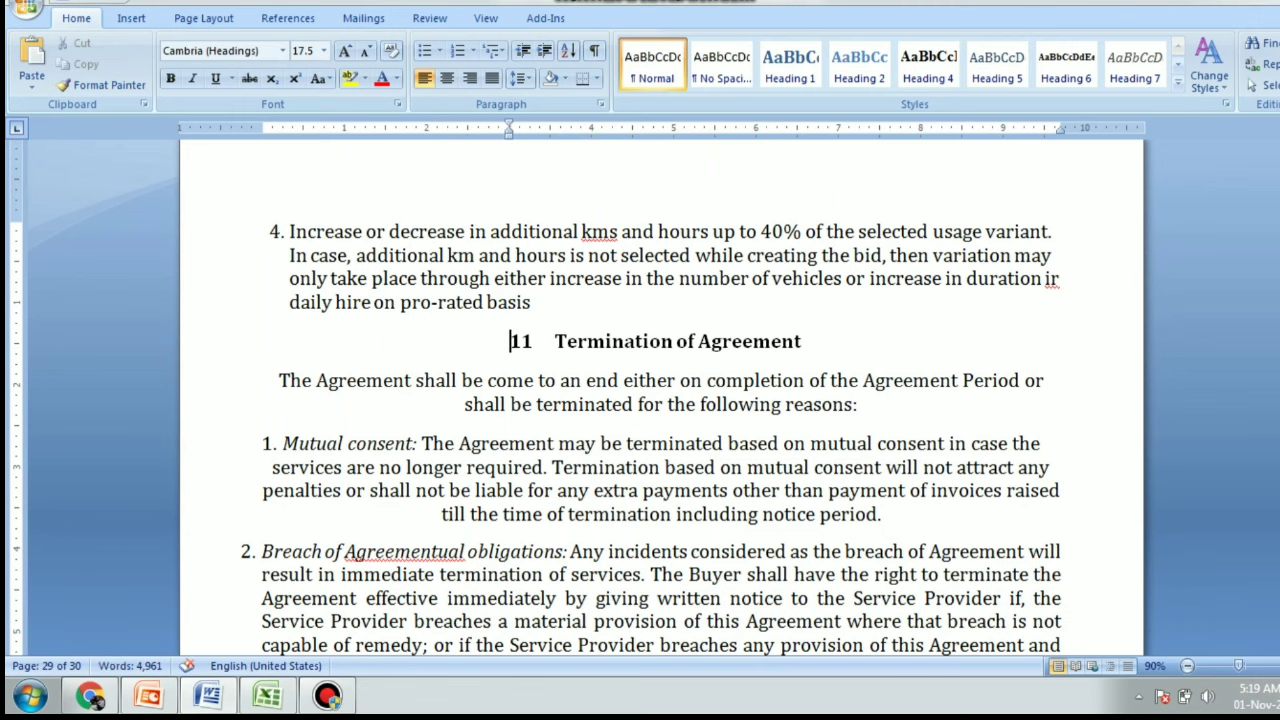
mouse_move(328, 696)
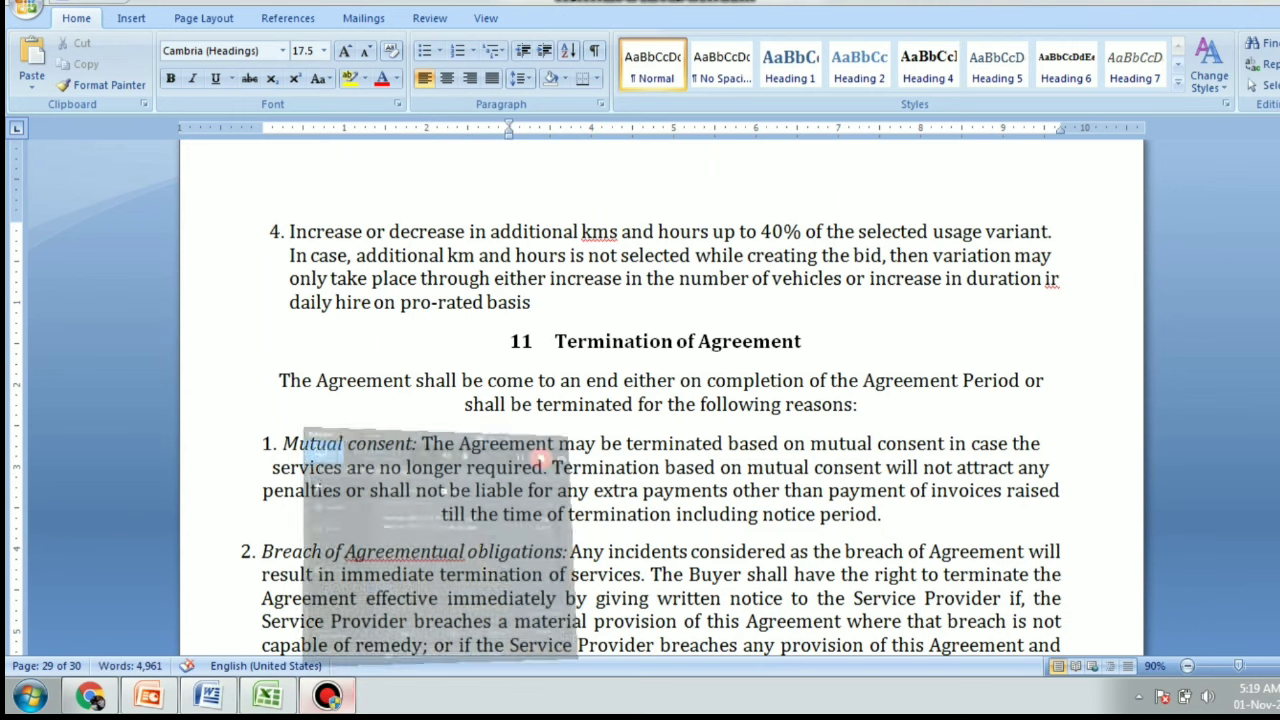
left_click(831, 123)
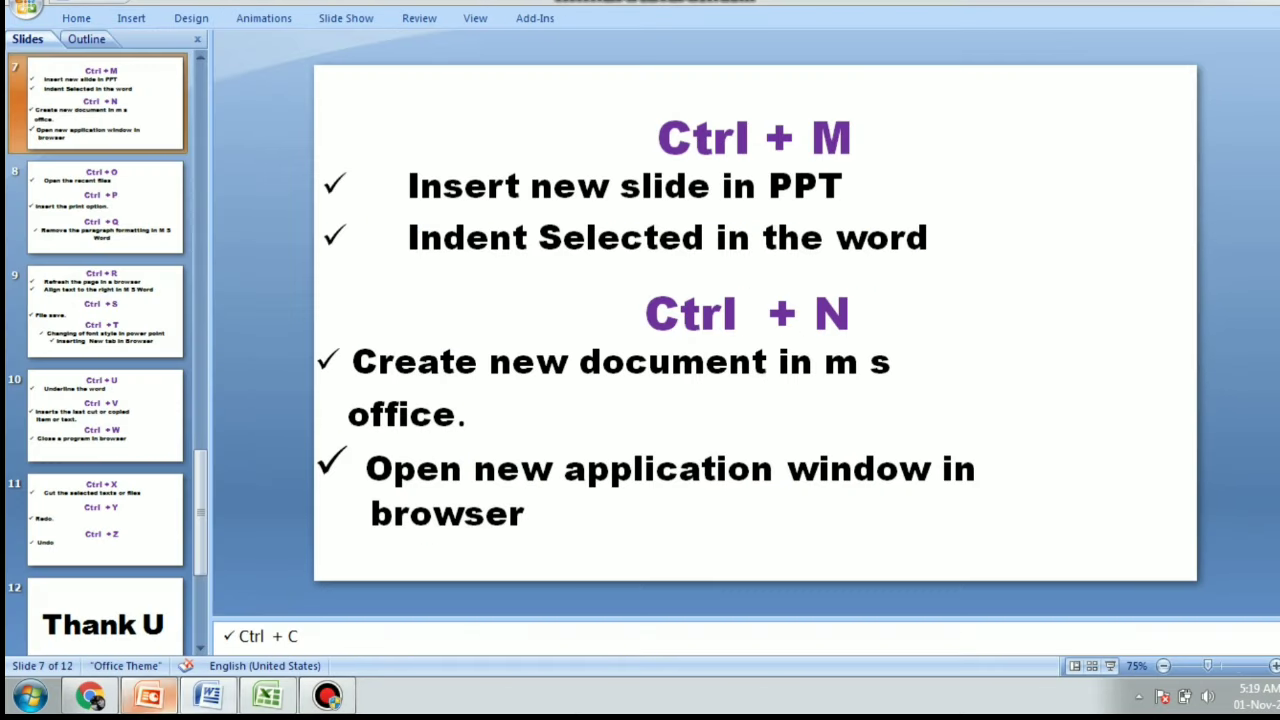
left_click(148, 696)
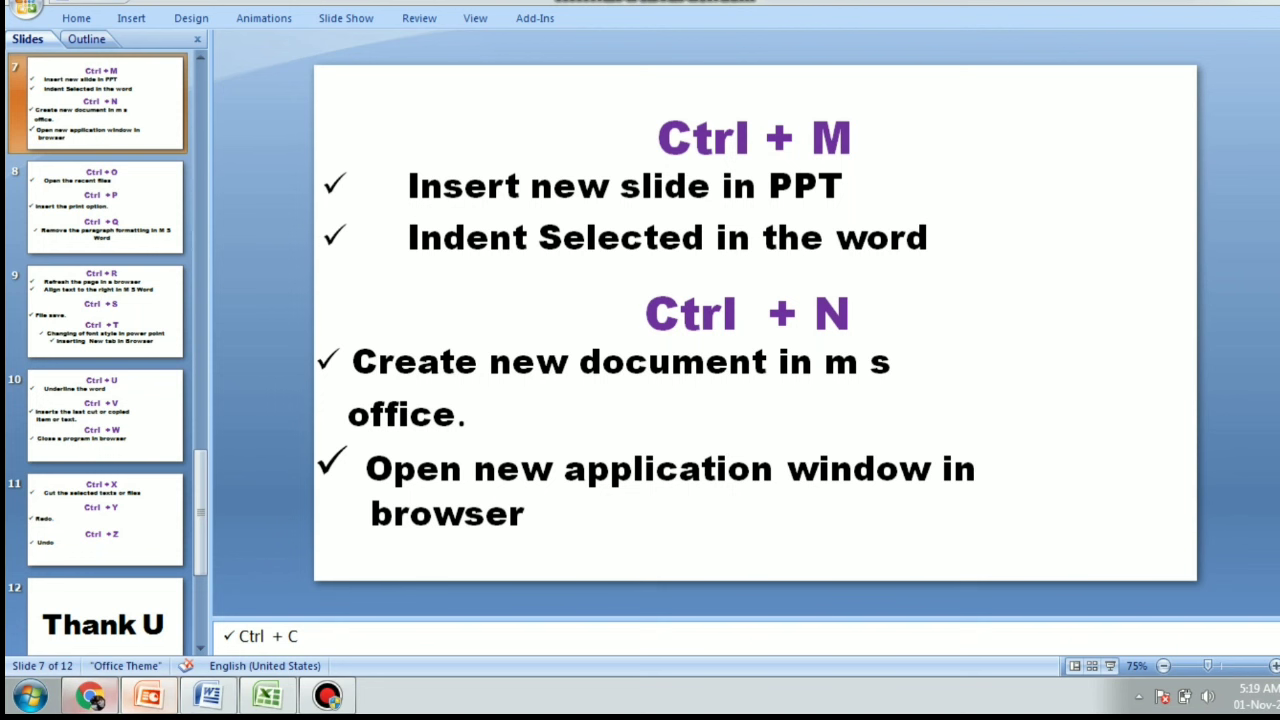
Zoom the Word agreement document out to 80%
left_click(208, 696)
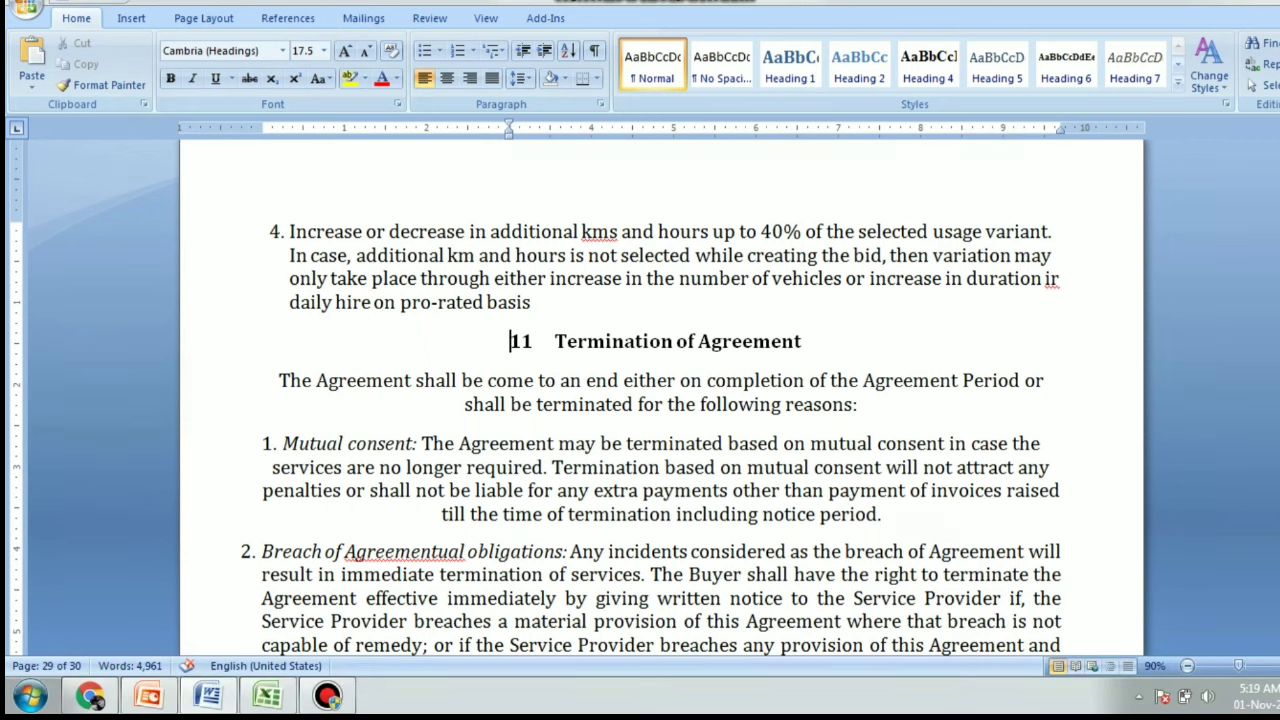
left_click(1187, 665)
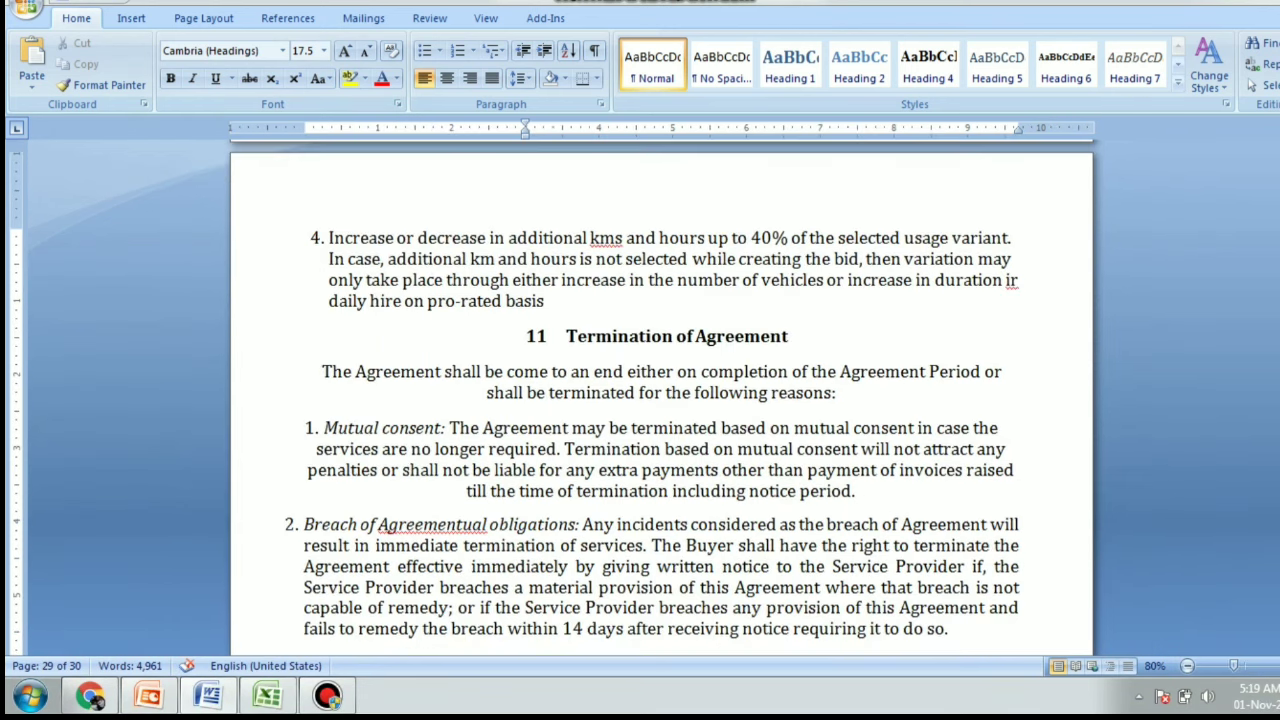
scroll(660, 400, "up", 5)
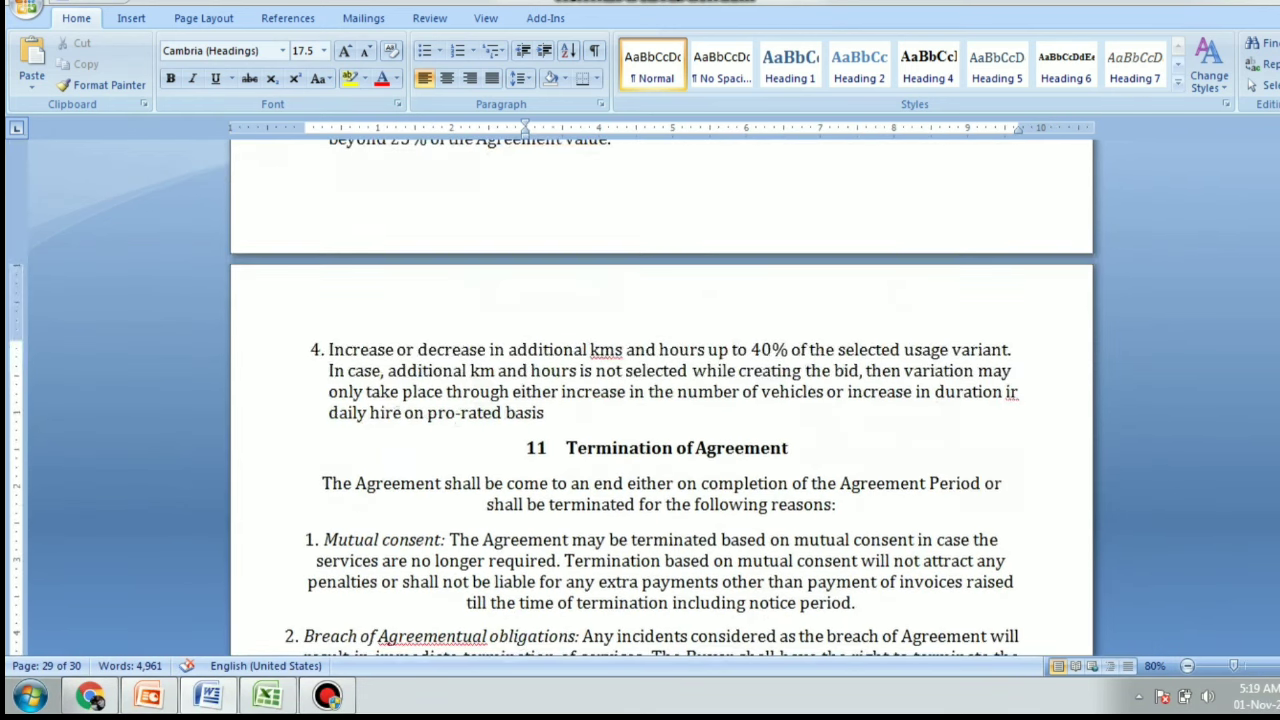
left_click(25, 8)
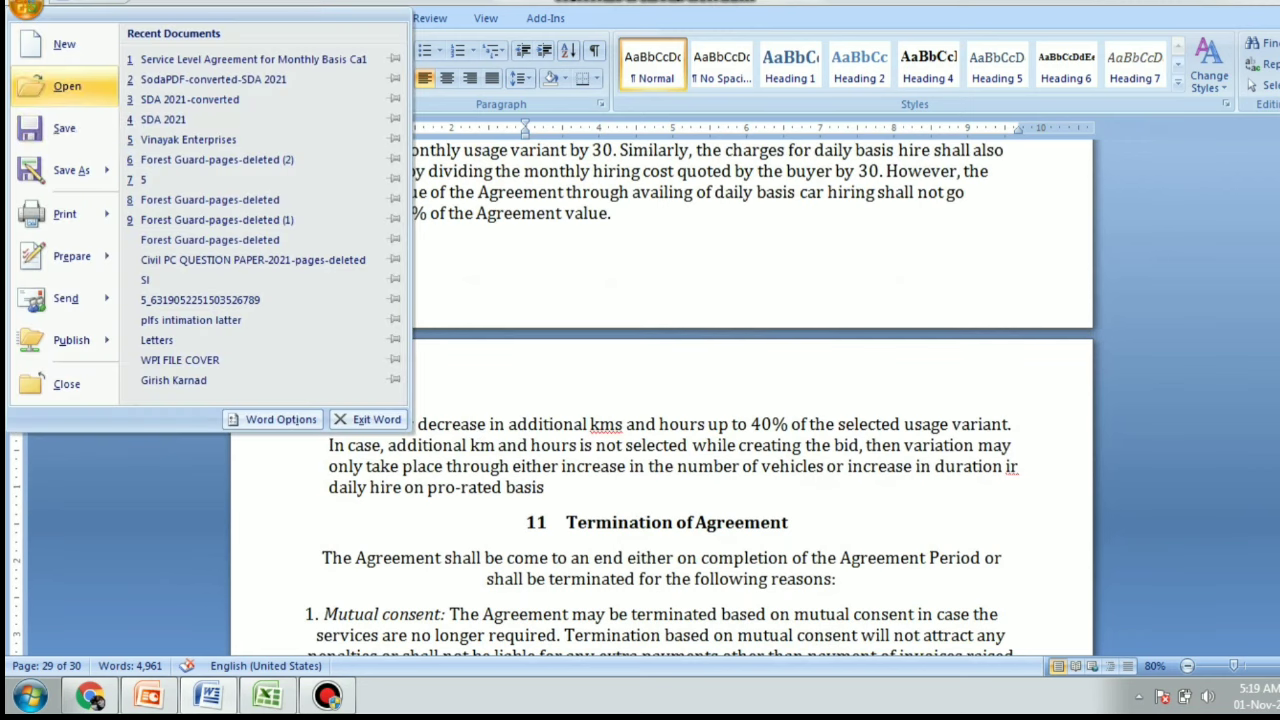
left_click(25, 8)
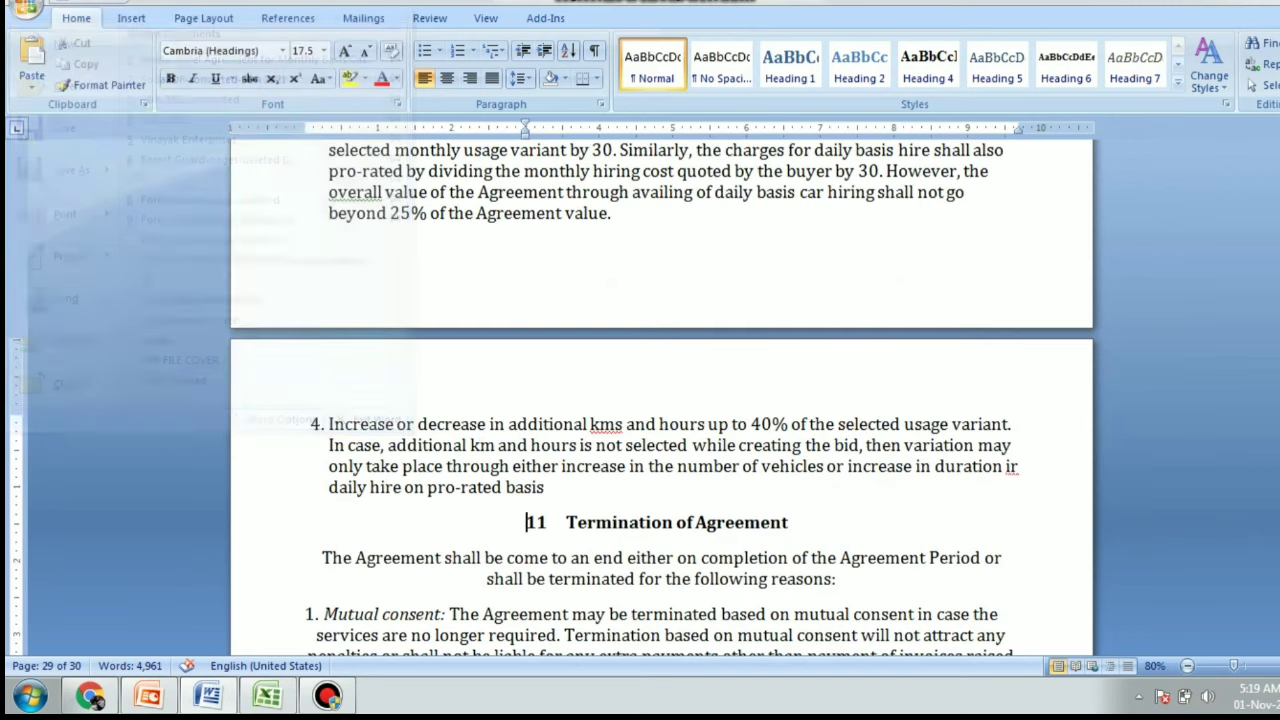
Create a new document, type and erase test text, then close it without saving
key("ctrl+n")
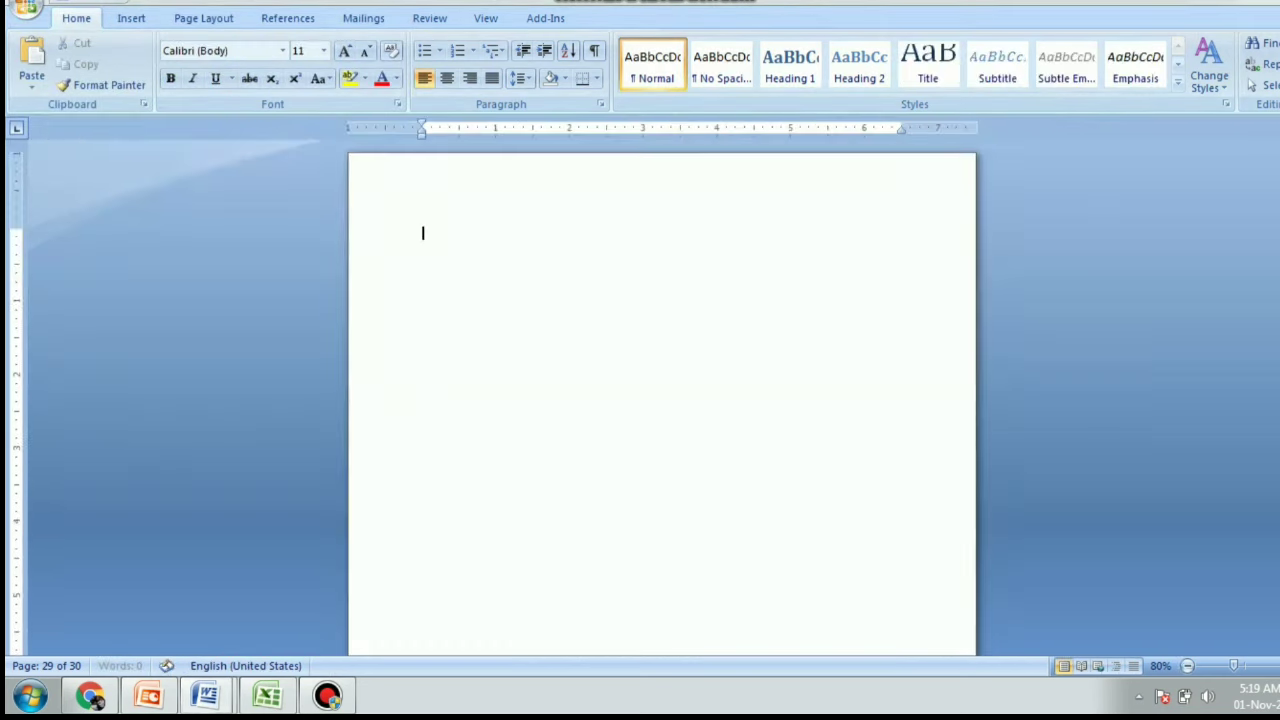
type("gdgd")
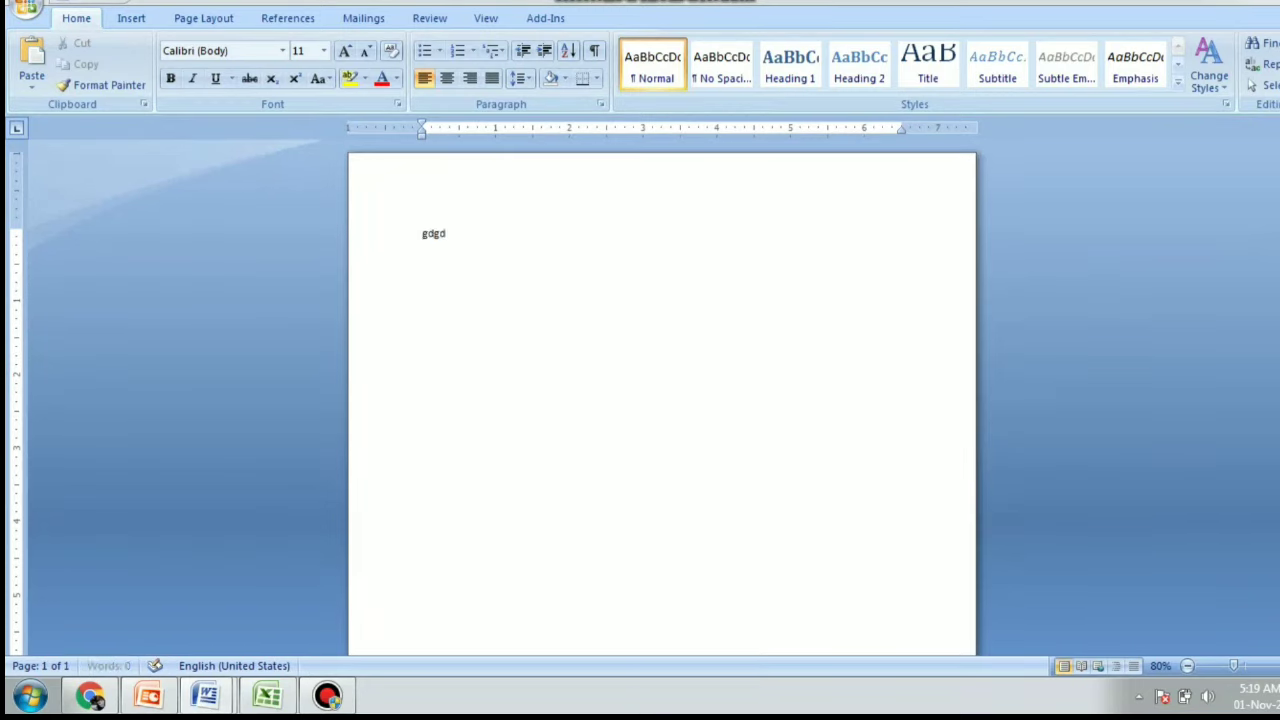
type("gdfhd")
key("BackSpace")
key("BackSpace")
key("BackSpace")
key("BackSpace")
key("BackSpace")
key("BackSpace")
key("BackSpace")
key("BackSpace")
key("ctrl+w")
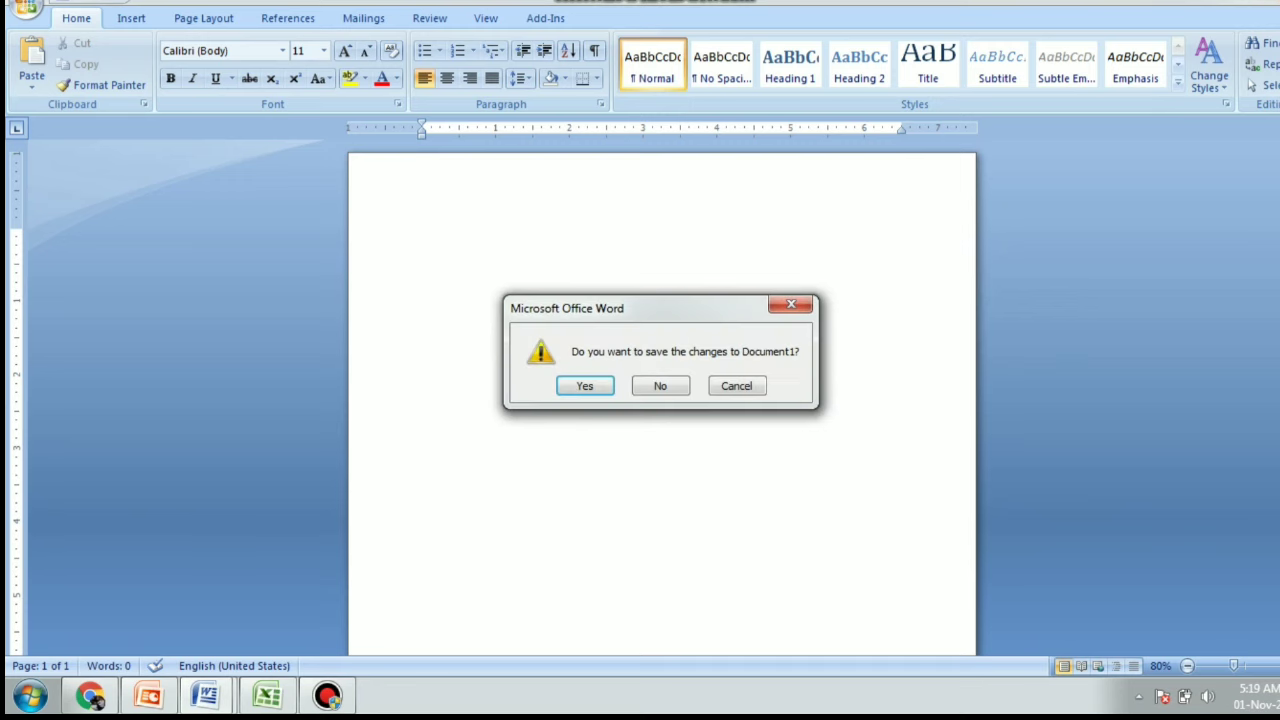
key("n")
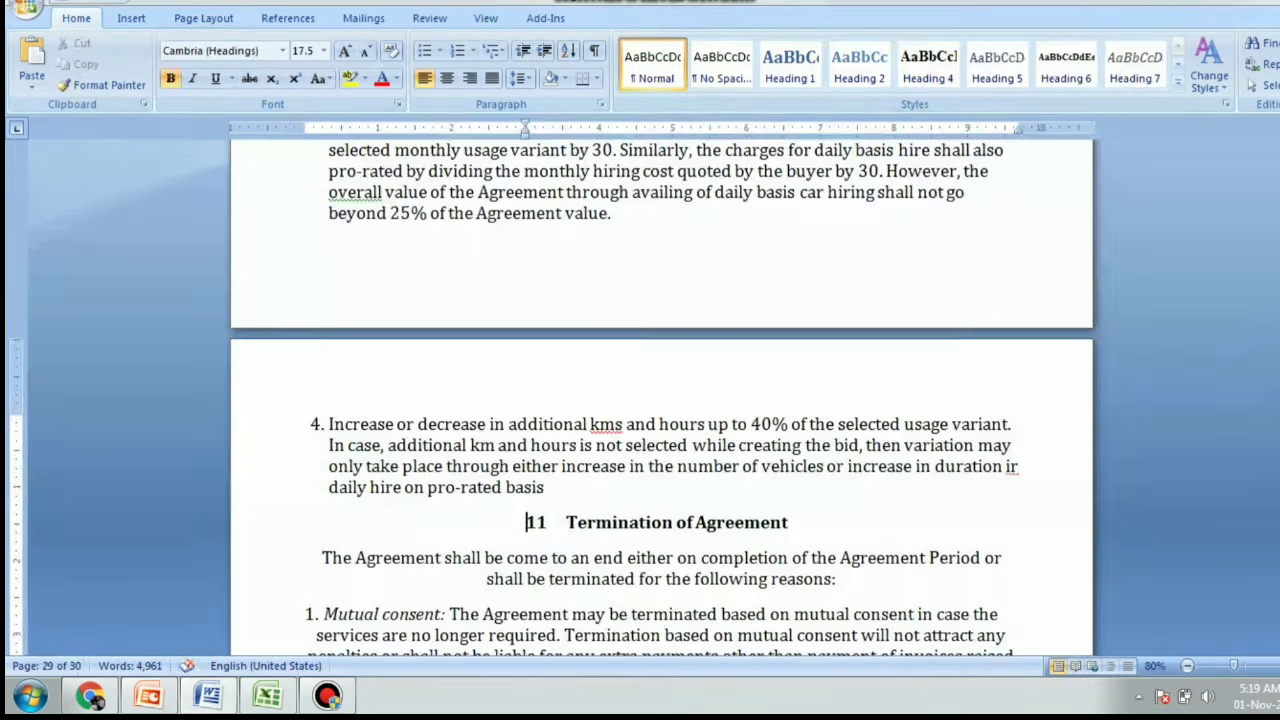
left_click(267, 696)
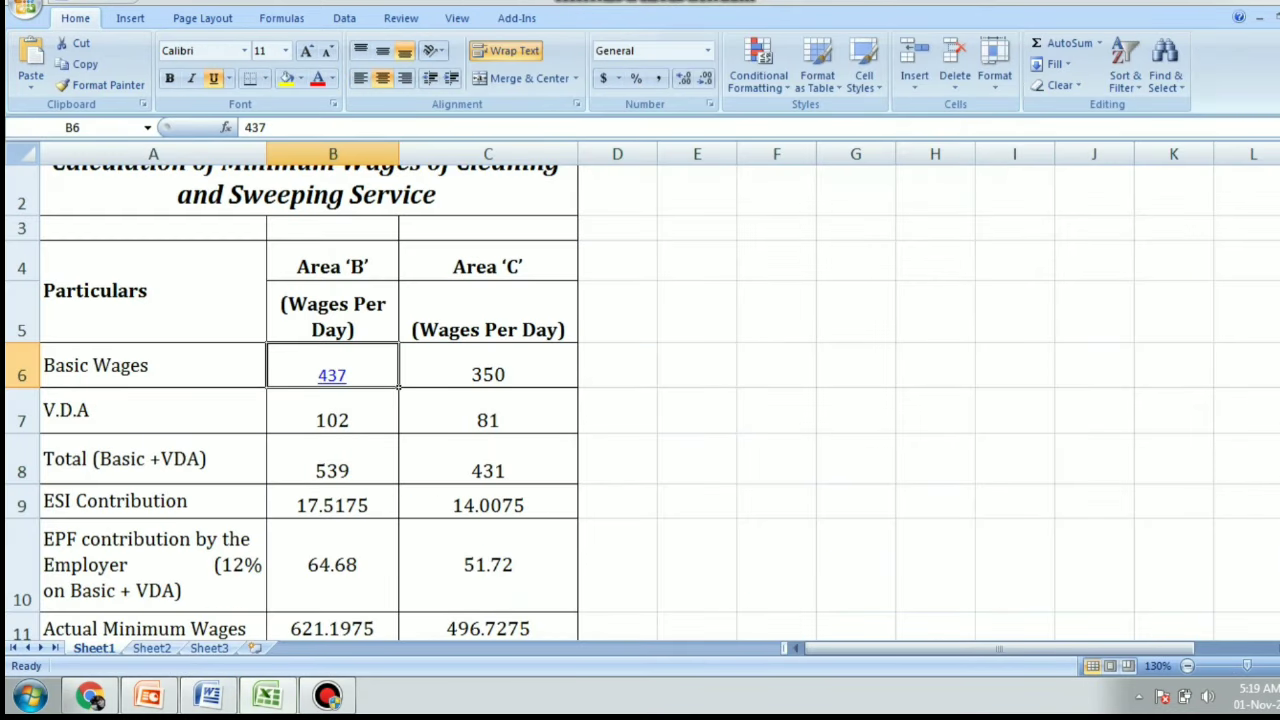
Open a new blank workbook with Ctrl+N, close it with Ctrl+W, and return to the wages sheet
key("ctrl+n")
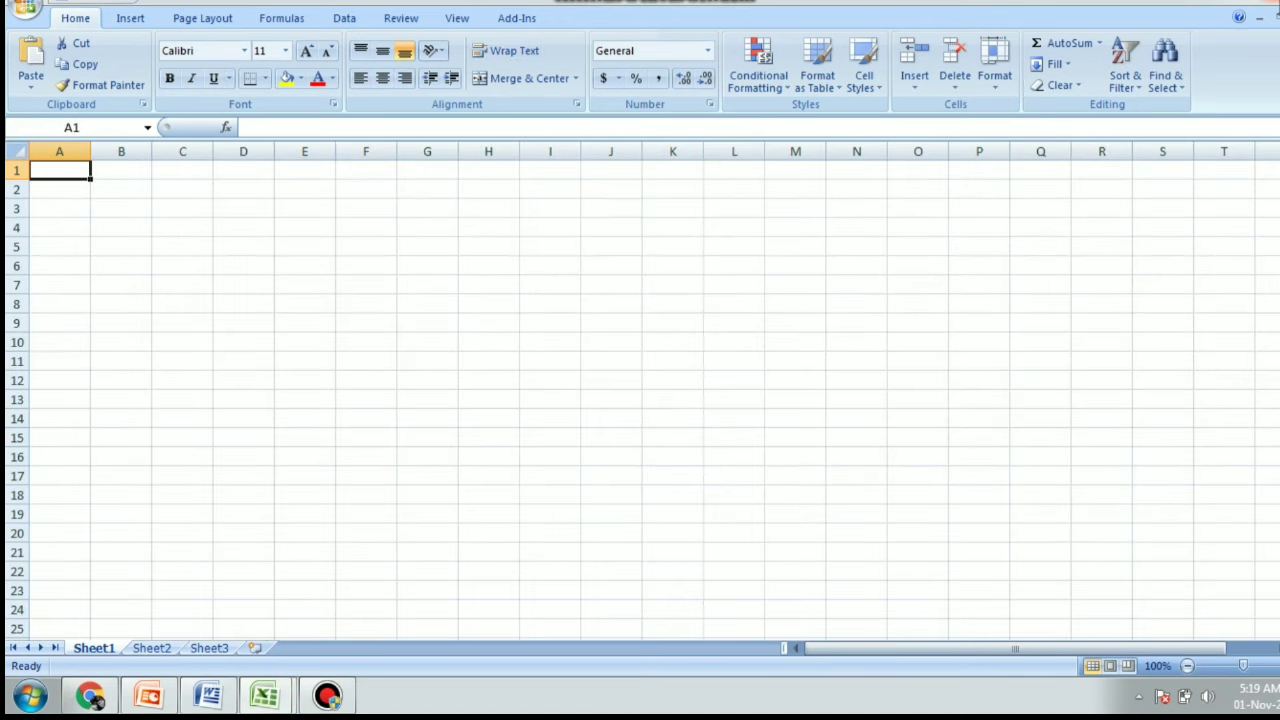
key("ctrl+w")
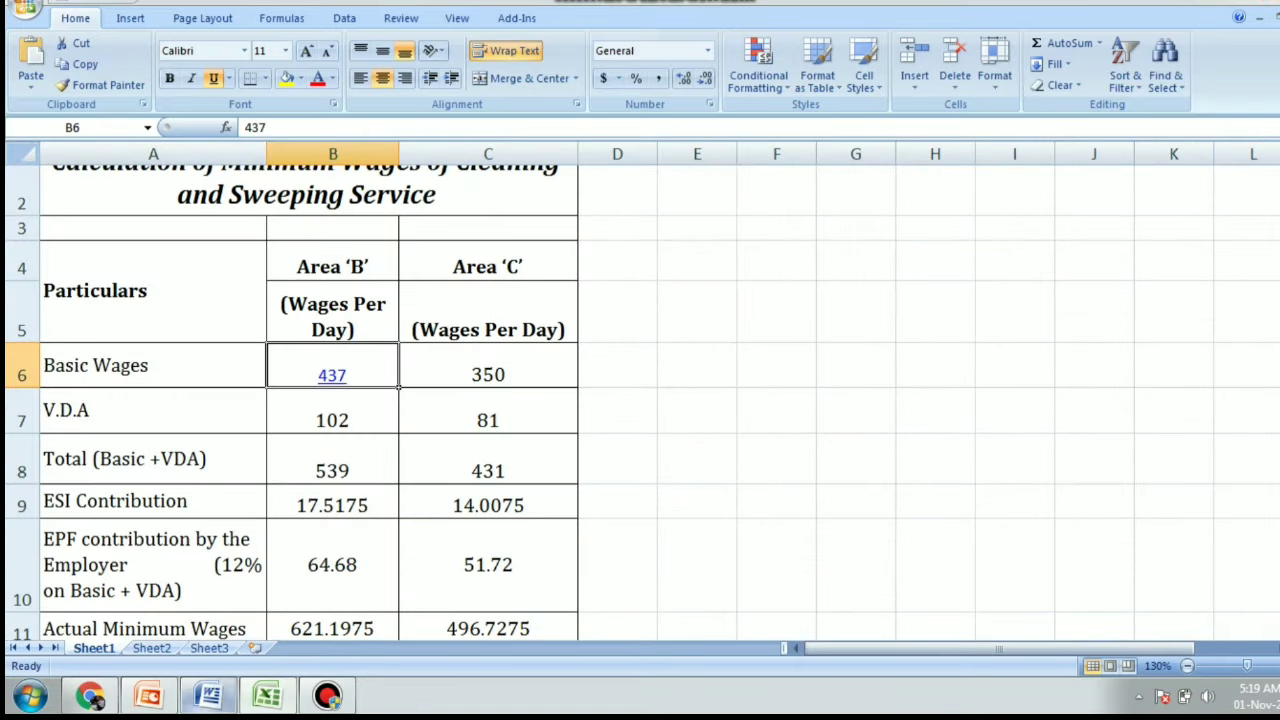
left_click(328, 695)
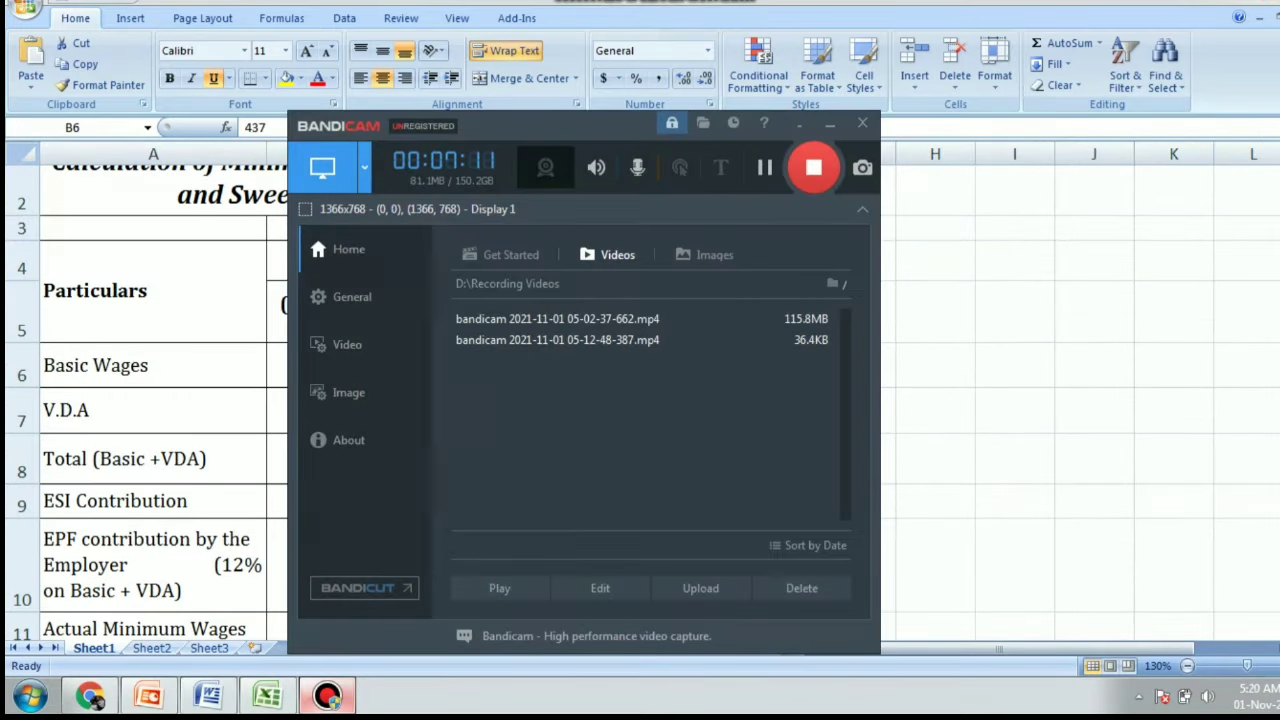
left_click(328, 695)
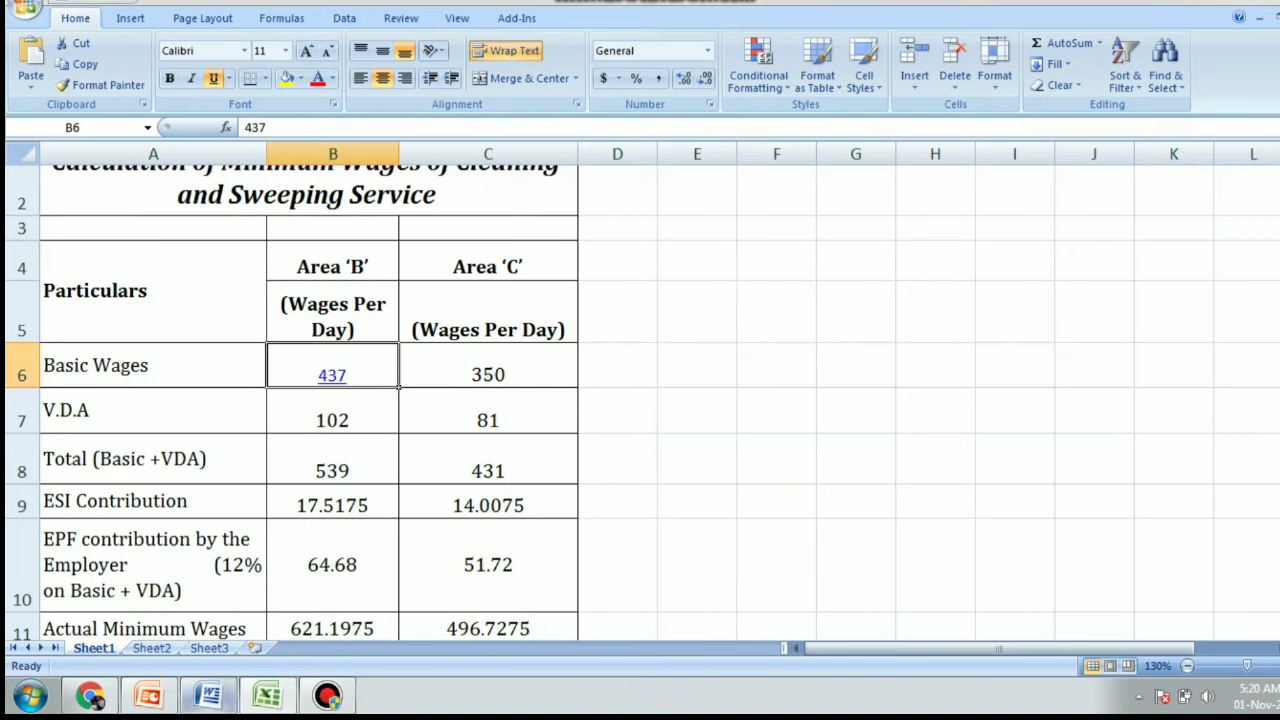
left_click(148, 695)
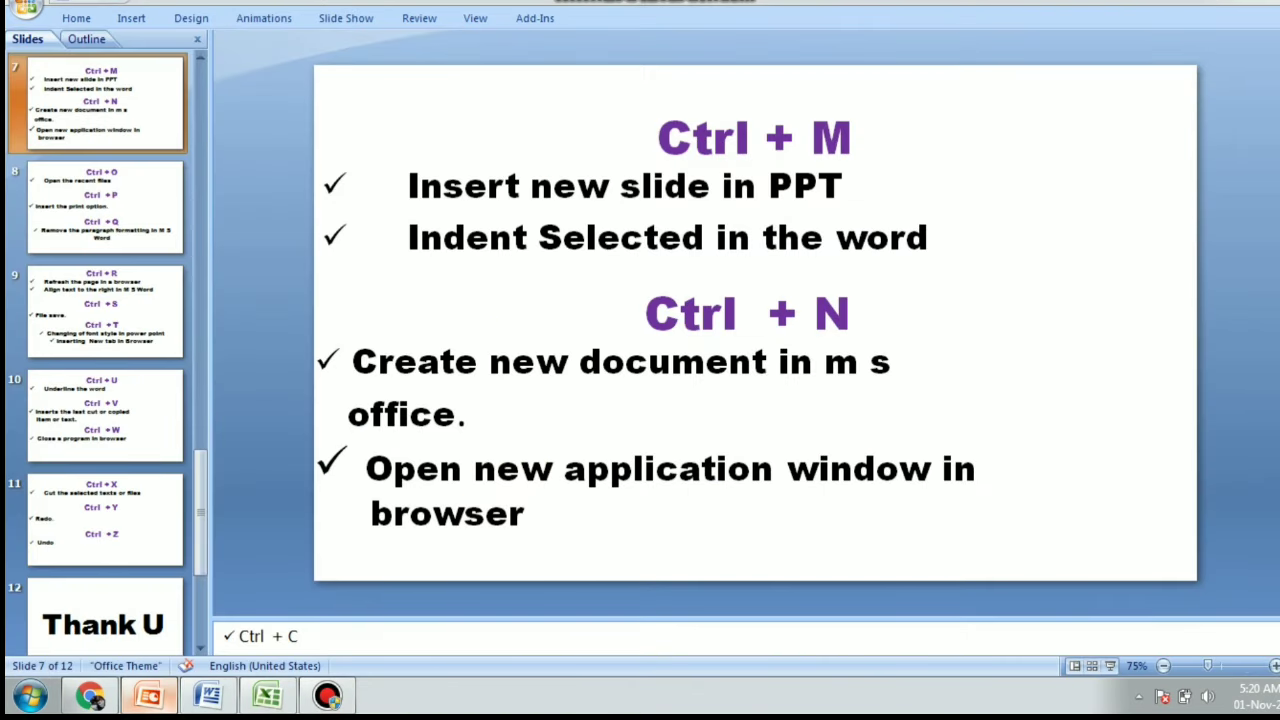
left_click(148, 695)
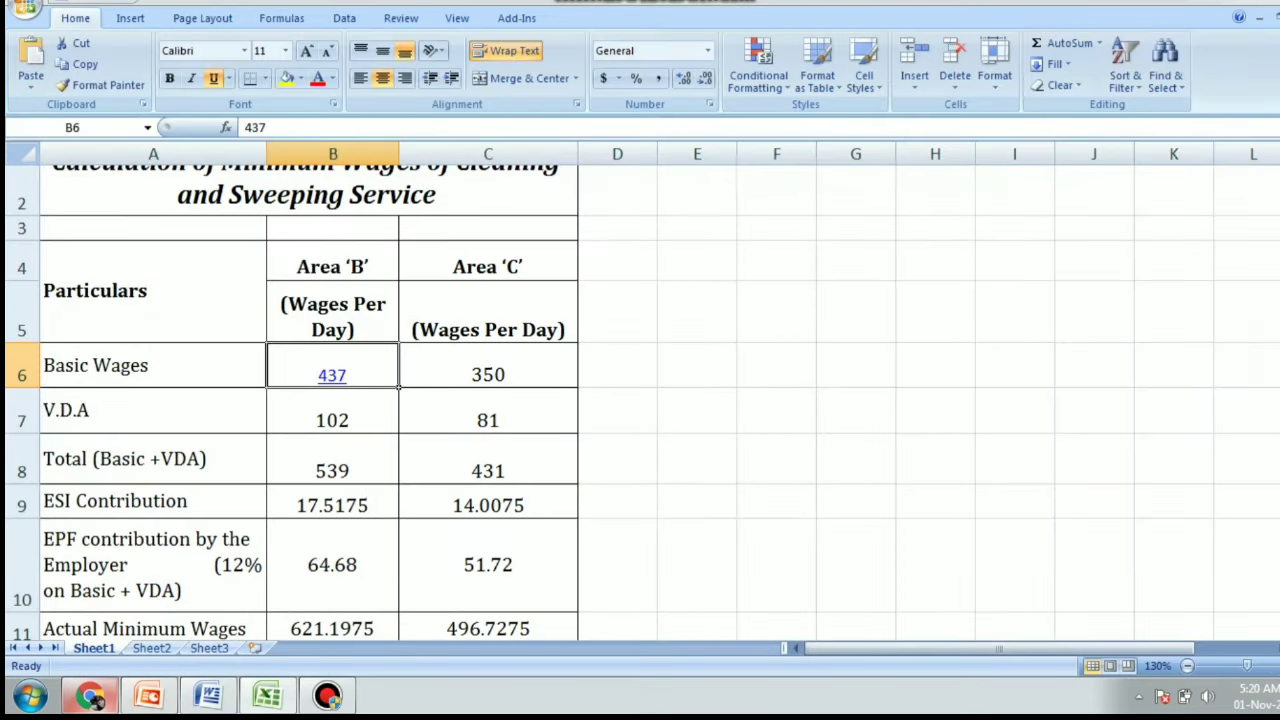
Open a new tab in Chrome, minimise Bandicam, and bring PowerPoint slide 7 forward
mouse_move(90, 697)
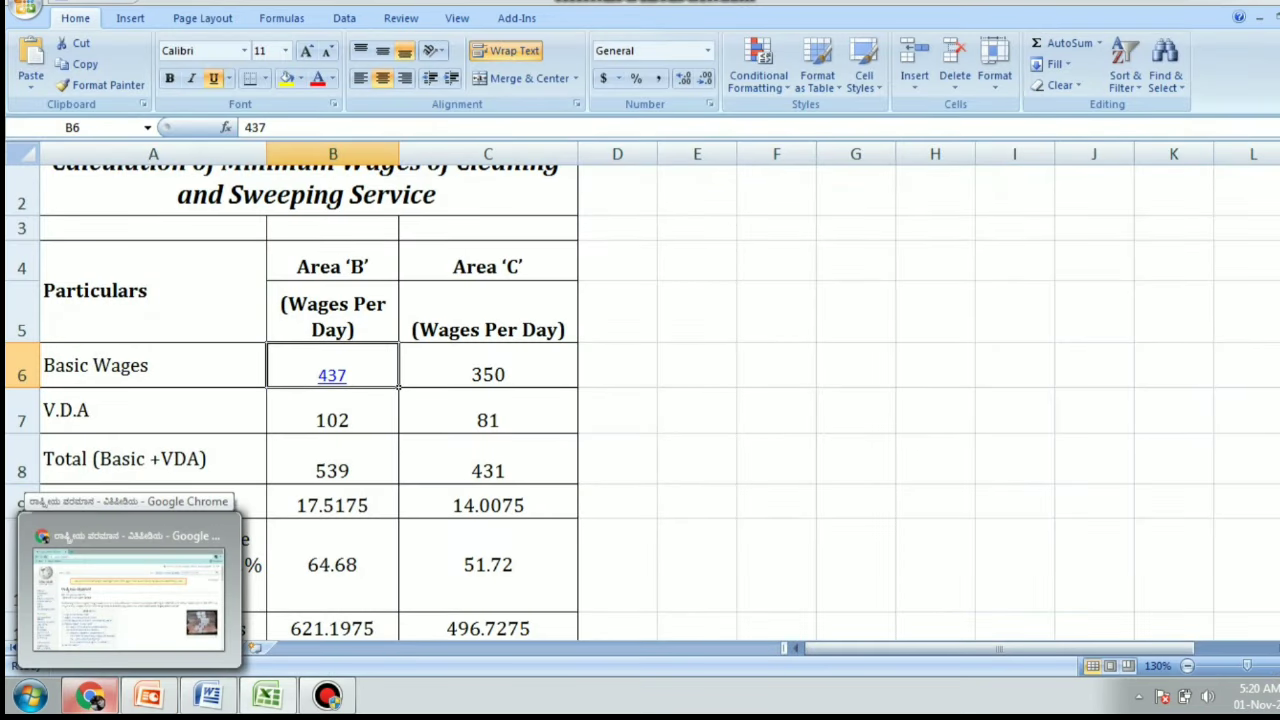
left_click(128, 590)
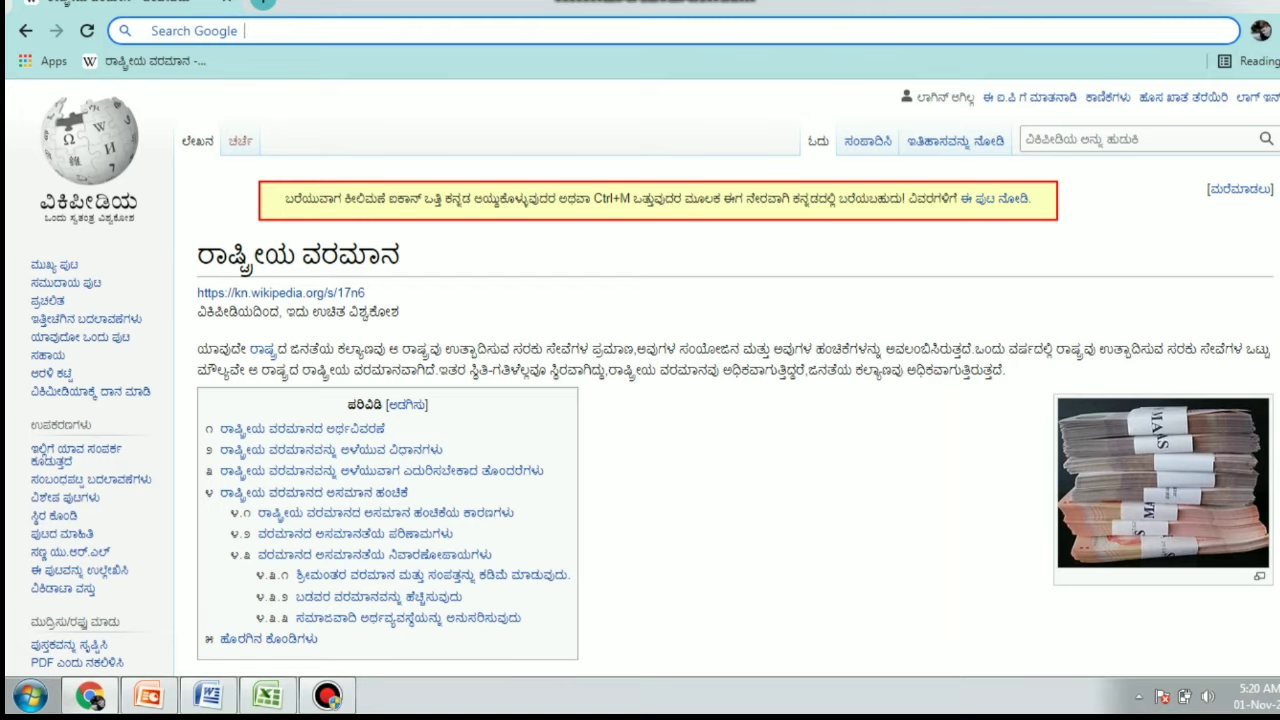
key("ctrl+t")
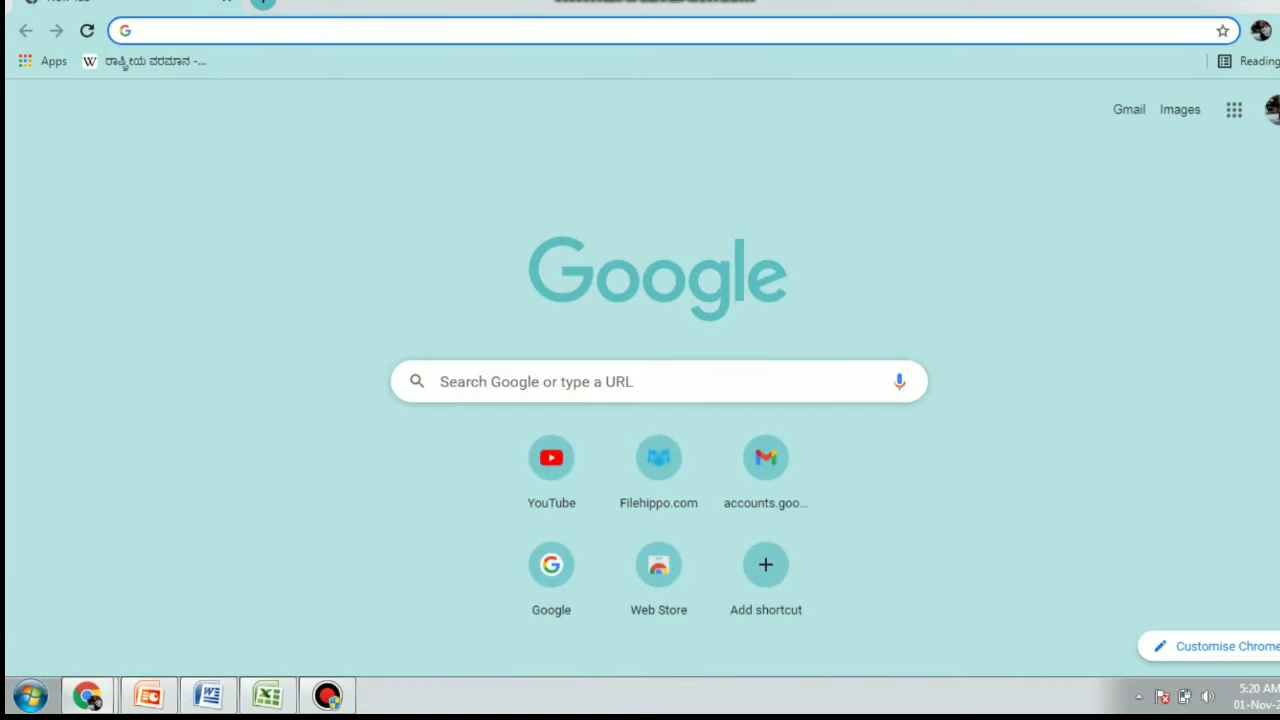
mouse_move(87, 696)
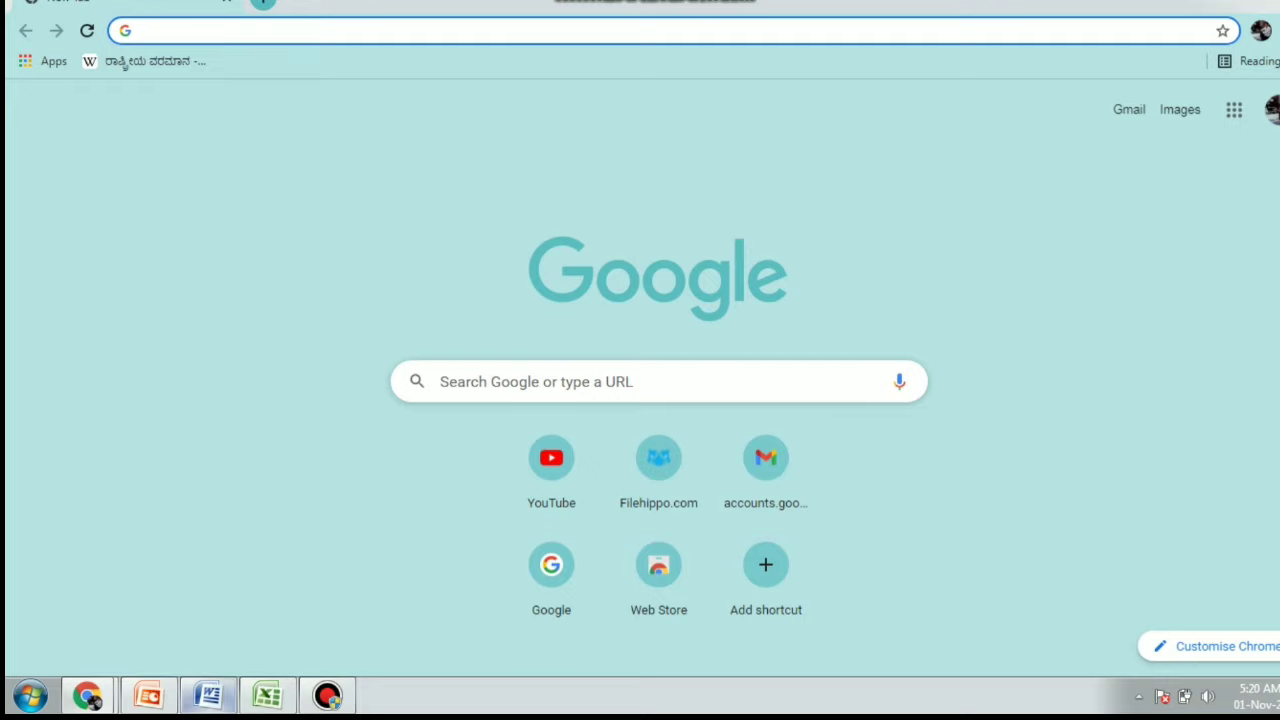
left_click(327, 696)
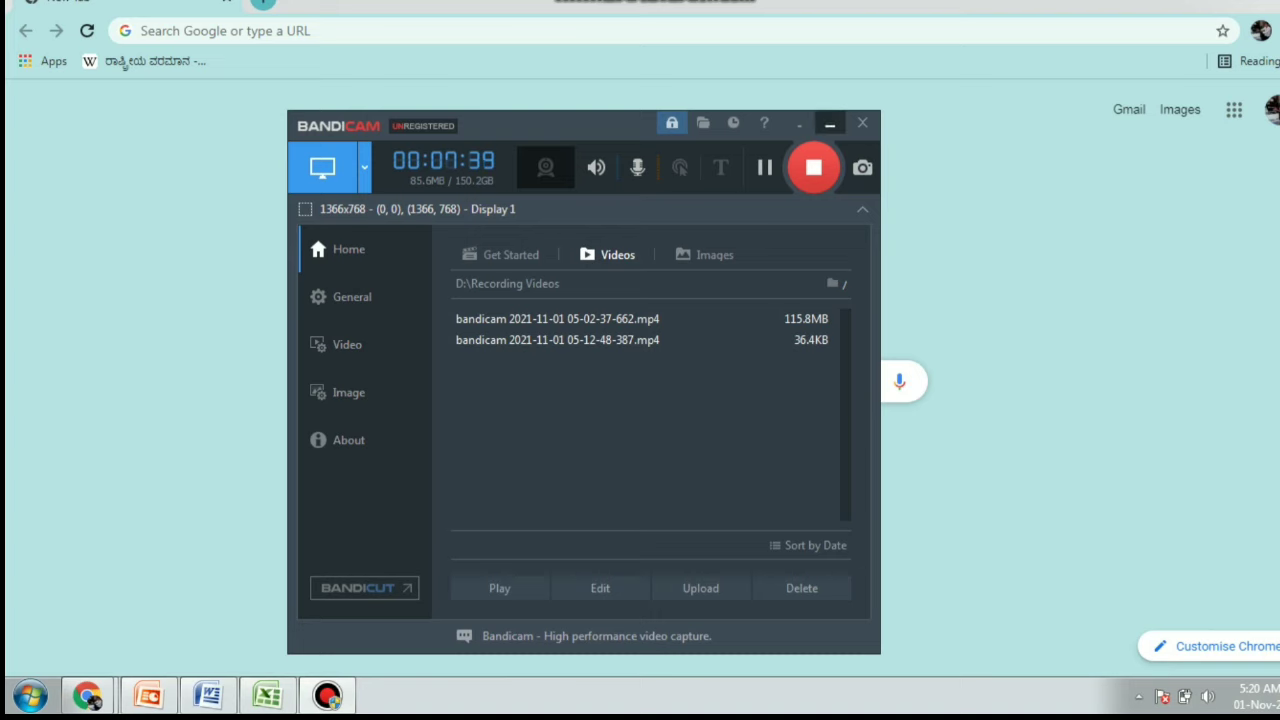
left_click(830, 122)
key("alt+Tab")
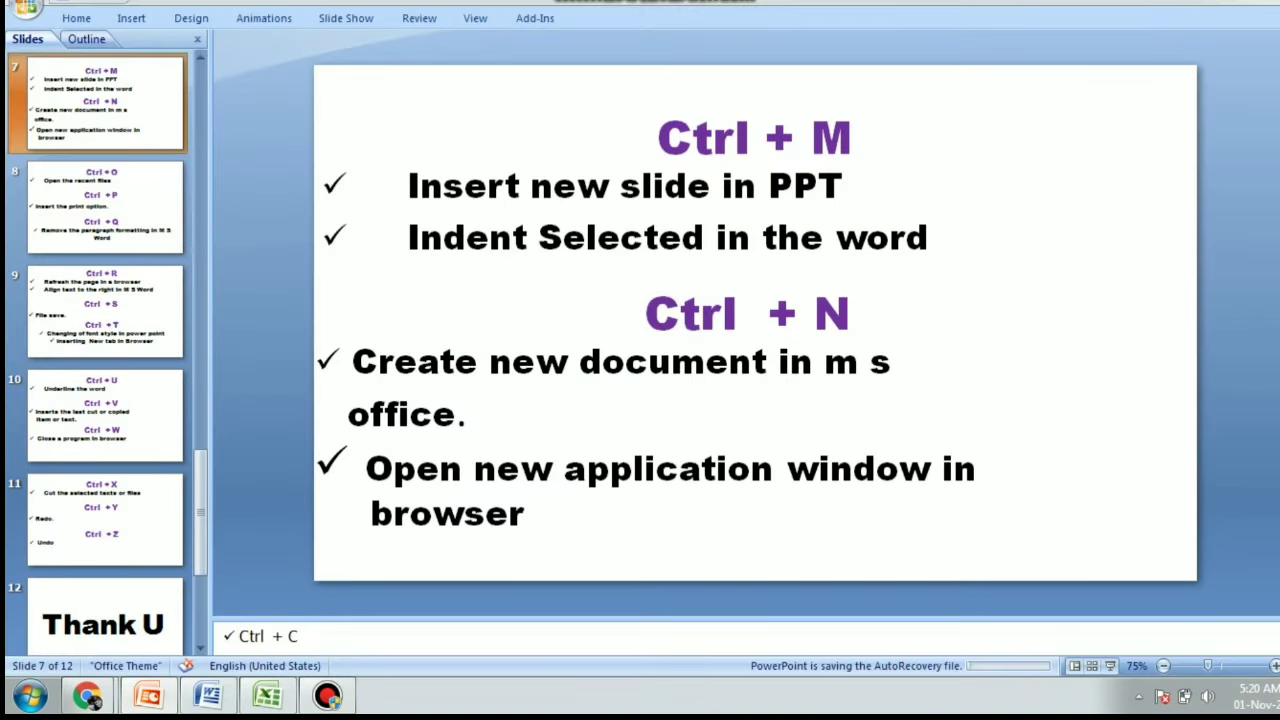
Go to slide 8, then open Word's Open dialog on the Desktop and cancel it
left_click(105, 207)
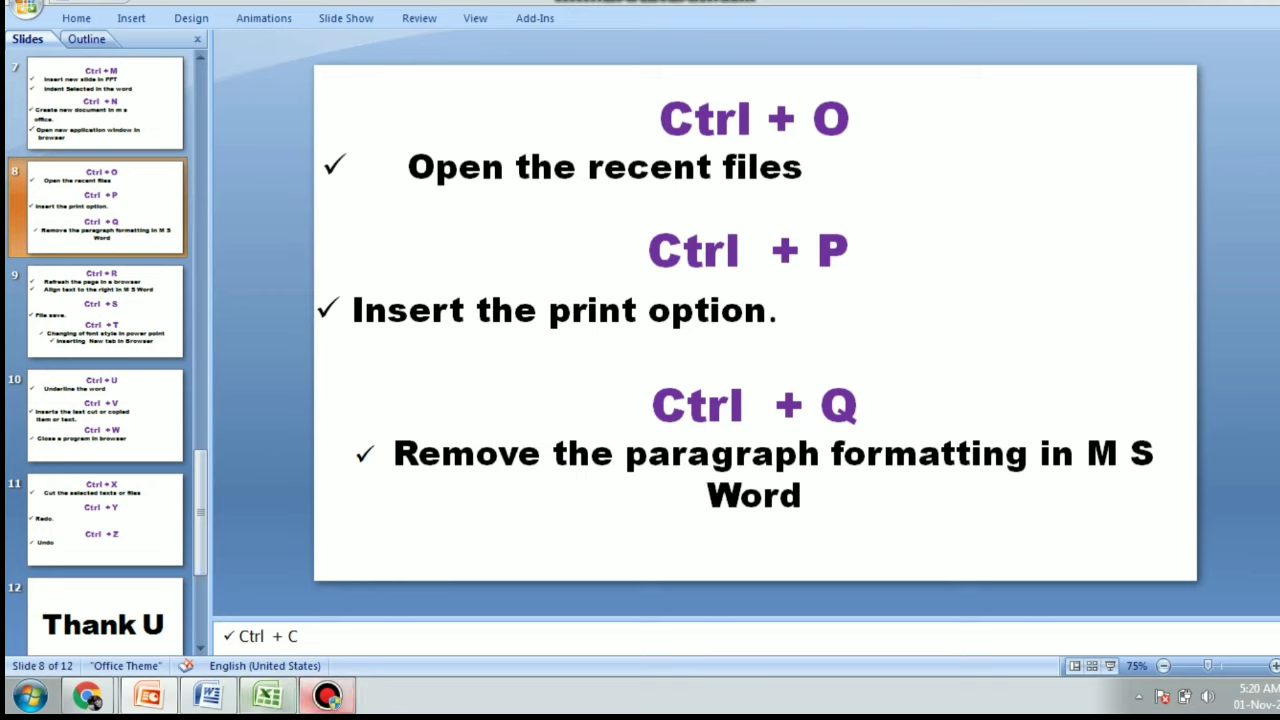
left_click(208, 695)
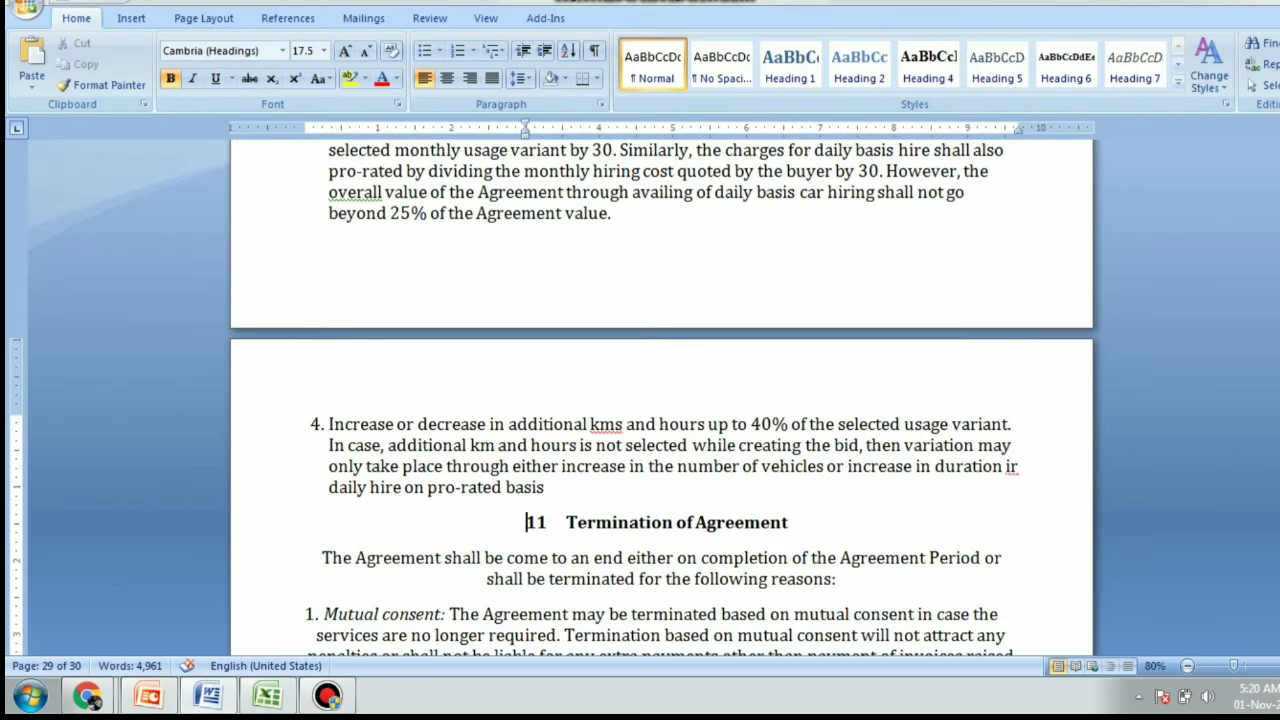
left_click(1015, 424)
key("ctrl+o")
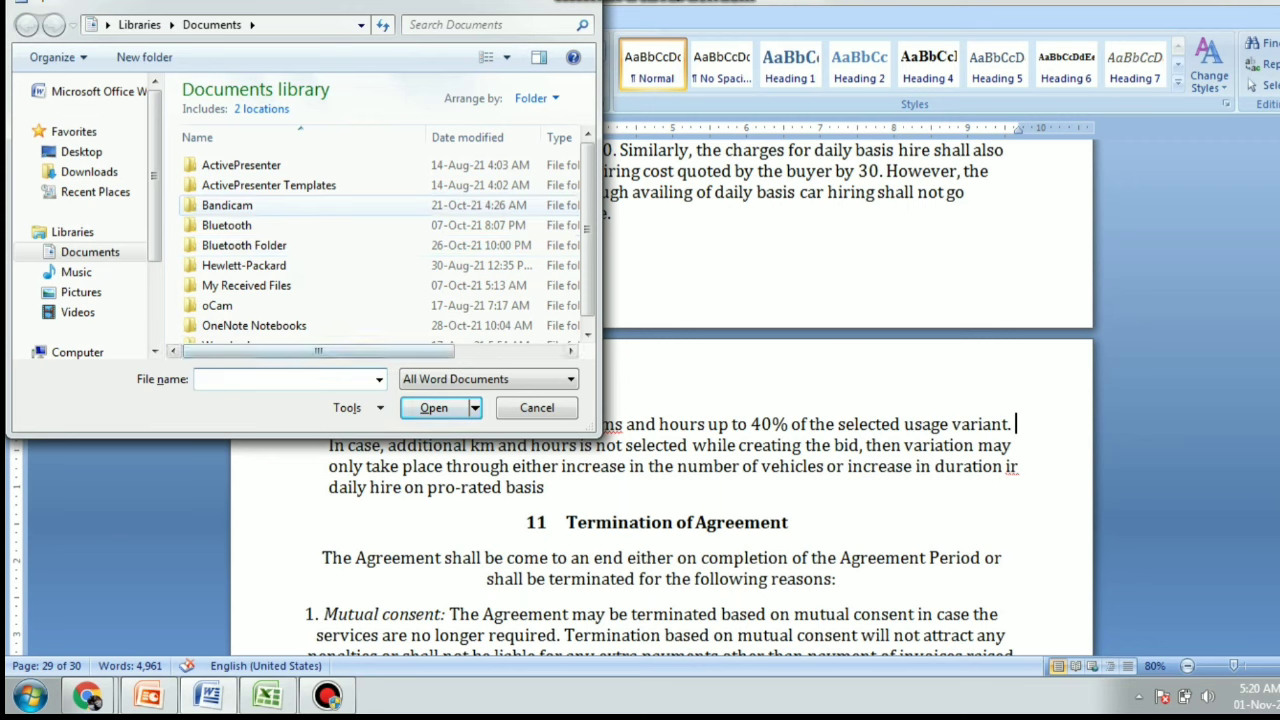
left_click(81, 151)
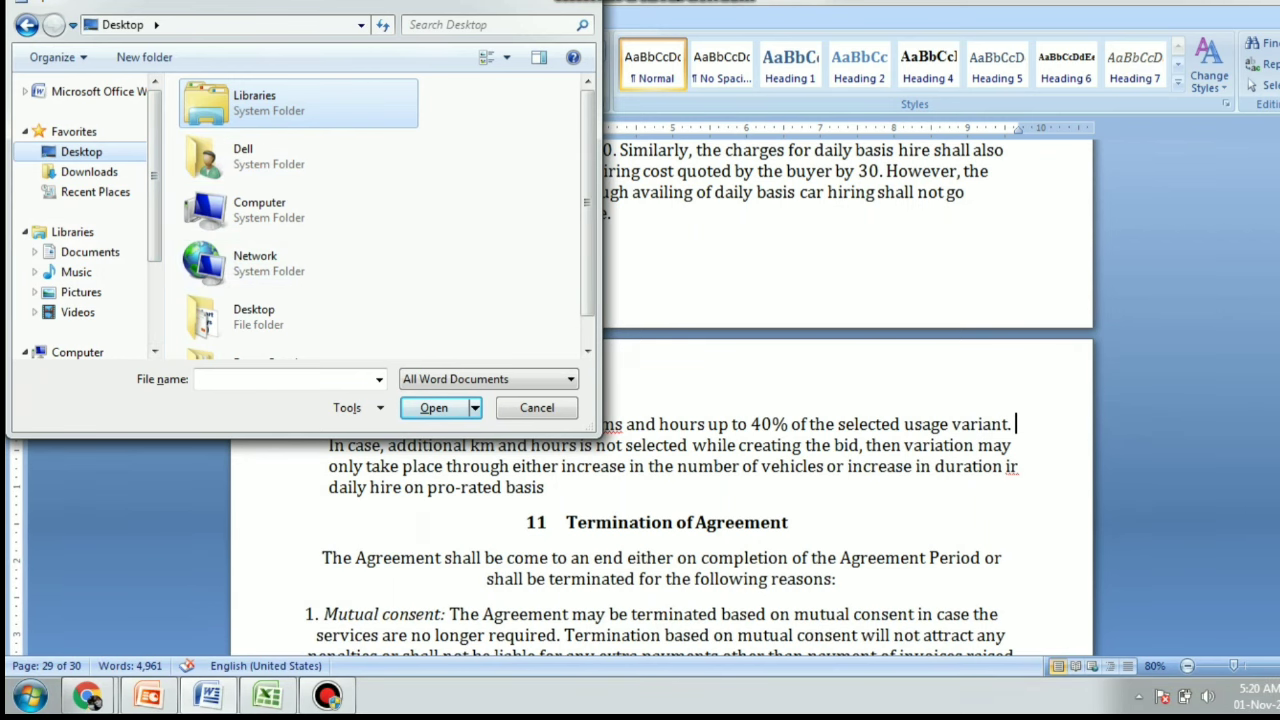
key("Escape")
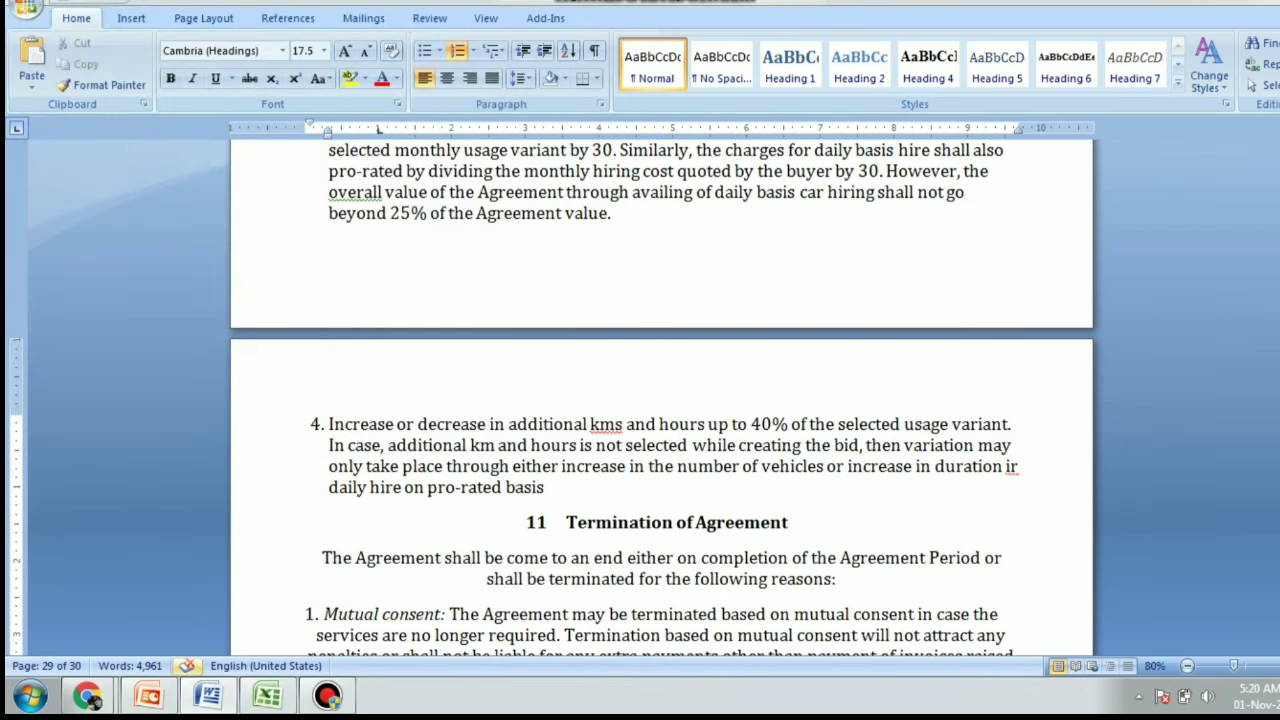
Scroll up the agreement document and bring up the Print dialog with Ctrl+P
key("alt+Tab")
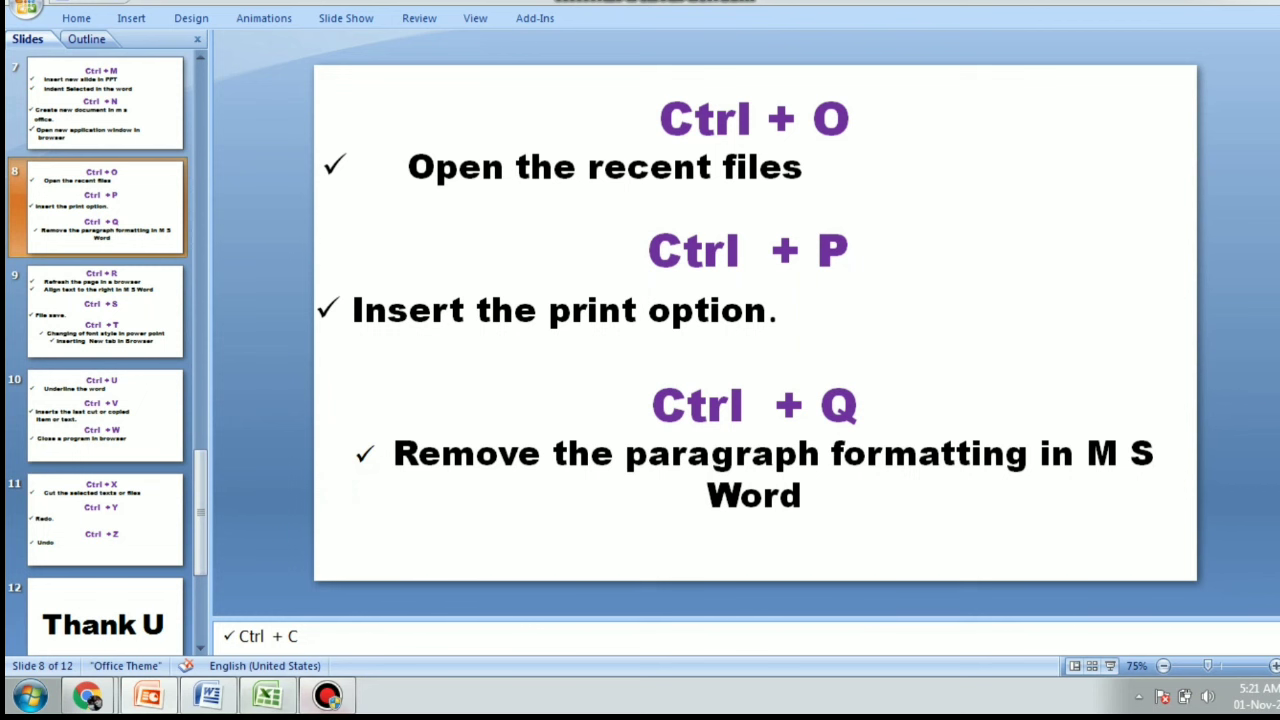
key("alt+Tab")
scroll(660, 400, "up", 4)
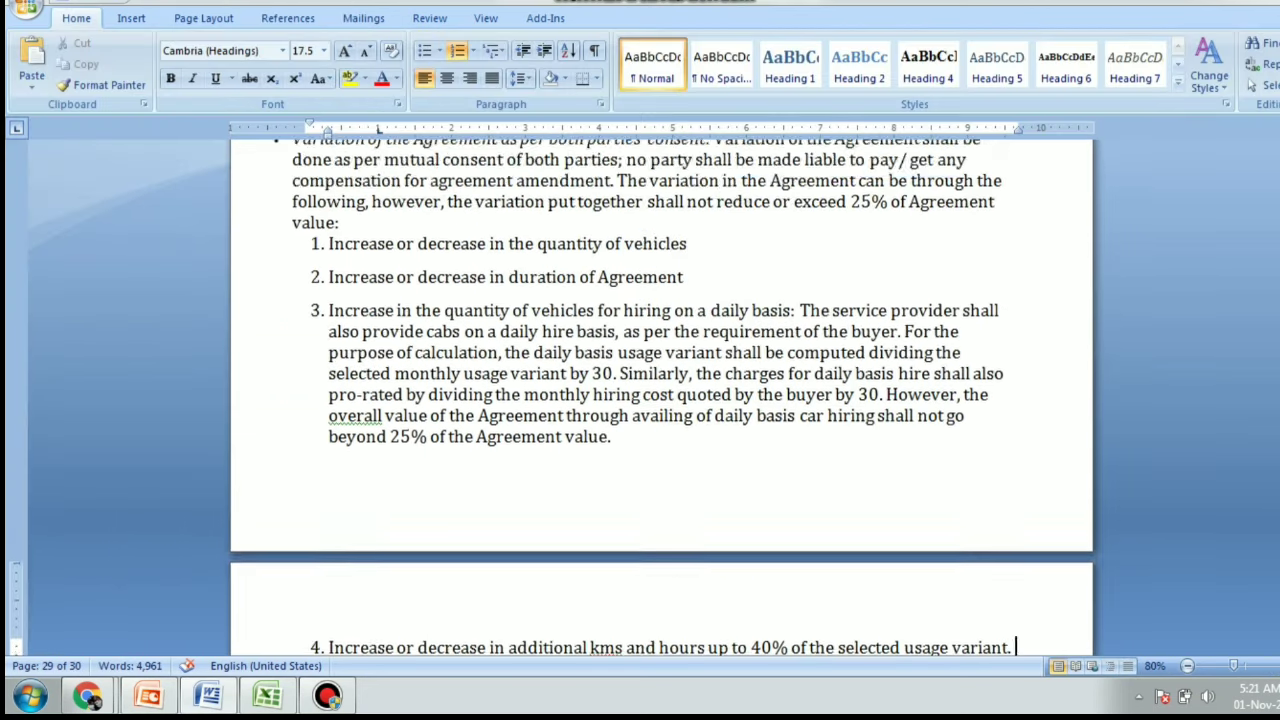
scroll(660, 400, "up", 2)
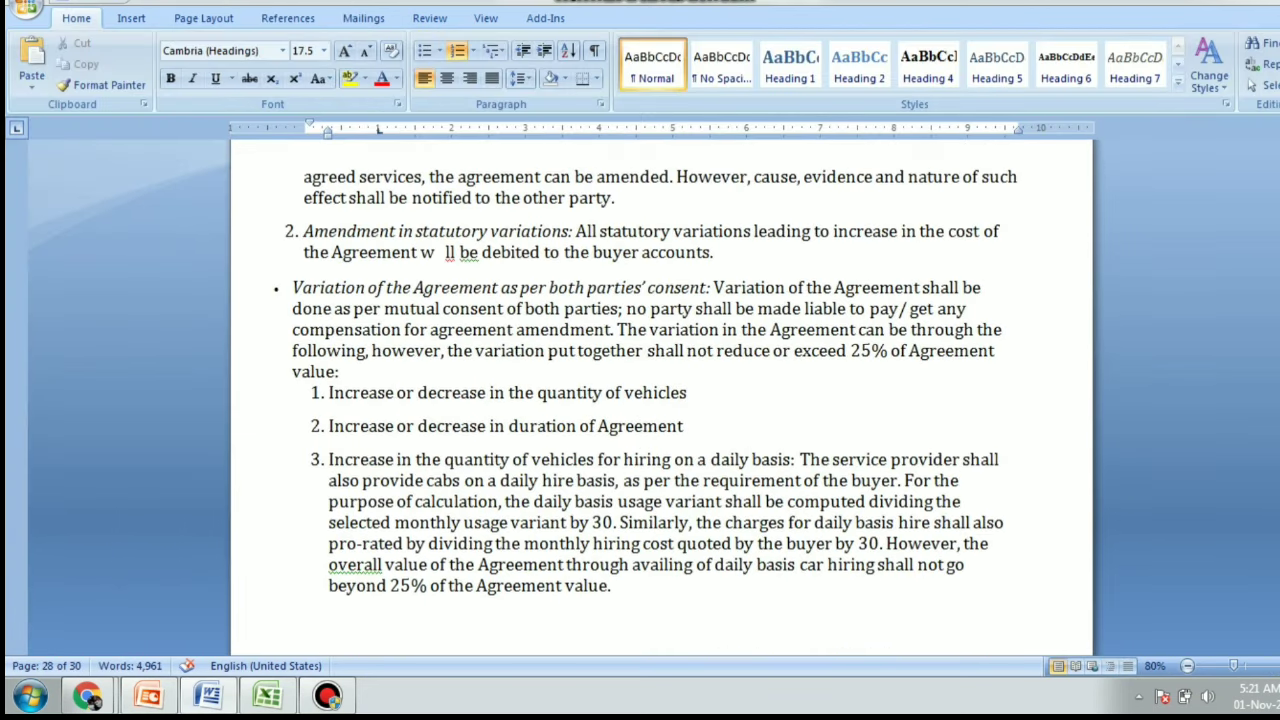
key("ctrl+p")
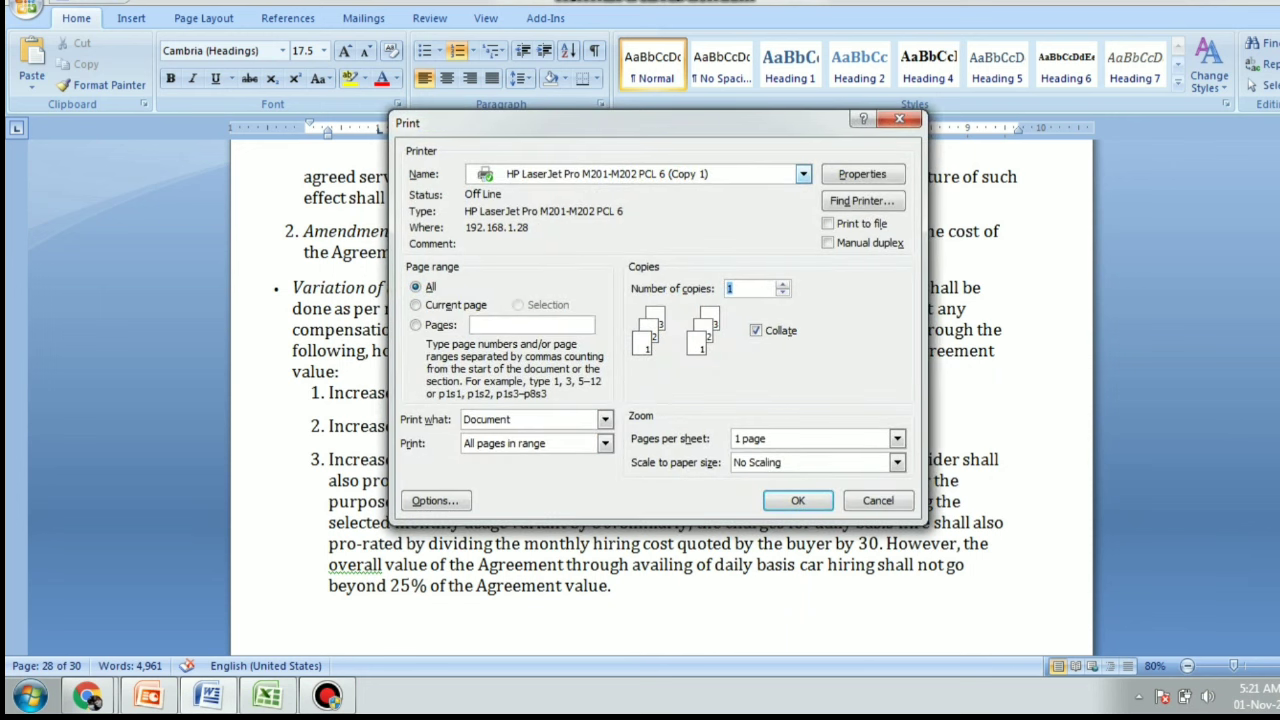
Set the printer paper size from Letter to A4 in Properties, then close Print without printing
left_click(803, 174)
key("Escape")
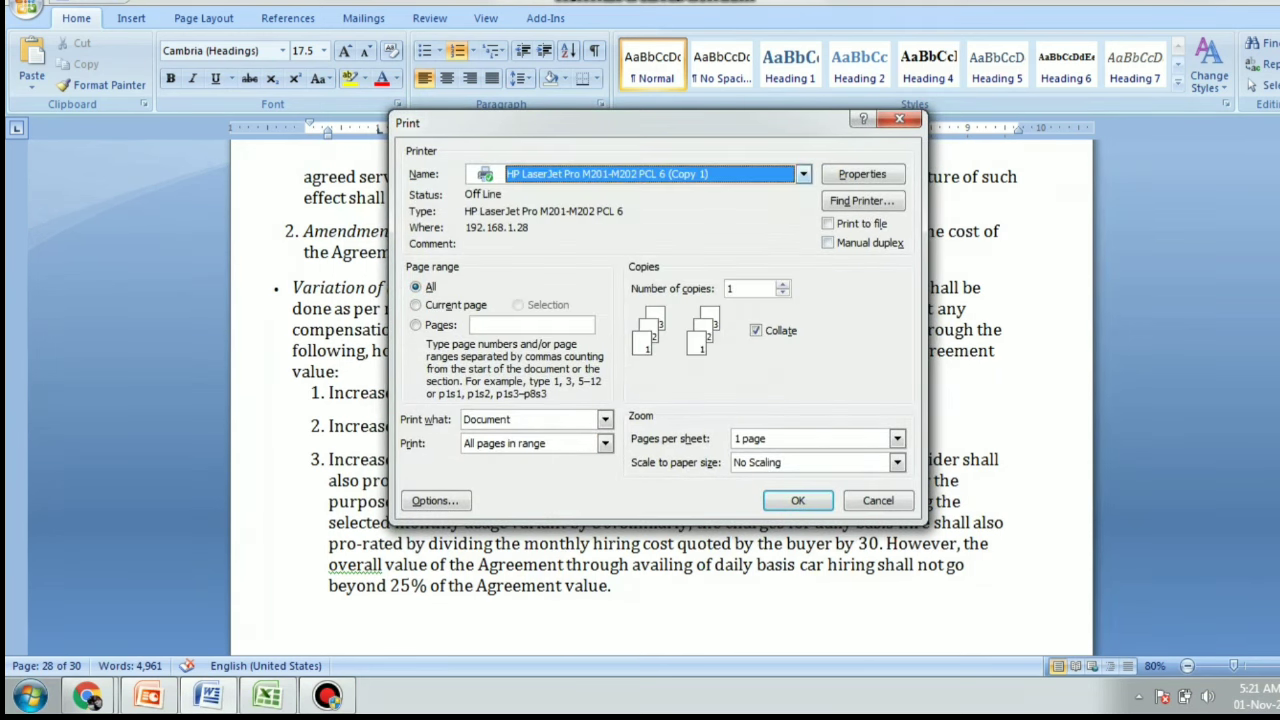
key("Tab")
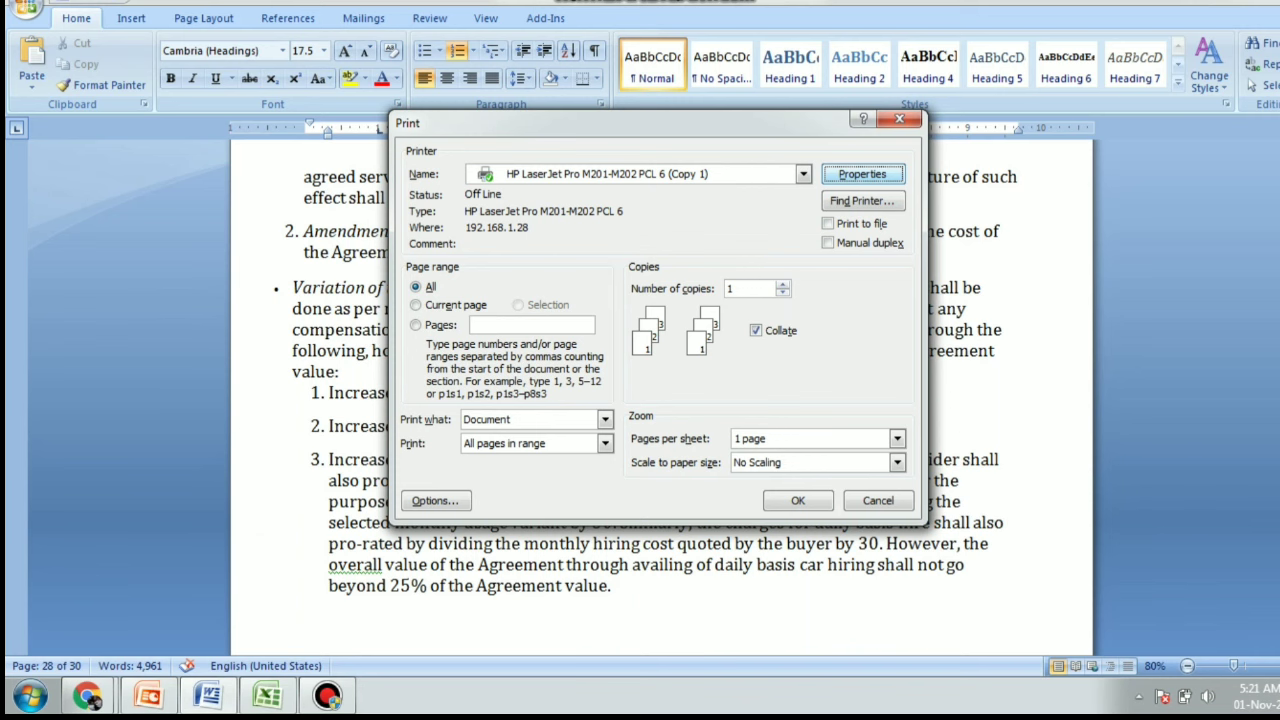
key("Return")
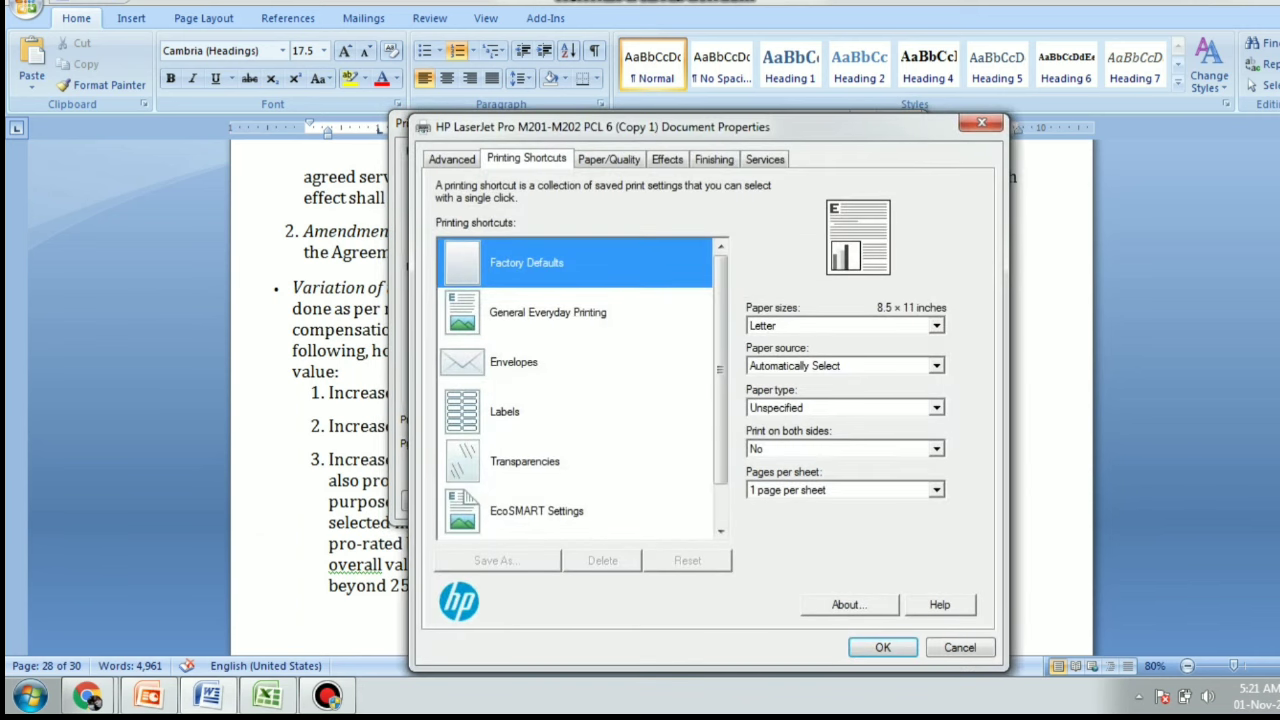
key("Tab")
key("alt+Down")
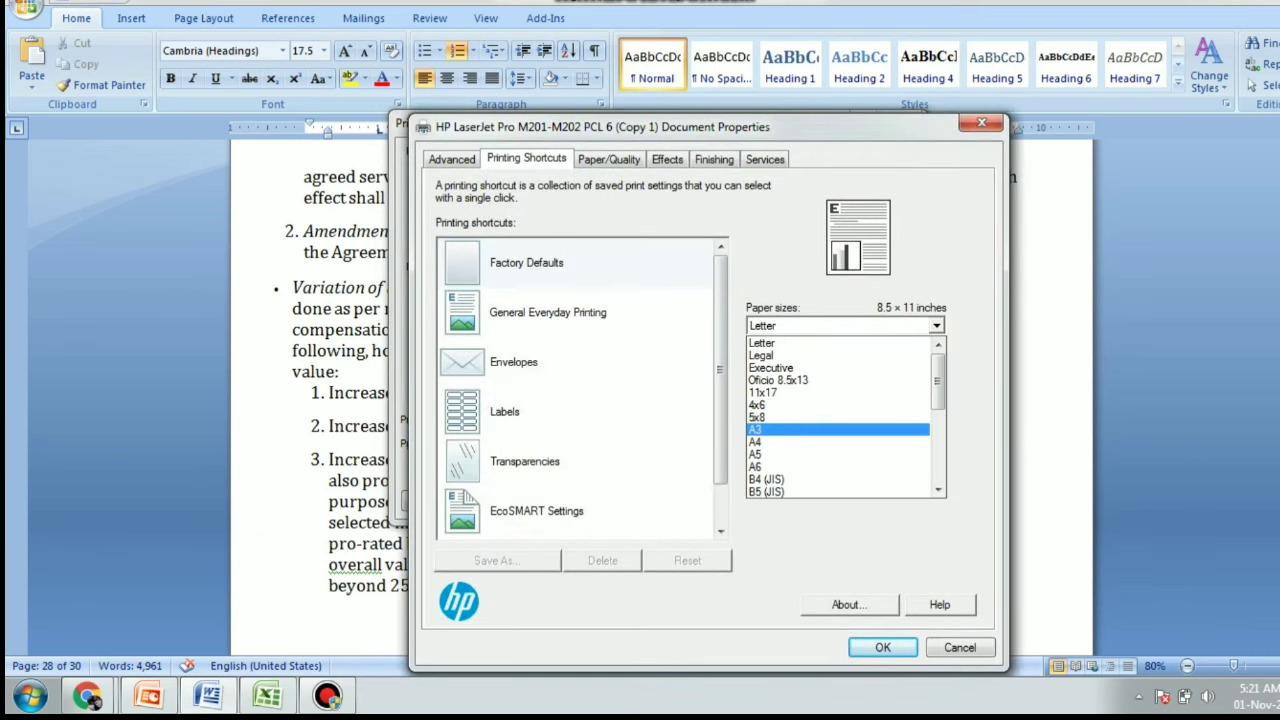
key("Return")
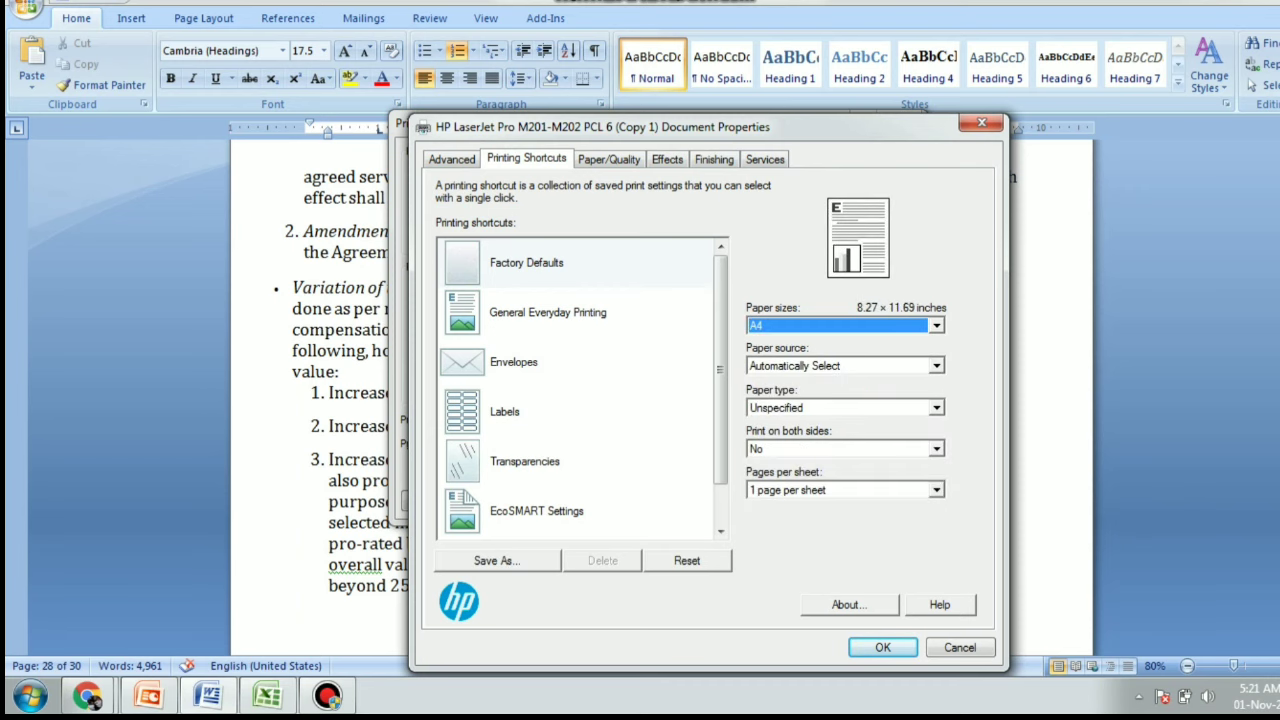
left_click(714, 159)
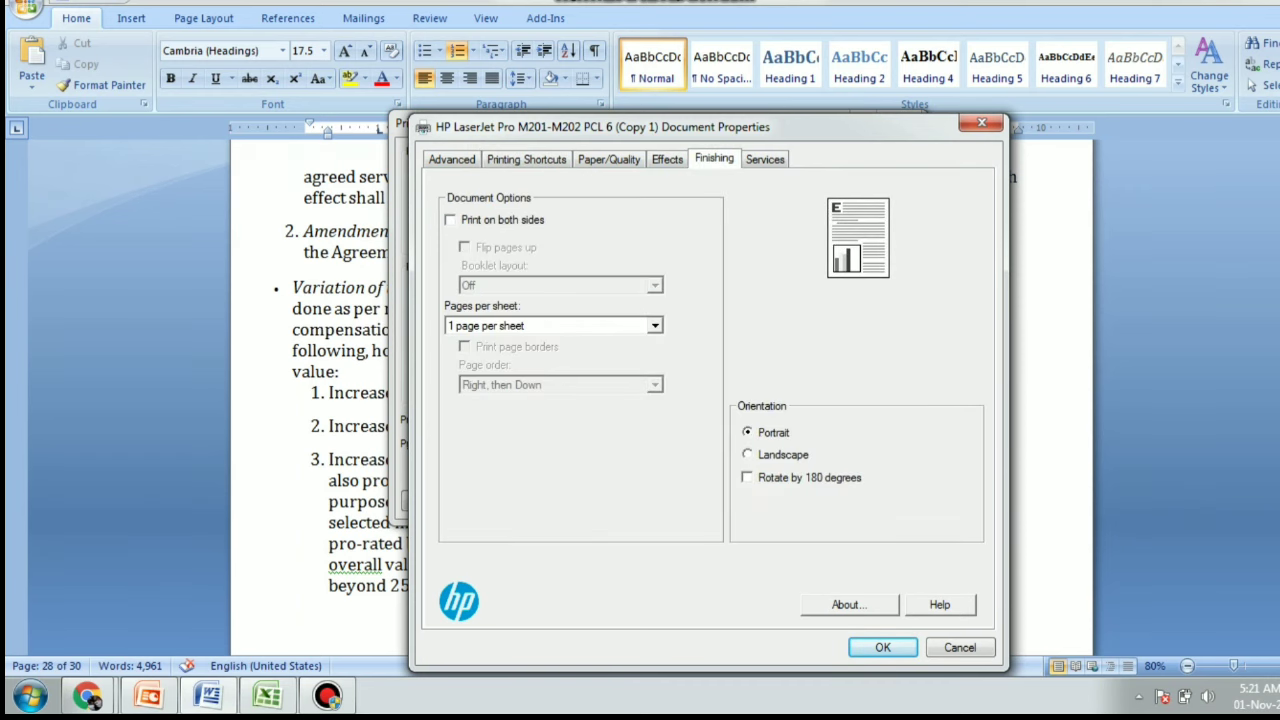
left_click(452, 159)
left_click(883, 647)
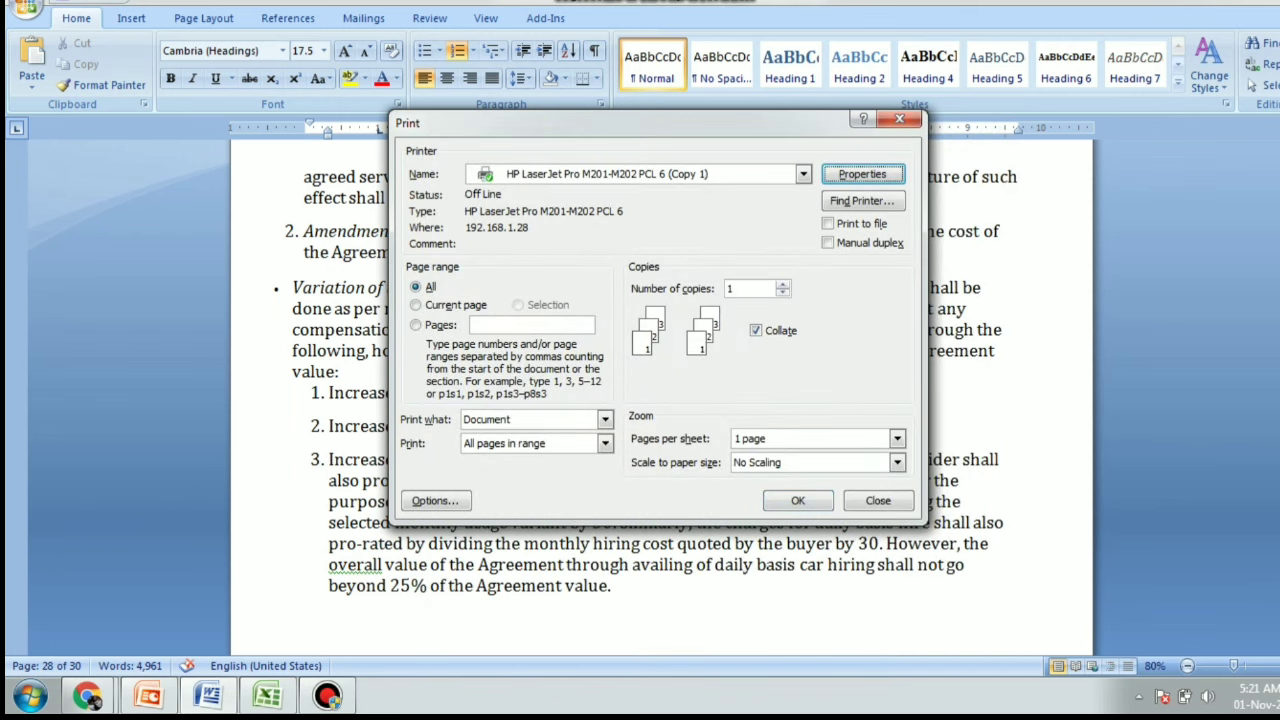
left_click(899, 119)
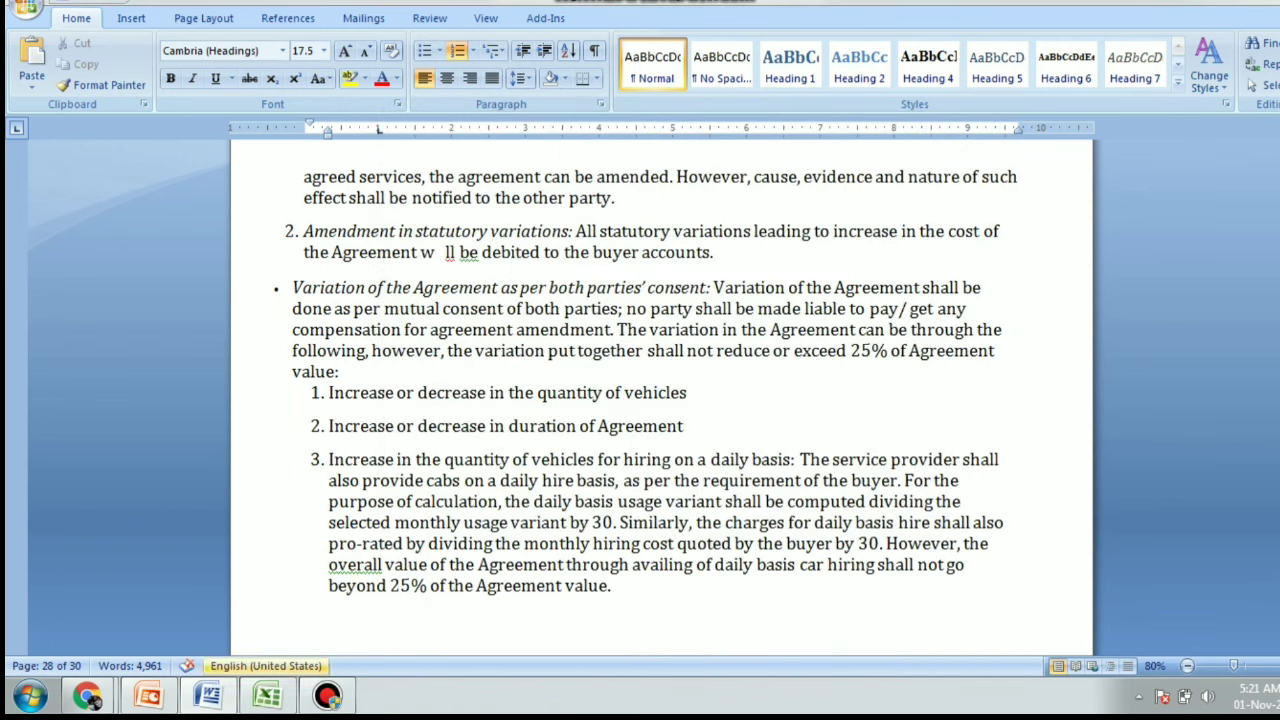
Clear the paragraph formatting from the Variation of the Agreement bullet through item 3, then justify it
key("alt+Tab")
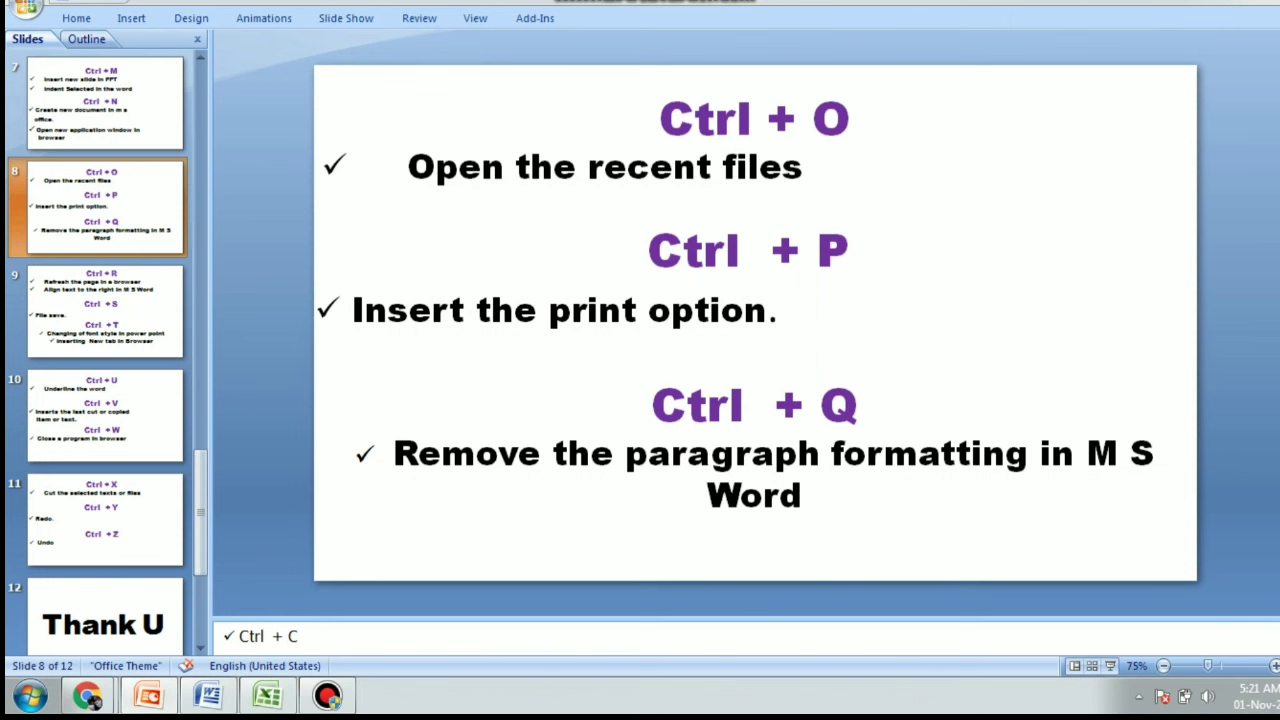
key("alt+Tab")
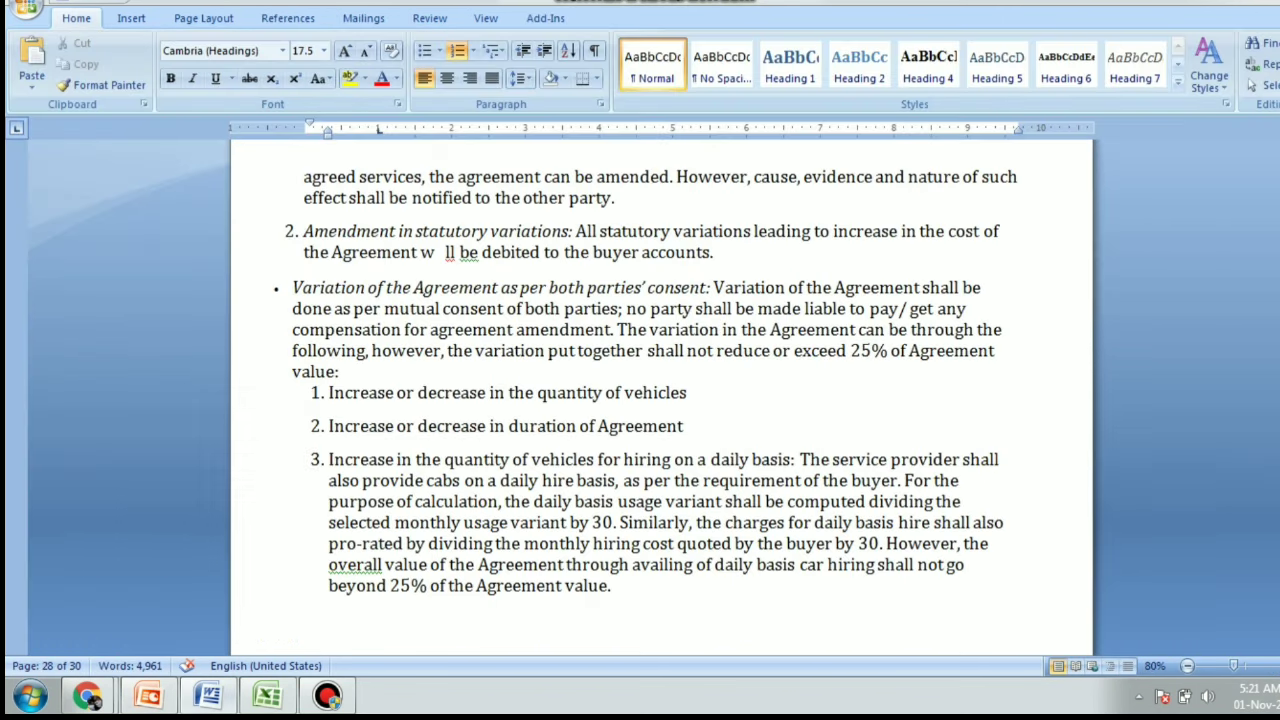
left_click_drag(292, 287, 612, 586)
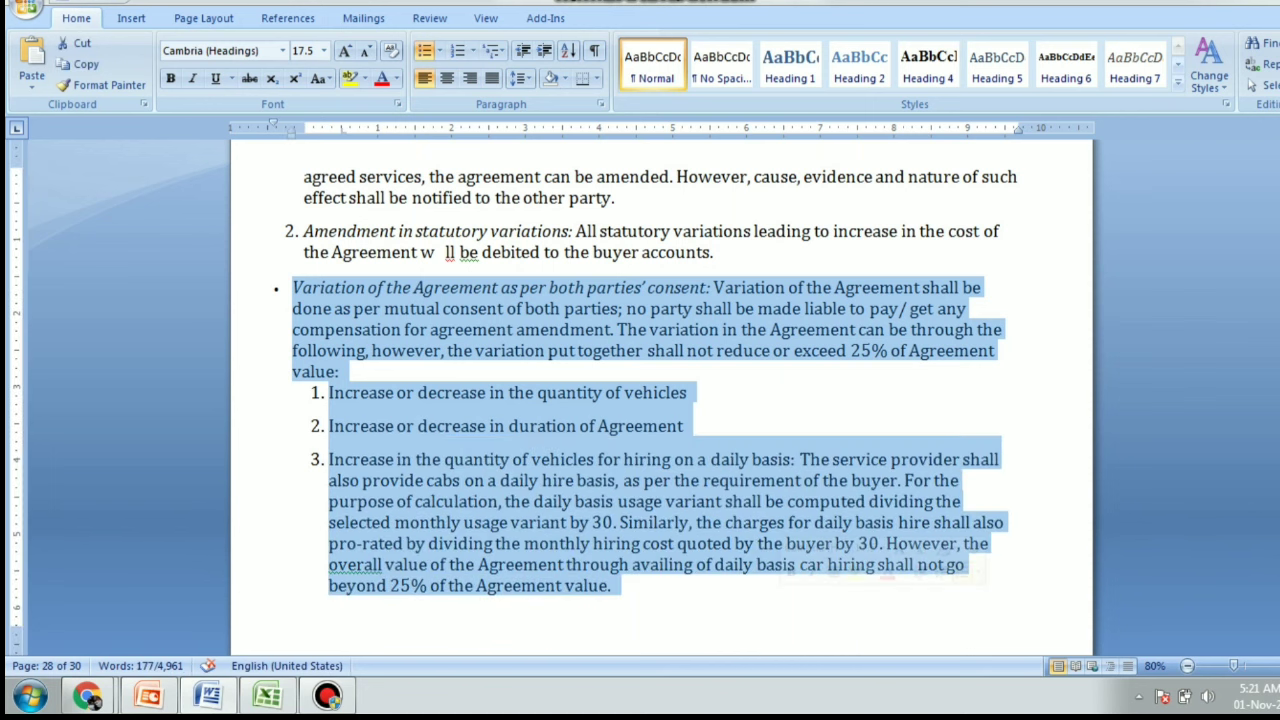
key("ctrl+shift+n")
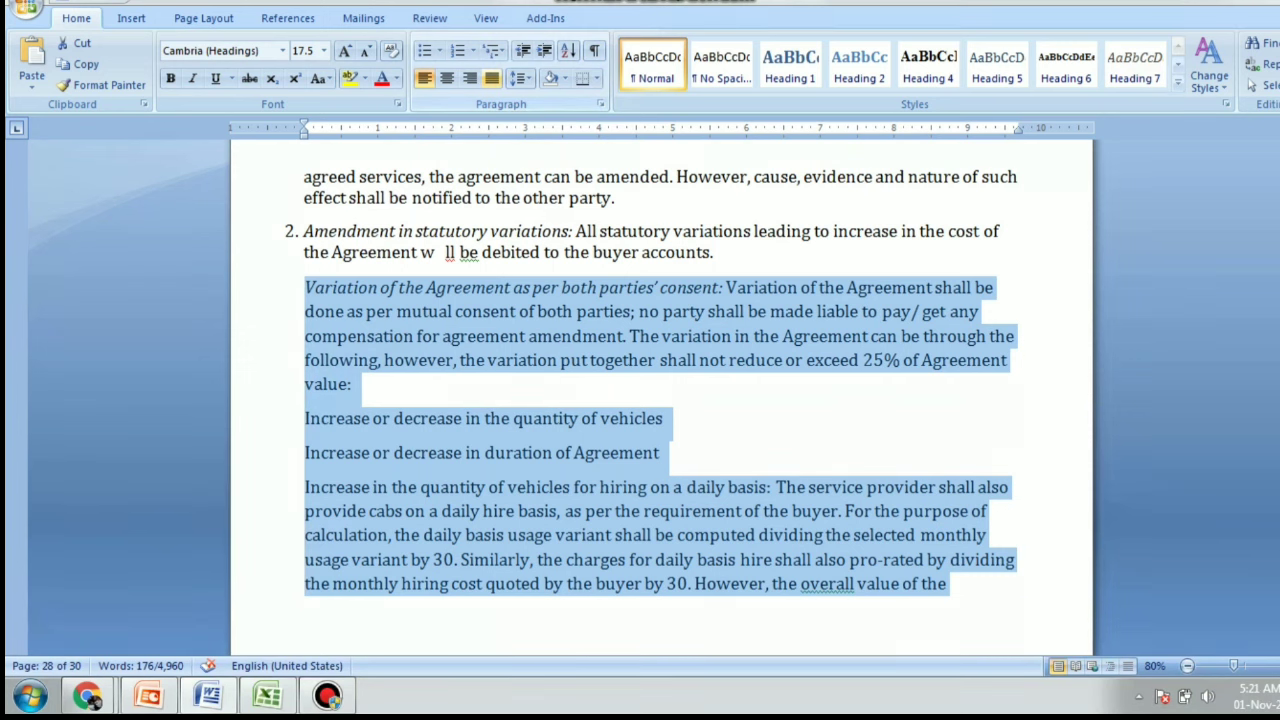
key("ctrl+j")
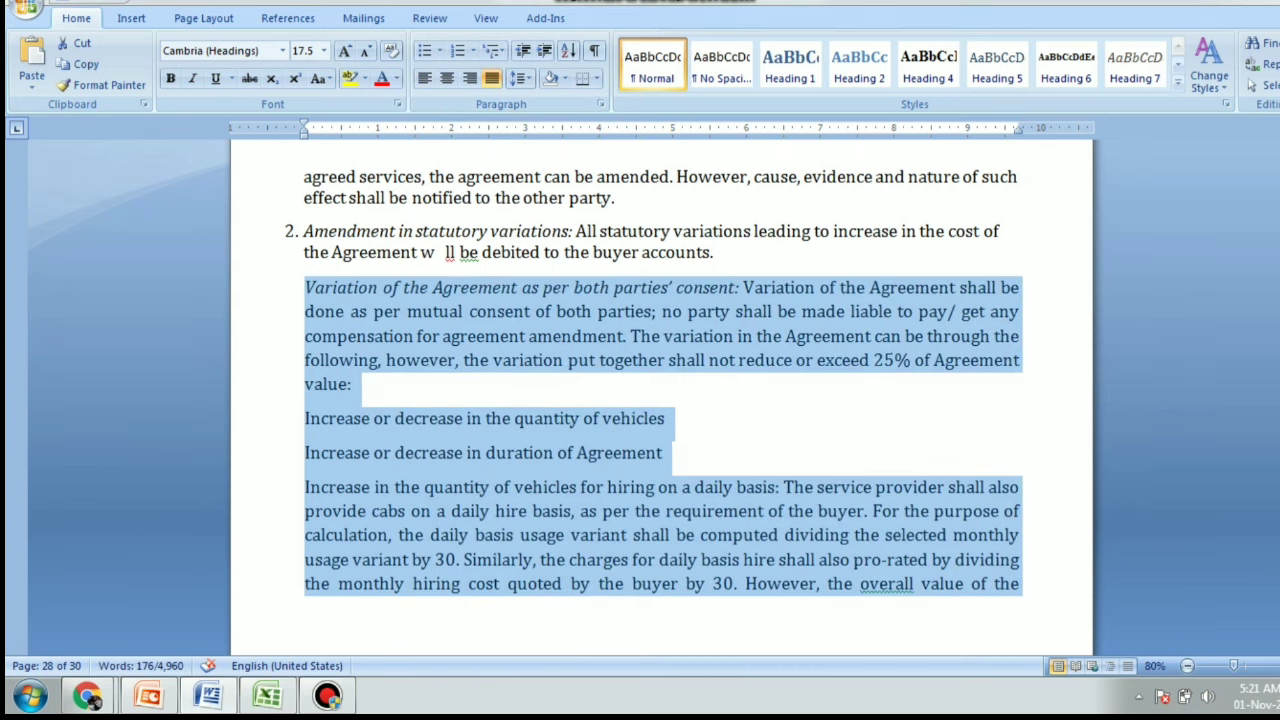
Reselect the paragraphs from Variation down to 'overall value', left-align them, then return to PowerPoint
left_click(305, 583)
mouse_move(304, 287)
left_mouse_down()
mouse_move(970, 583)
mouse_move(1020, 583)
left_mouse_up()
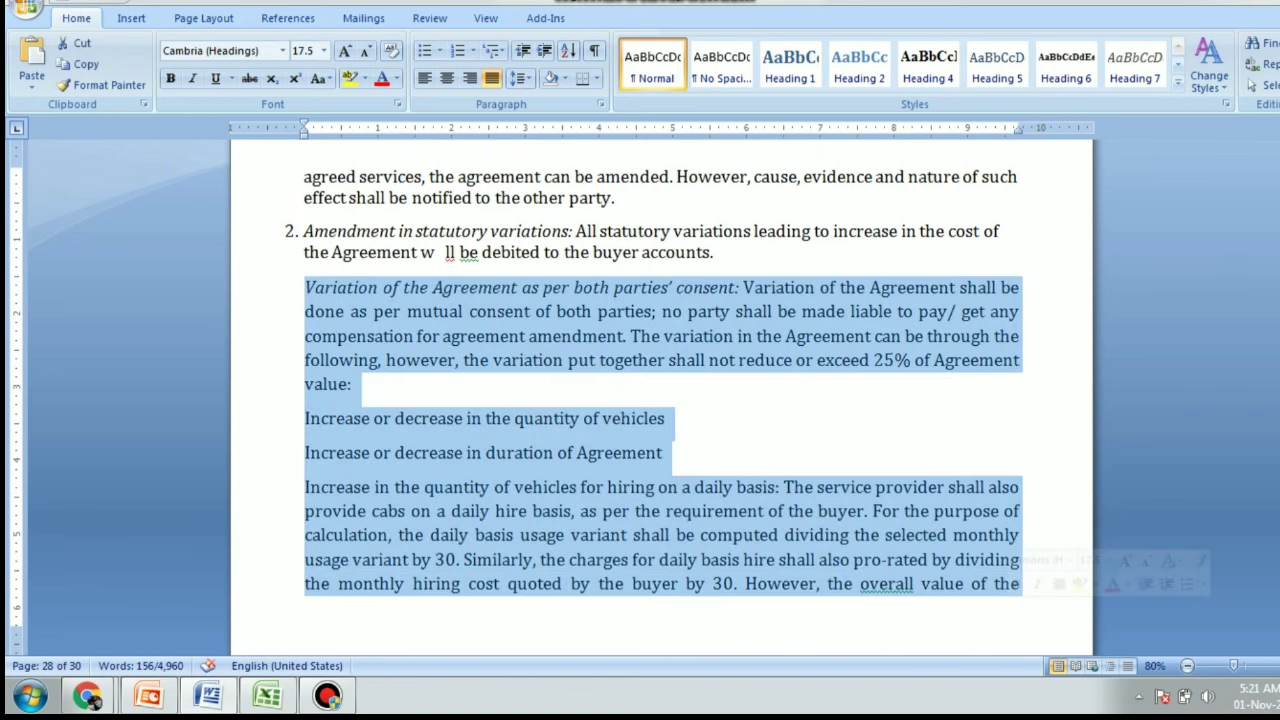
key("ctrl+l")
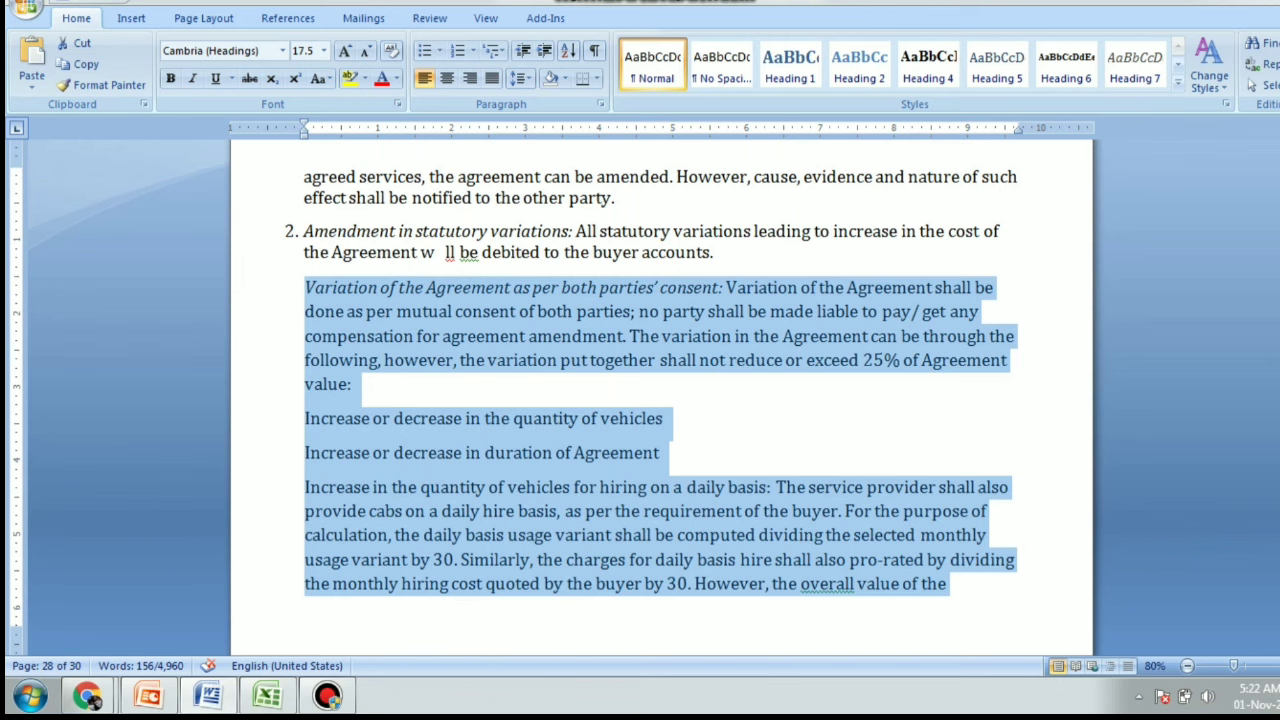
left_click(148, 696)
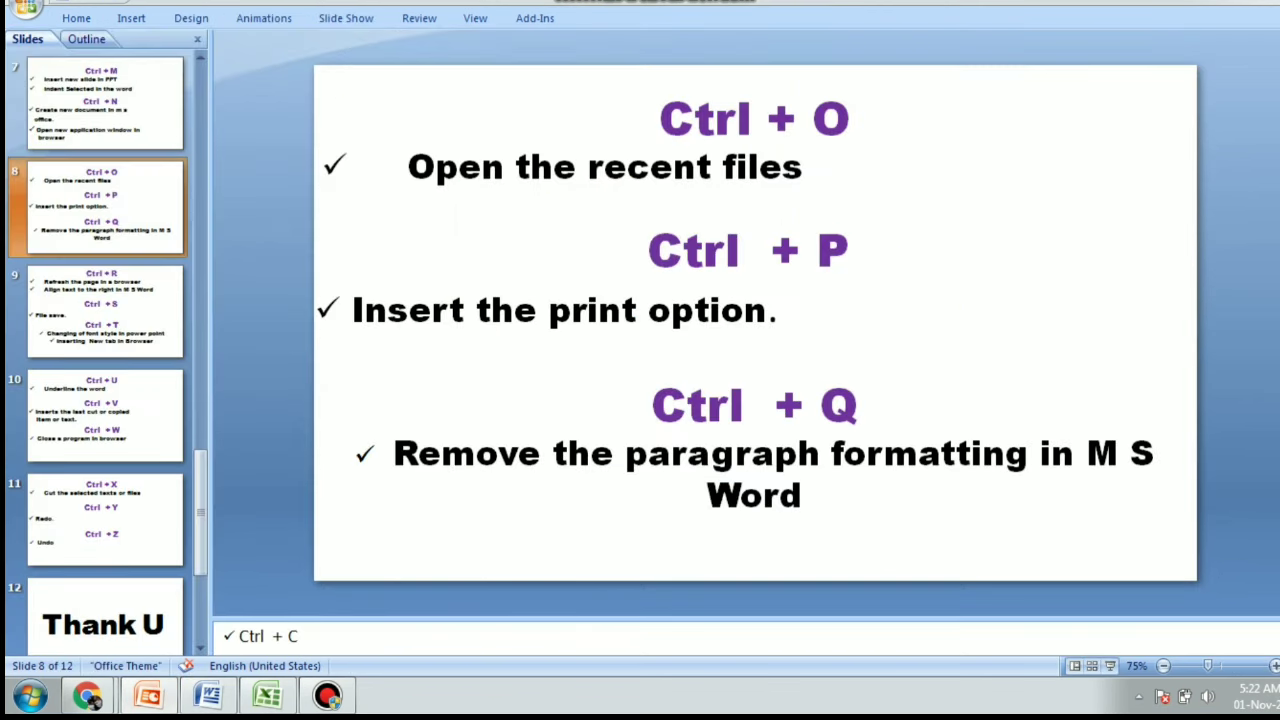
Advance to slide 9 on Ctrl + R, S and T, then bring back the Word agreement document
left_click(105, 310)
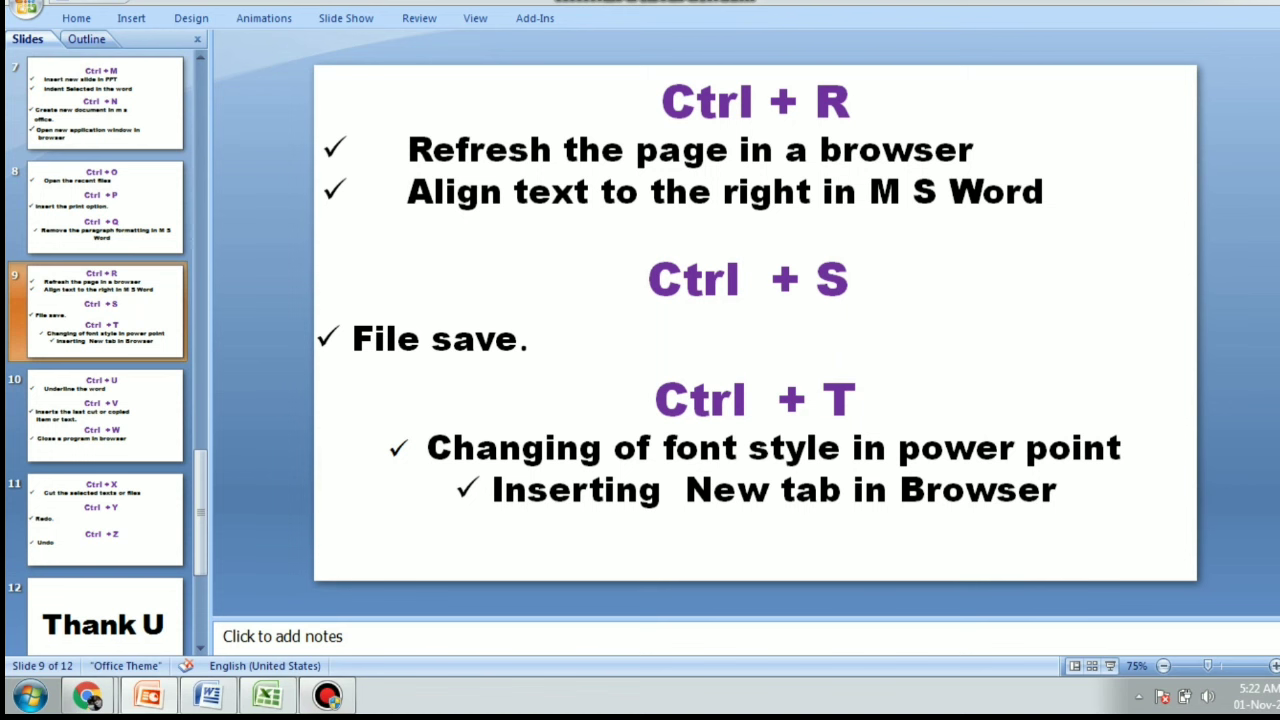
left_click(208, 695)
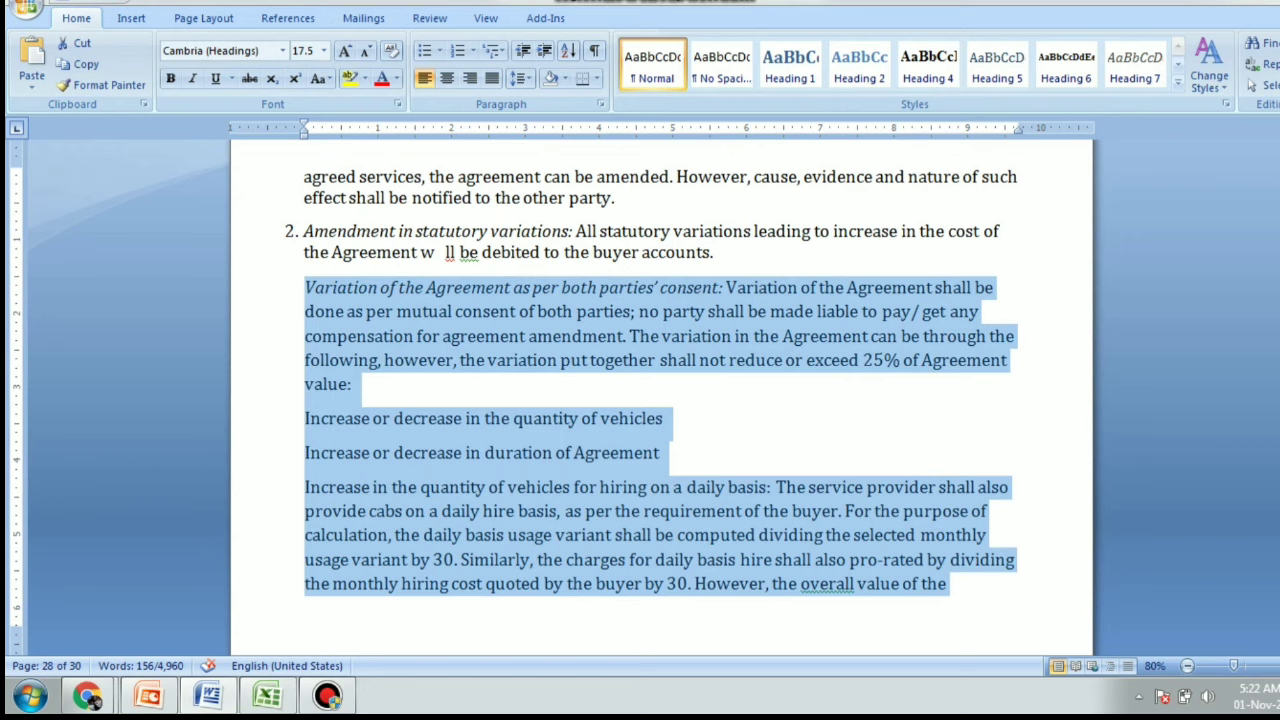
Right-align the Variation of the Agreement paragraphs through the daily-hire clause, then switch to Chrome
key("ctrl+r")
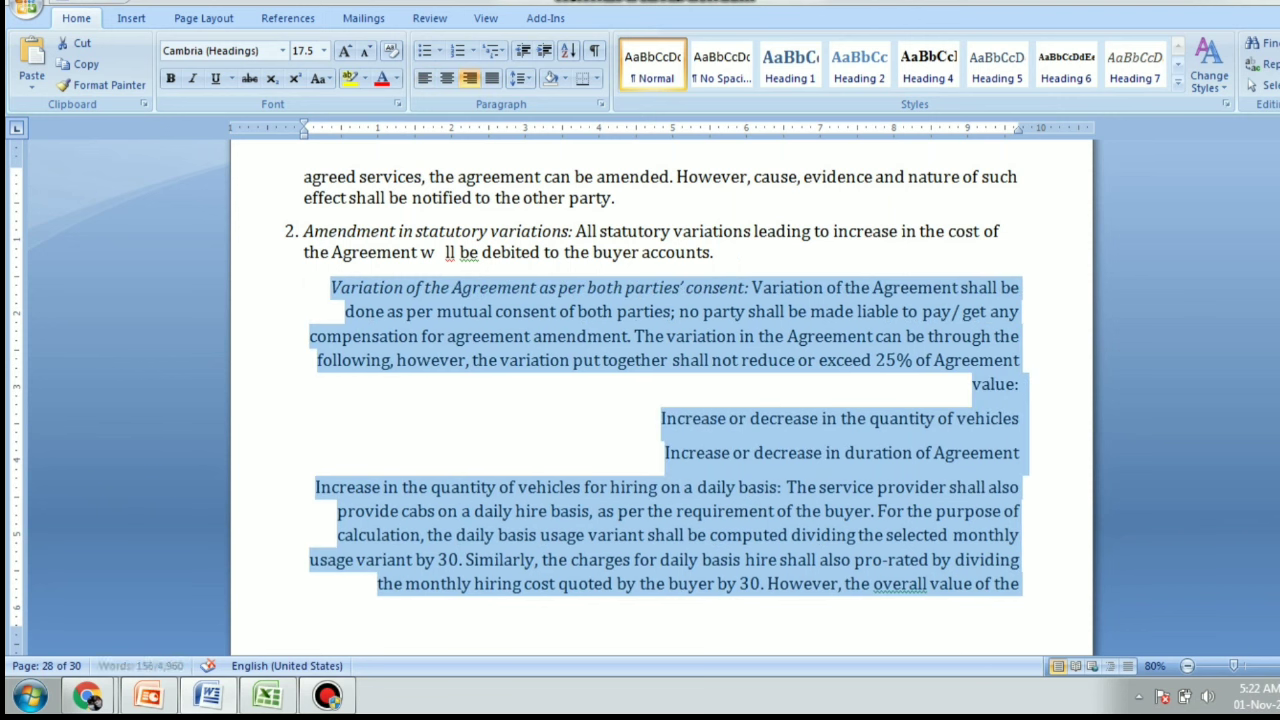
left_click(87, 696)
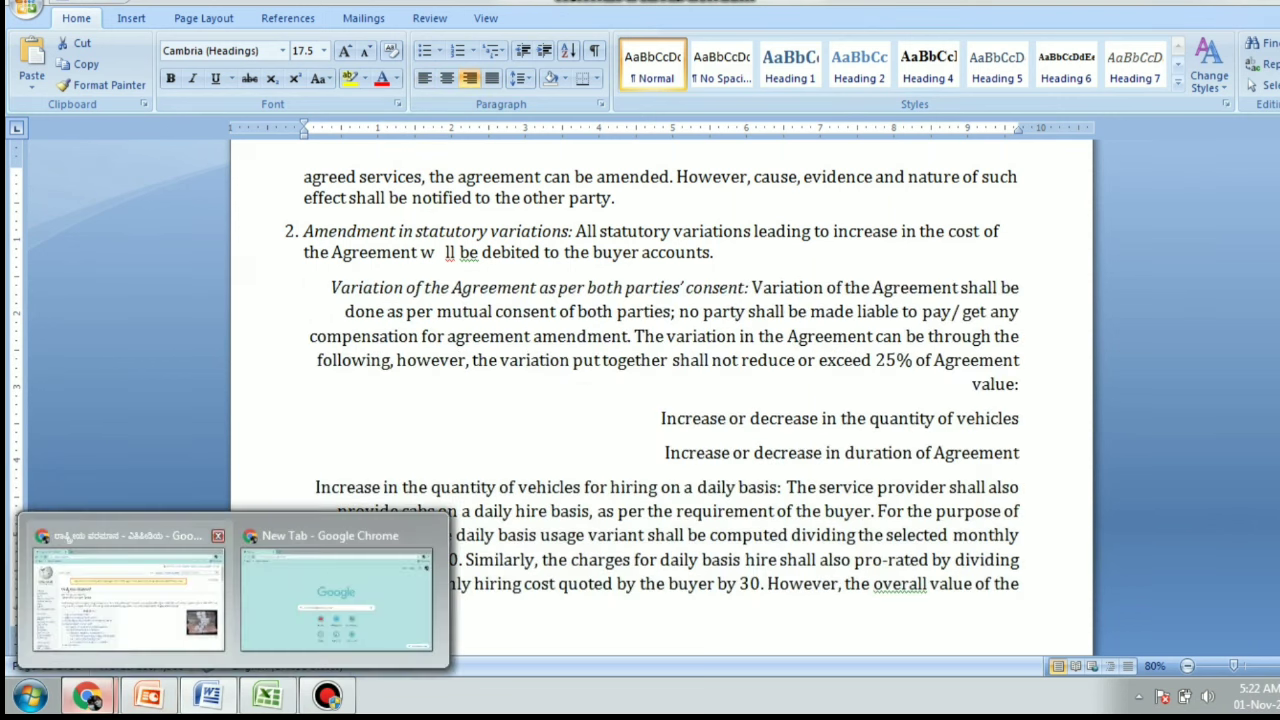
left_click(330, 610)
left_click(87, 696)
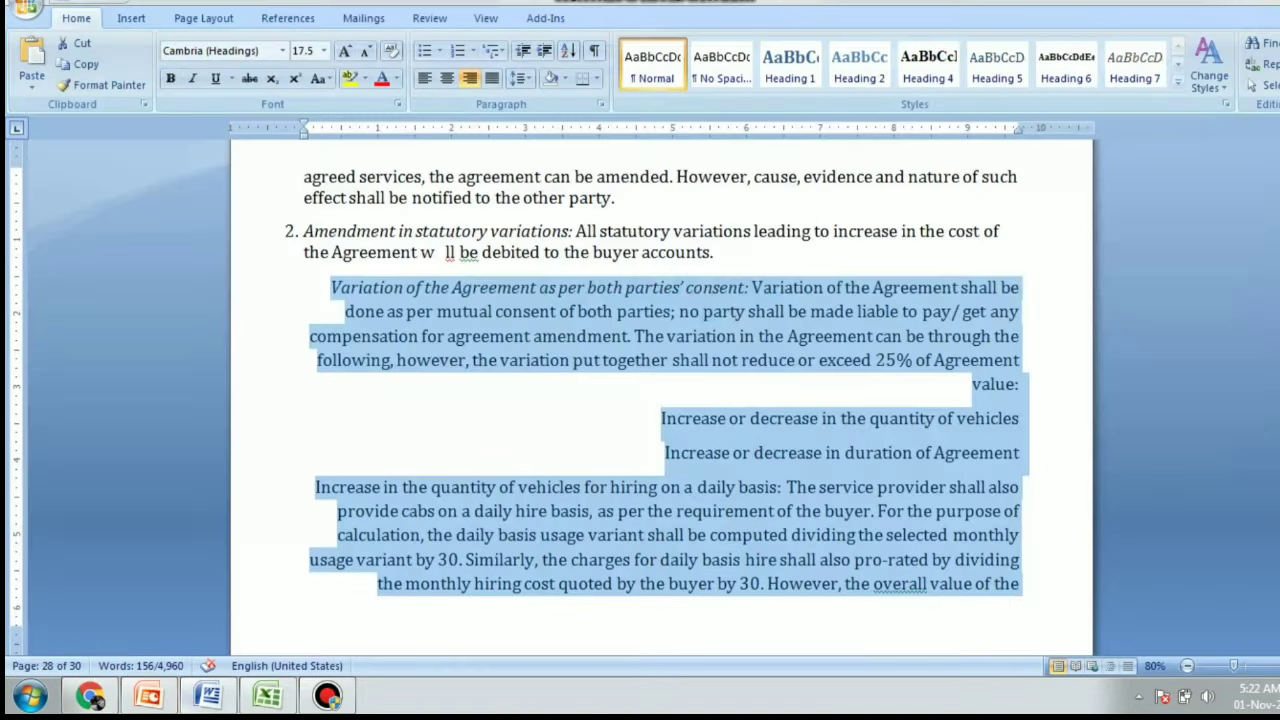
Close the Google Translate offer on the Kannada Wikipedia article and return to PowerPoint slide 9
left_click(87, 696)
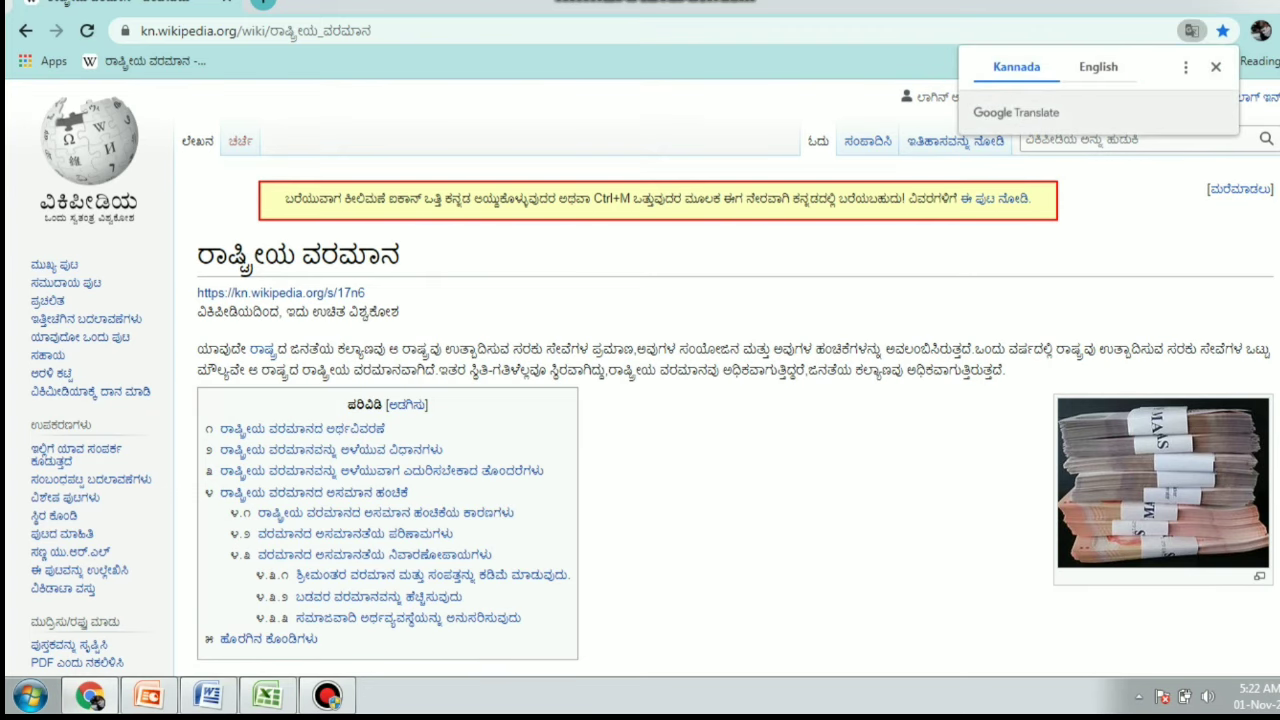
left_click(1216, 67)
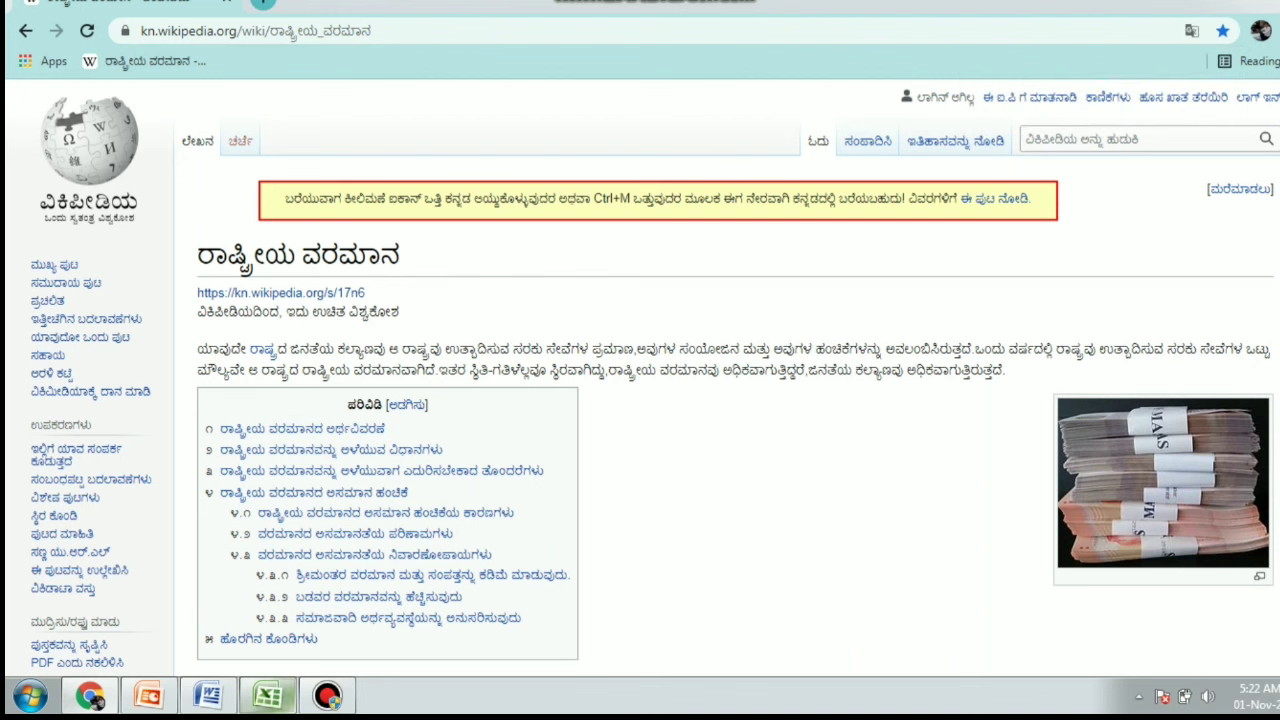
left_click(148, 697)
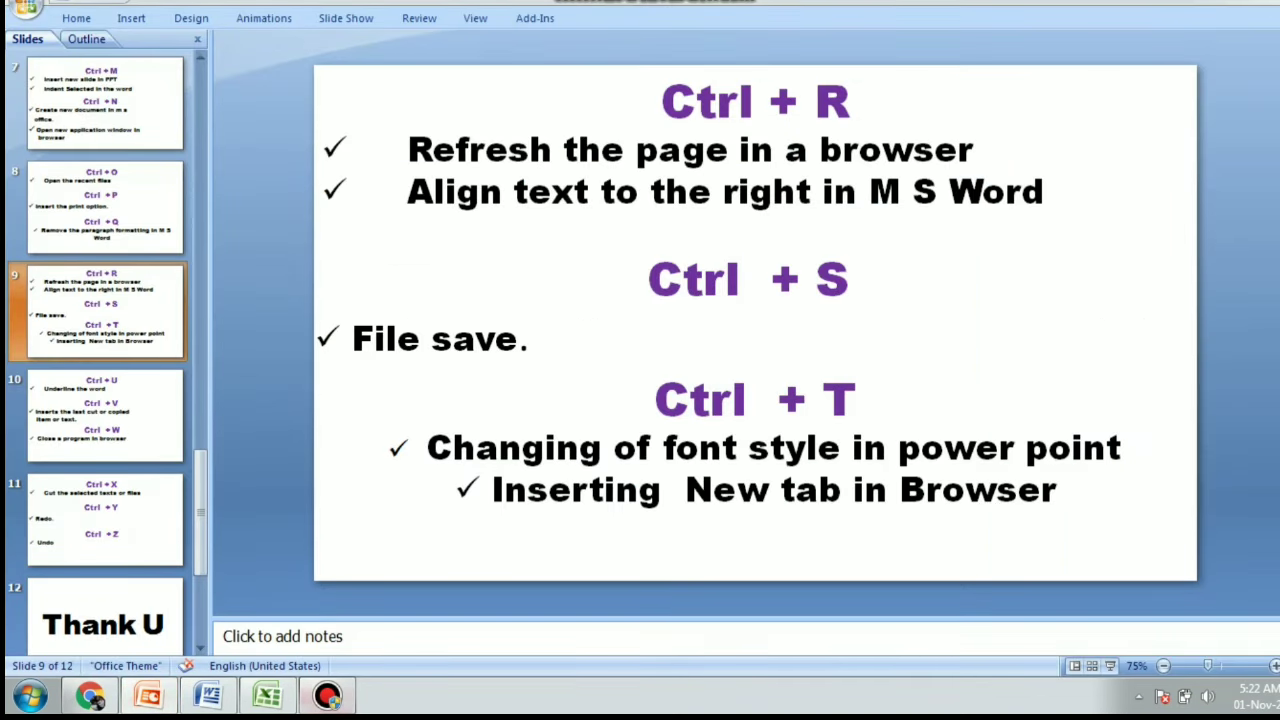
Justify the Variation of the Agreement passage in Word, then create a new blank document with Ctrl+N
left_click(208, 697)
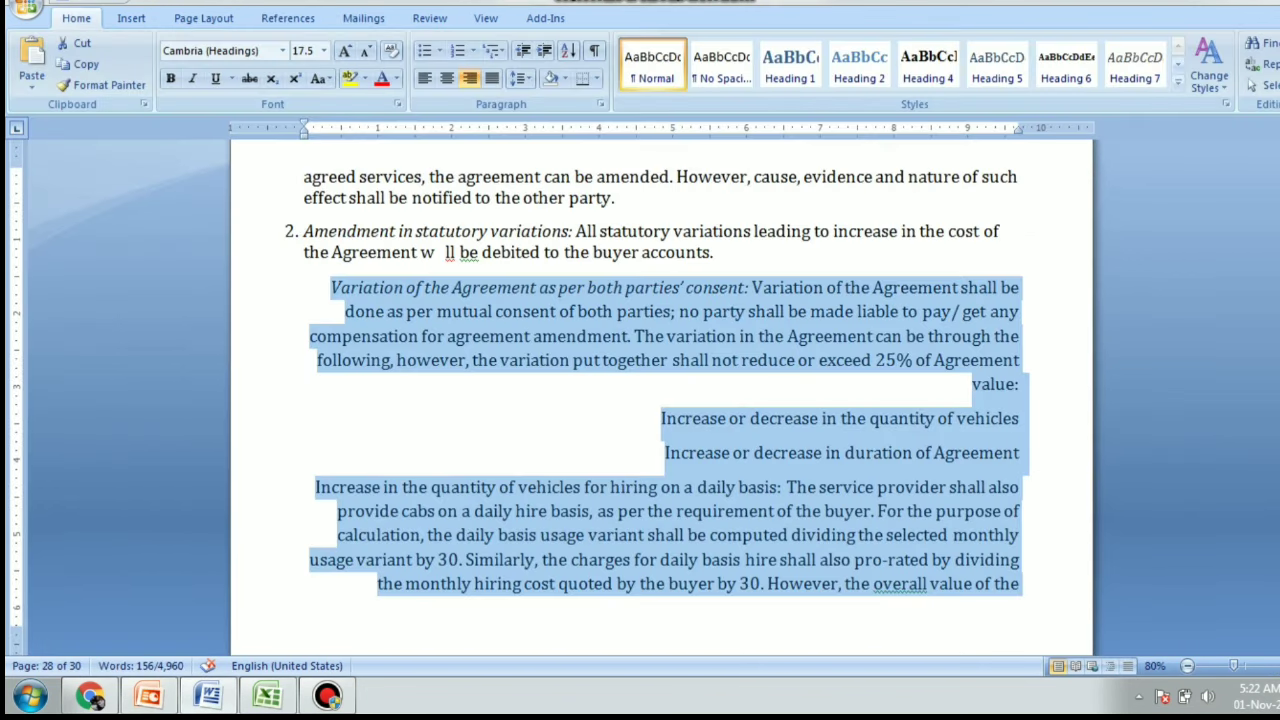
key("ctrl+j")
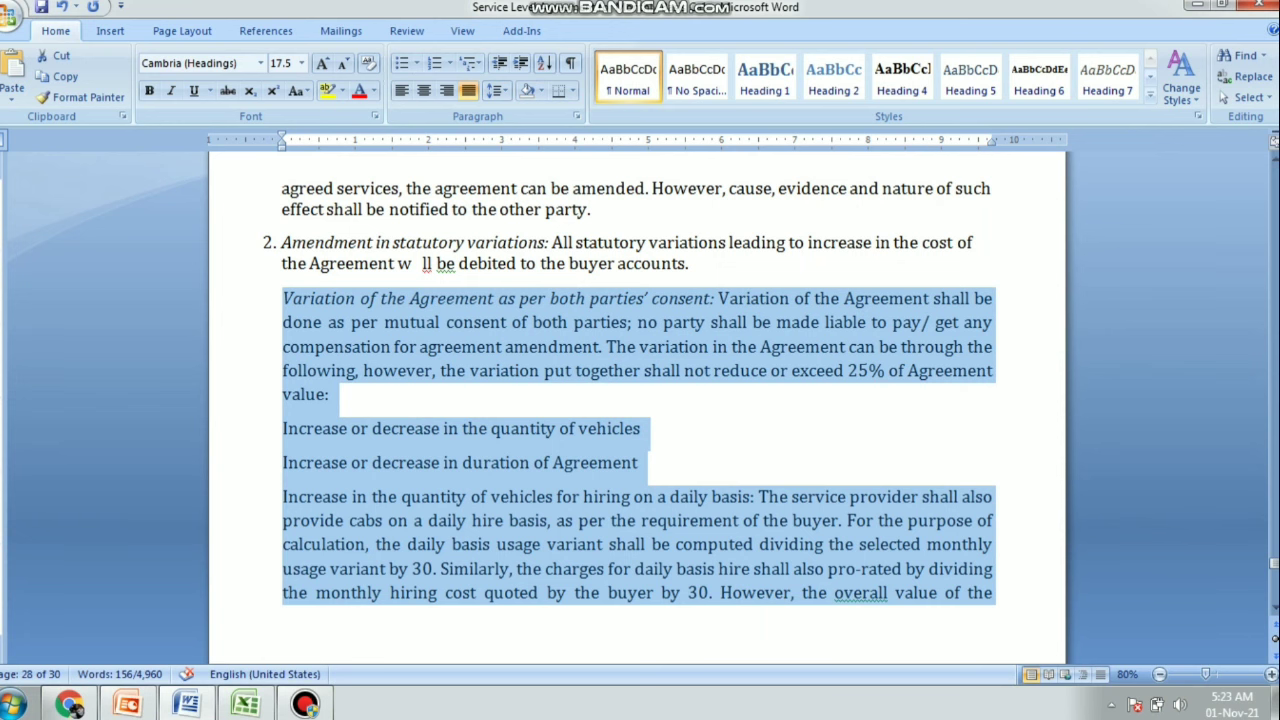
left_click(14, 704)
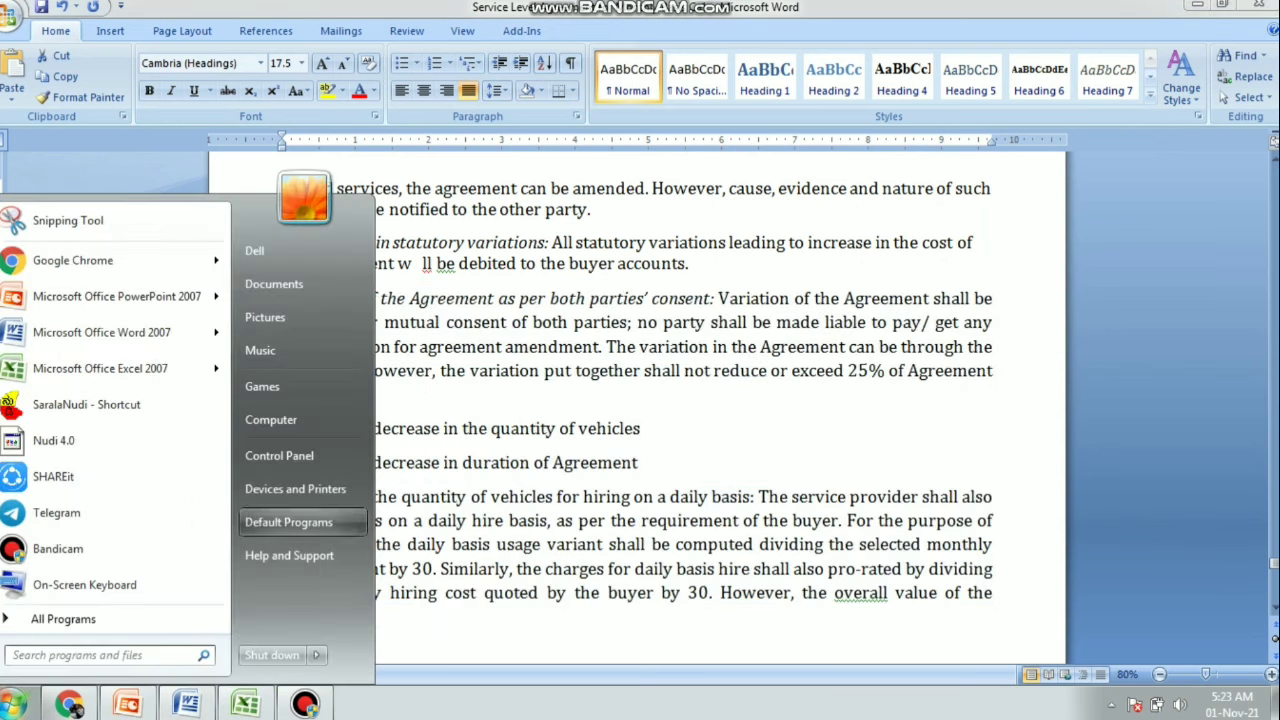
key("Escape")
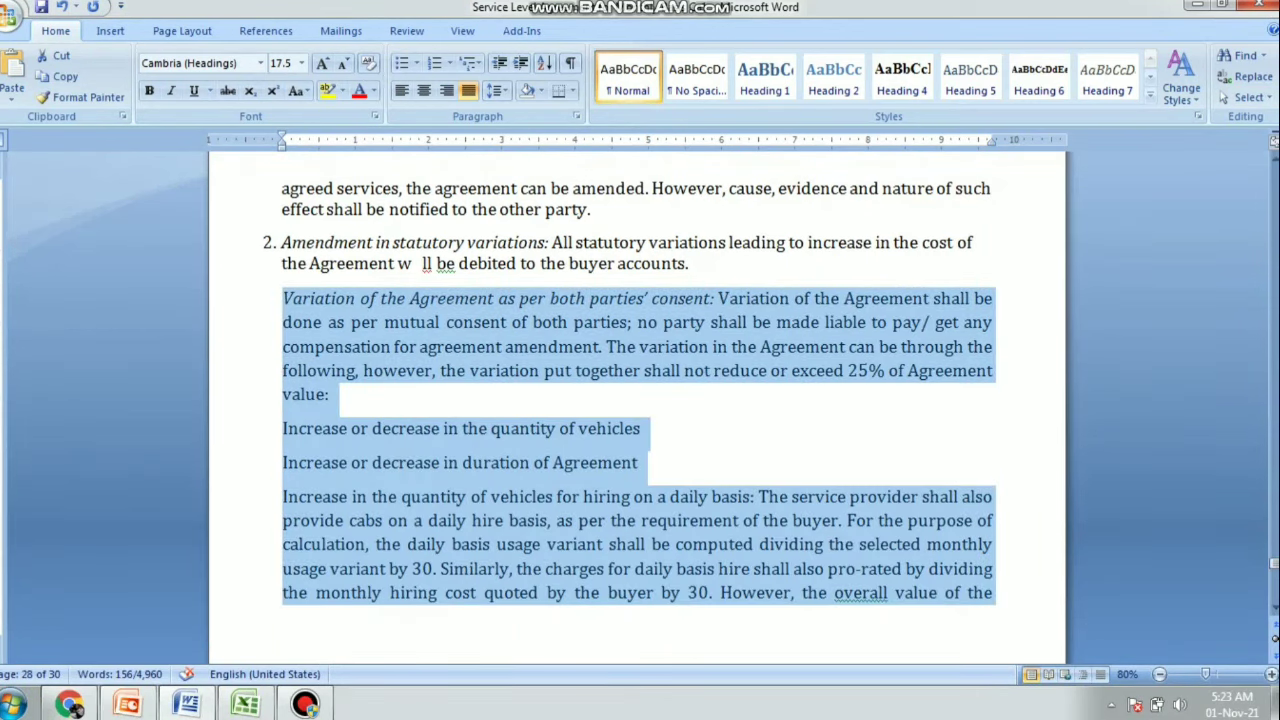
key("ctrl+n")
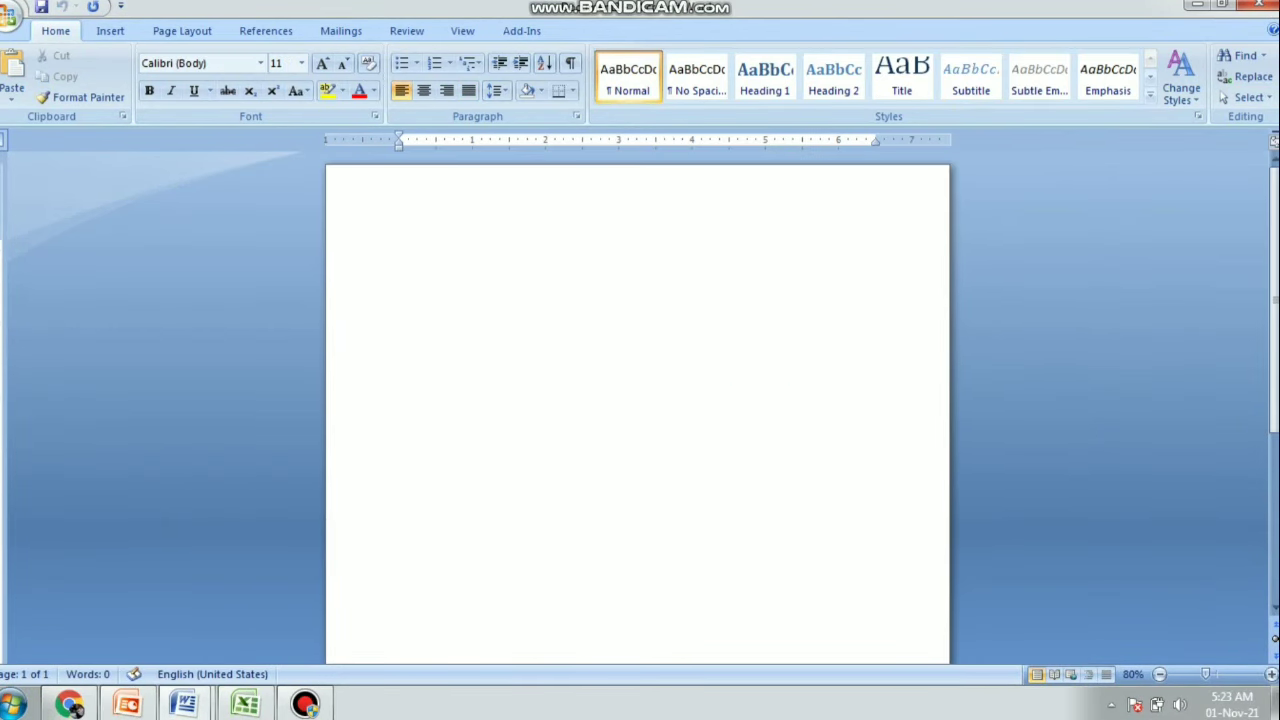
Type several lines of sample text such as 'hsdkfhksdhfksdhf', 'Sdh' and 'dfhksdhf' on the new page
type("hsdkfhksdhfksdhf")
double_click(688, 426)
type("Sdh")
double_click(400, 451)
type("sgf")
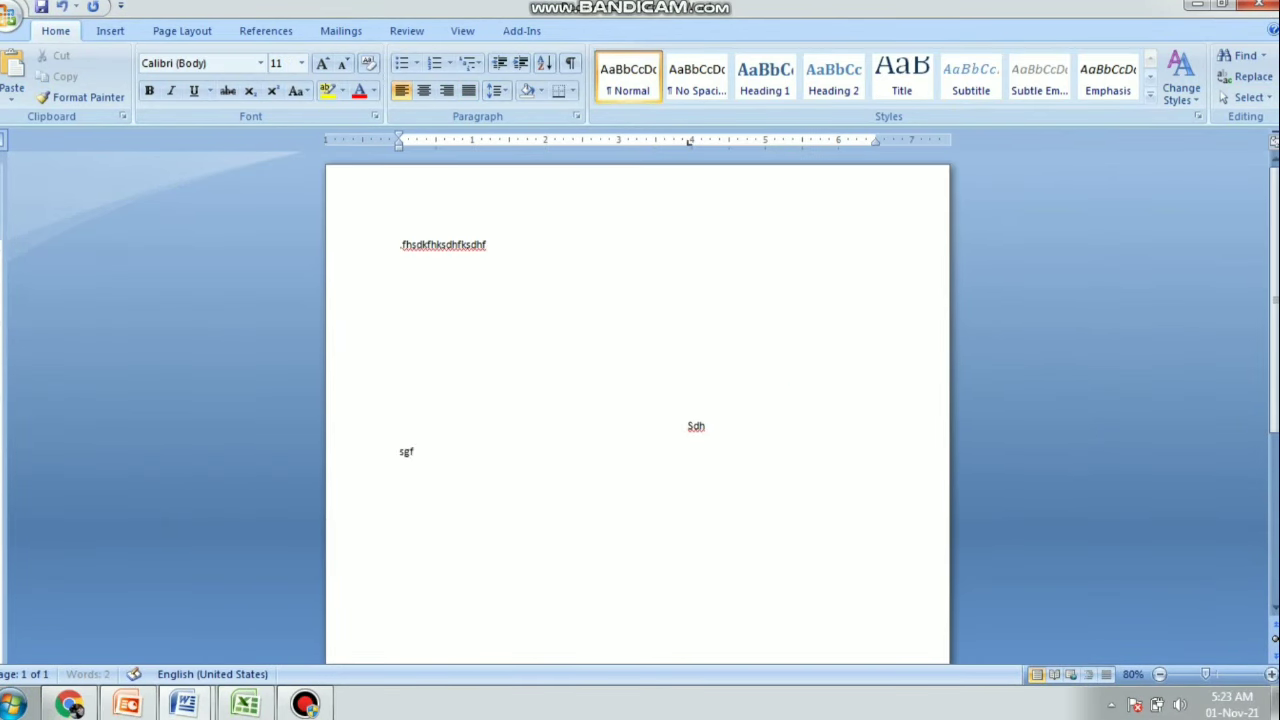
type("ksdhfksdhfdslkfhd")
key("Return")
type("dfhksdhf")
key("Return")
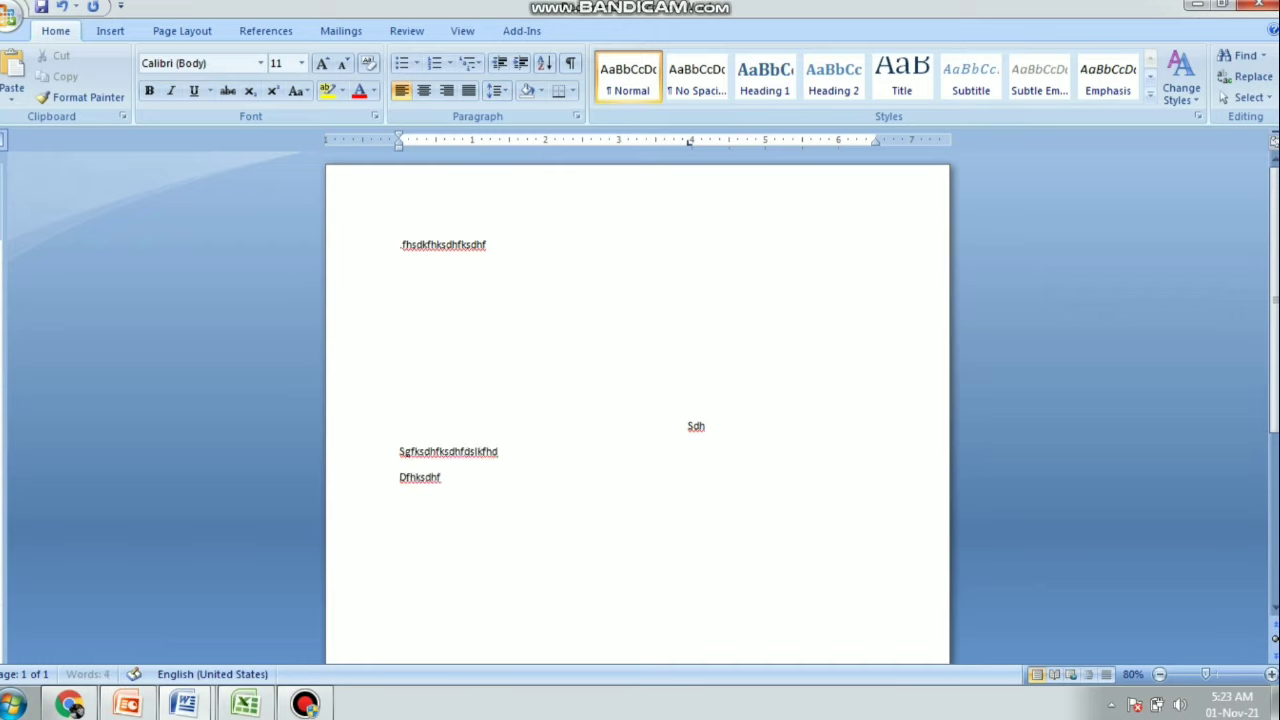
type("dfhsfhsflshf")
key("Return")
type("dsjfhsdkjksh")
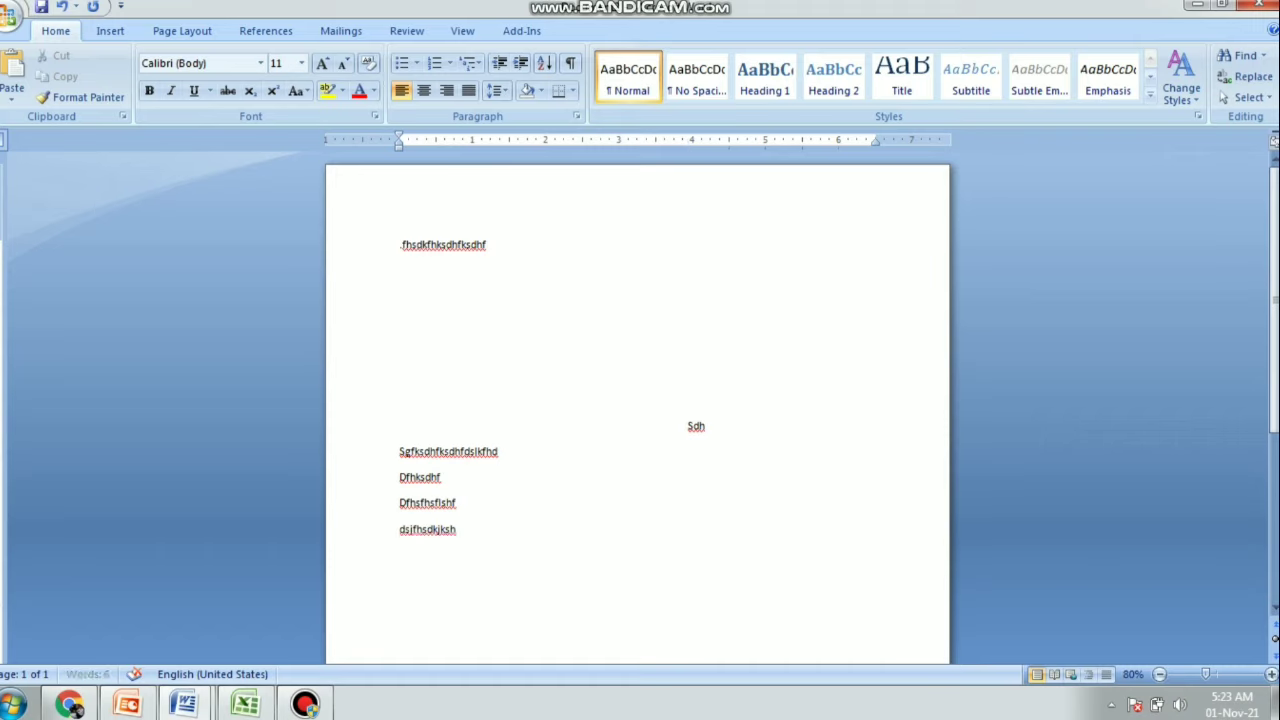
Delete the extra blank lines, then enlarge all the text from 11 to 22 pt
key("Delete")
key("Delete")
key("BackSpace")
key("Delete")
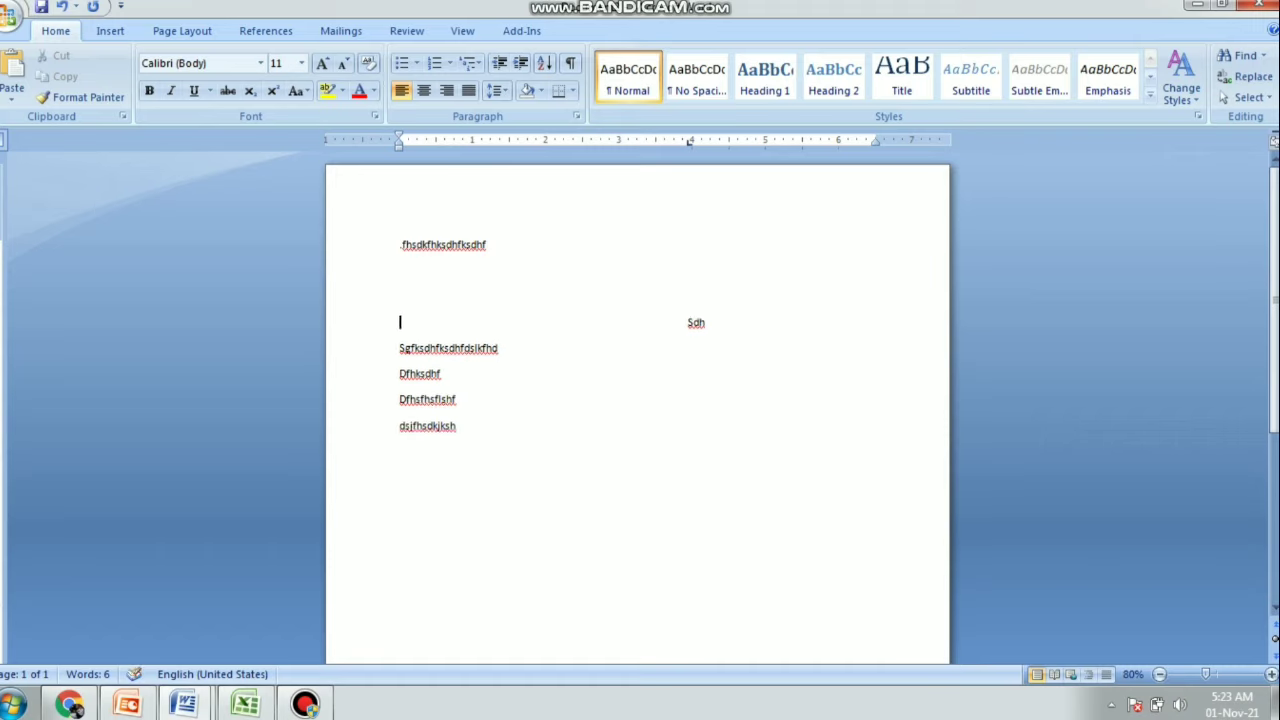
key("Delete")
key("Delete")
key("ctrl+a")
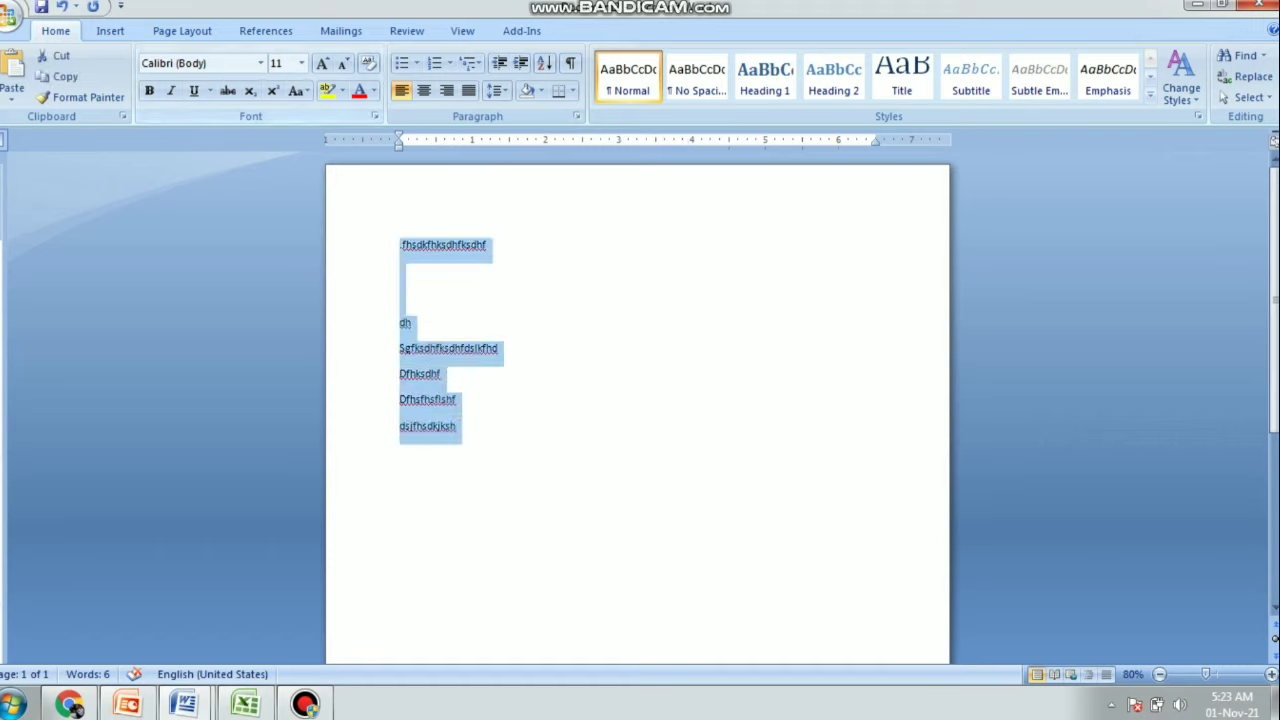
left_click(322, 63)
left_click(322, 63)
left_click(322, 63)
left_click(322, 63)
left_click(322, 63)
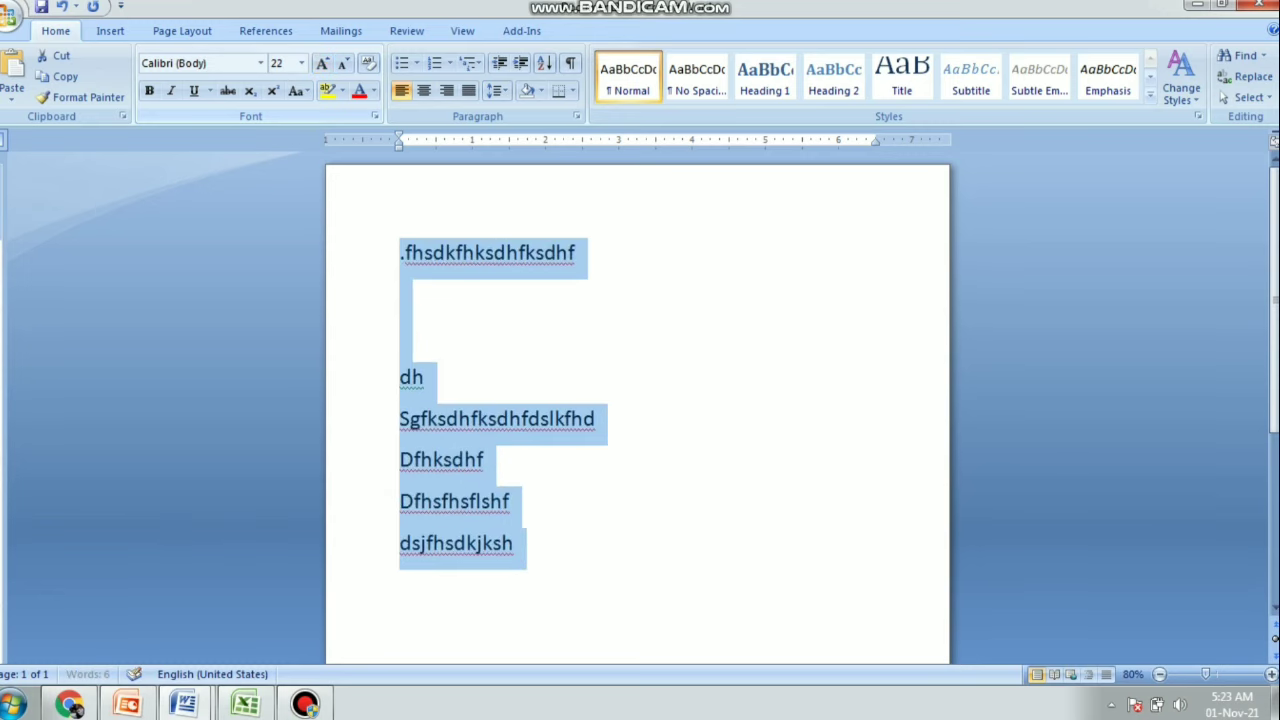
left_click(426, 376)
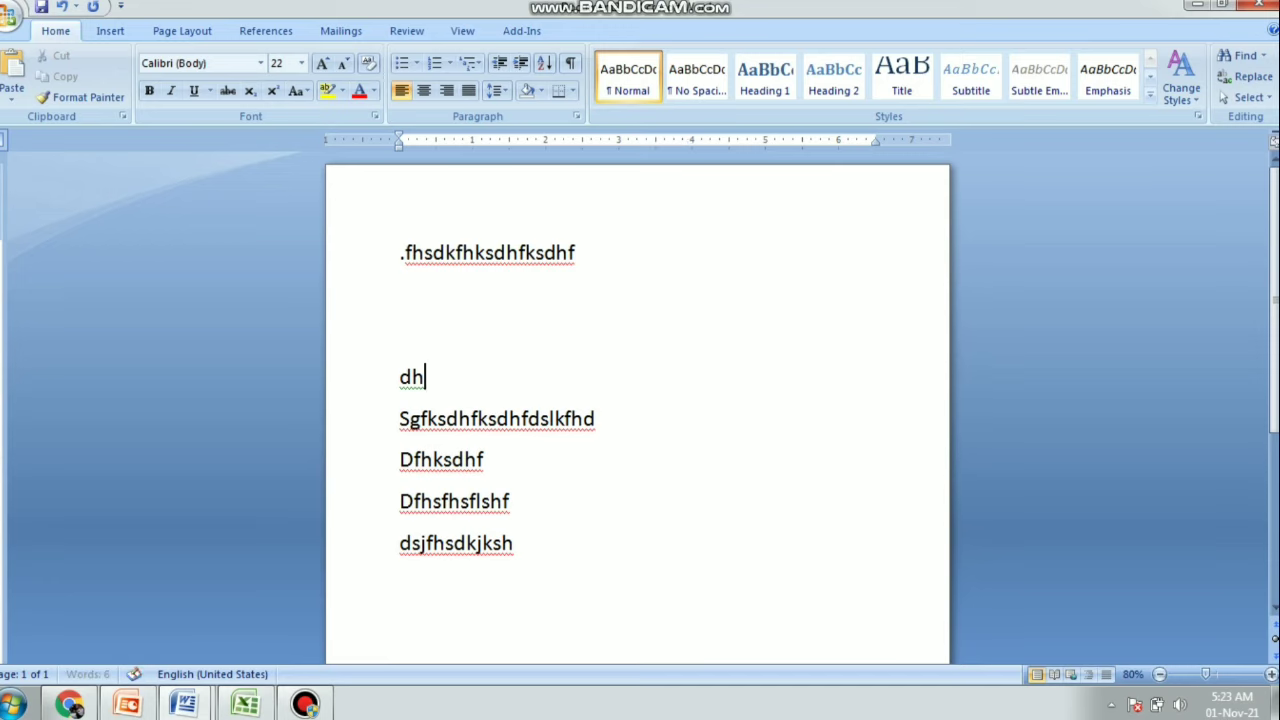
Save the new document on the Desktop as a Word Document named 'Letter'
key("ctrl+s")
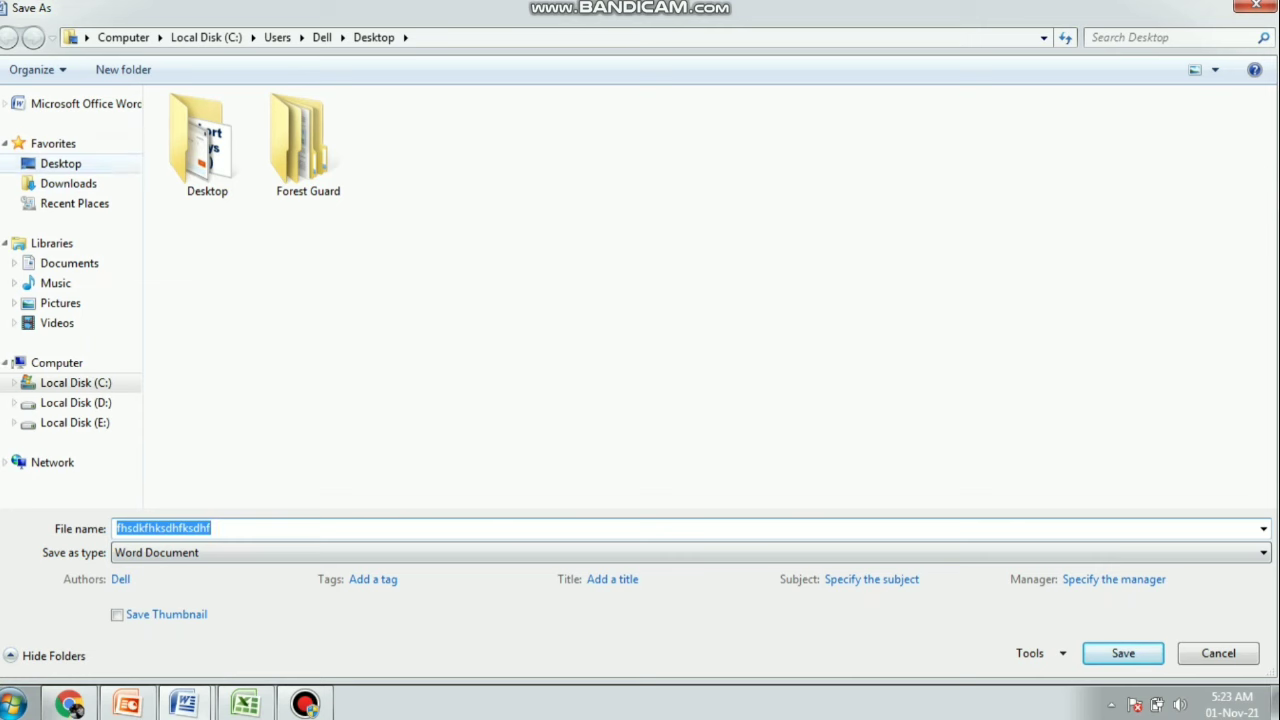
left_click(60, 163)
left_click(68, 183)
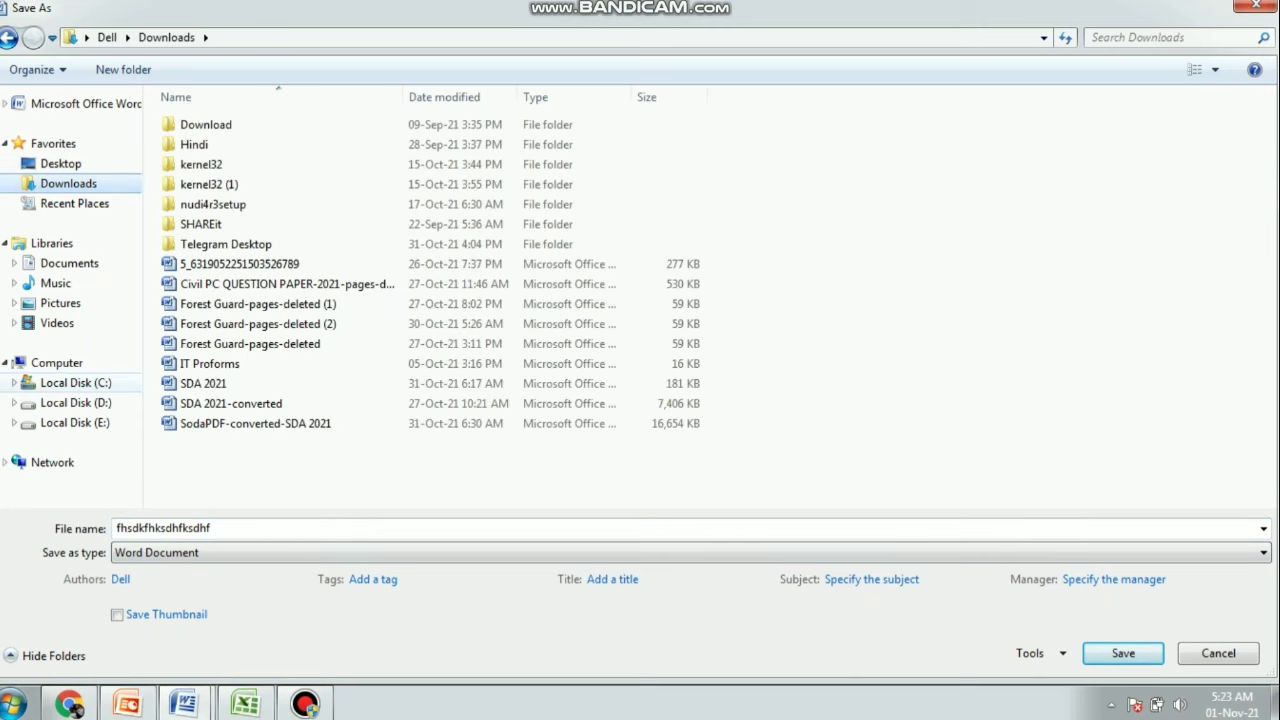
left_click(75, 382)
left_click(75, 402)
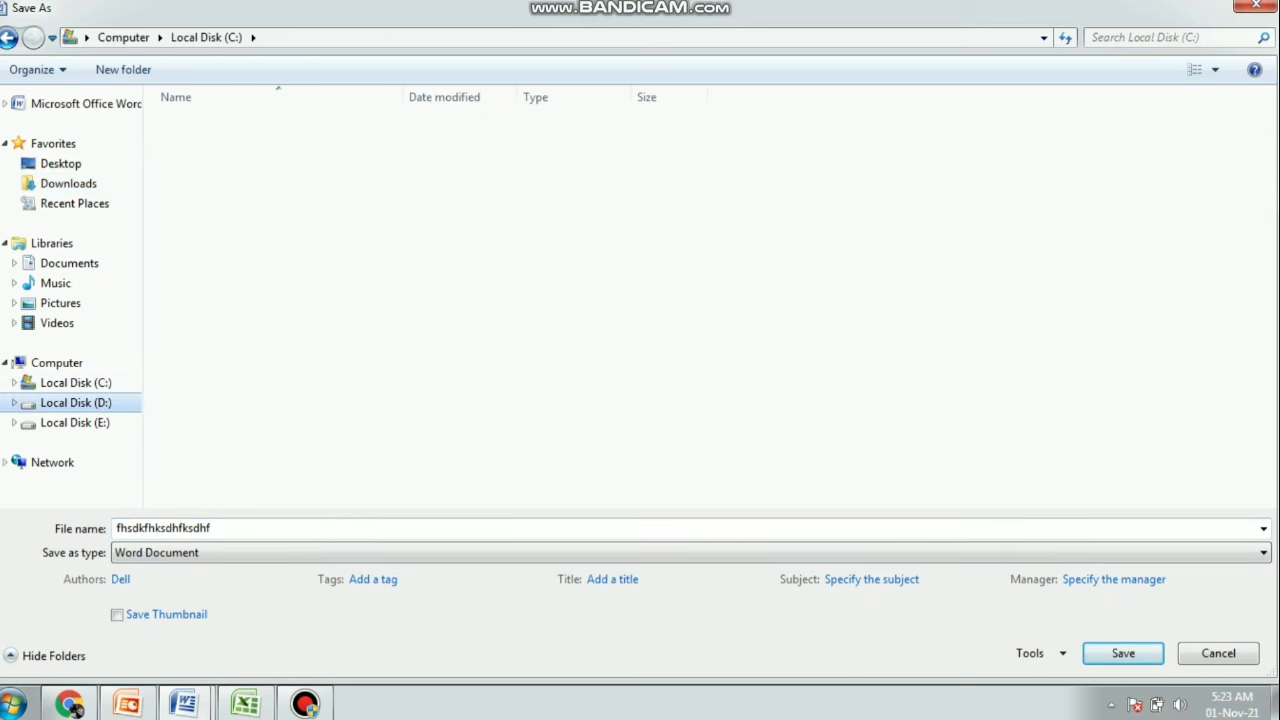
left_click(75, 422)
left_click(60, 163)
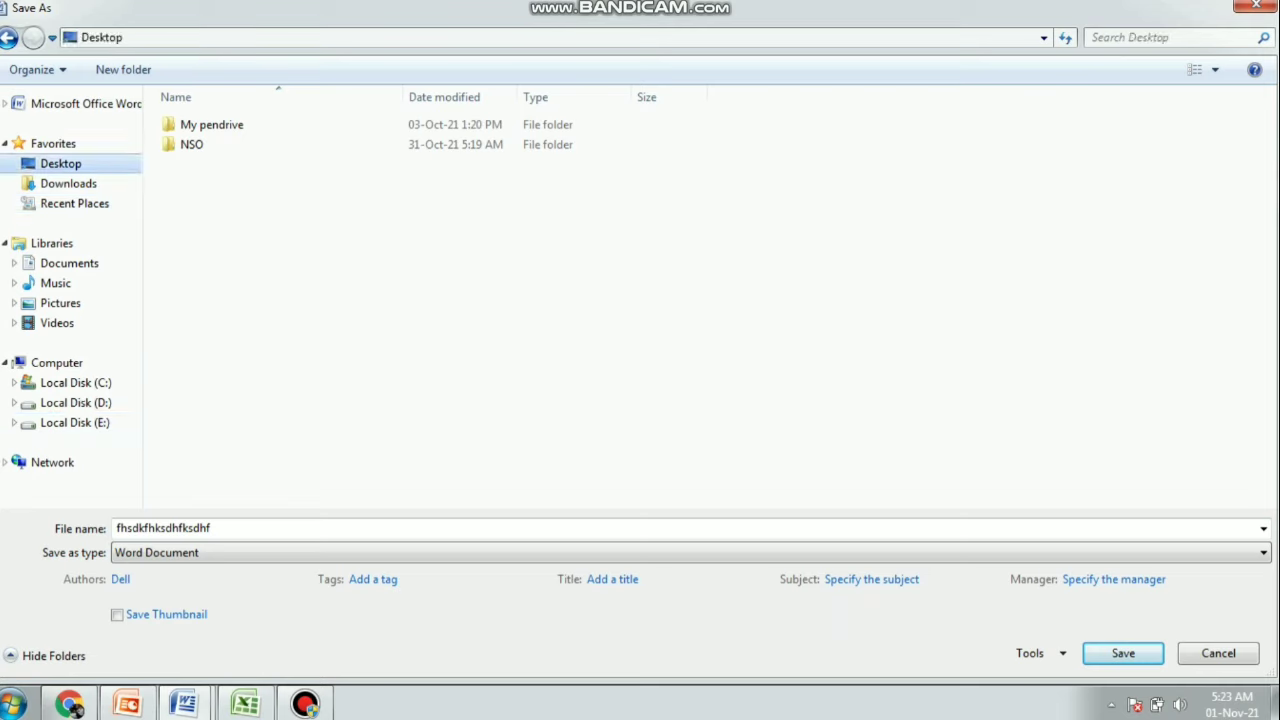
key("alt+n")
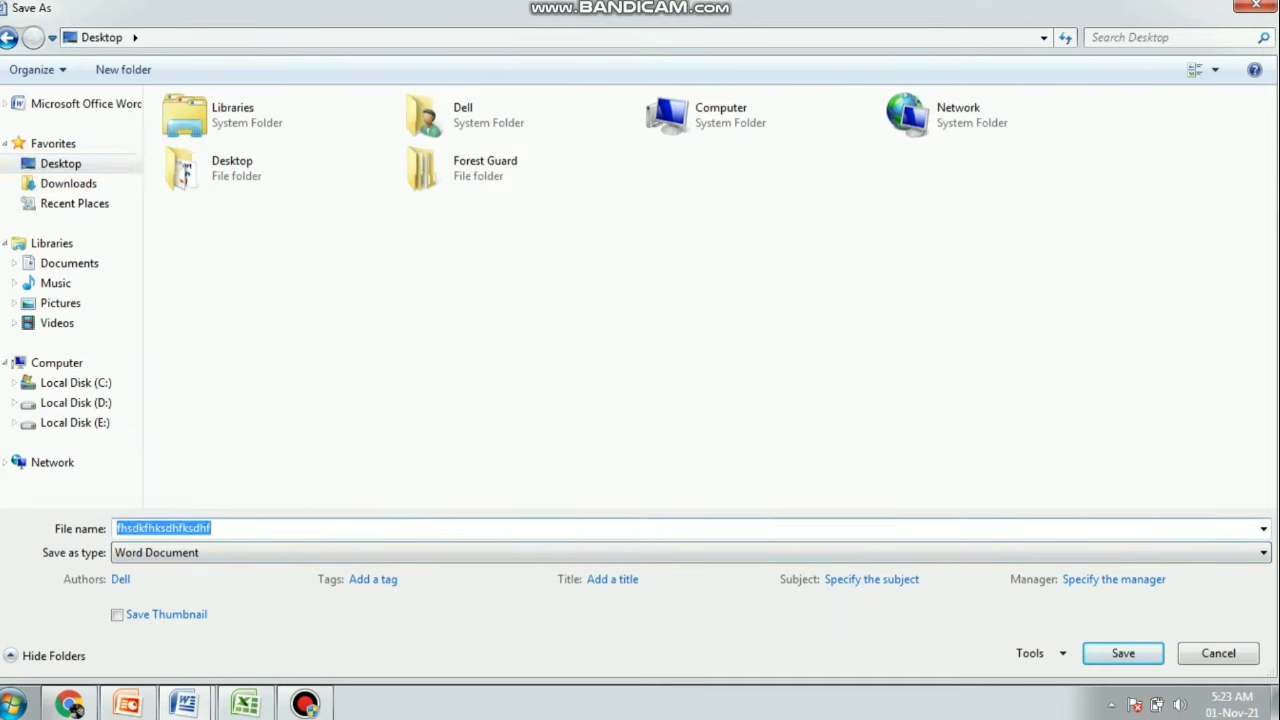
type("F")
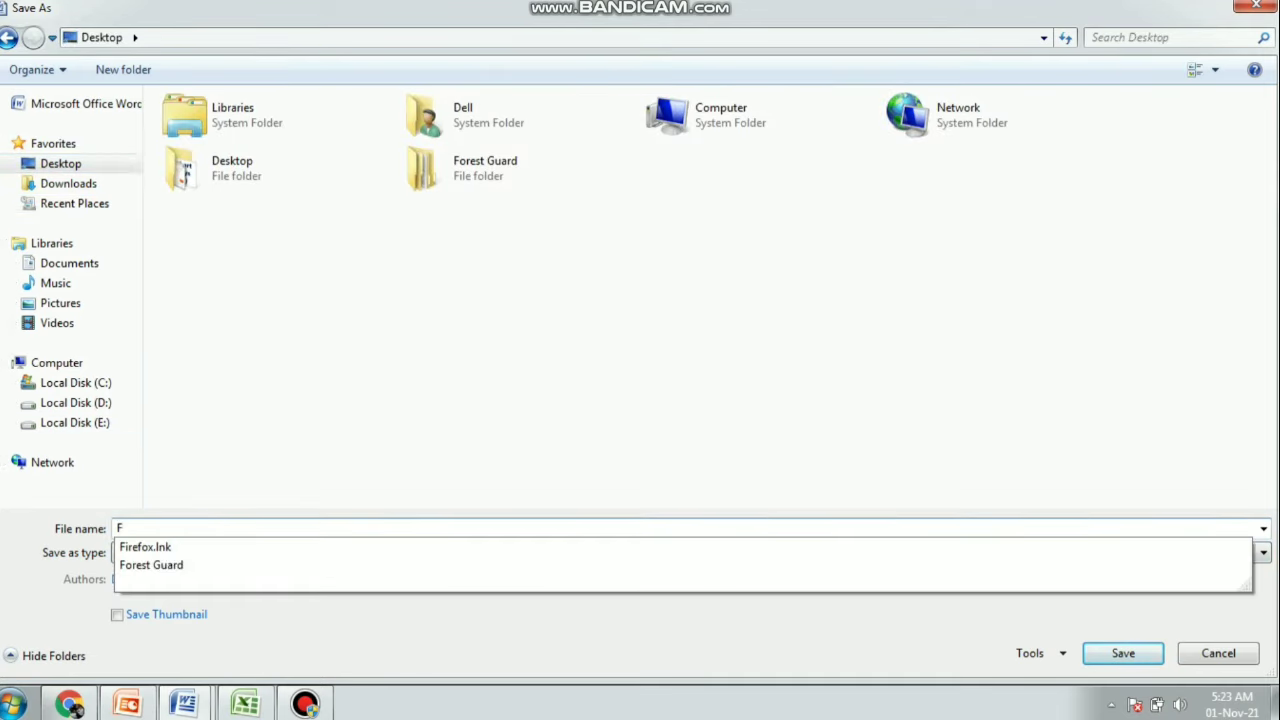
key("BackSpace")
type("Letter")
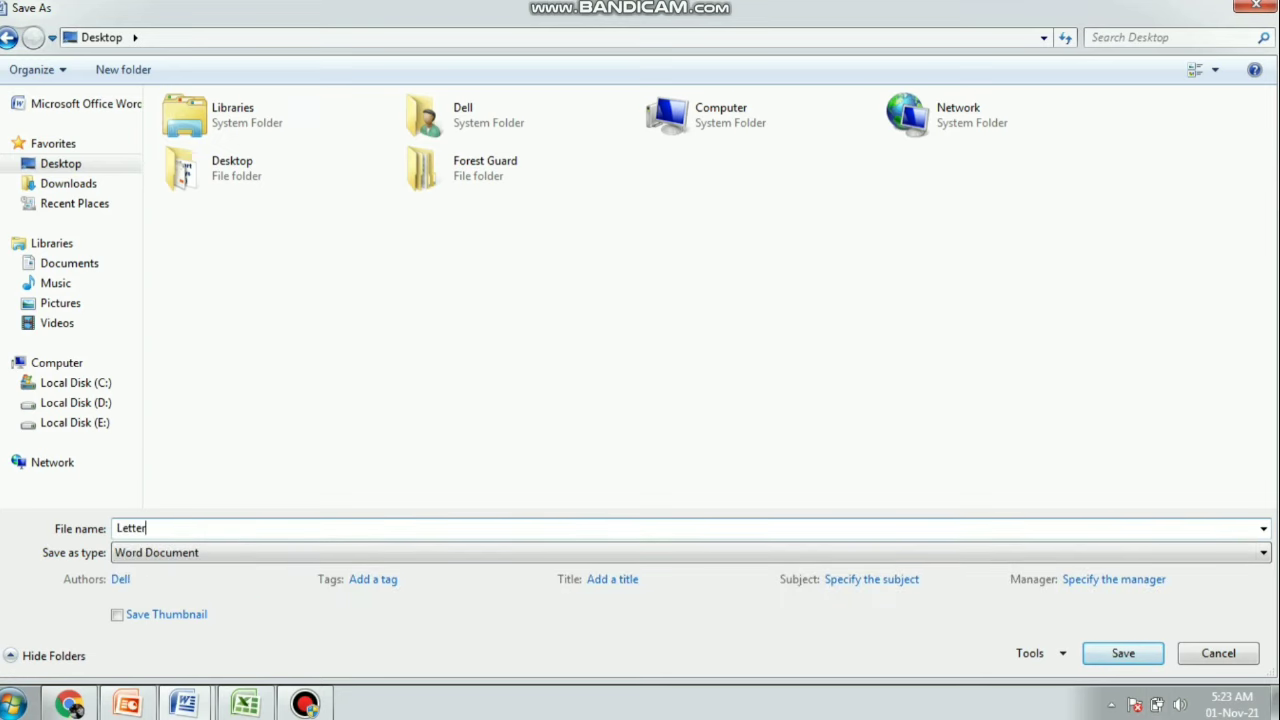
key("Return")
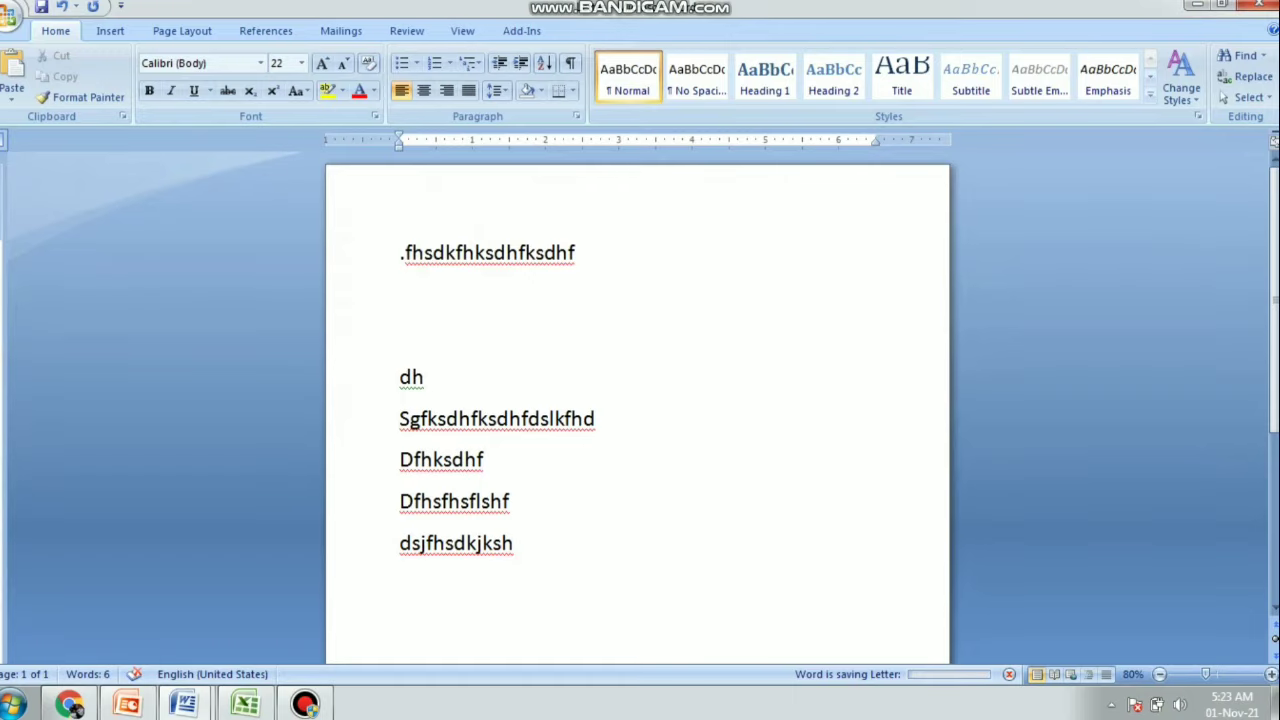
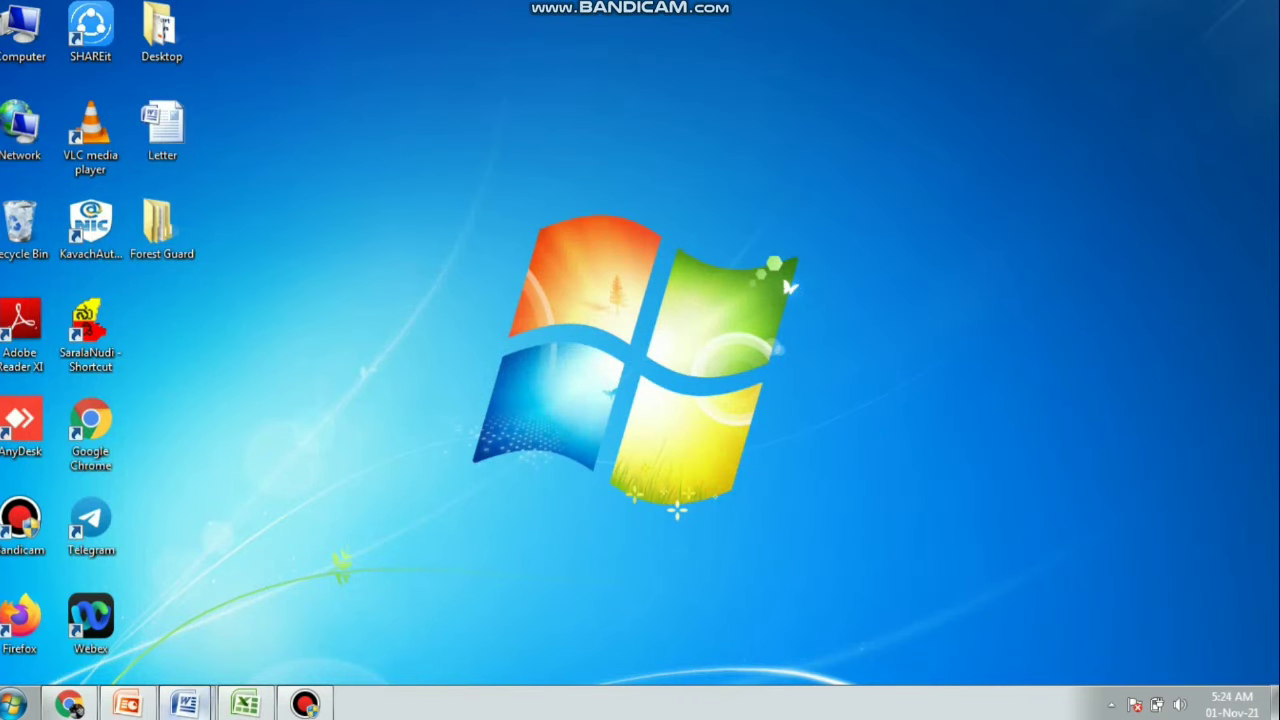
Briefly bring up the Letter document, then return to the desktop
mouse_move(183, 704)
left_click(314, 608)
left_click(1262, 8)
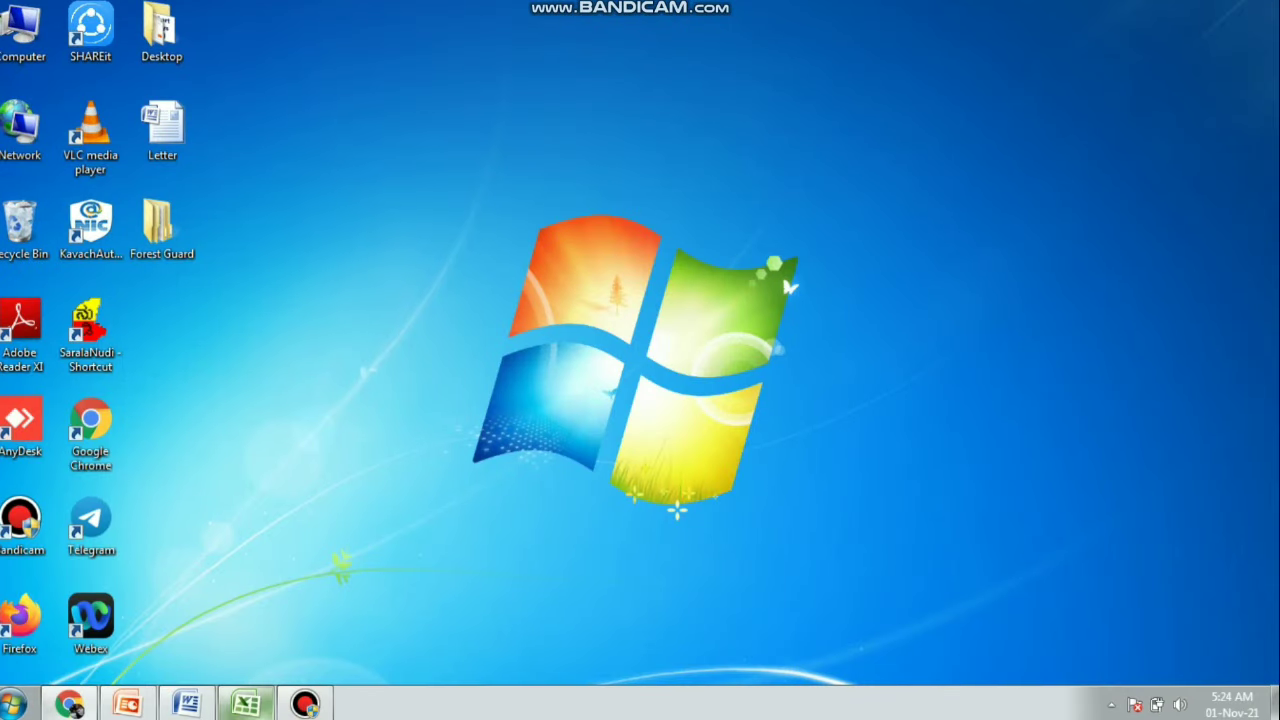
Restore the PowerPoint slideshow on slide 9 listing Ctrl + R, Ctrl + S and Ctrl + T
left_click(127, 704)
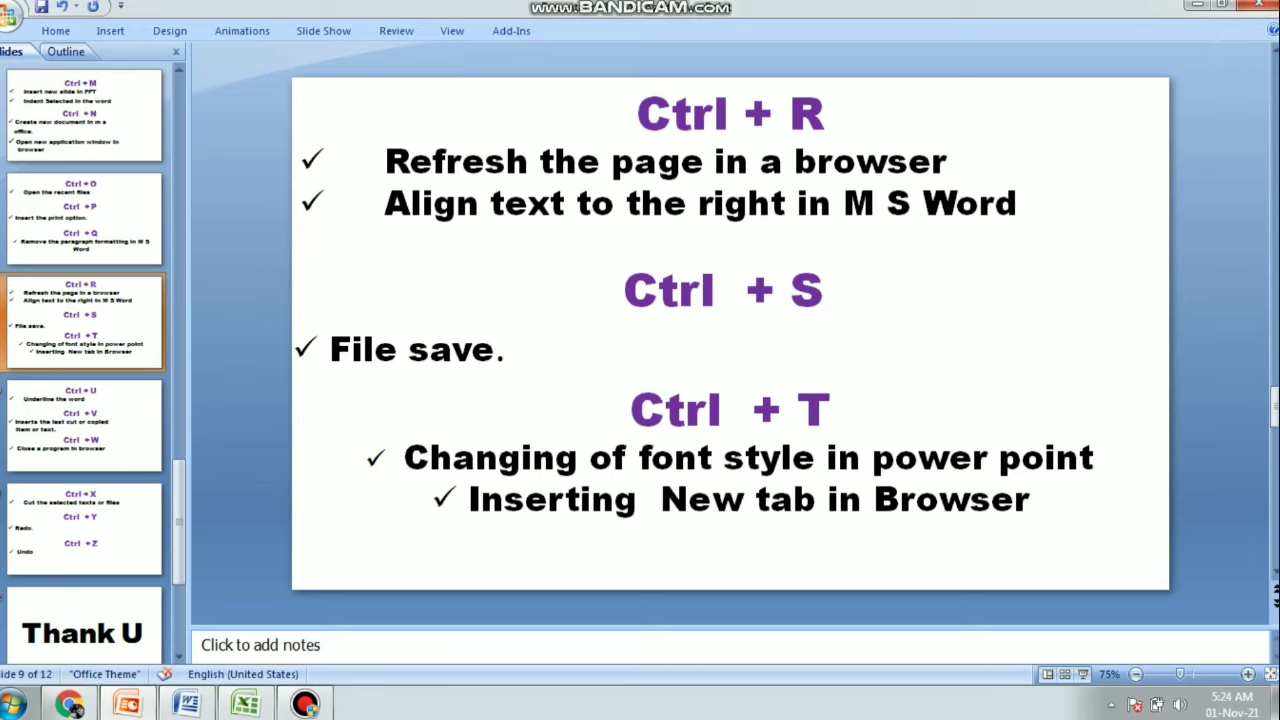
mouse_move(186, 704)
mouse_move(127, 704)
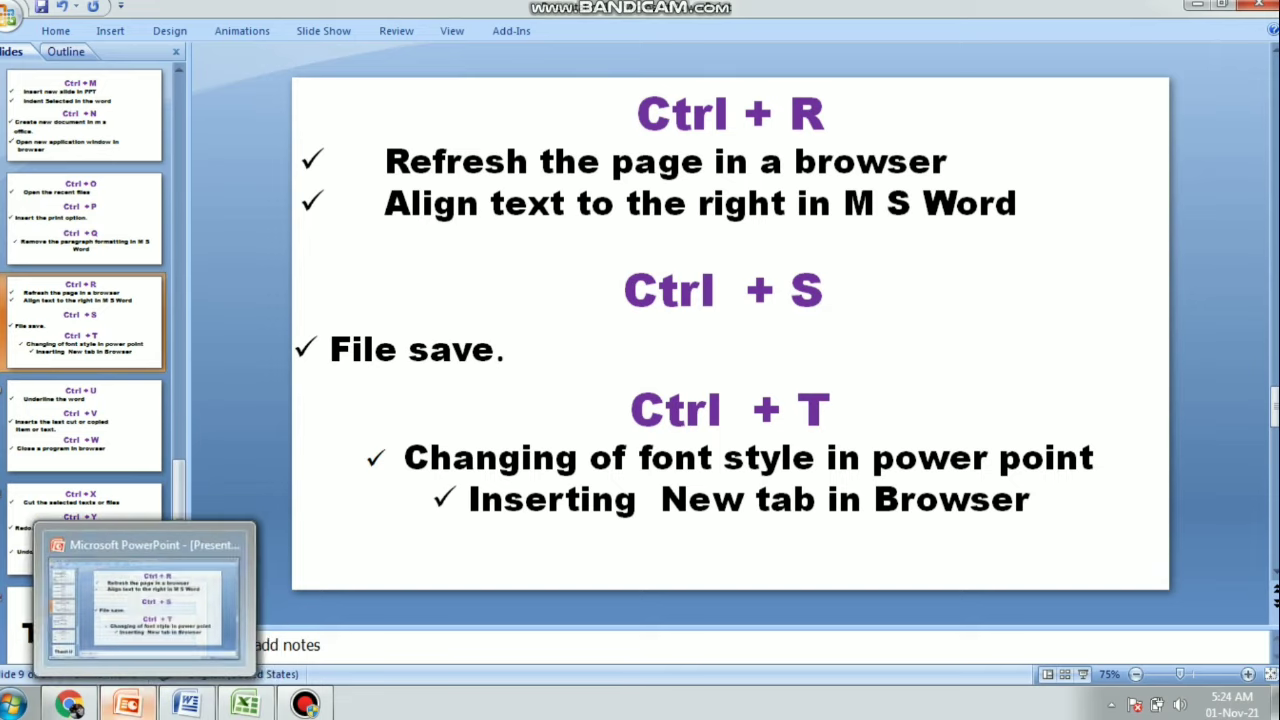
left_click(127, 704)
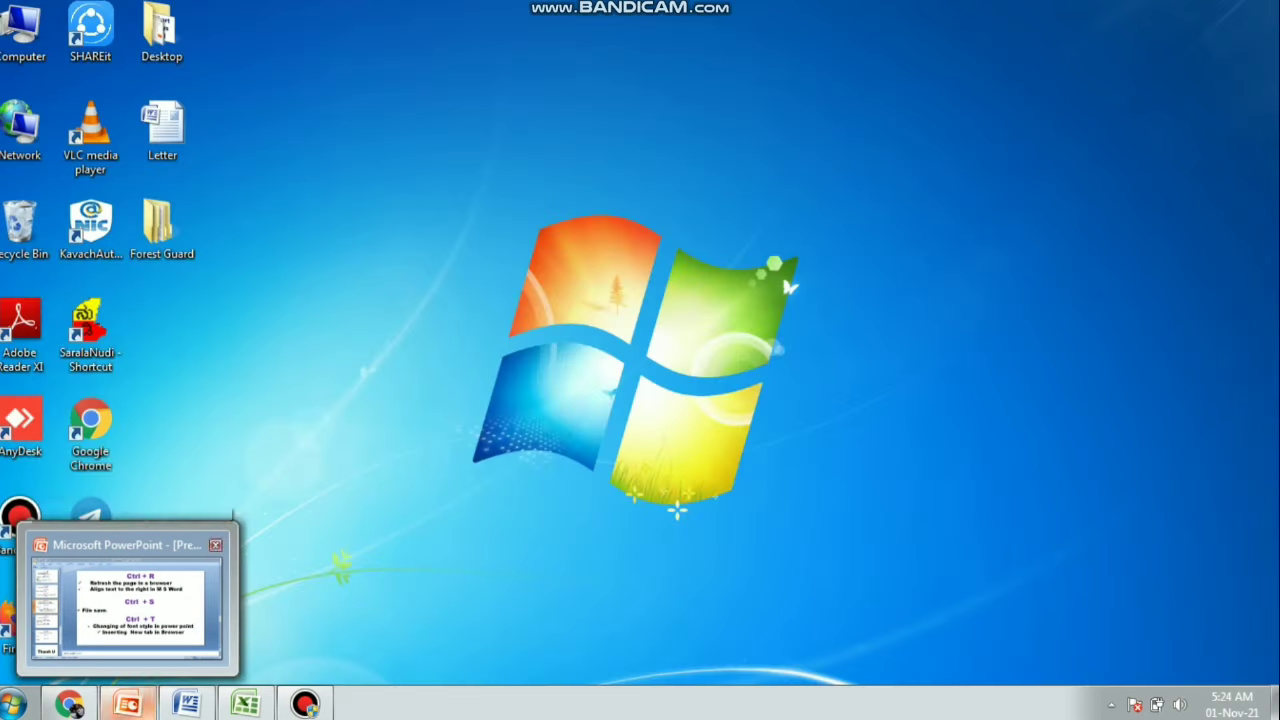
left_click(127, 704)
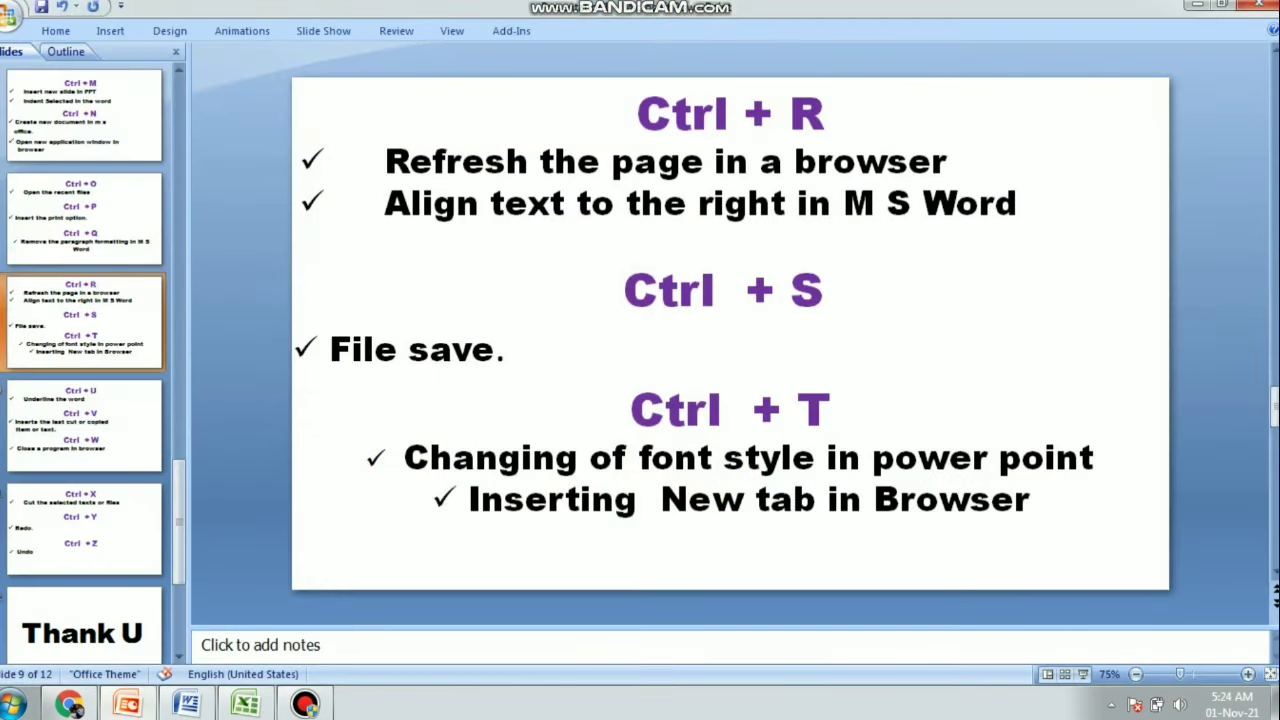
left_click_drag(637, 113, 1018, 205)
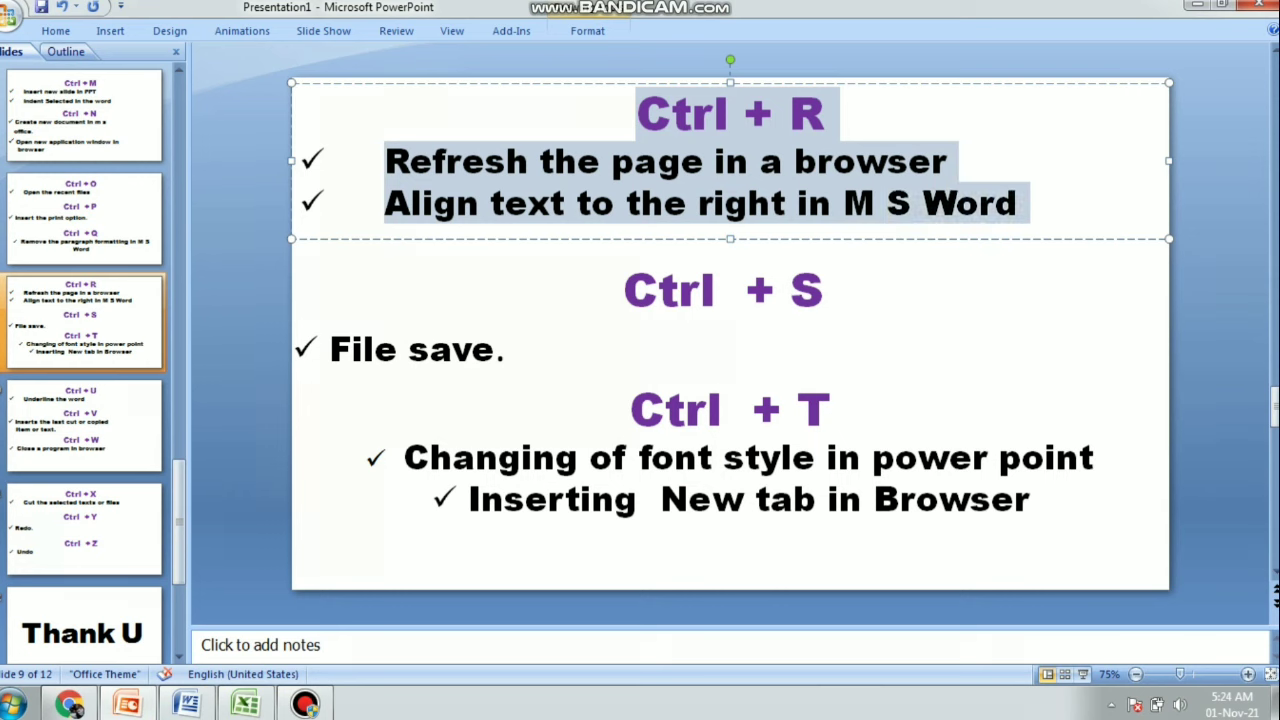
key("ctrl+t")
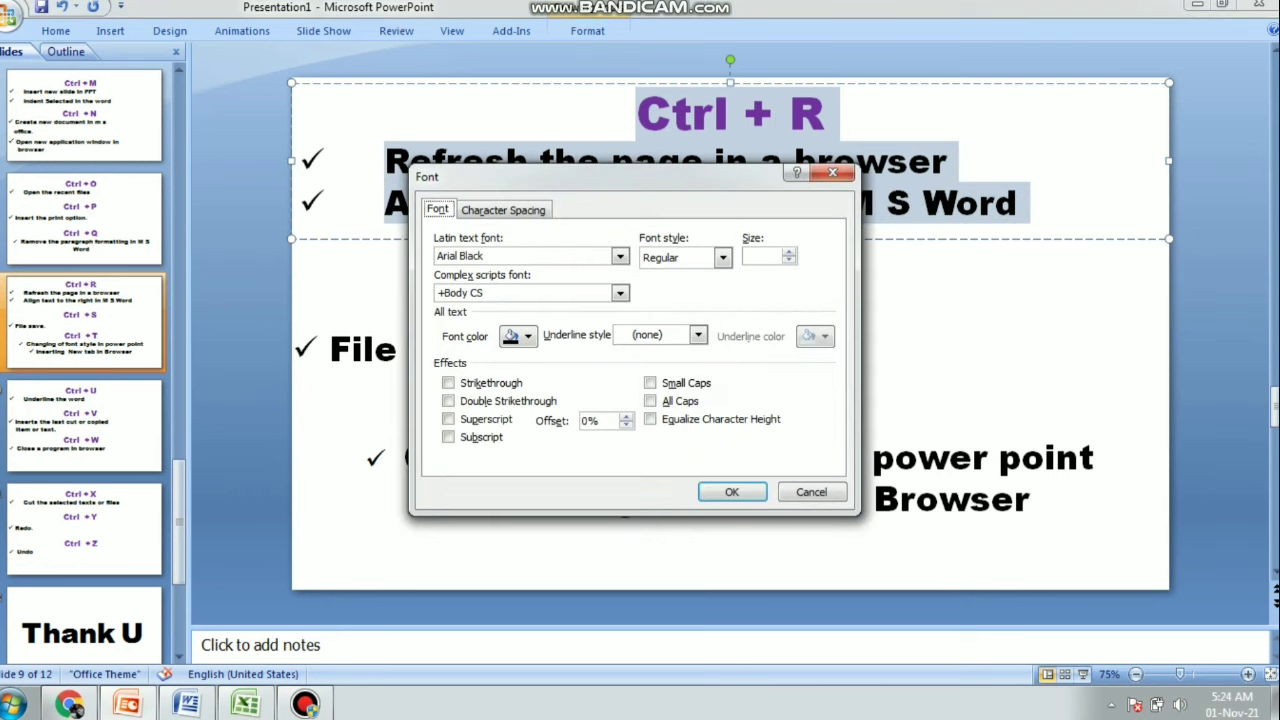
left_click(620, 256)
left_click(480, 451)
left_click(722, 257)
left_click(722, 257)
left_click(722, 257)
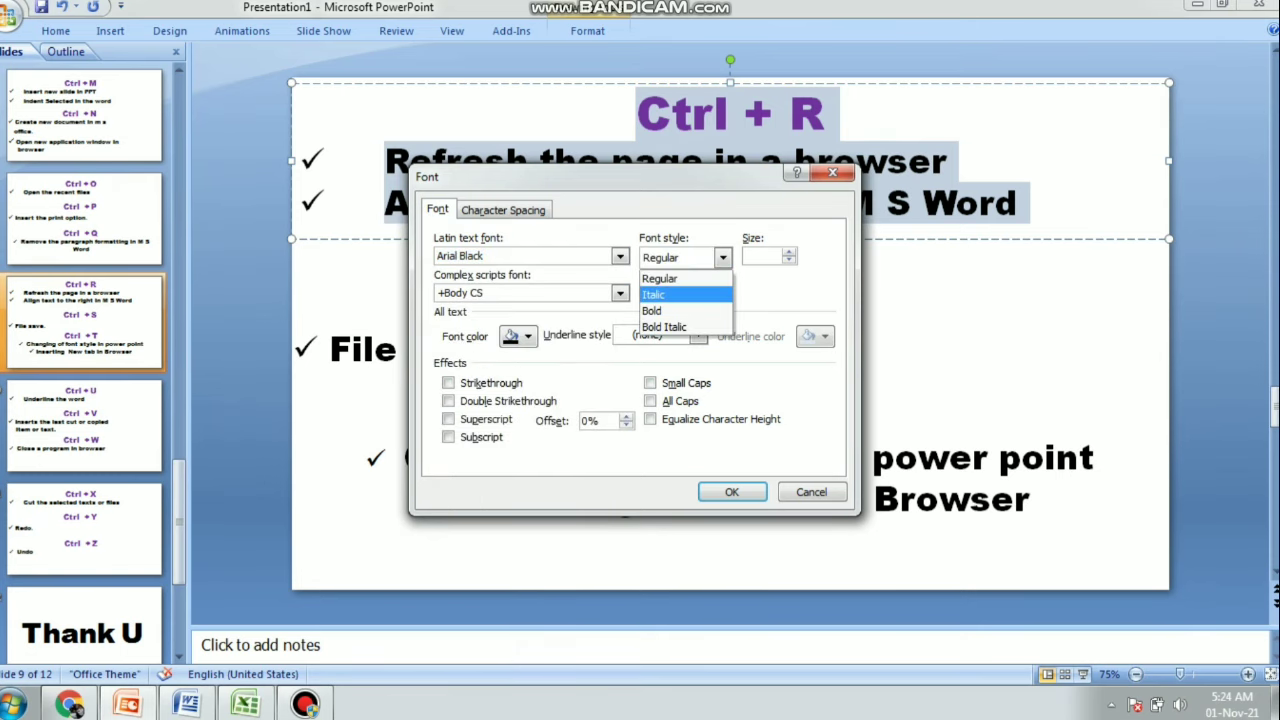
left_click(653, 294)
left_click(732, 492)
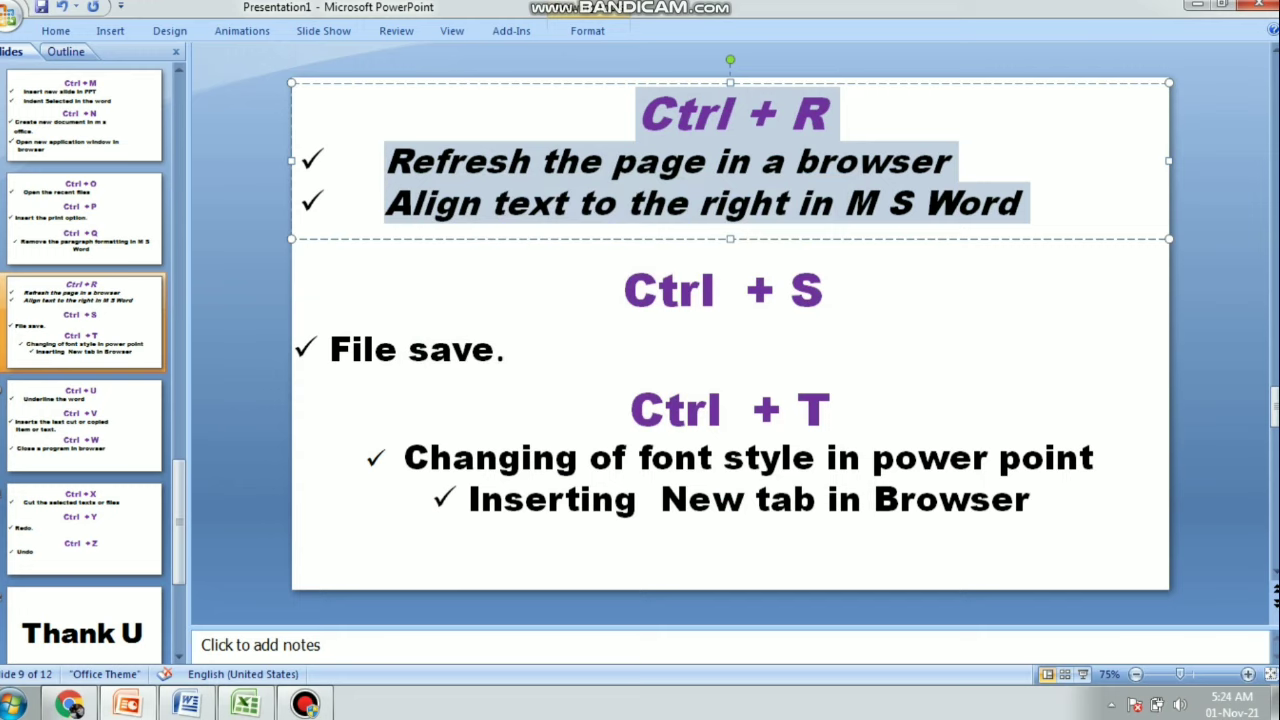
key("ctrl+z")
key("Escape")
key("Escape")
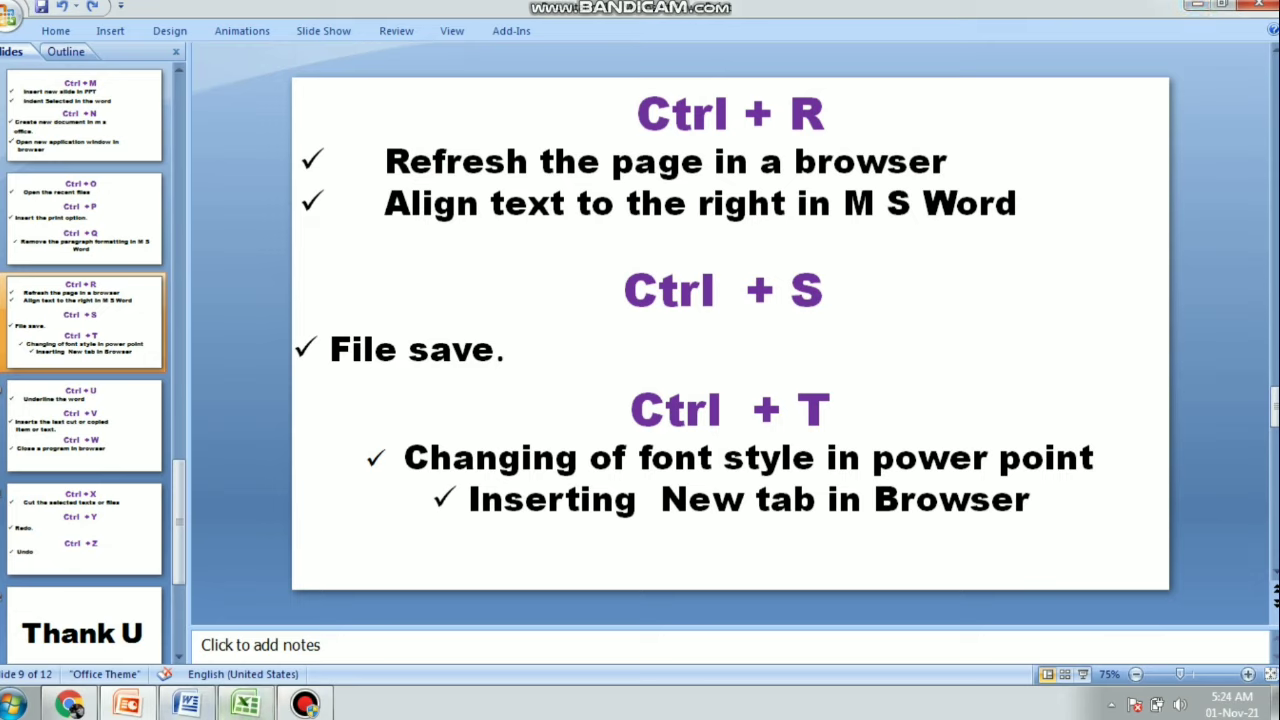
In Chrome, open a new tab with Ctrl+T, switch tabs with Ctrl+1/Ctrl+2, then close it
left_click(70, 706)
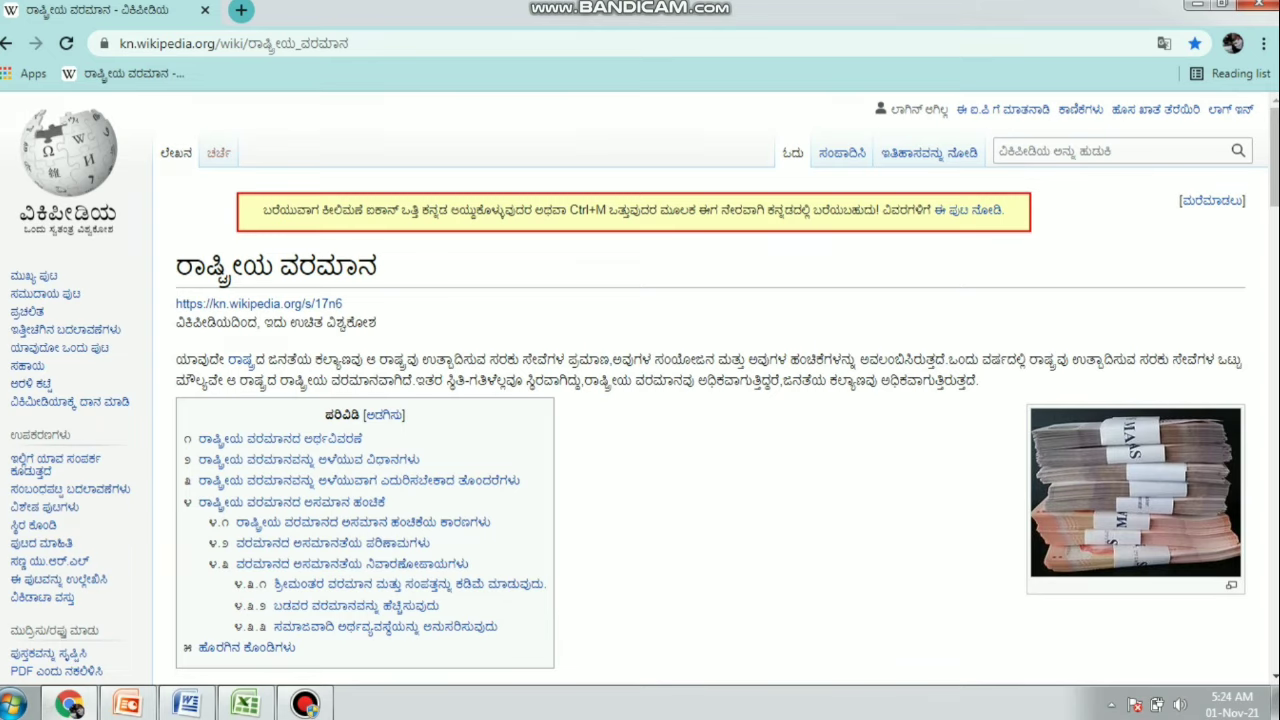
key("ctrl+t")
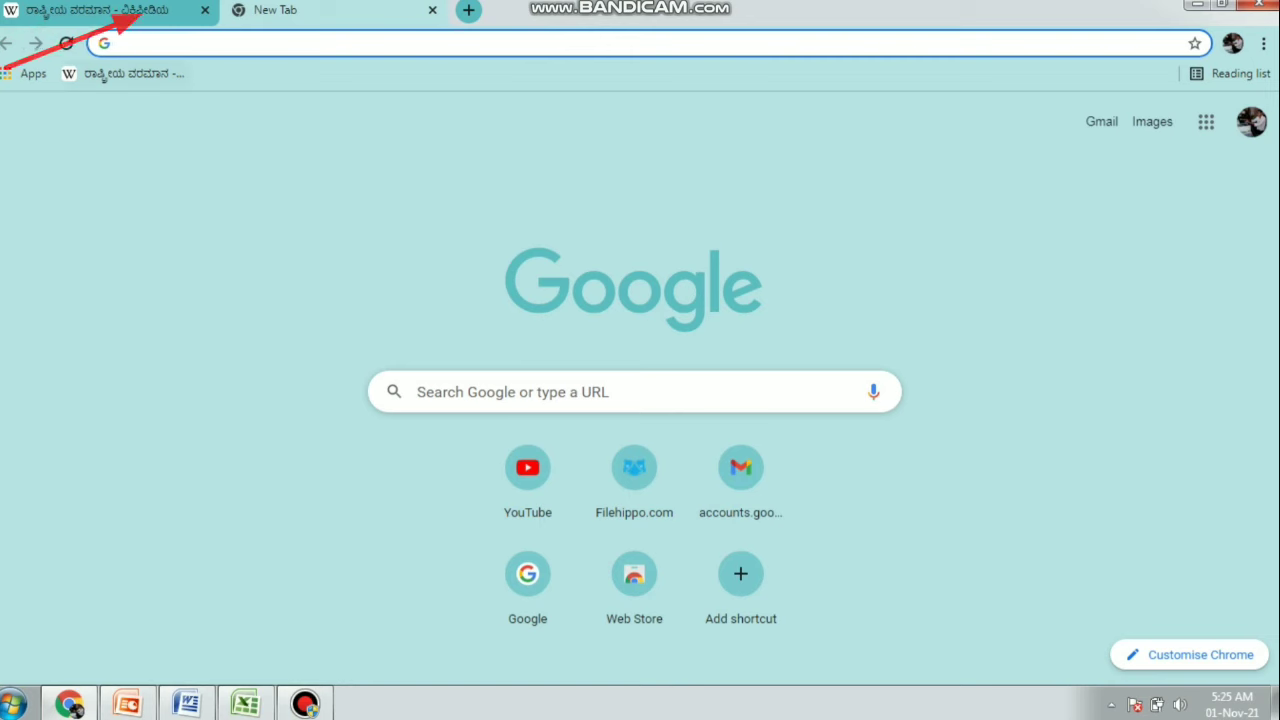
key("ctrl+1")
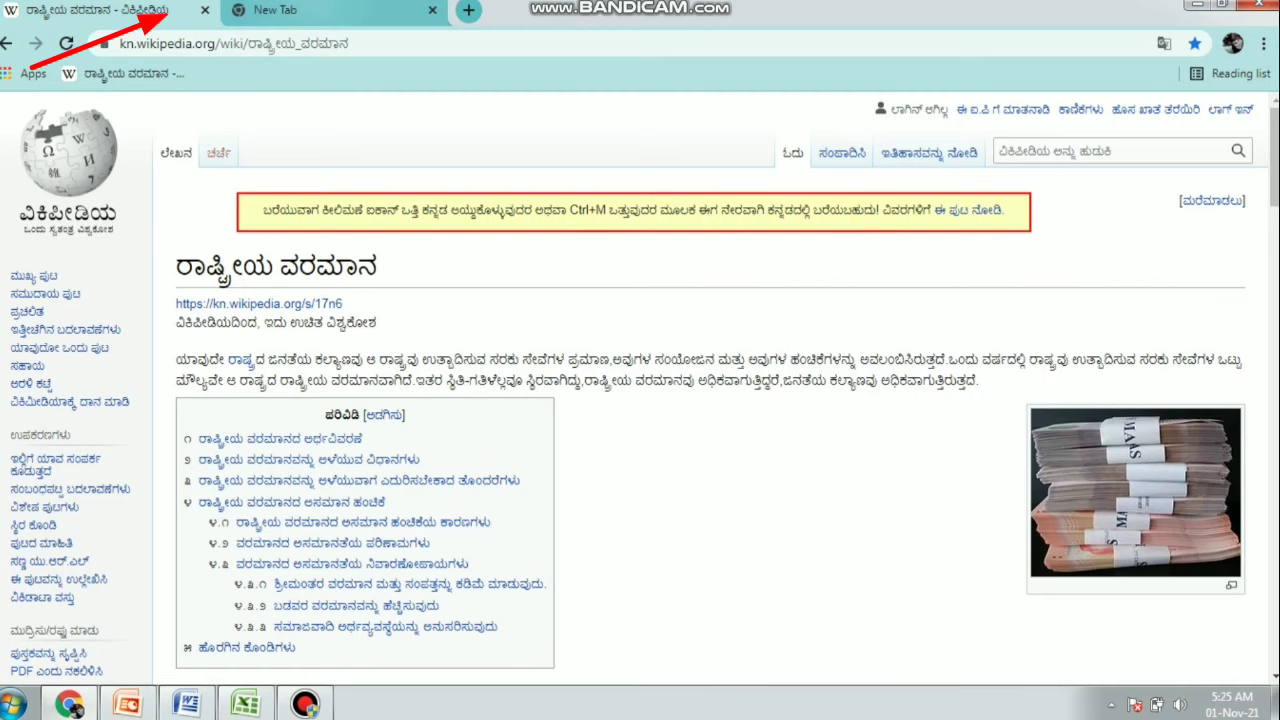
key("ctrl+2")
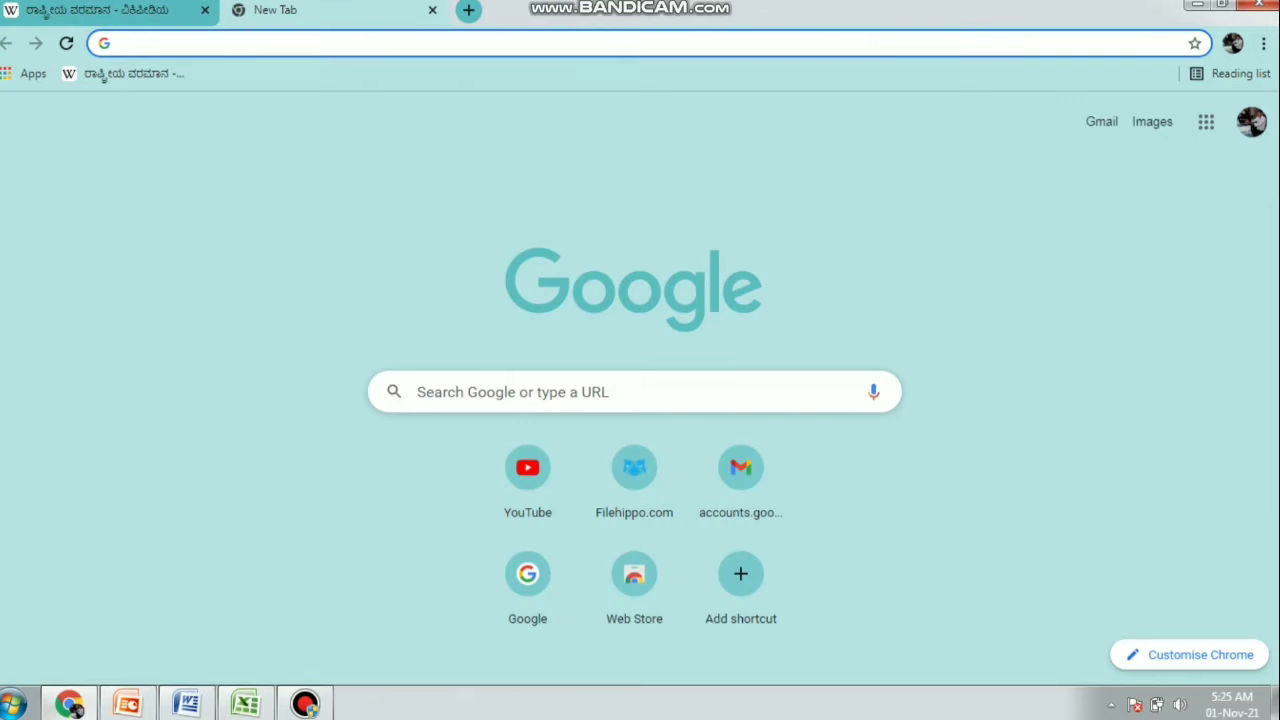
left_click(432, 10)
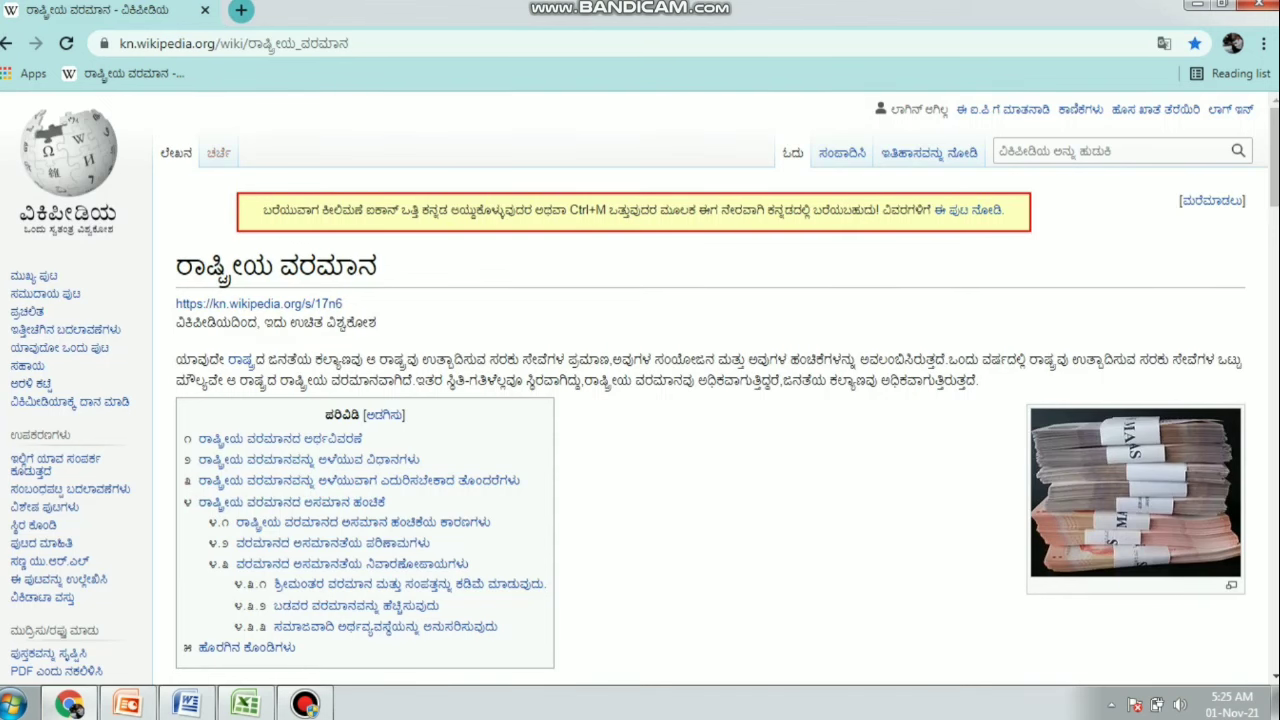
Open and close new tabs, close the Wikipedia tab, then reopen it with Ctrl+Shift+T
left_click(240, 10)
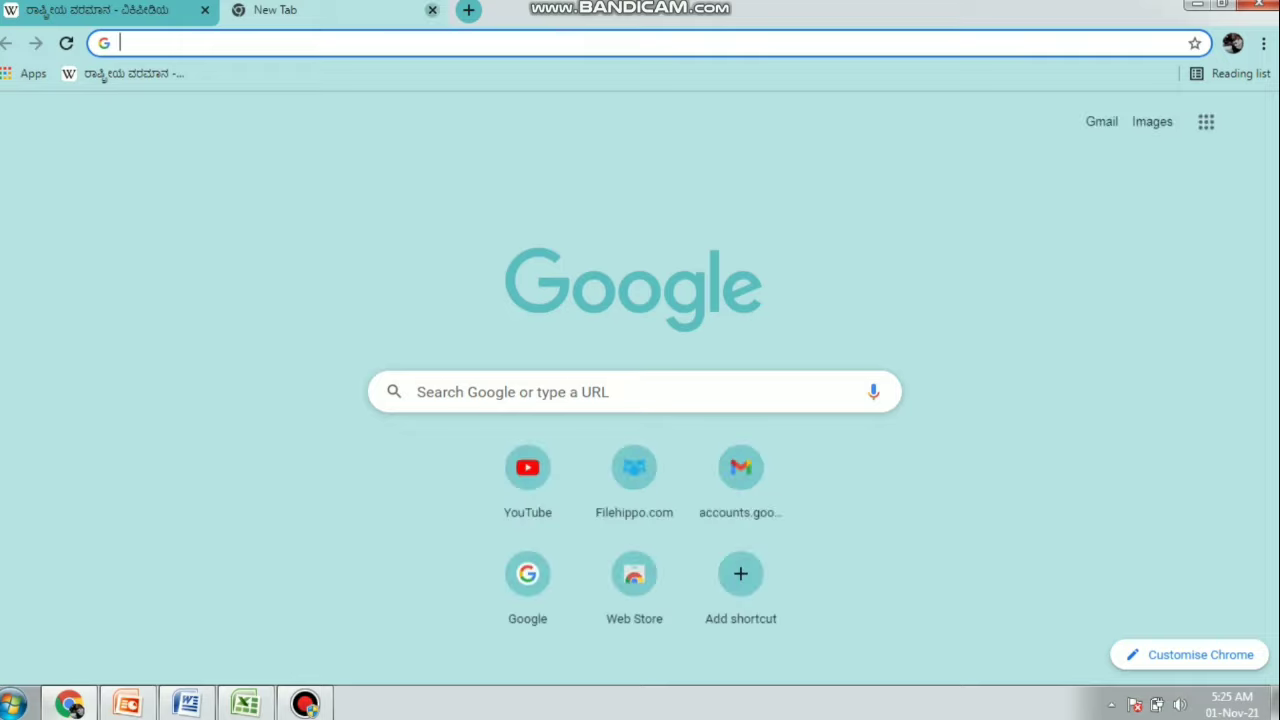
left_click(432, 10)
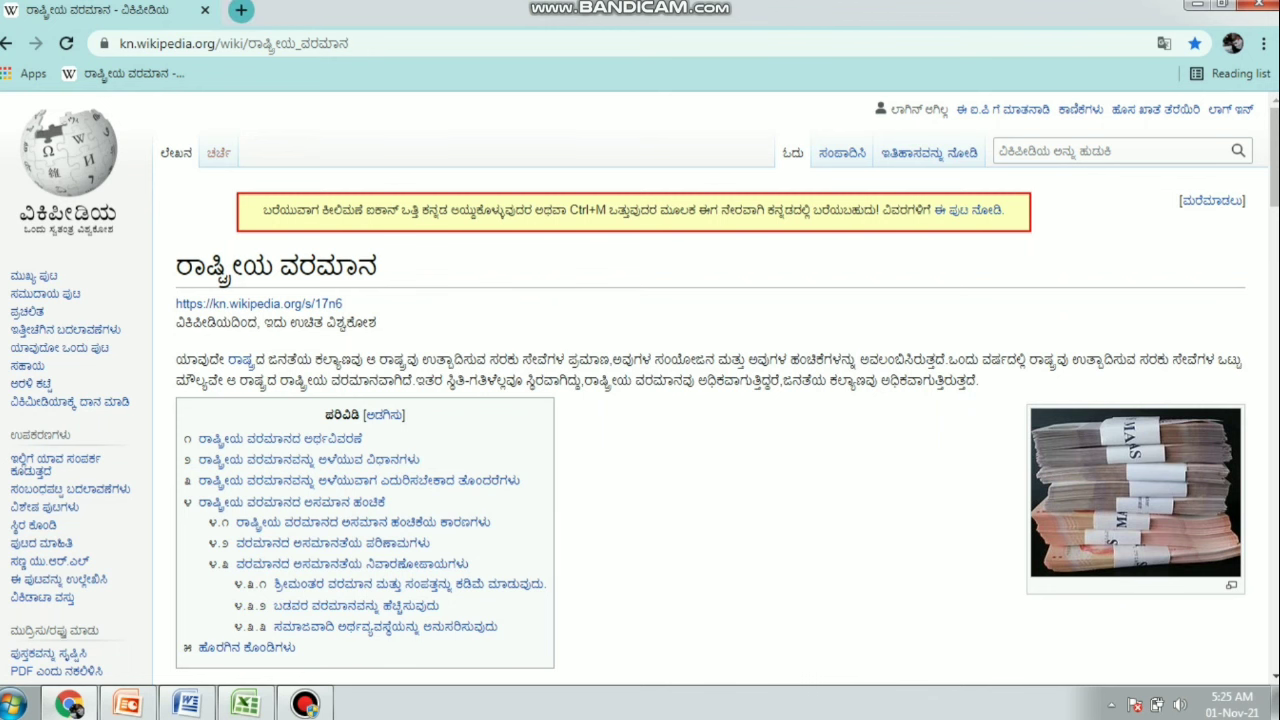
left_click(240, 10)
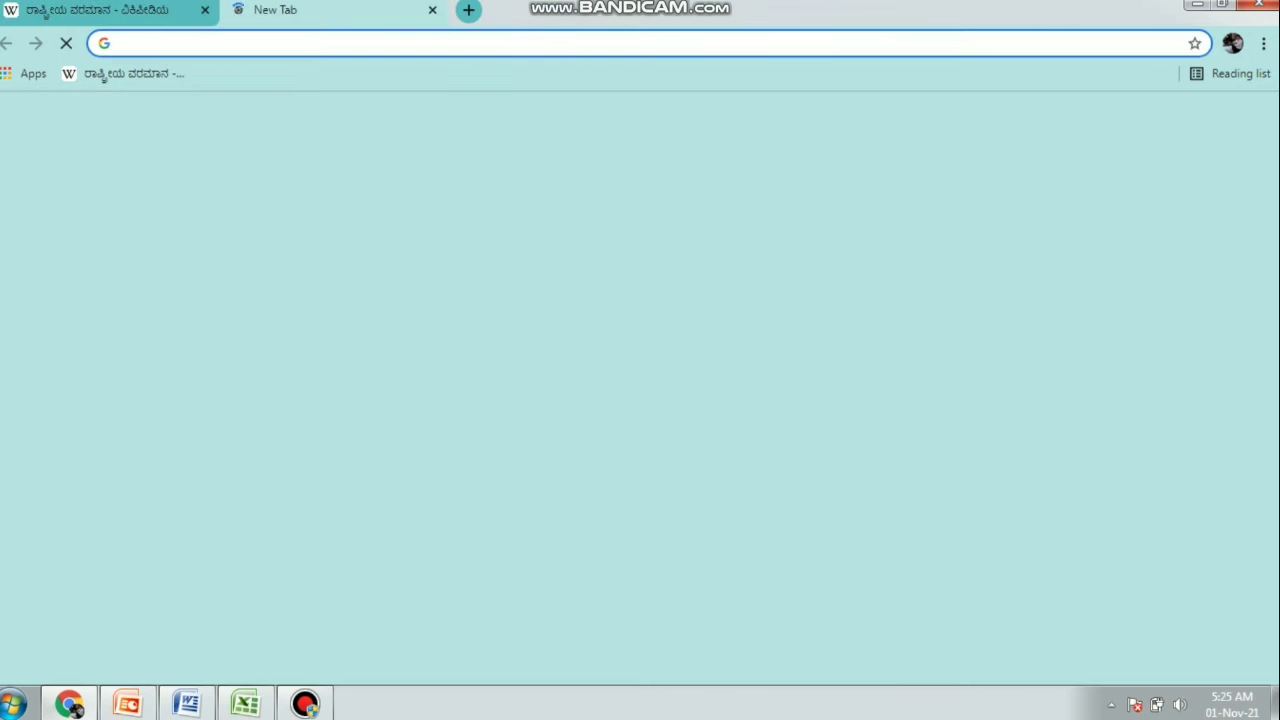
left_click(205, 10)
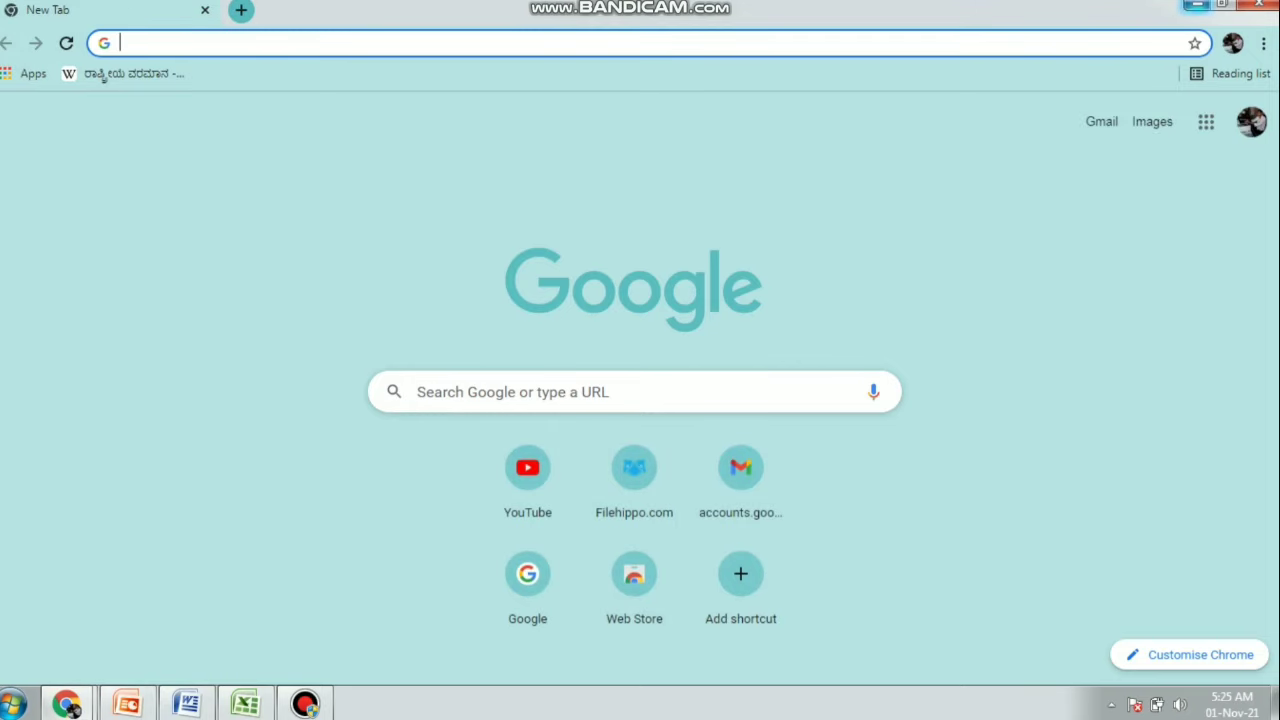
key("ctrl+shift+t")
Switch to the second Chrome window, then go back to the slideshow
left_click(66, 704)
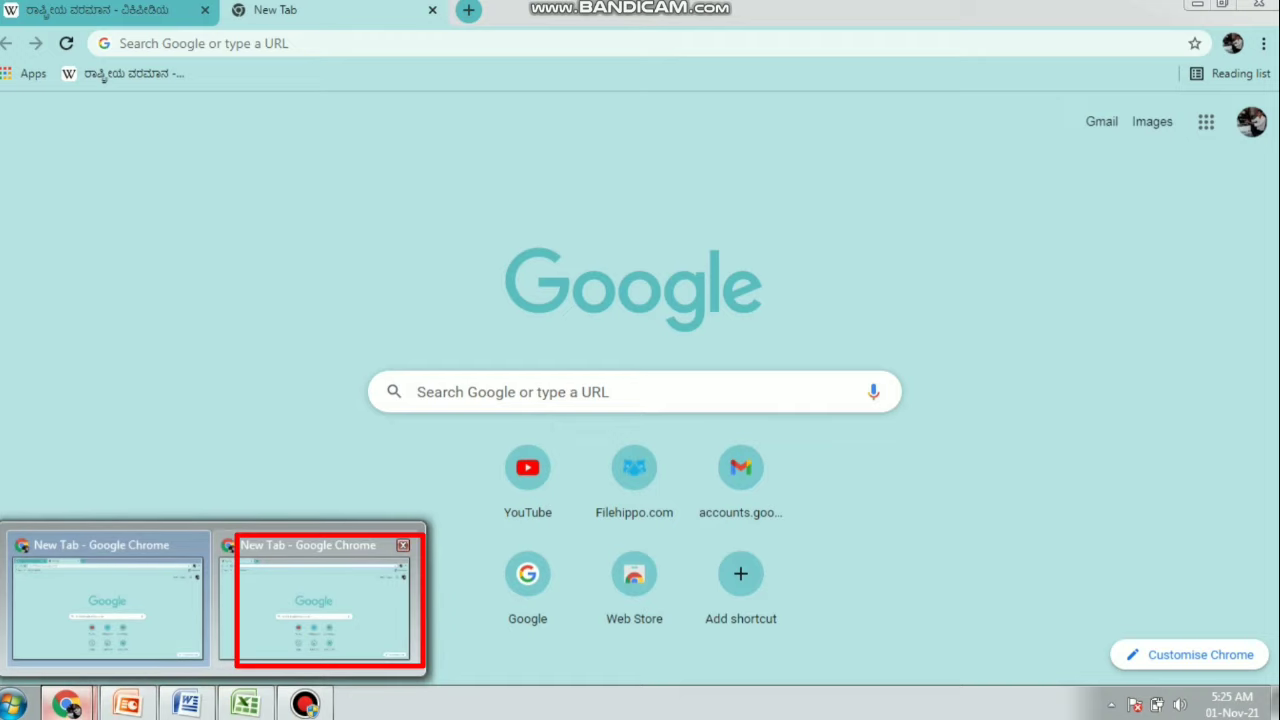
left_click(313, 600)
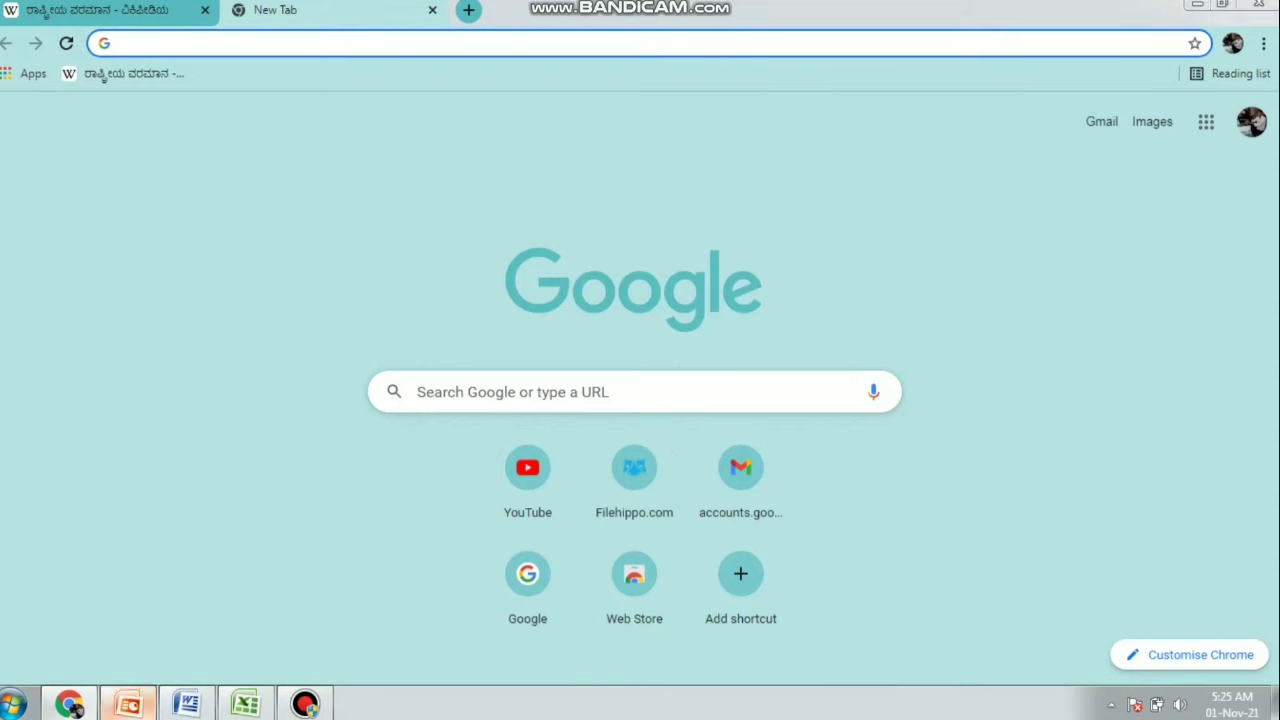
left_click(127, 704)
Advance to slide 10, underline Word's '10 Amendment of Agreement' heading with Ctrl+U, and return to PowerPoint
key("Page_Down")
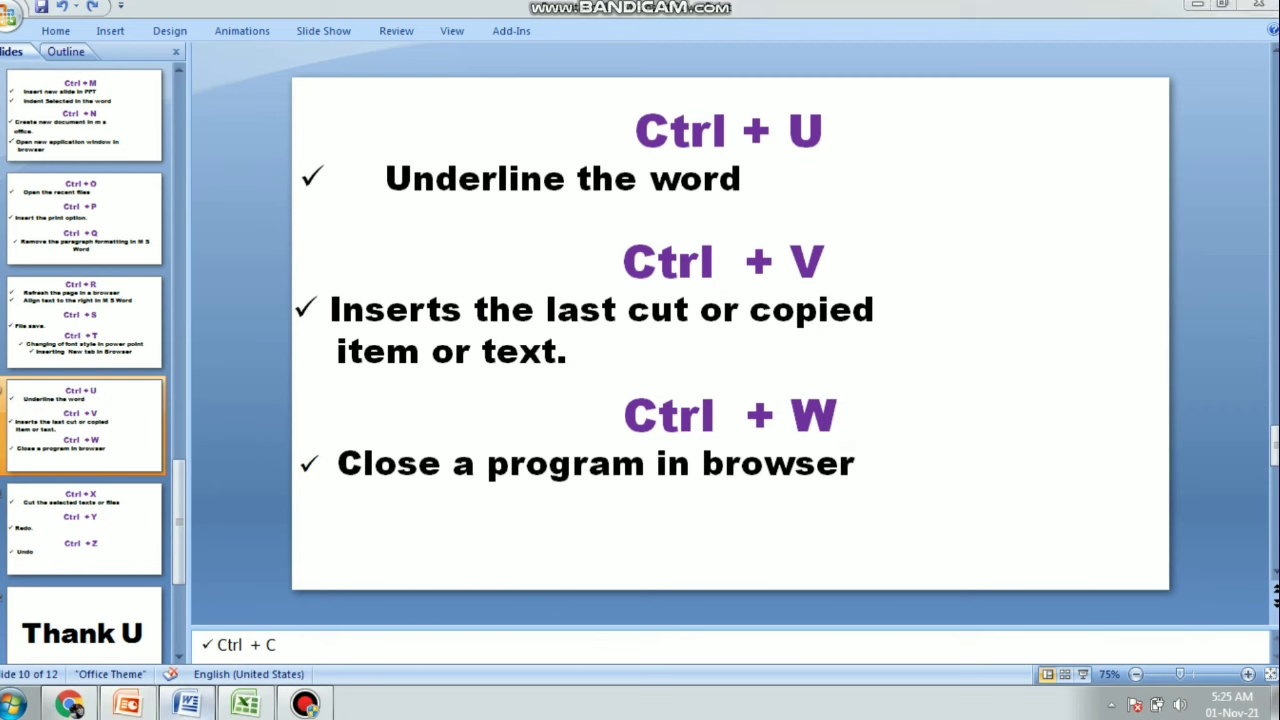
left_click(186, 704)
left_click(569, 617)
scroll(569, 617, "up", 8)
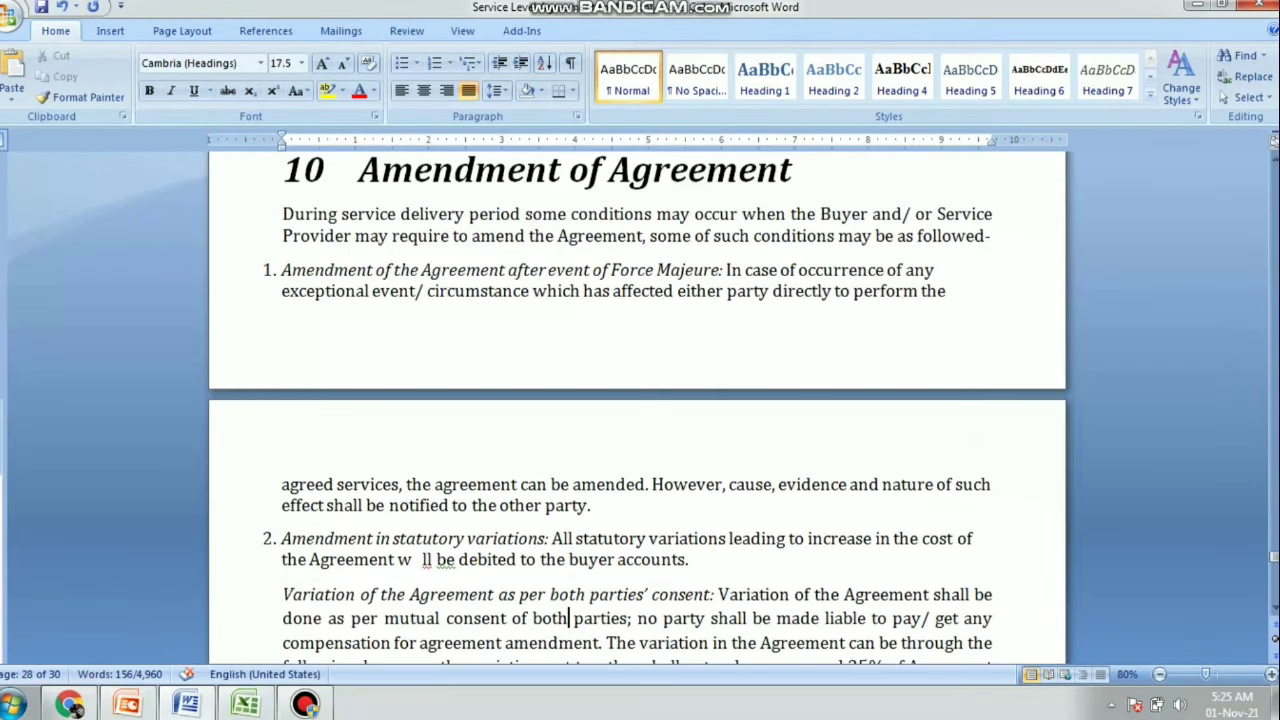
left_click_drag(283, 318, 812, 318)
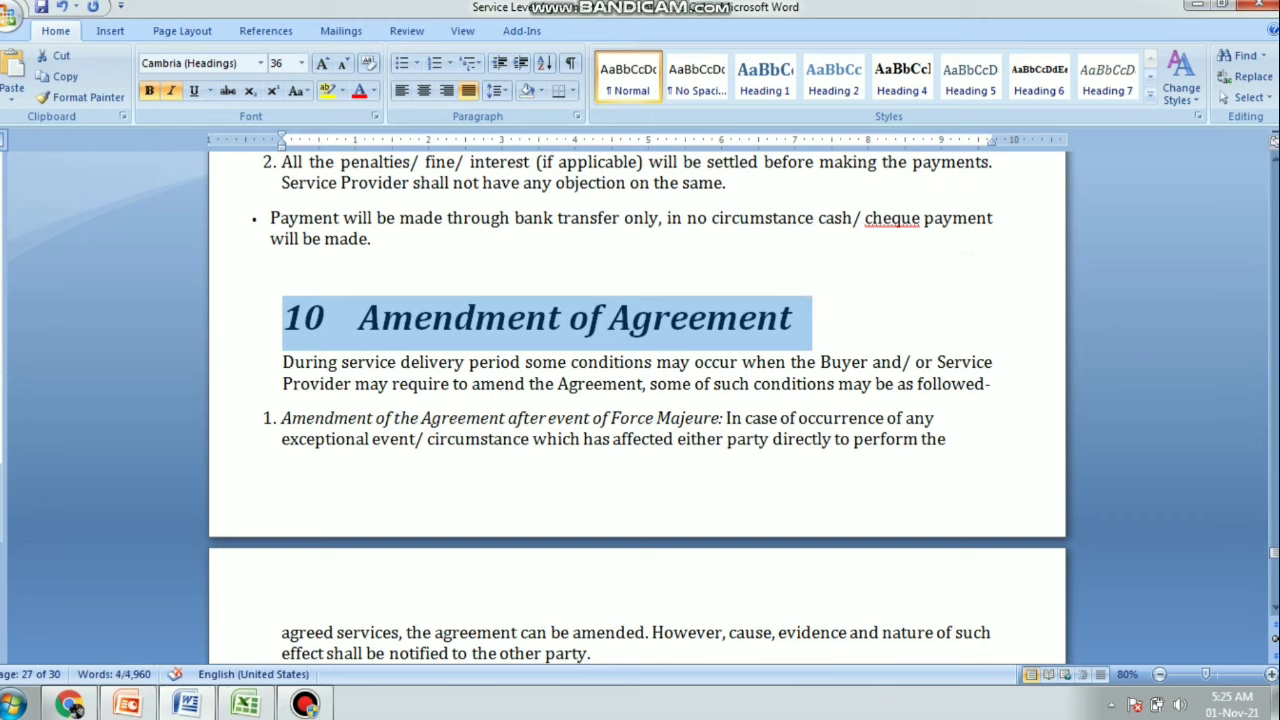
key("ctrl+u")
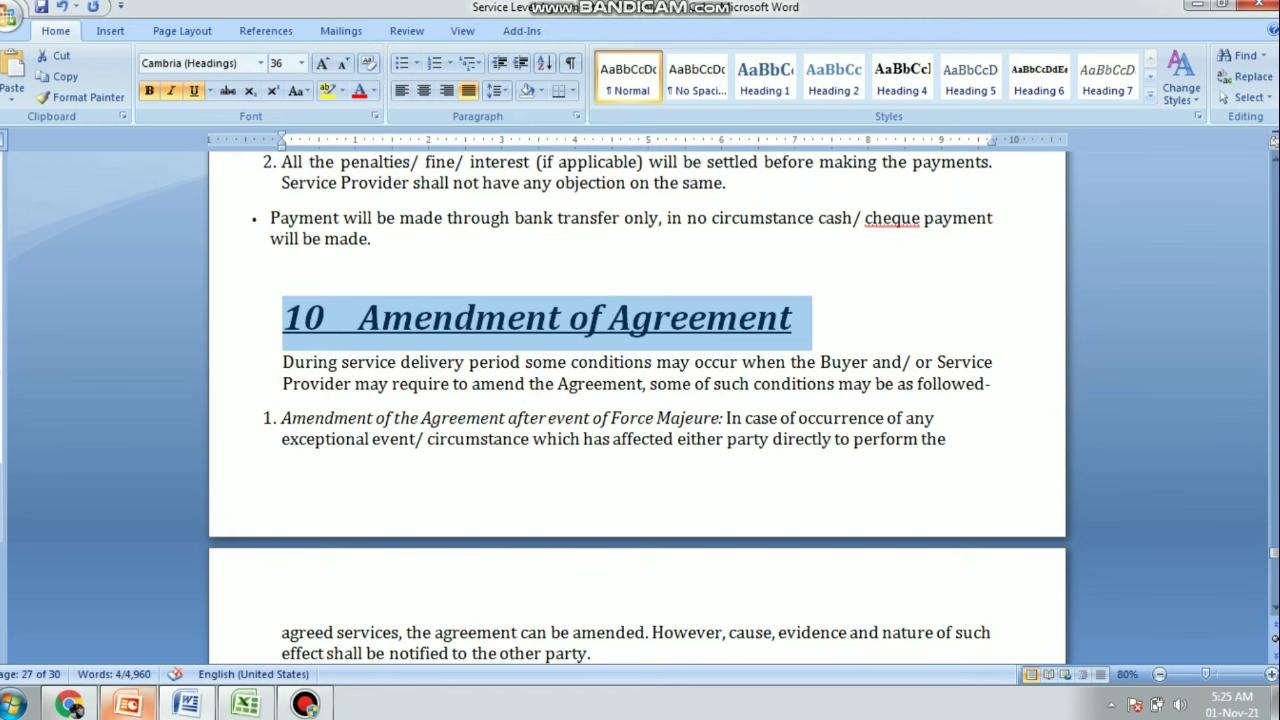
mouse_move(128, 704)
left_click(127, 605)
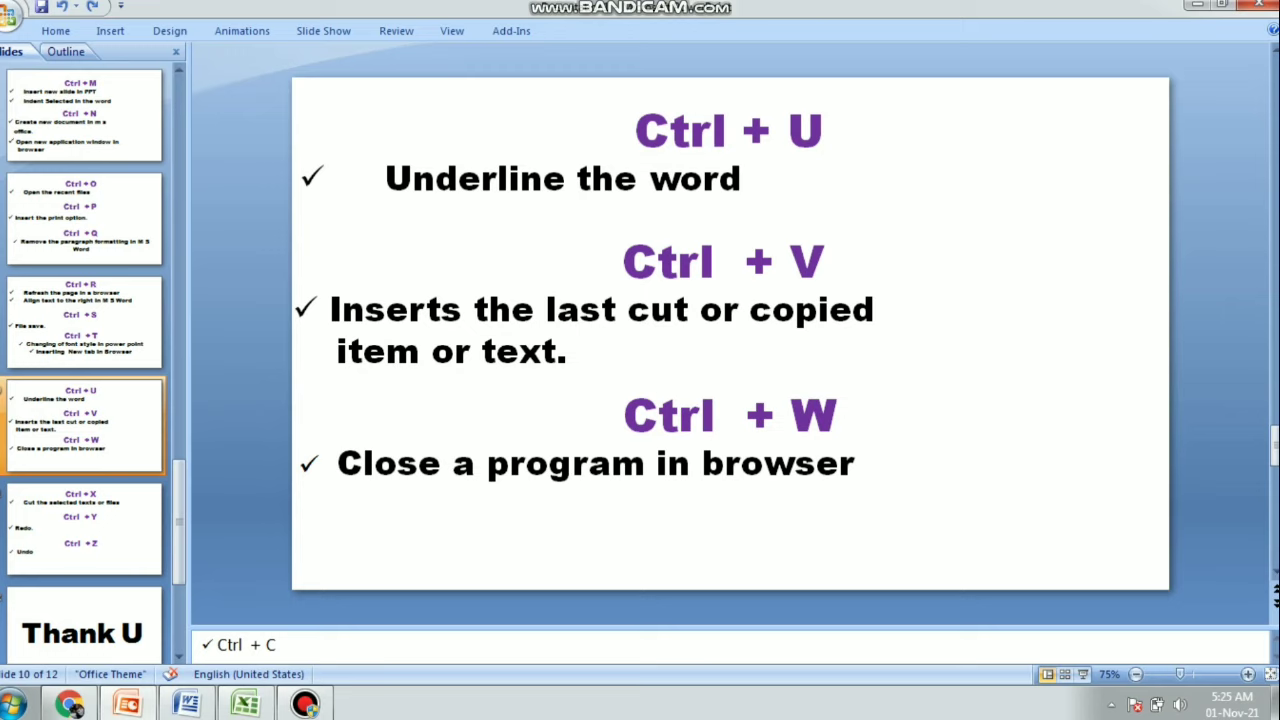
Underline the Ctrl + U heading on slide 10, then remove the underline and deselect it
left_click_drag(636, 130, 840, 130)
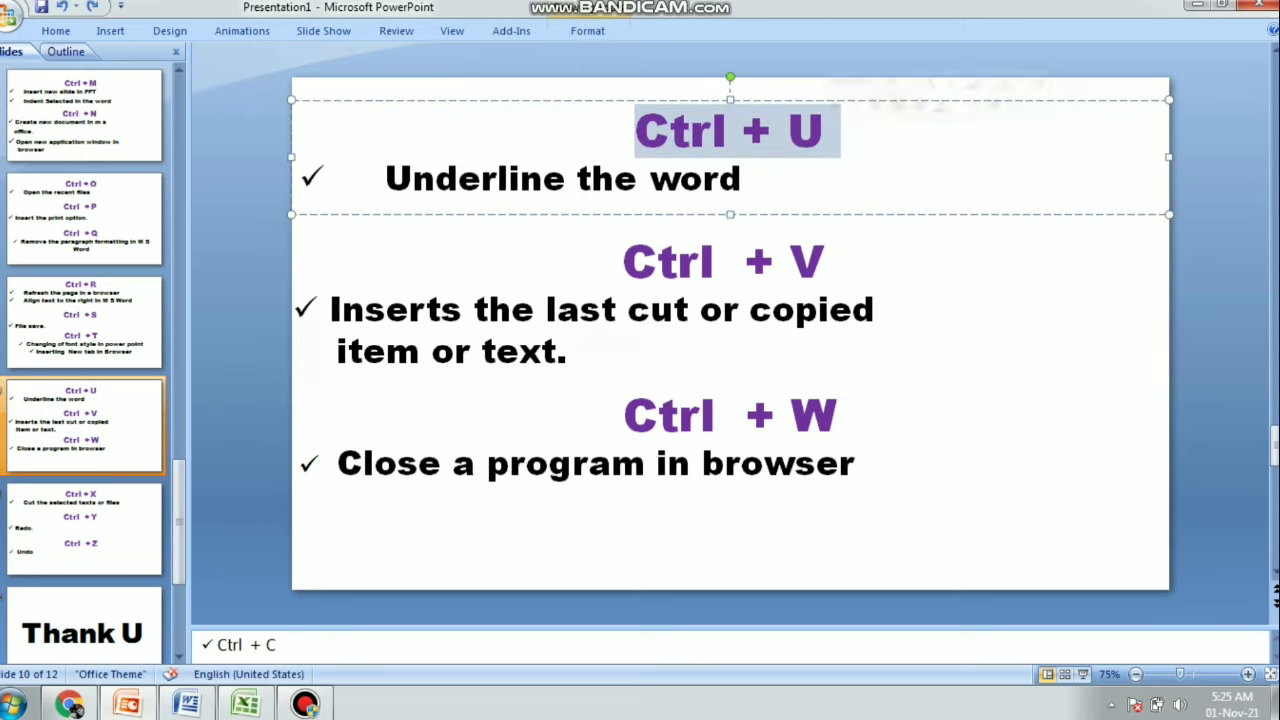
key("ctrl+u")
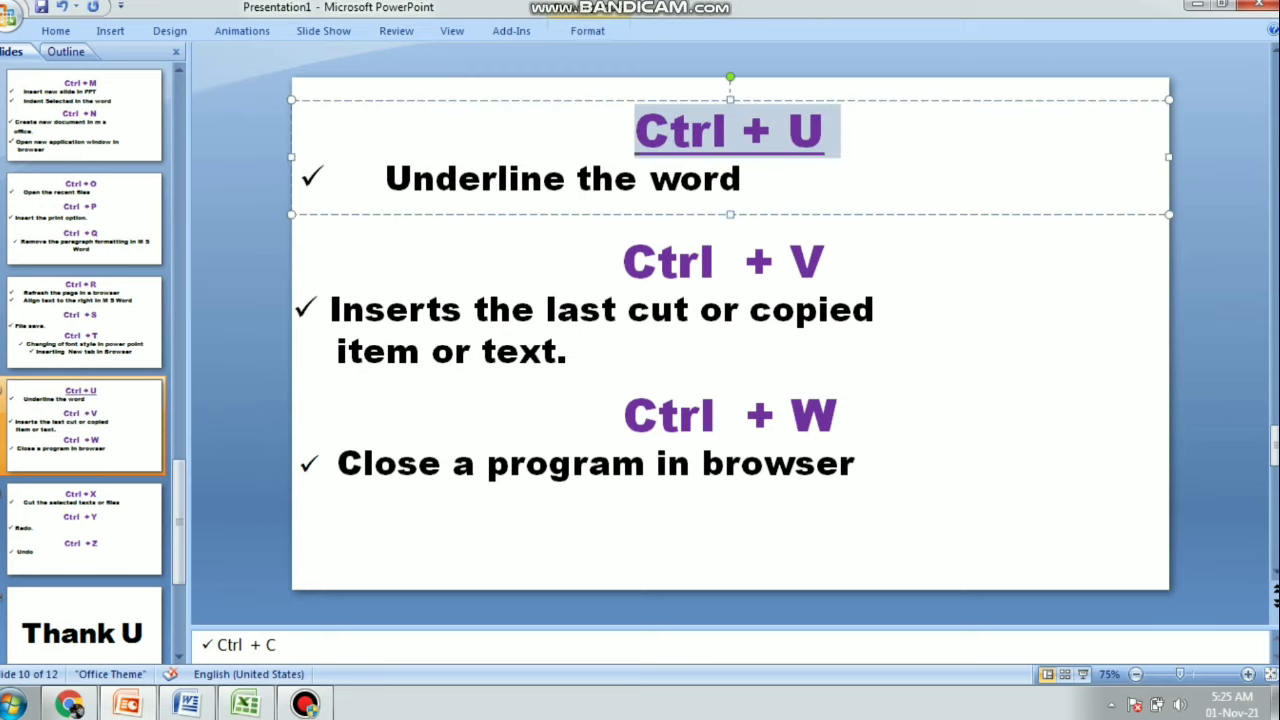
key("ctrl+u")
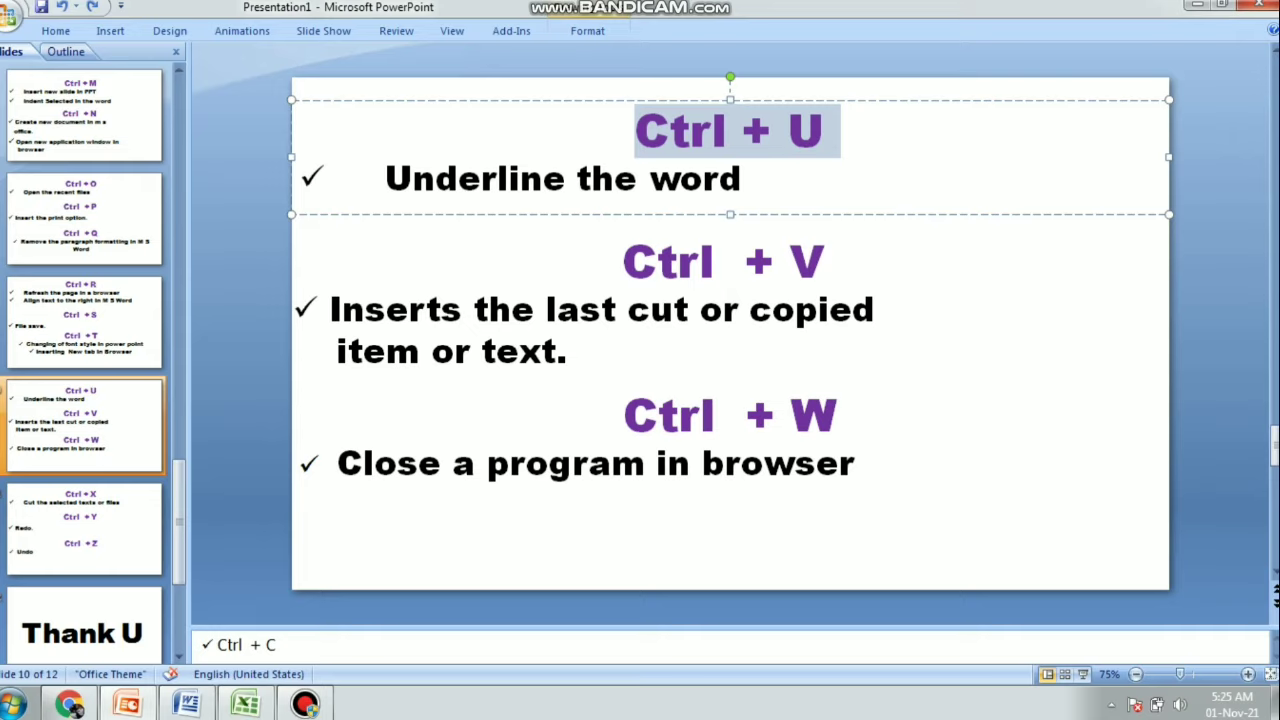
key("Escape")
key("Escape")
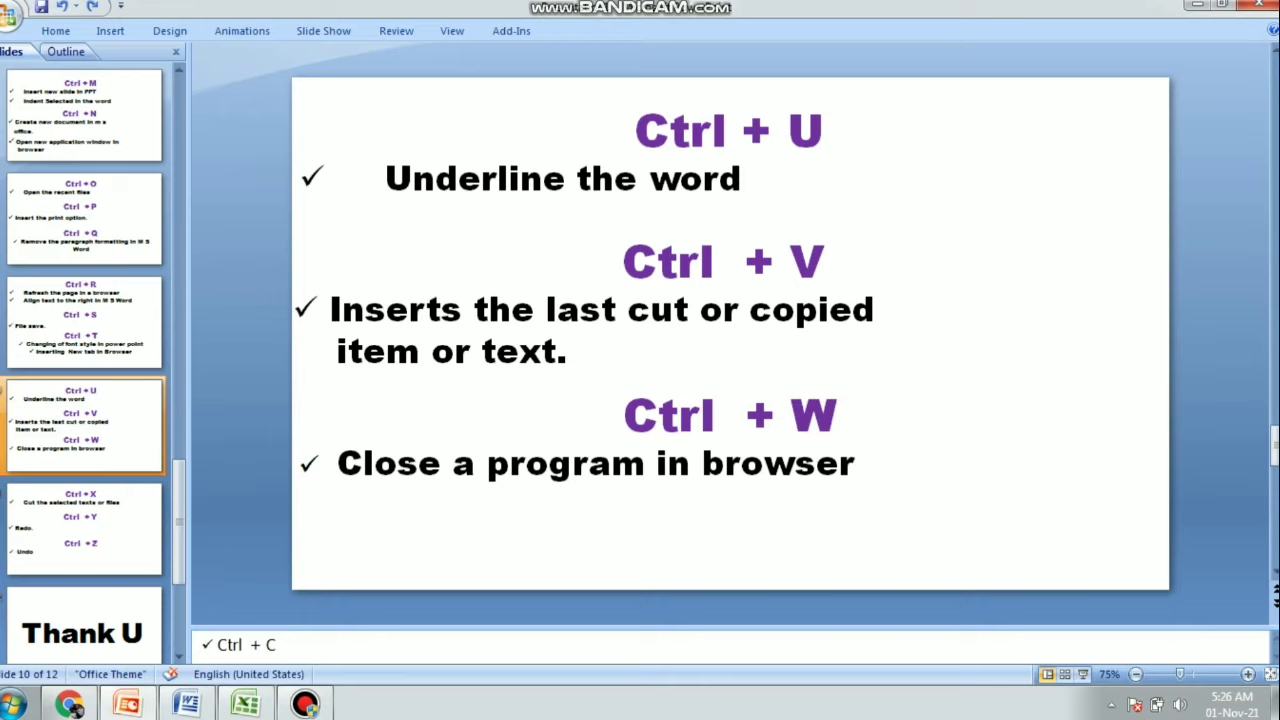
In Chrome, close the empty tab, open flipkart.com in a new tab, then close it with Ctrl+W
left_click(69, 704)
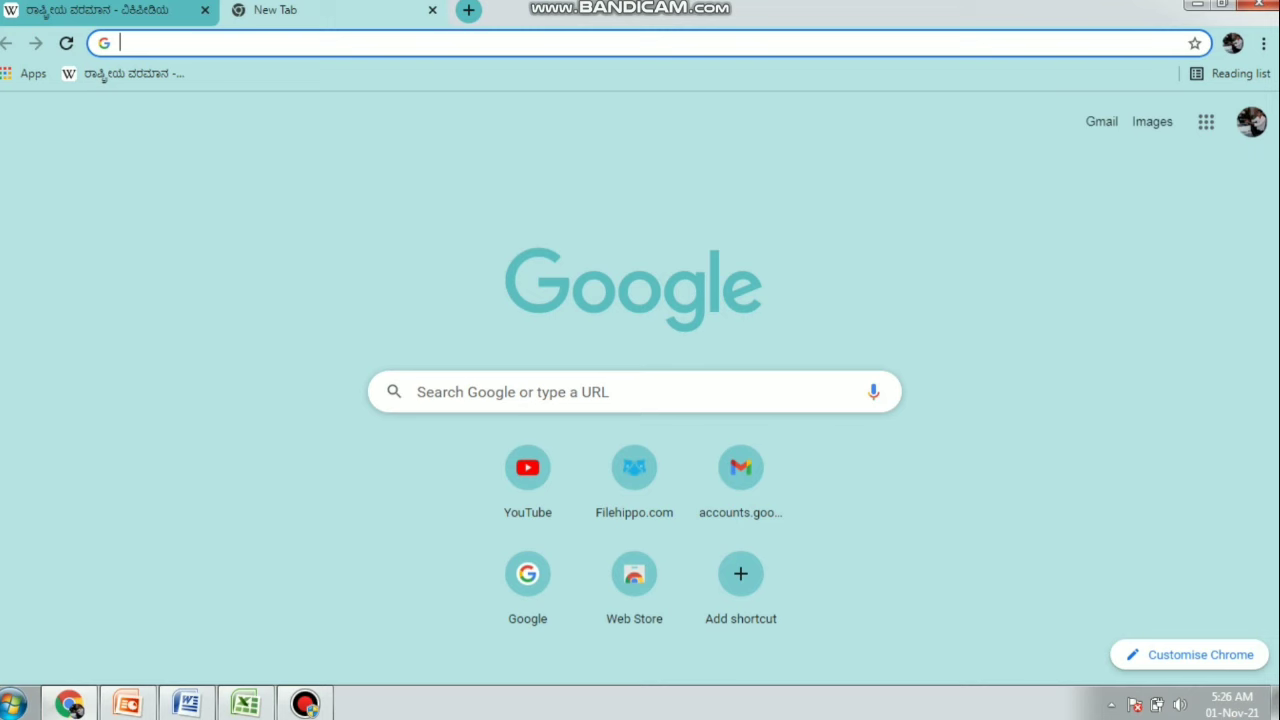
key("ctrl+w")
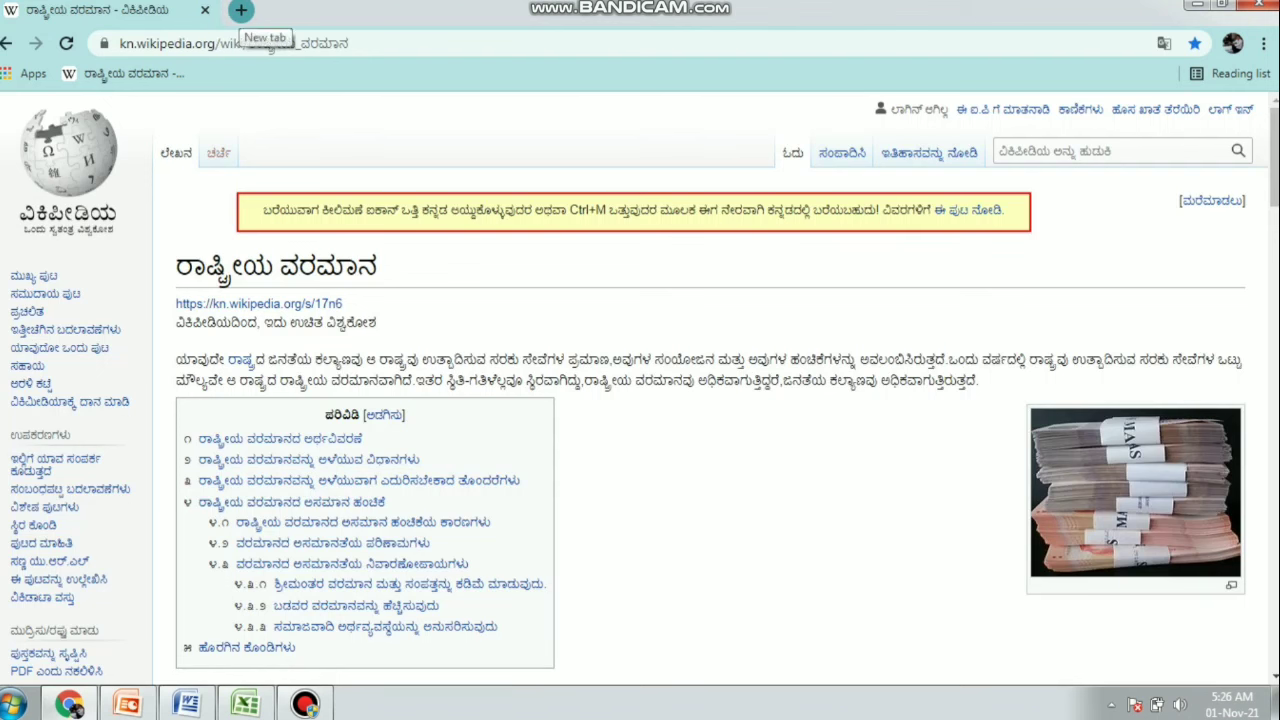
left_click(240, 10)
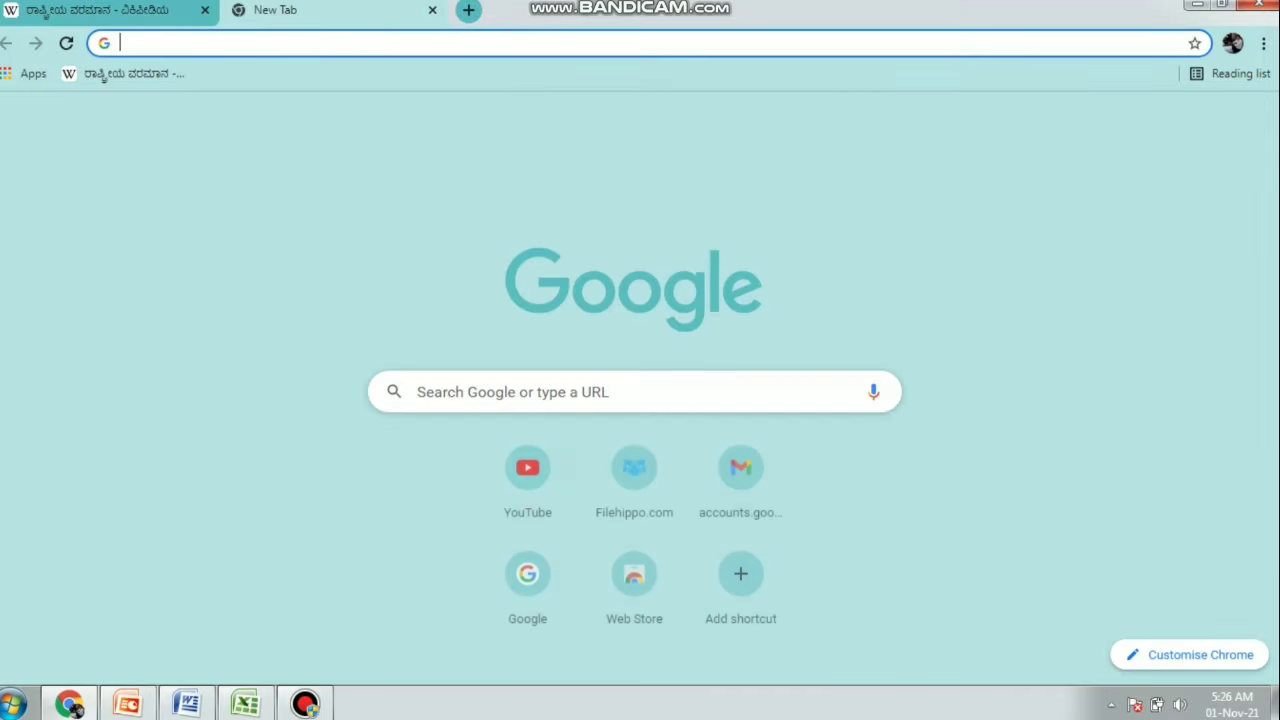
type("f")
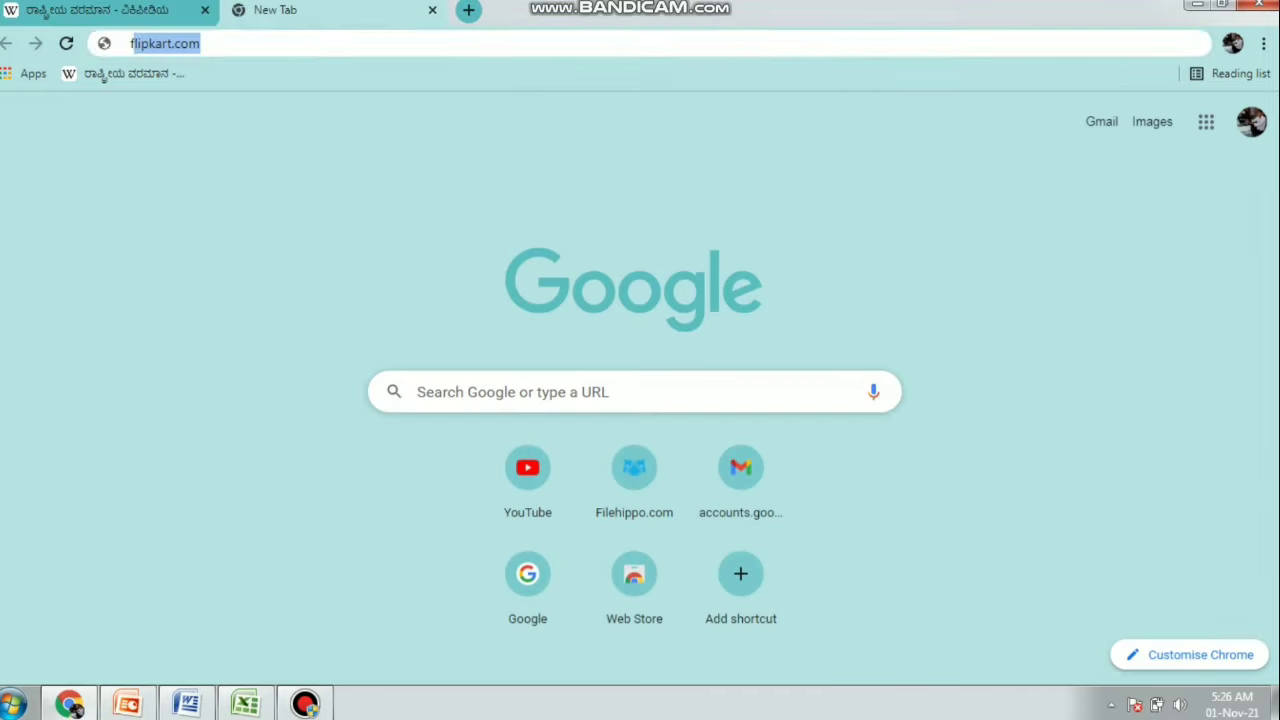
type("lipka")
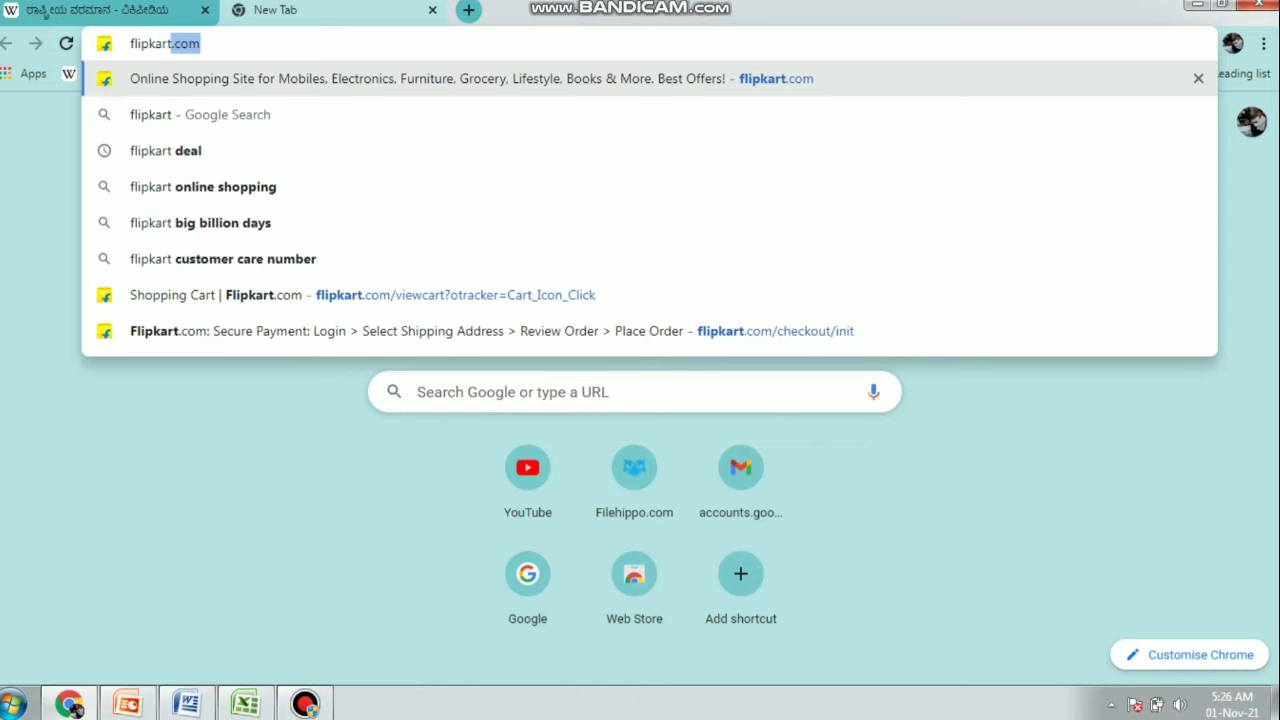
key("Return")
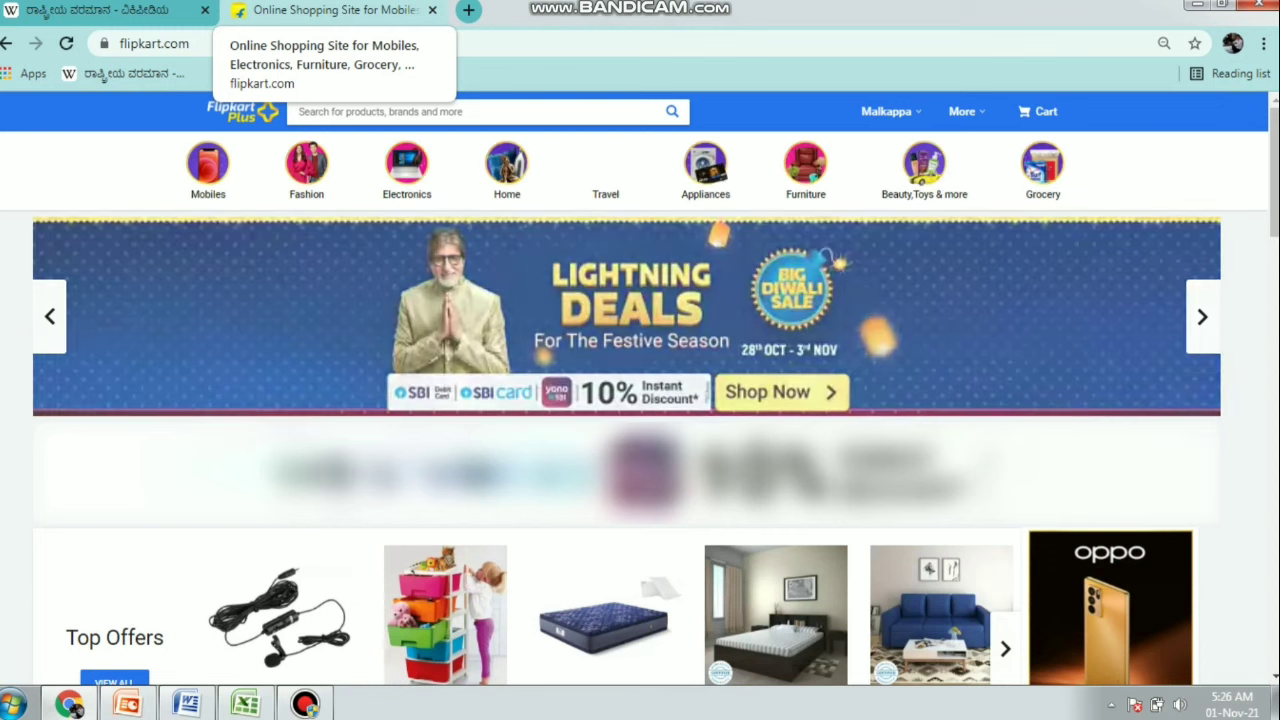
key("ctrl+w")
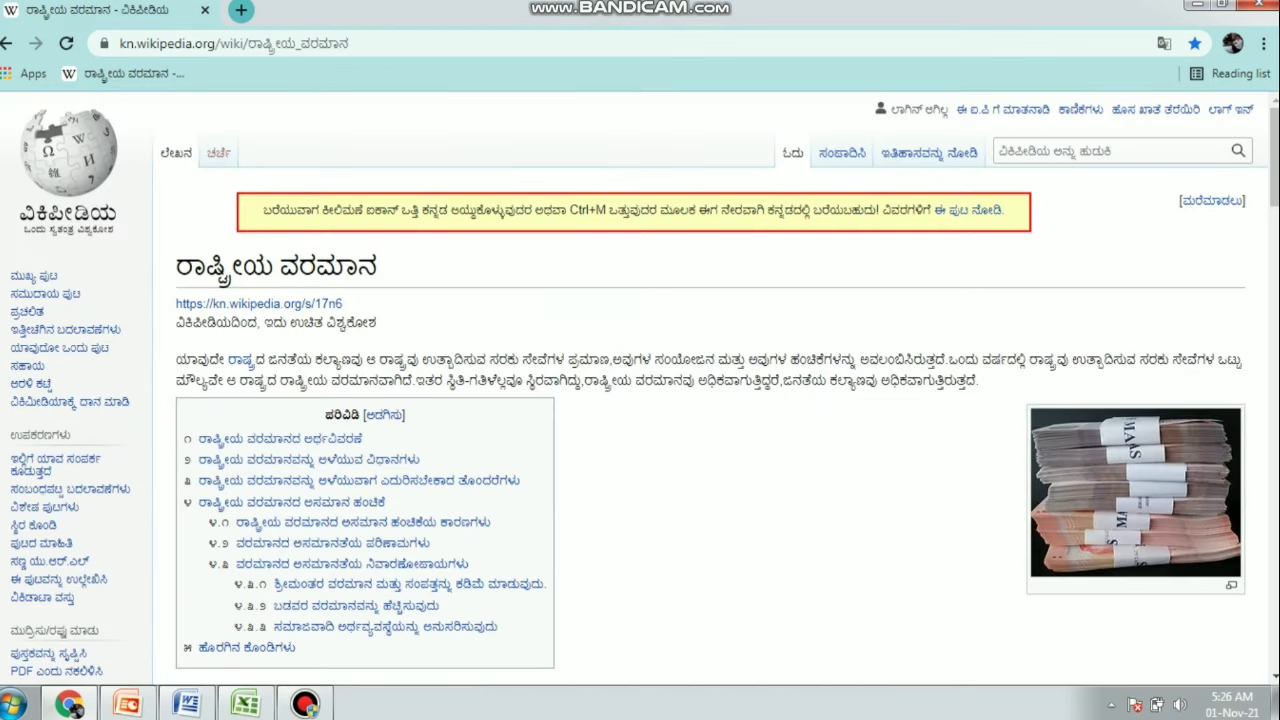
Bring PowerPoint forward and step through the slides to slide 11 (Ctrl + X, Y, Z)
left_click(128, 705)
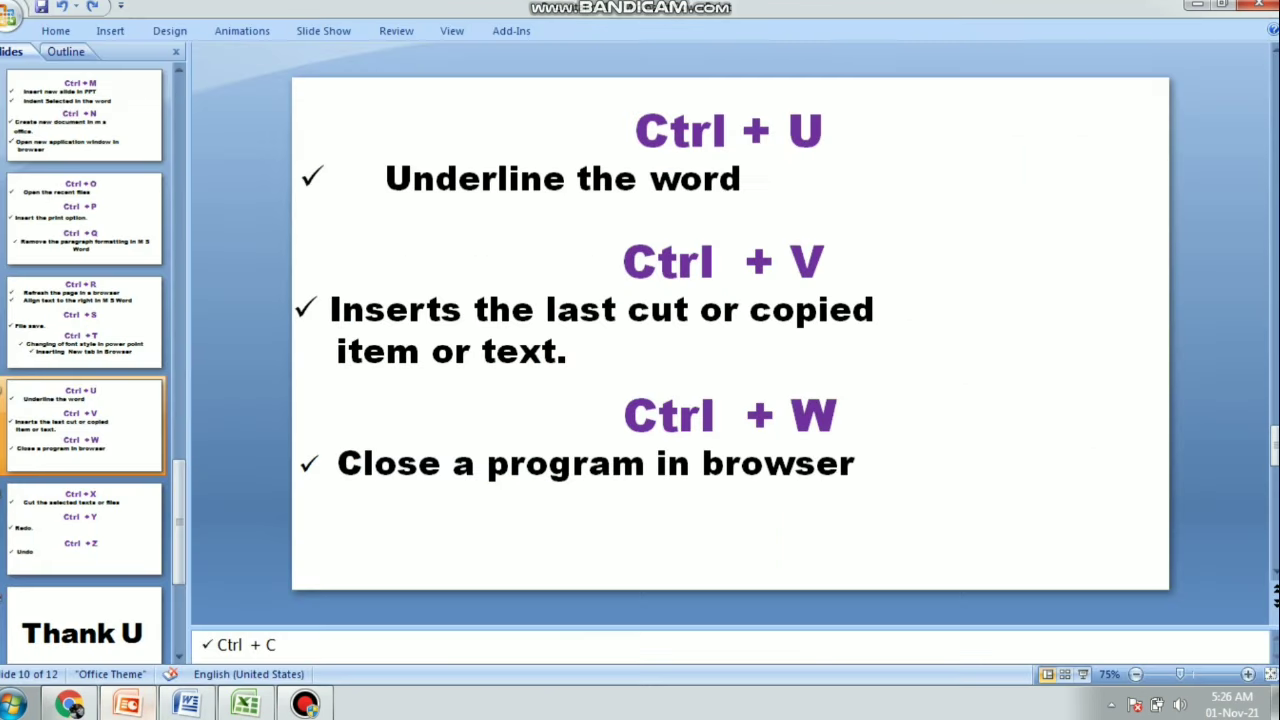
key("Page_Down")
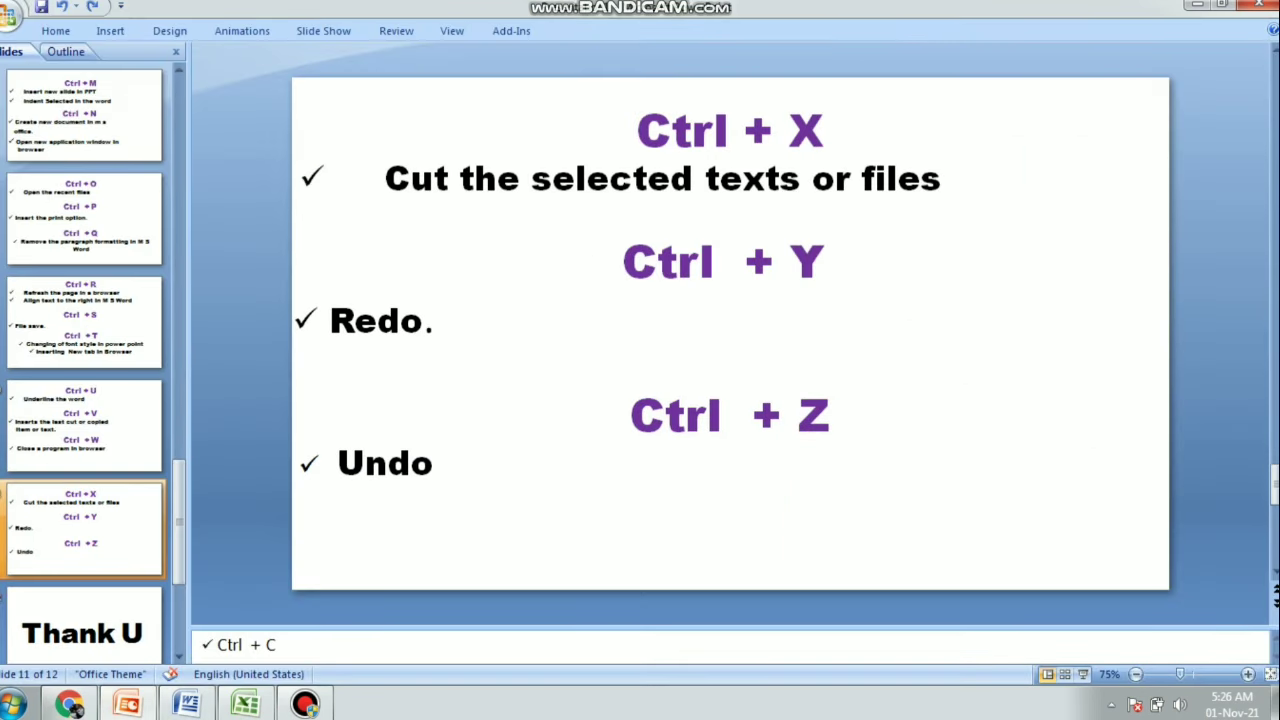
key("Page_Up")
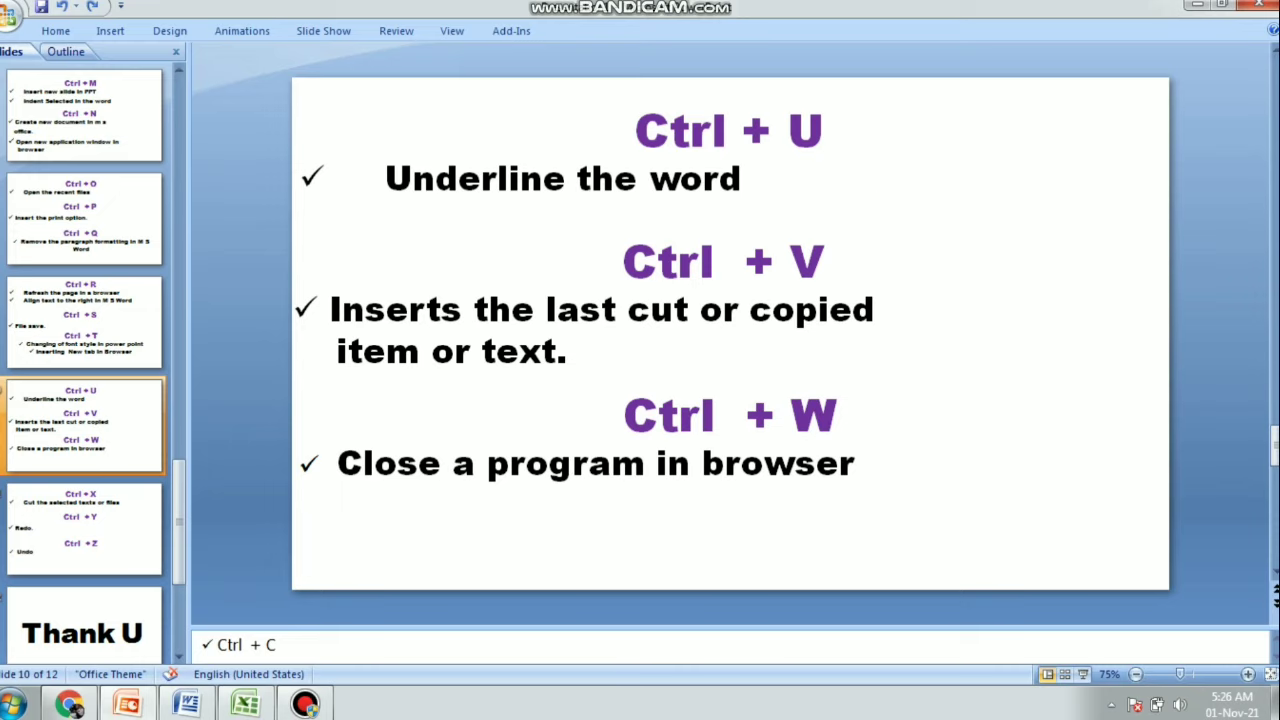
key("Page_Down")
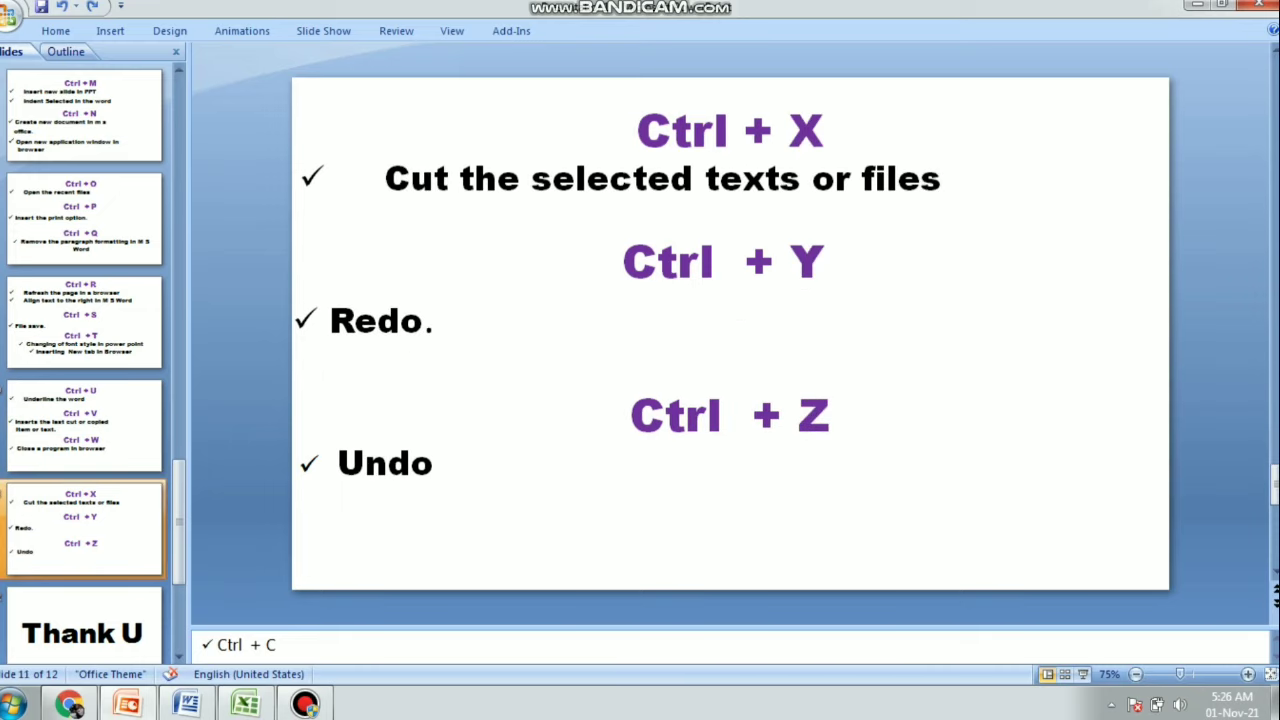
In Word, add empty numbered items after item 1, then delete them and their numbering
left_click(186, 705)
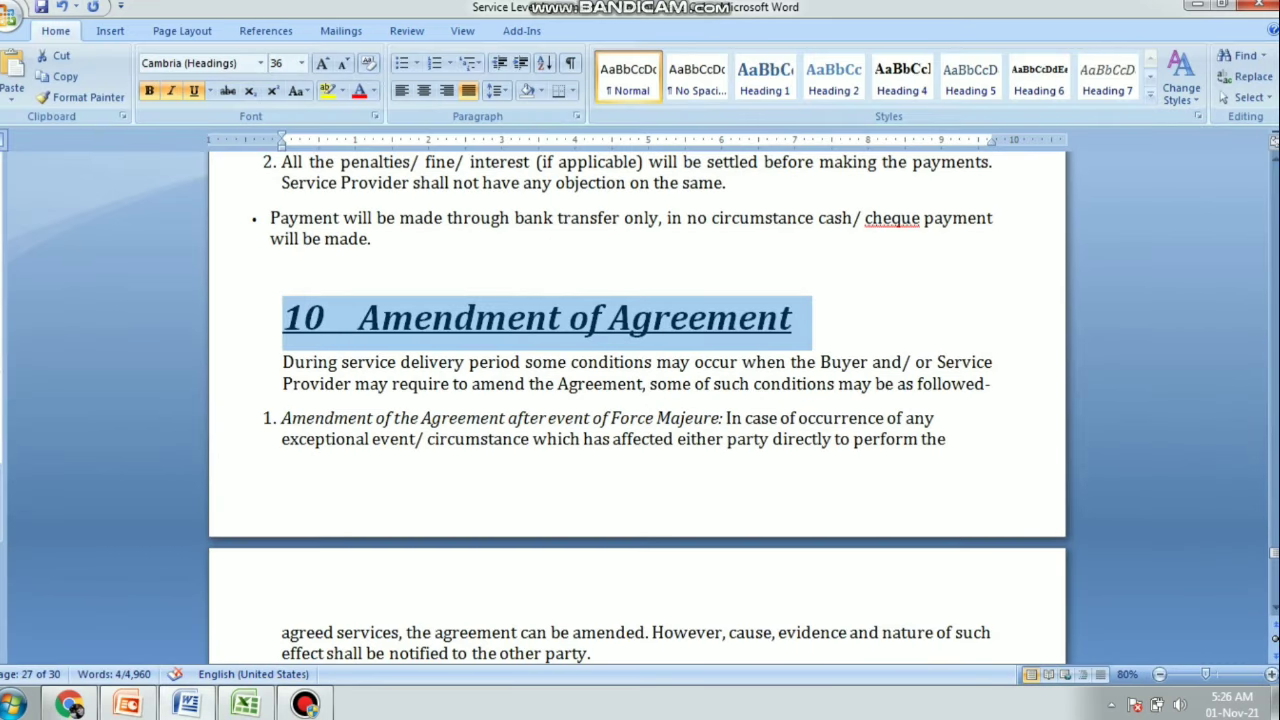
scroll(637, 417, "down", 1)
left_click(950, 401)
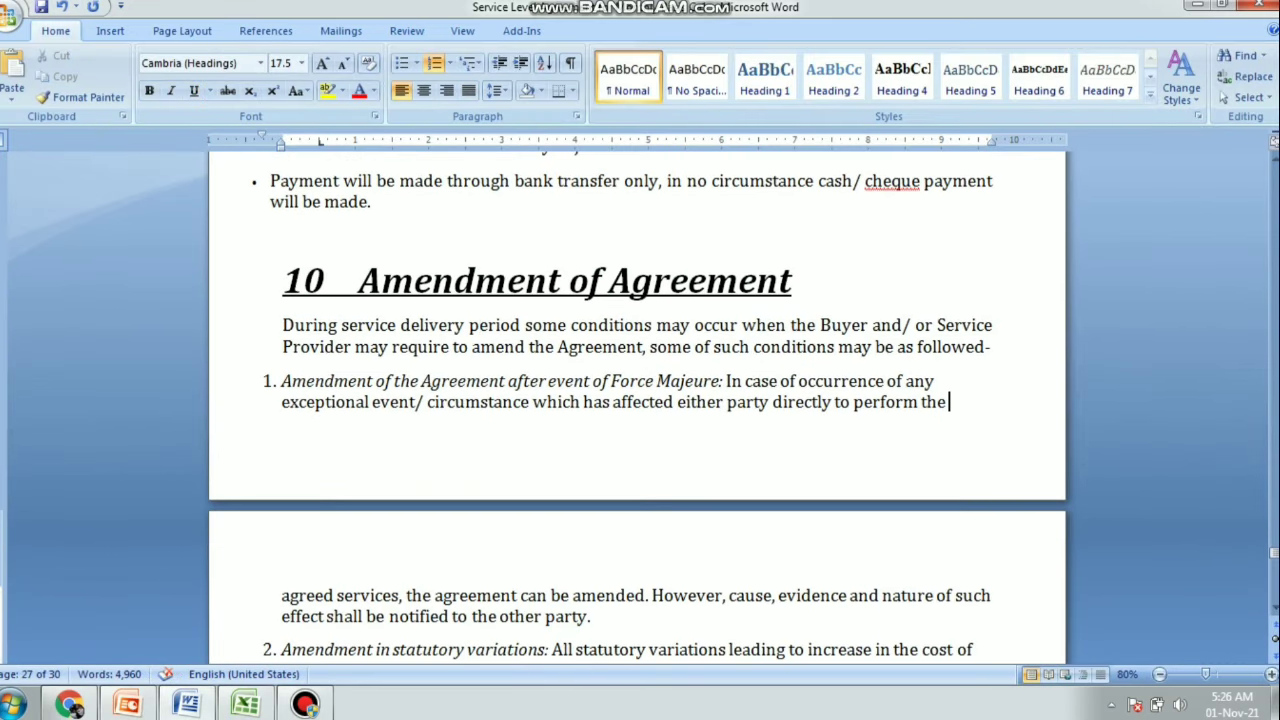
key("Return")
key("Return")
key("Return")
key("Return")
key("Return")
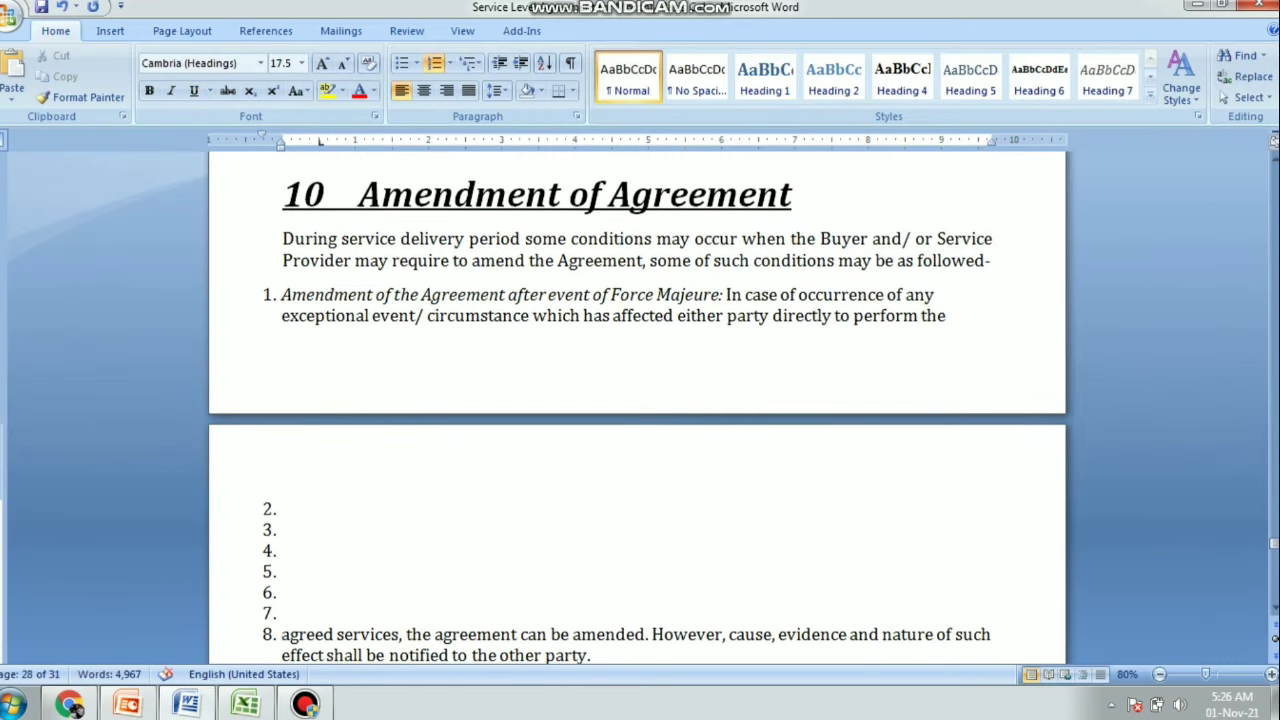
key("shift+Up")
key("shift+Up")
key("shift+Up")
key("shift+Up")
key("shift+Up")
key("Delete")
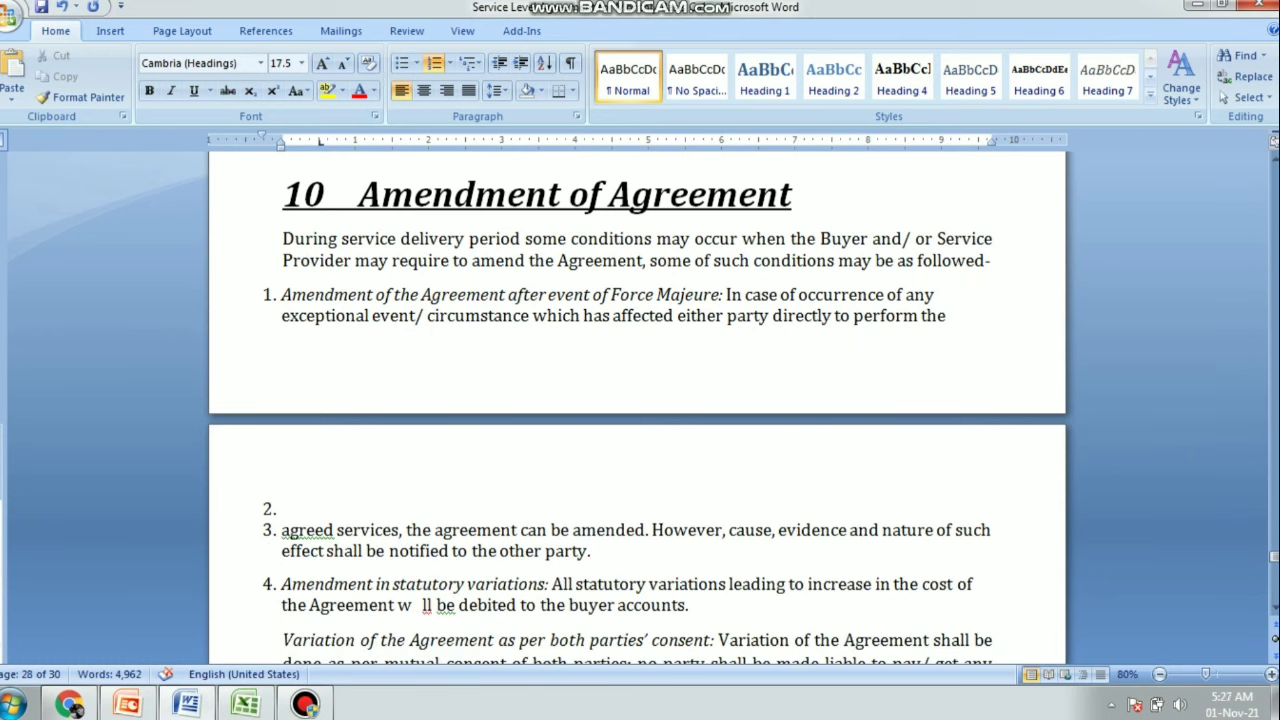
key("BackSpace")
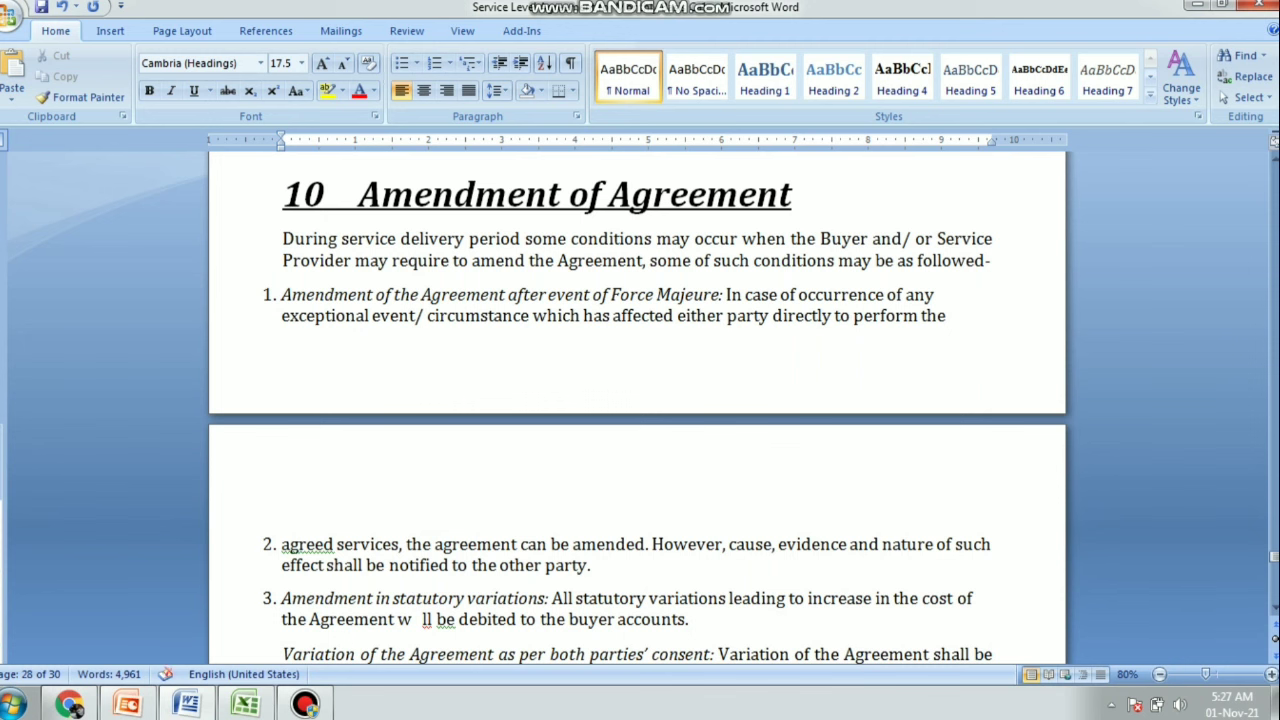
Cut the section 10 heading through item 1, paste it below, and Alt+Tab back to PowerPoint
key("shift+Up")
key("shift+Up")
key("shift+Up")
key("shift+End")
key("ctrl+c")
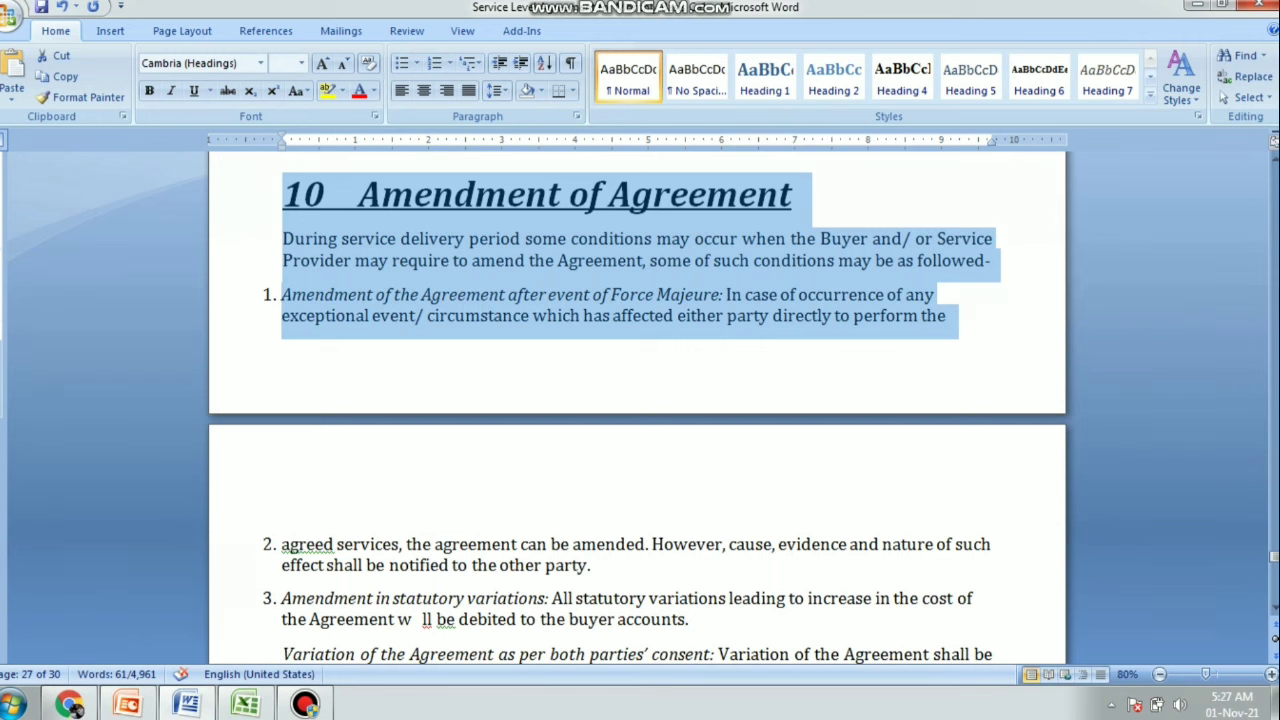
key("BackSpace")
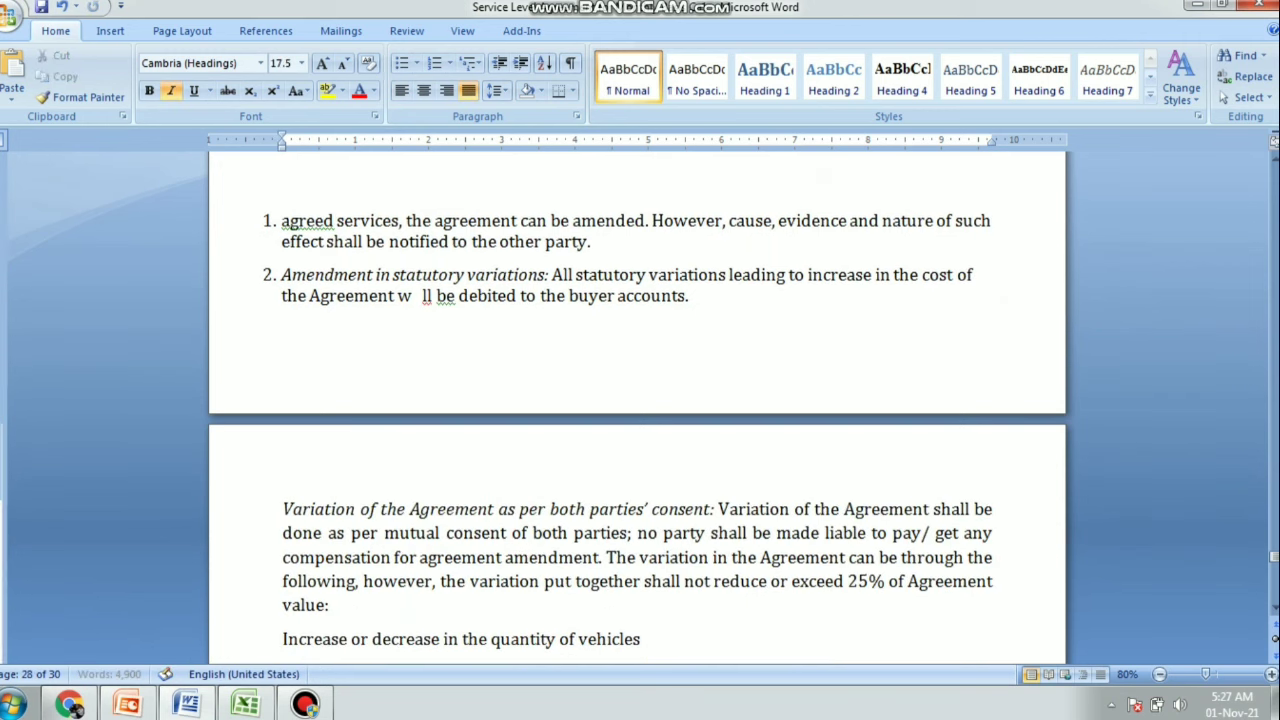
key("Return")
key("Return")
key("Return")
key("Return")
key("ctrl+v")
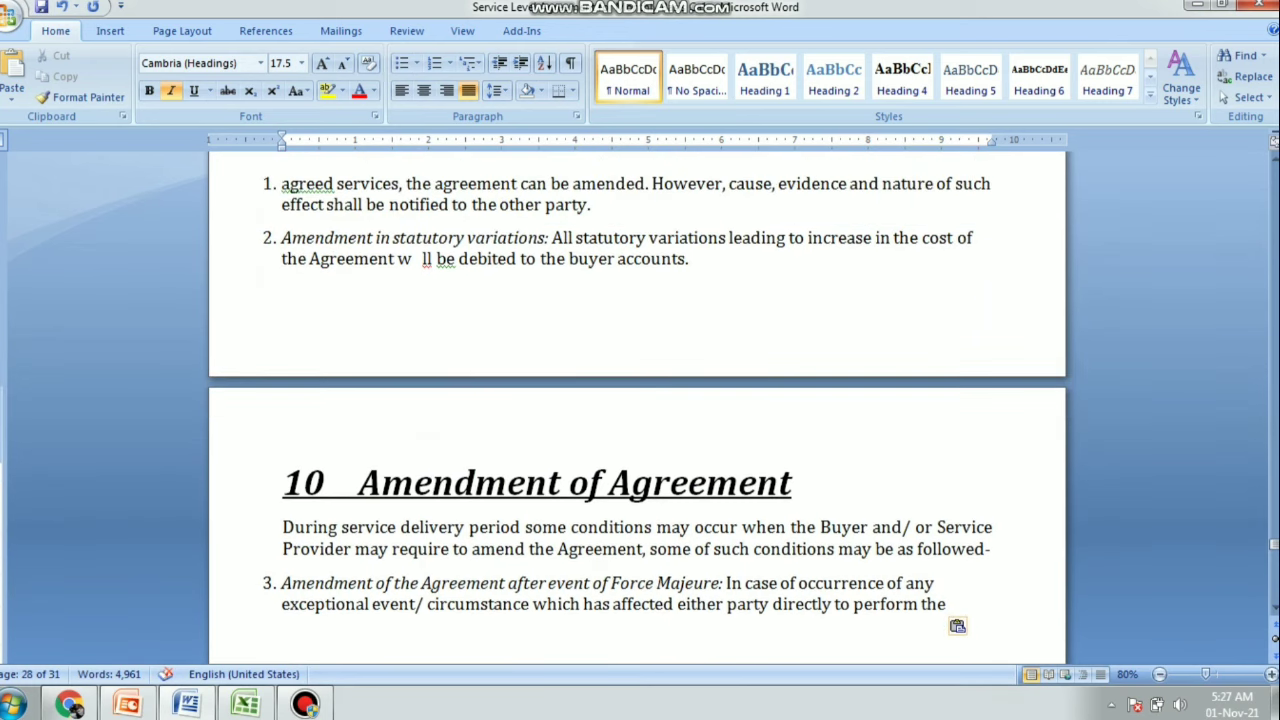
scroll(640, 400, "down", 1)
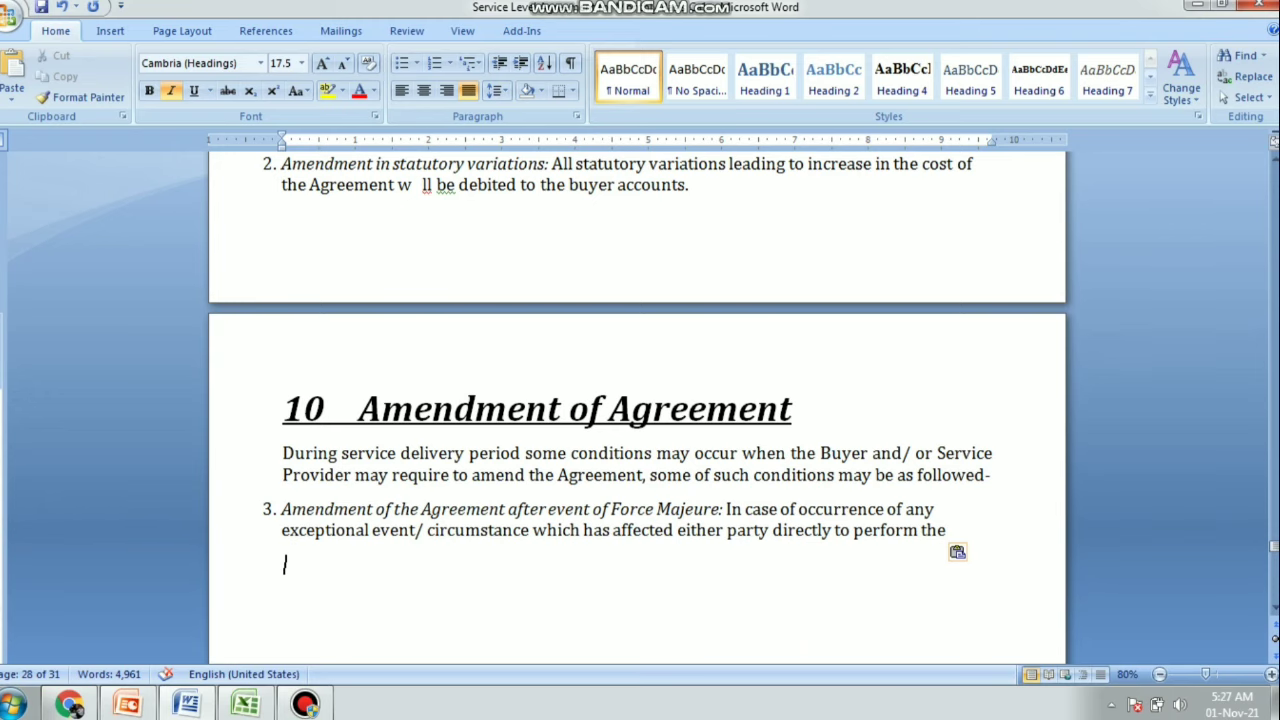
key("alt+Tab")
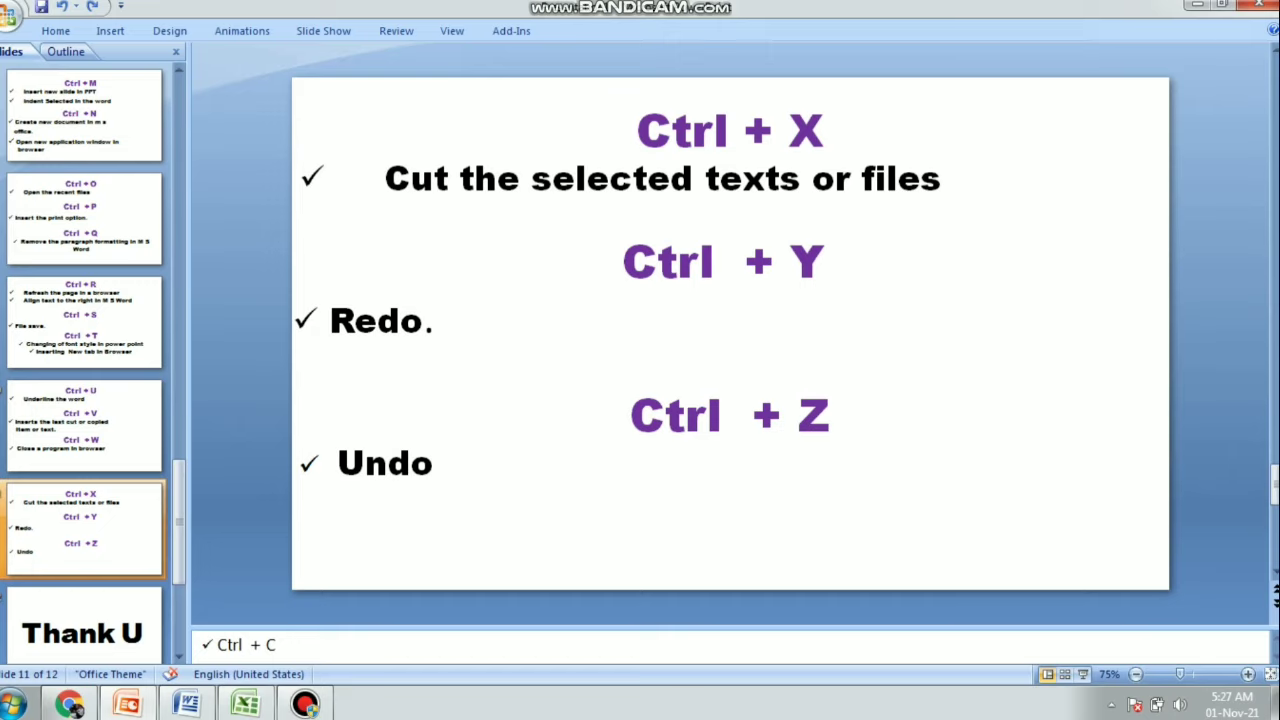
Bring the Word agreement document back in front of the slideshow
mouse_move(127, 704)
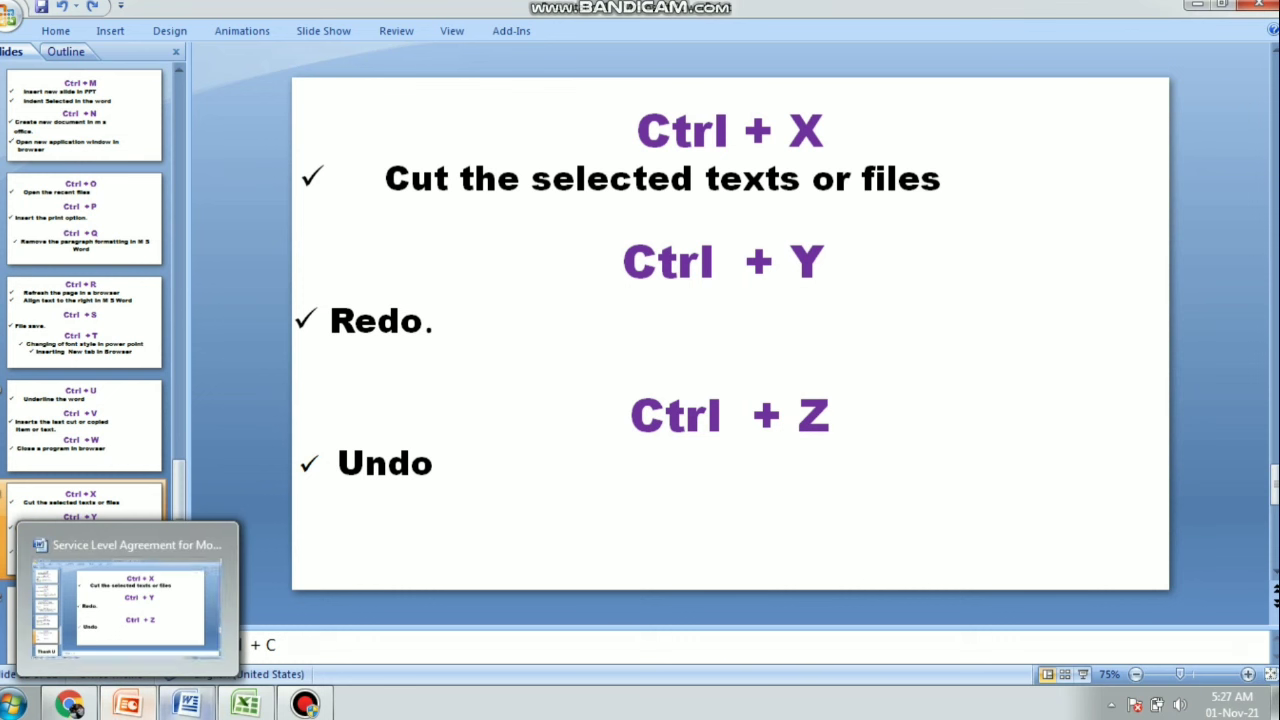
left_click(186, 704)
Cut the section 10 heading, paragraph and Force Majeure item, undo it, then remove it again
left_click_drag(284, 408, 946, 540)
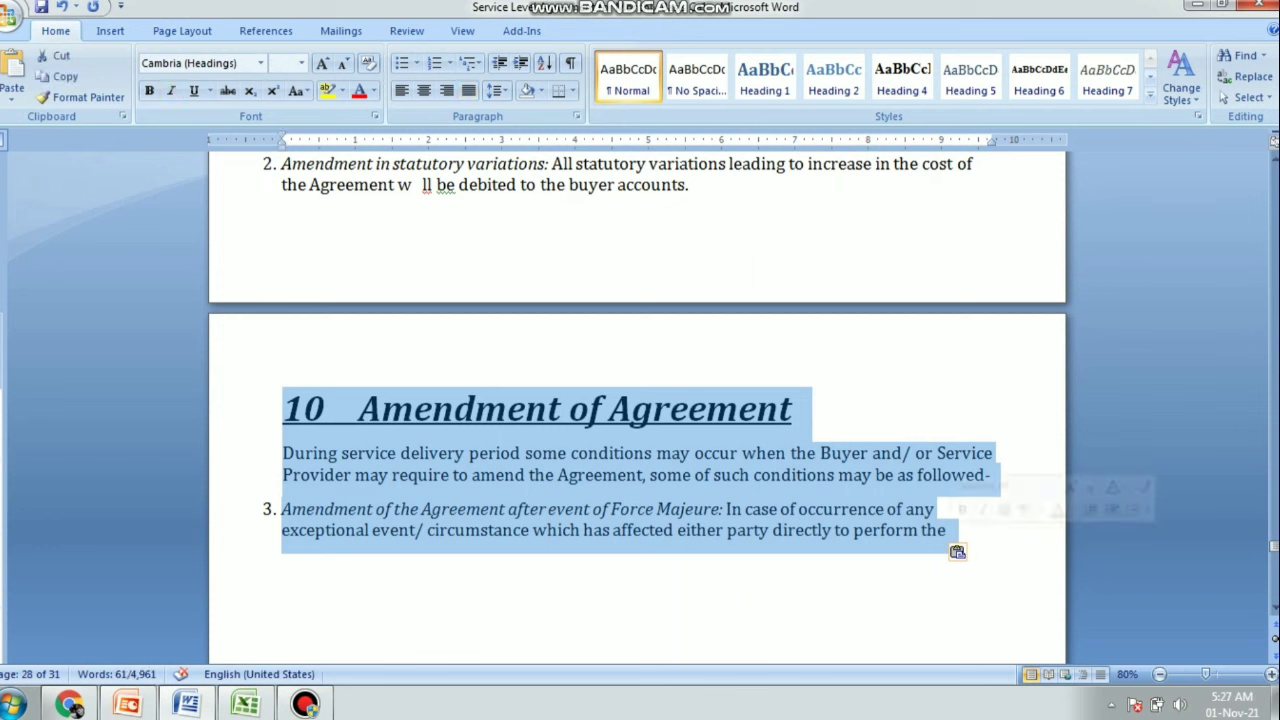
key("Delete")
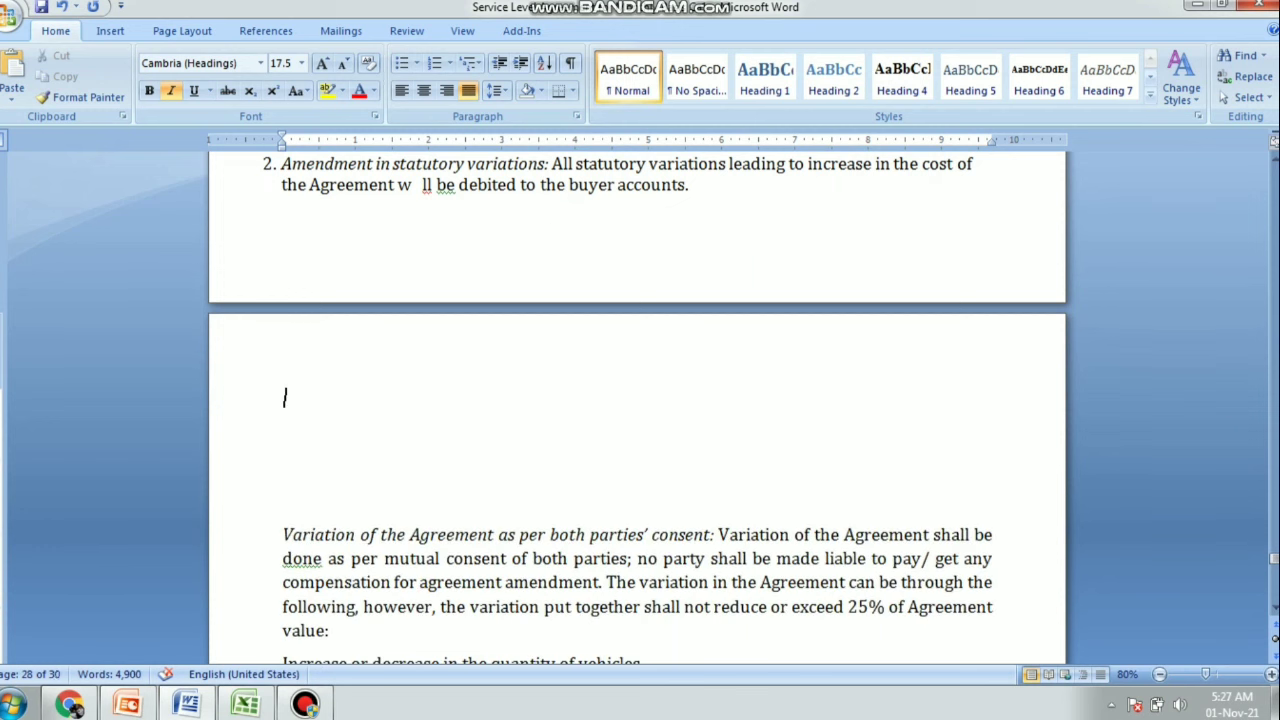
key("ctrl+z")
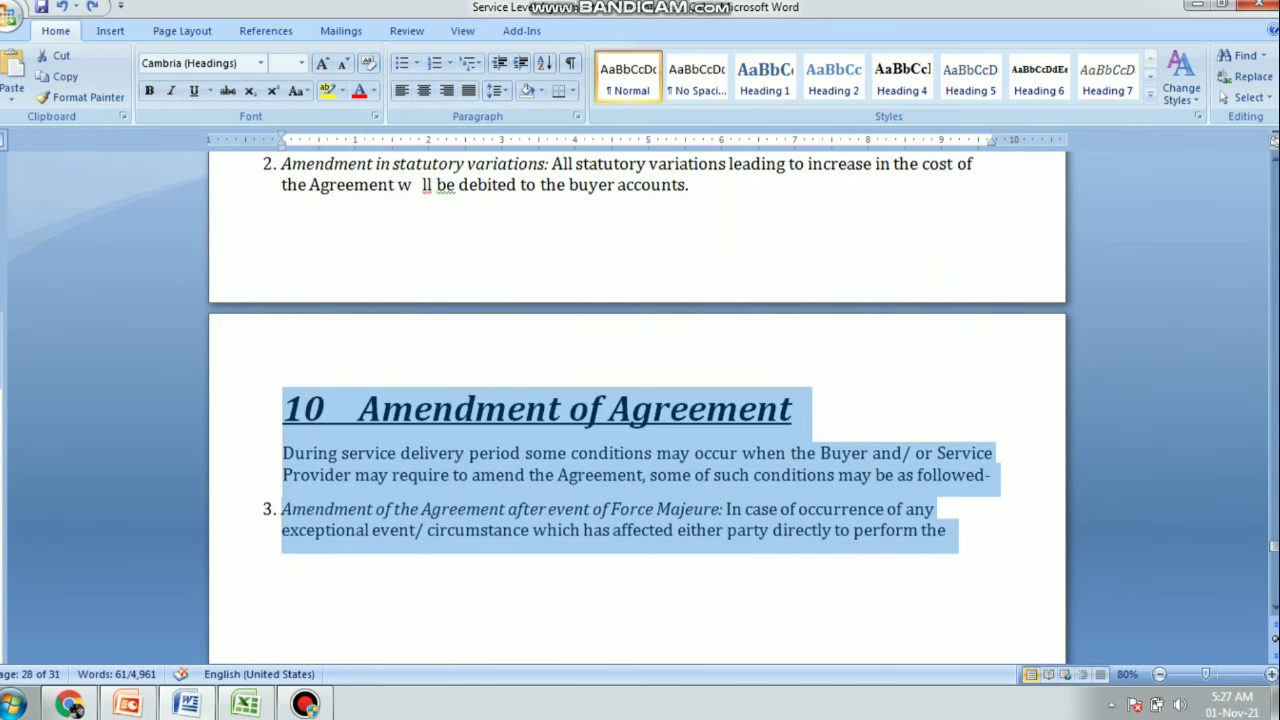
key("Delete")
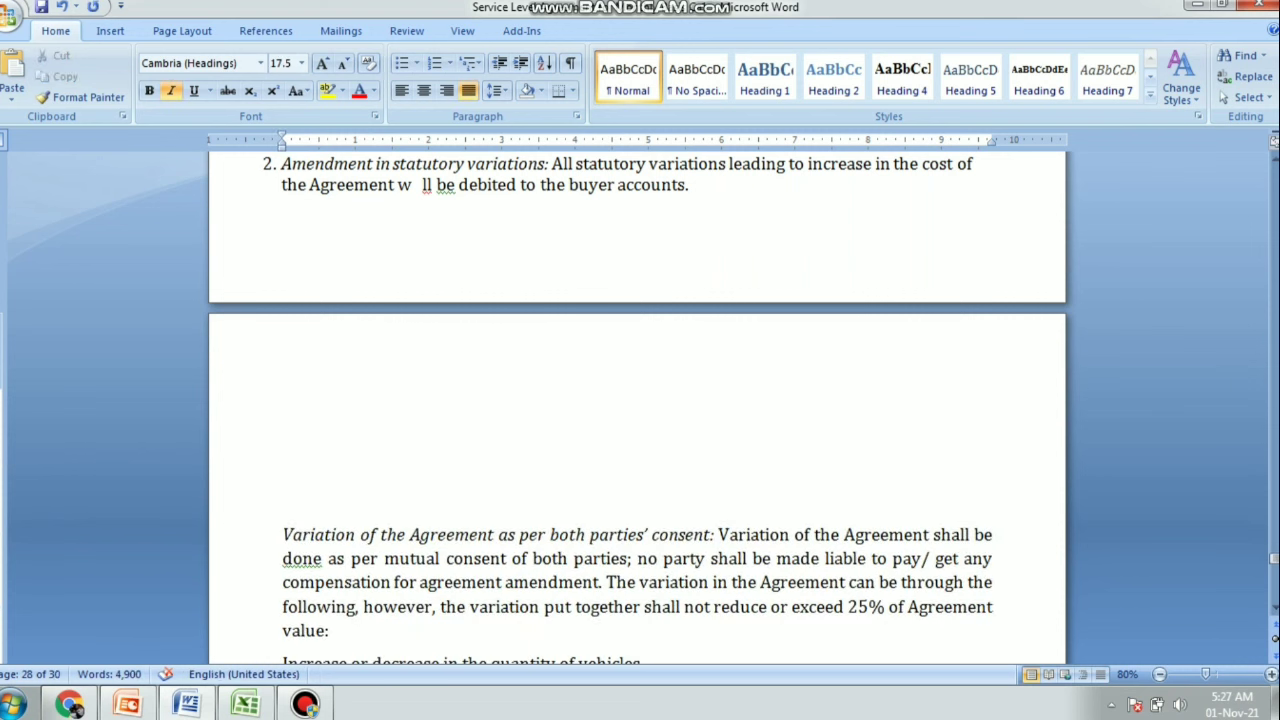
Bring PowerPoint forward and jump to slide 8 covering Ctrl + O, P and Q
left_click(128, 705)
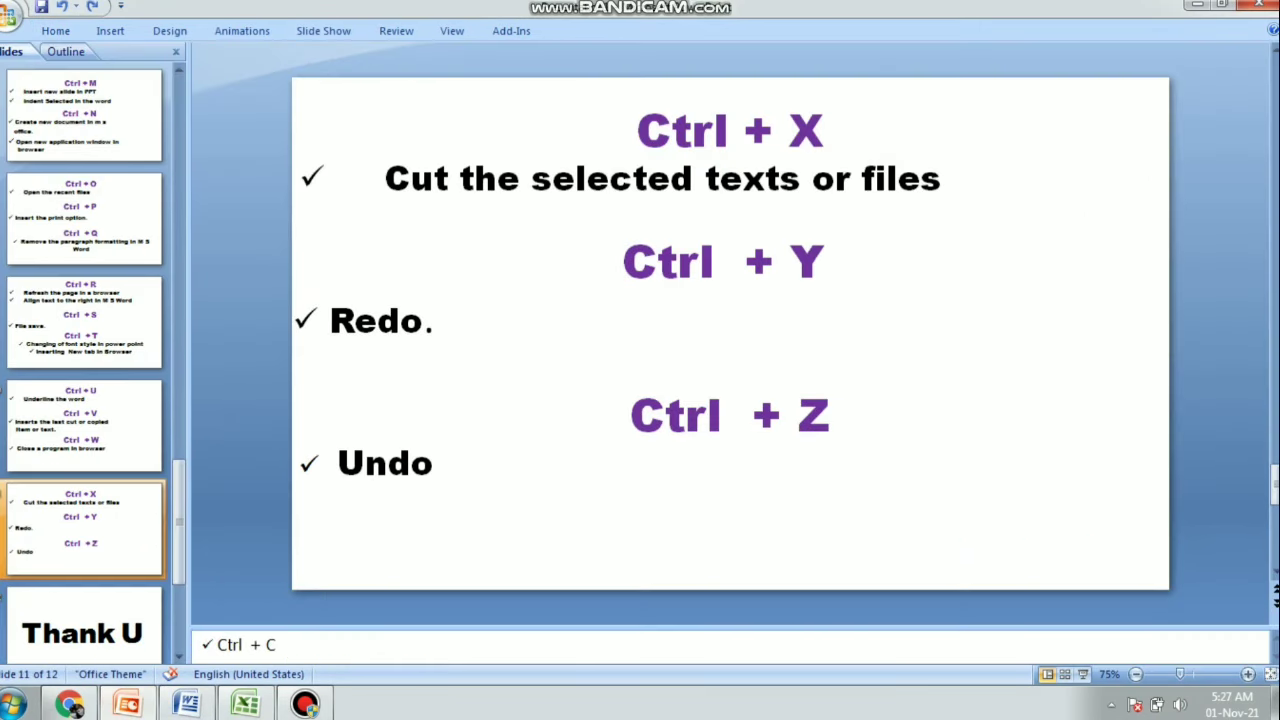
left_click(84, 220)
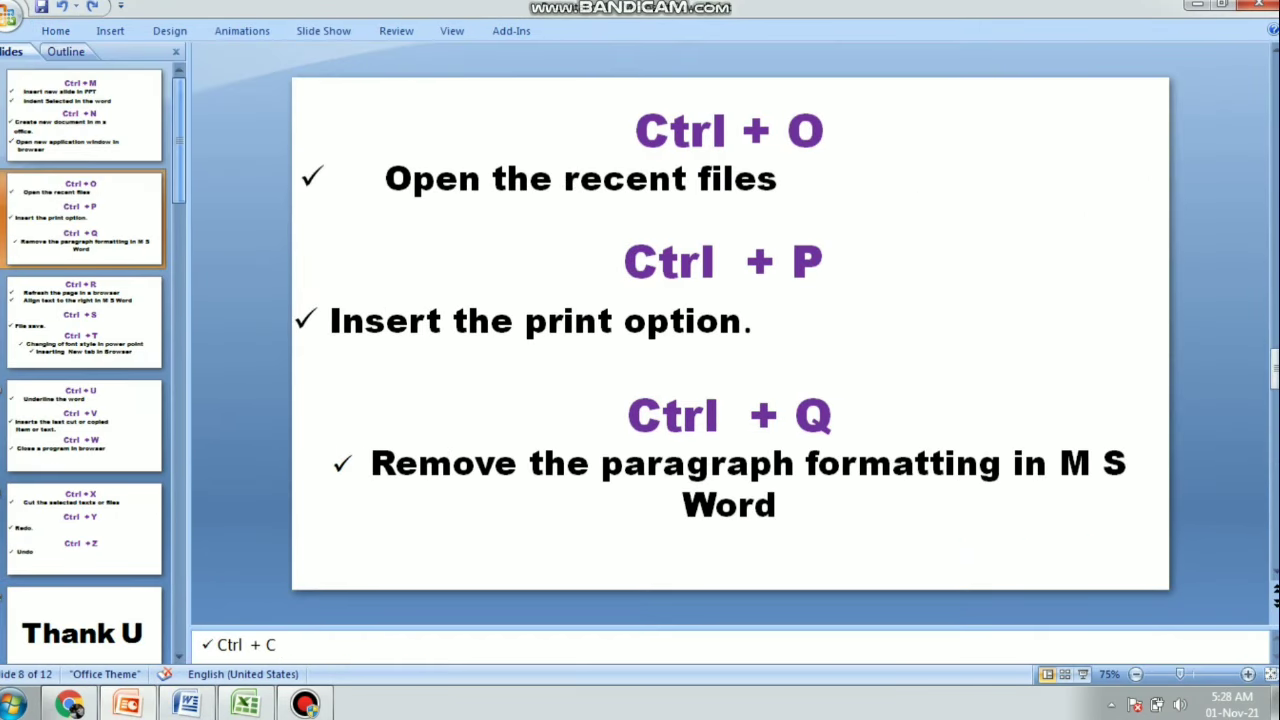
scroll(84, 360, "up", 5)
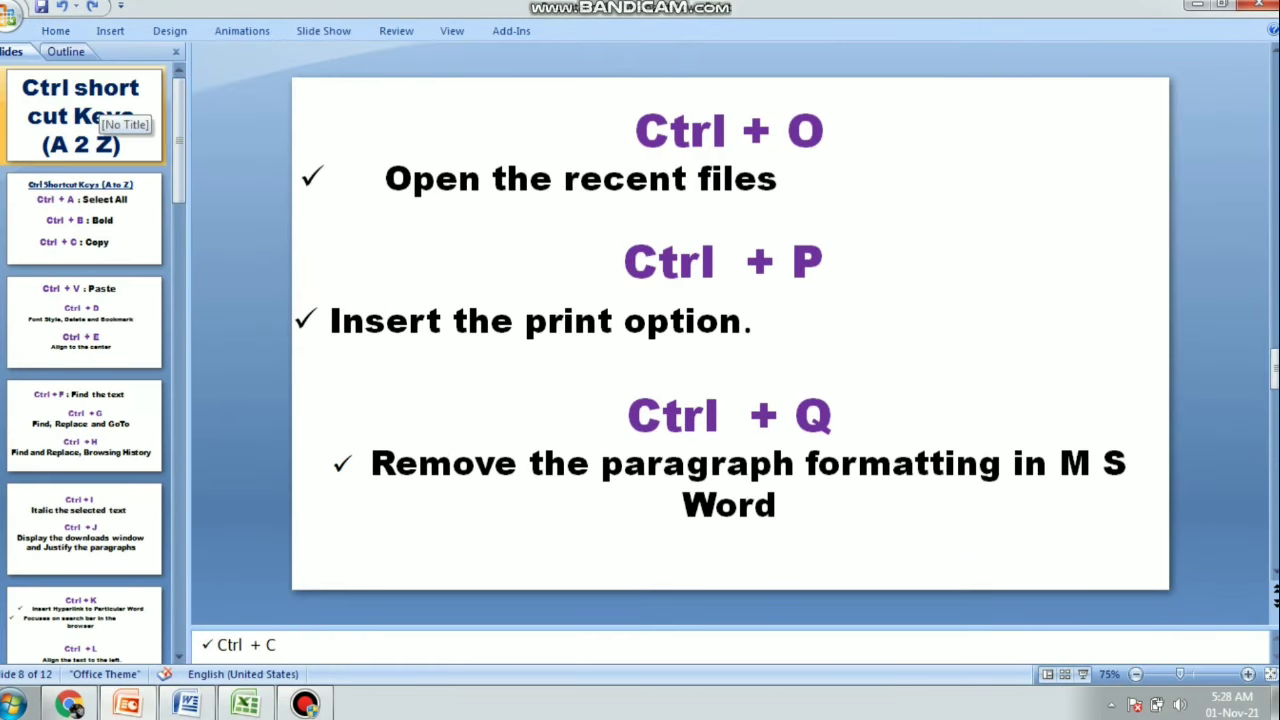